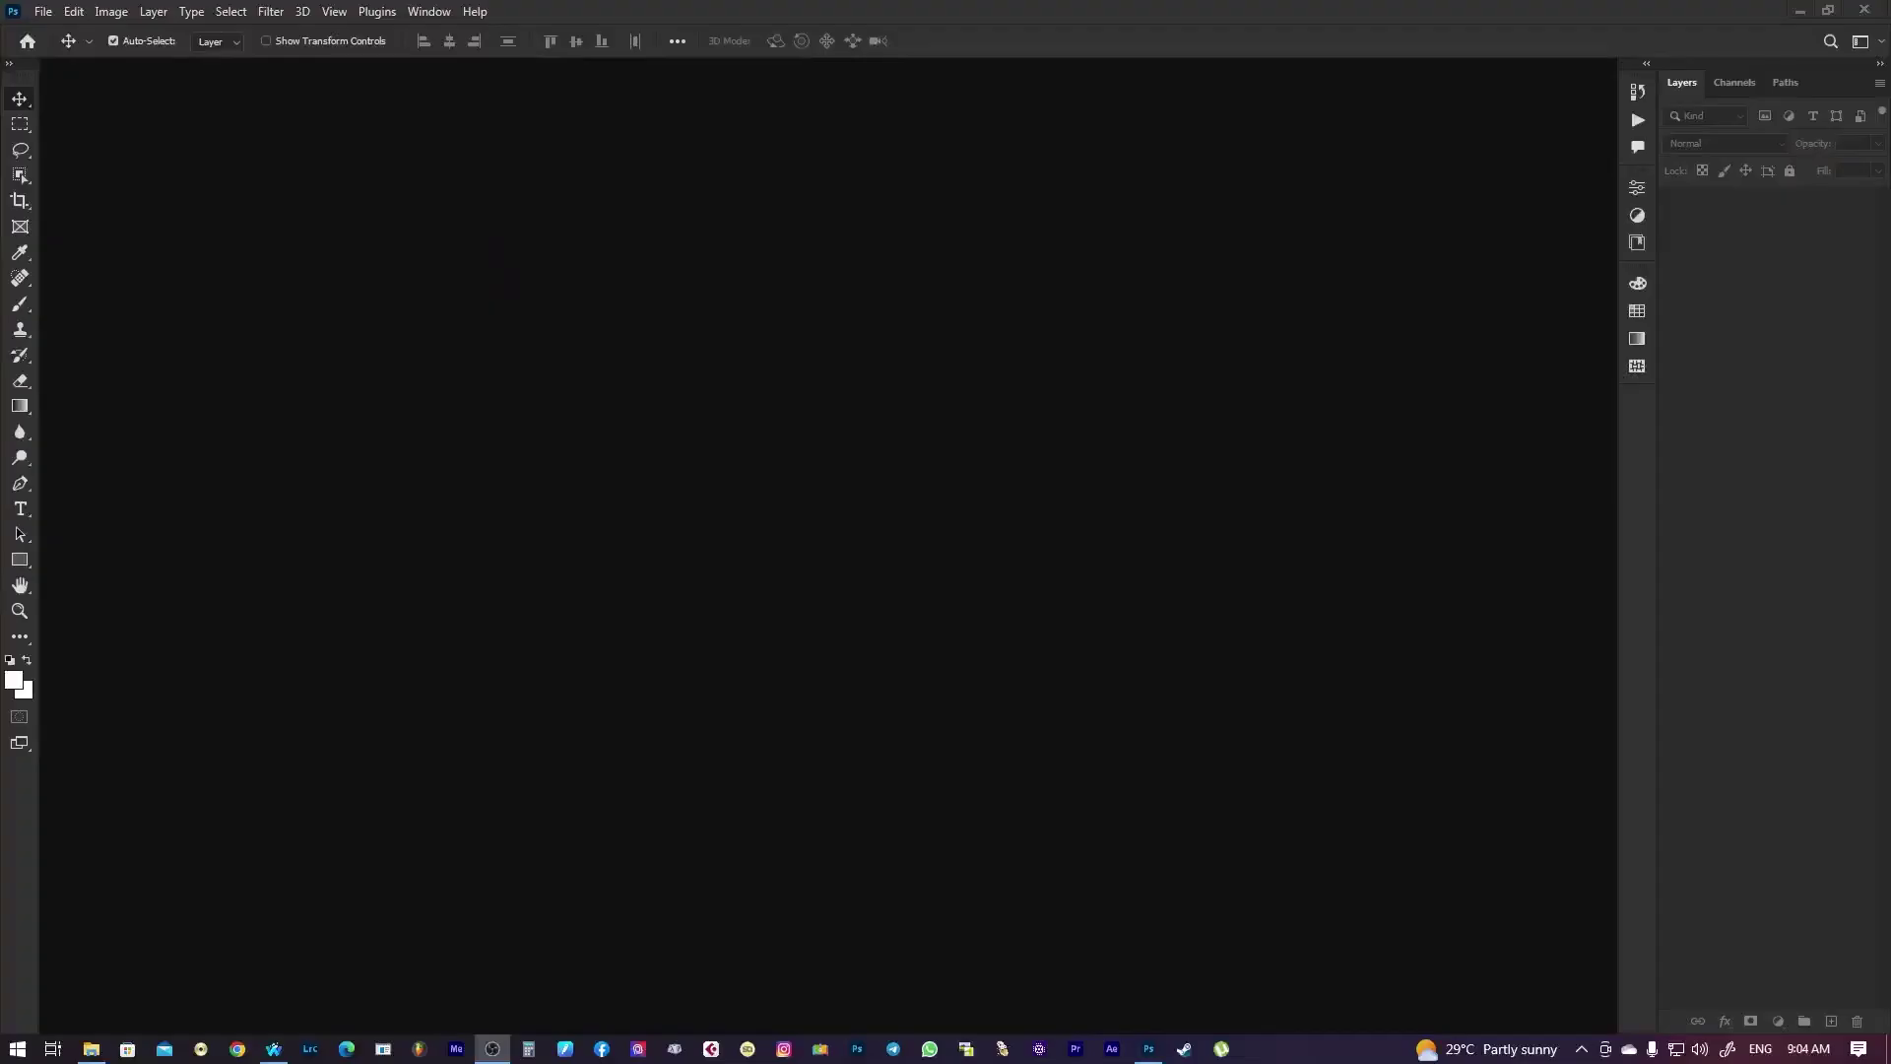
Bring Photoshop to the front, showing an empty workspace with no document
{"action": "left_click", "coordinate": [1101, 472]}
Create a new white 36 × 12 inch document at 300 ppi
{"action": "left_click", "coordinate": [43, 11]}
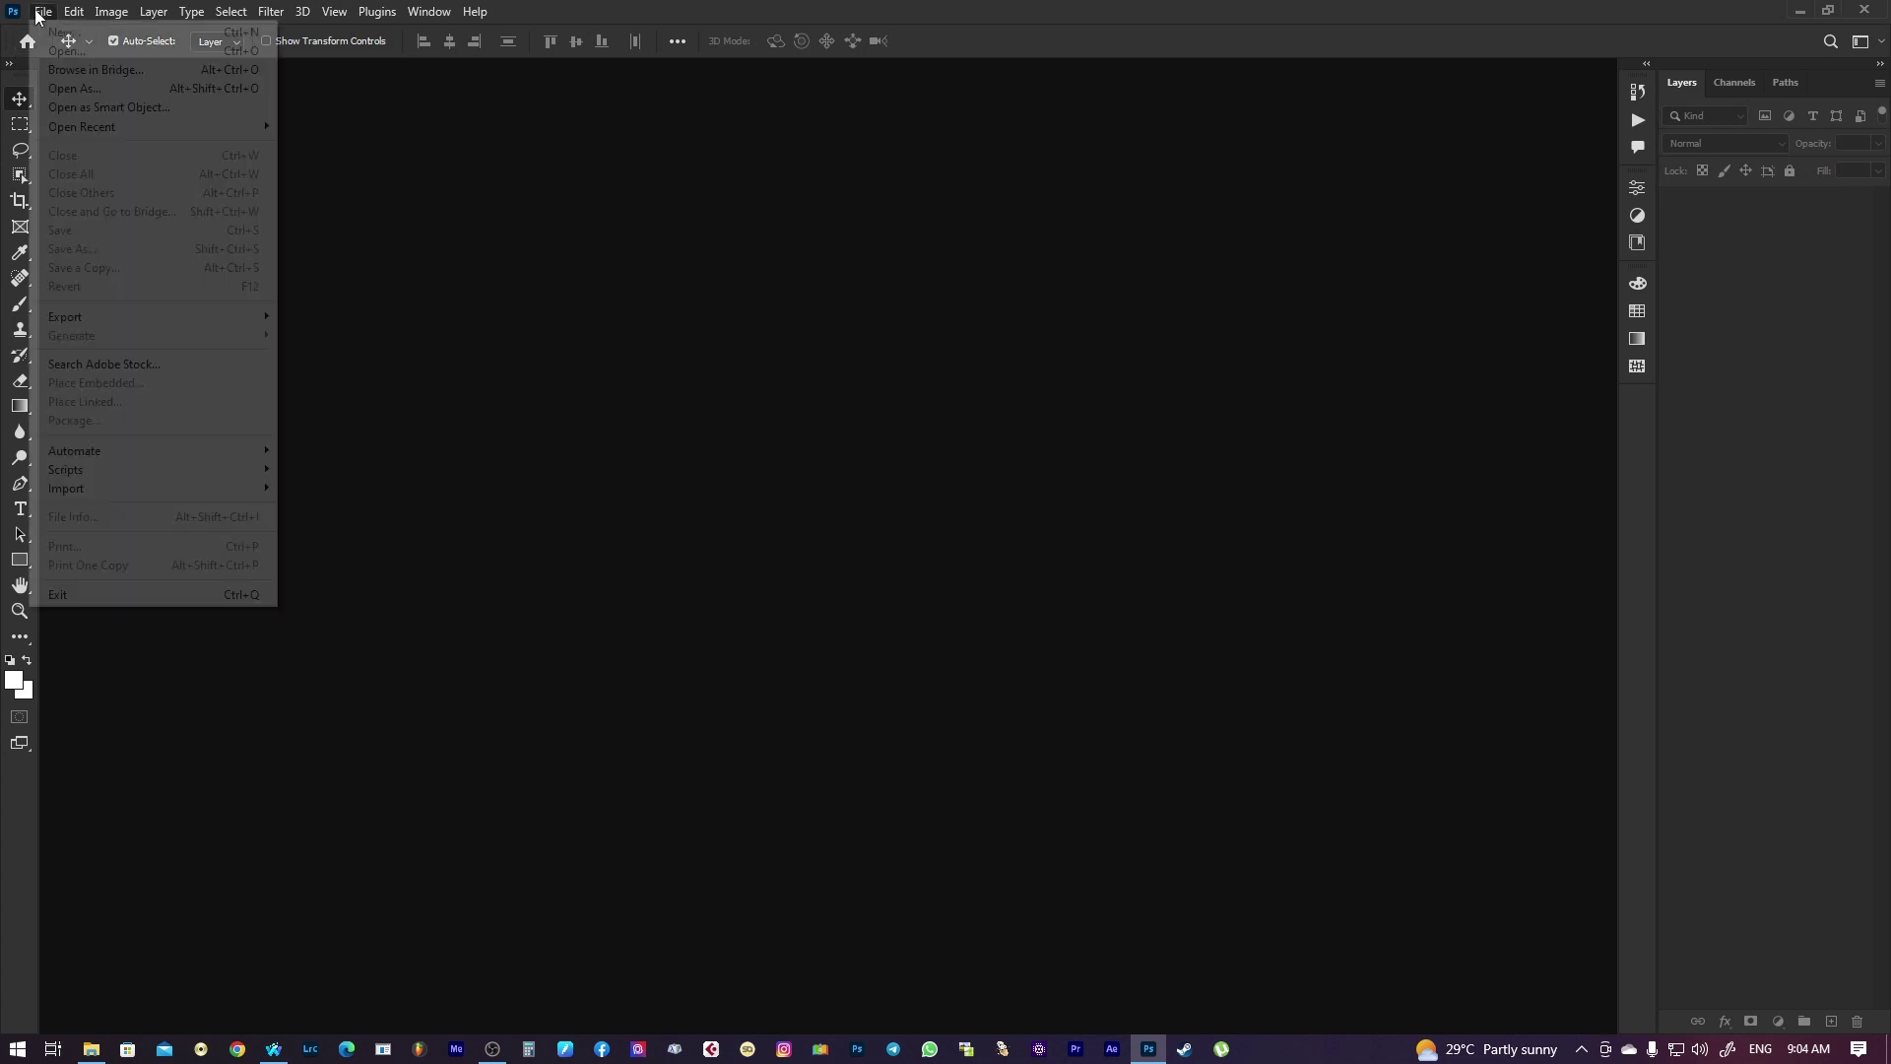
{"action": "left_click", "coordinate": [61, 33]}
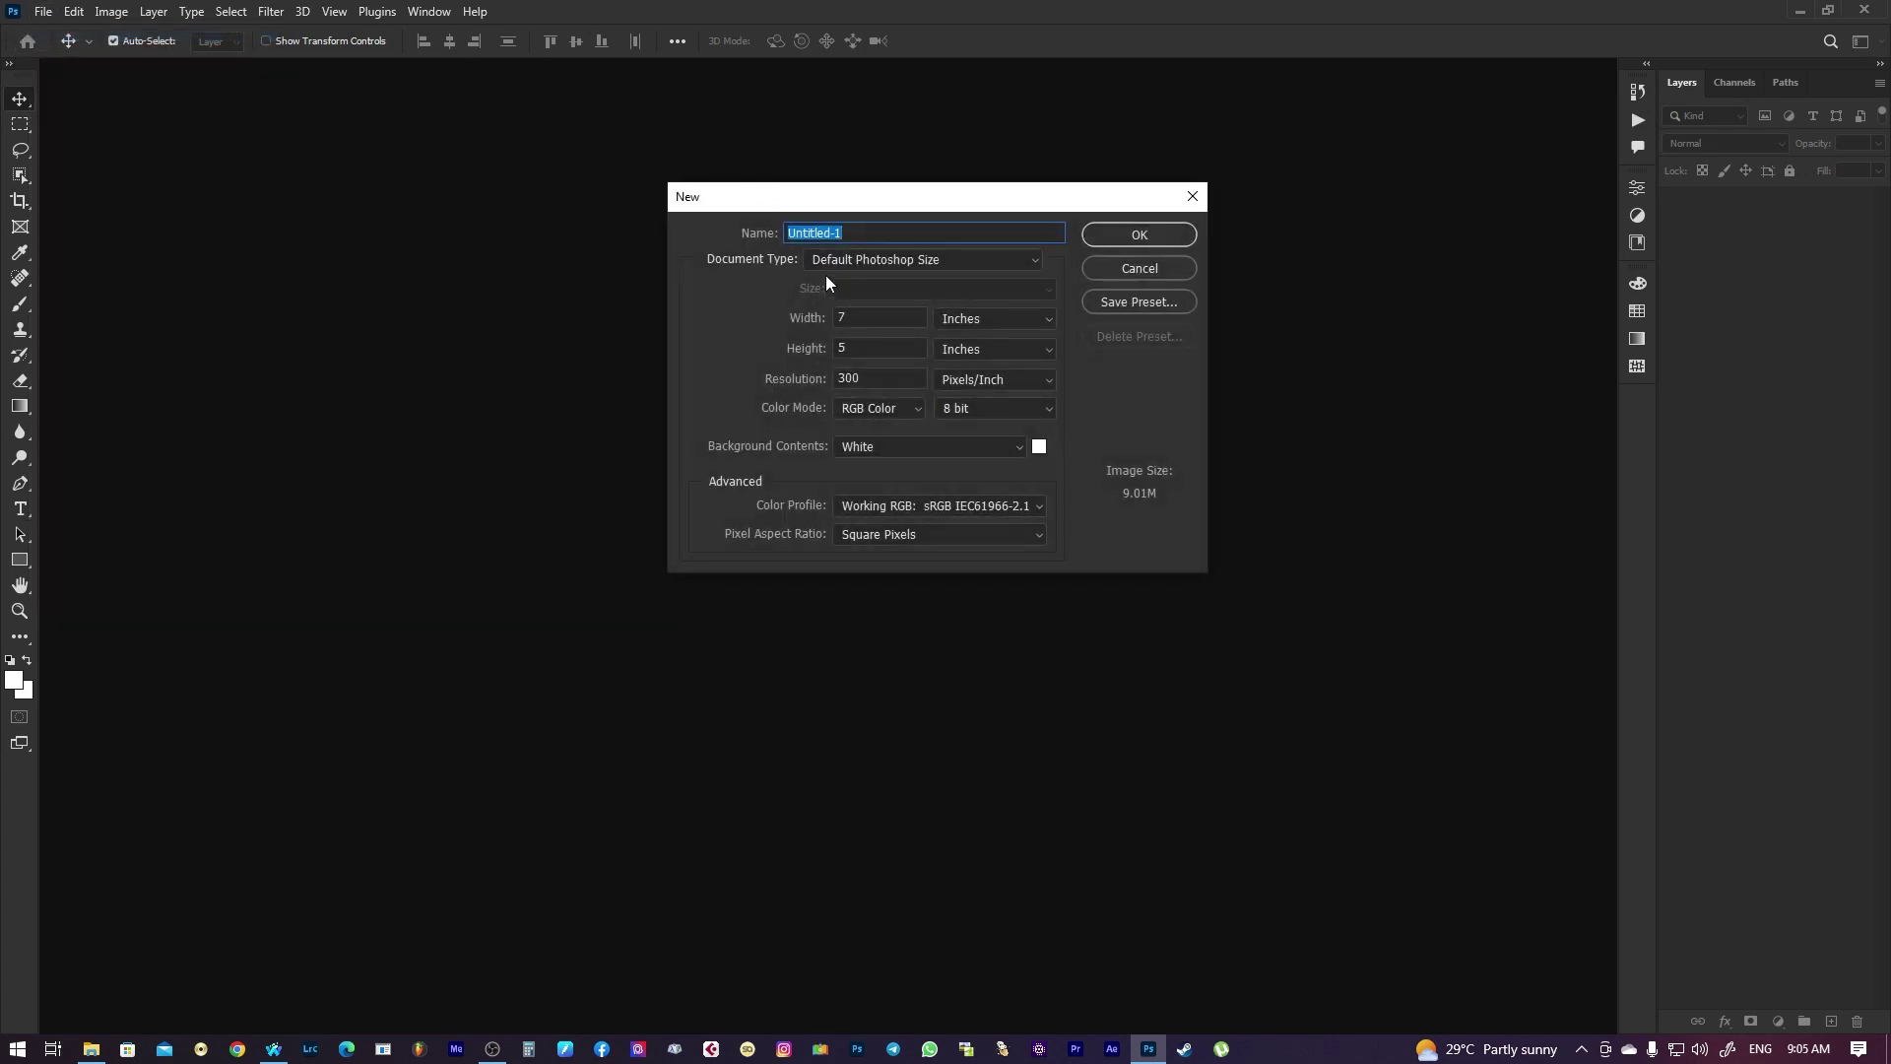
{"action": "double_click", "coordinate": [876, 320]}
{"action": "type", "text": "36"}
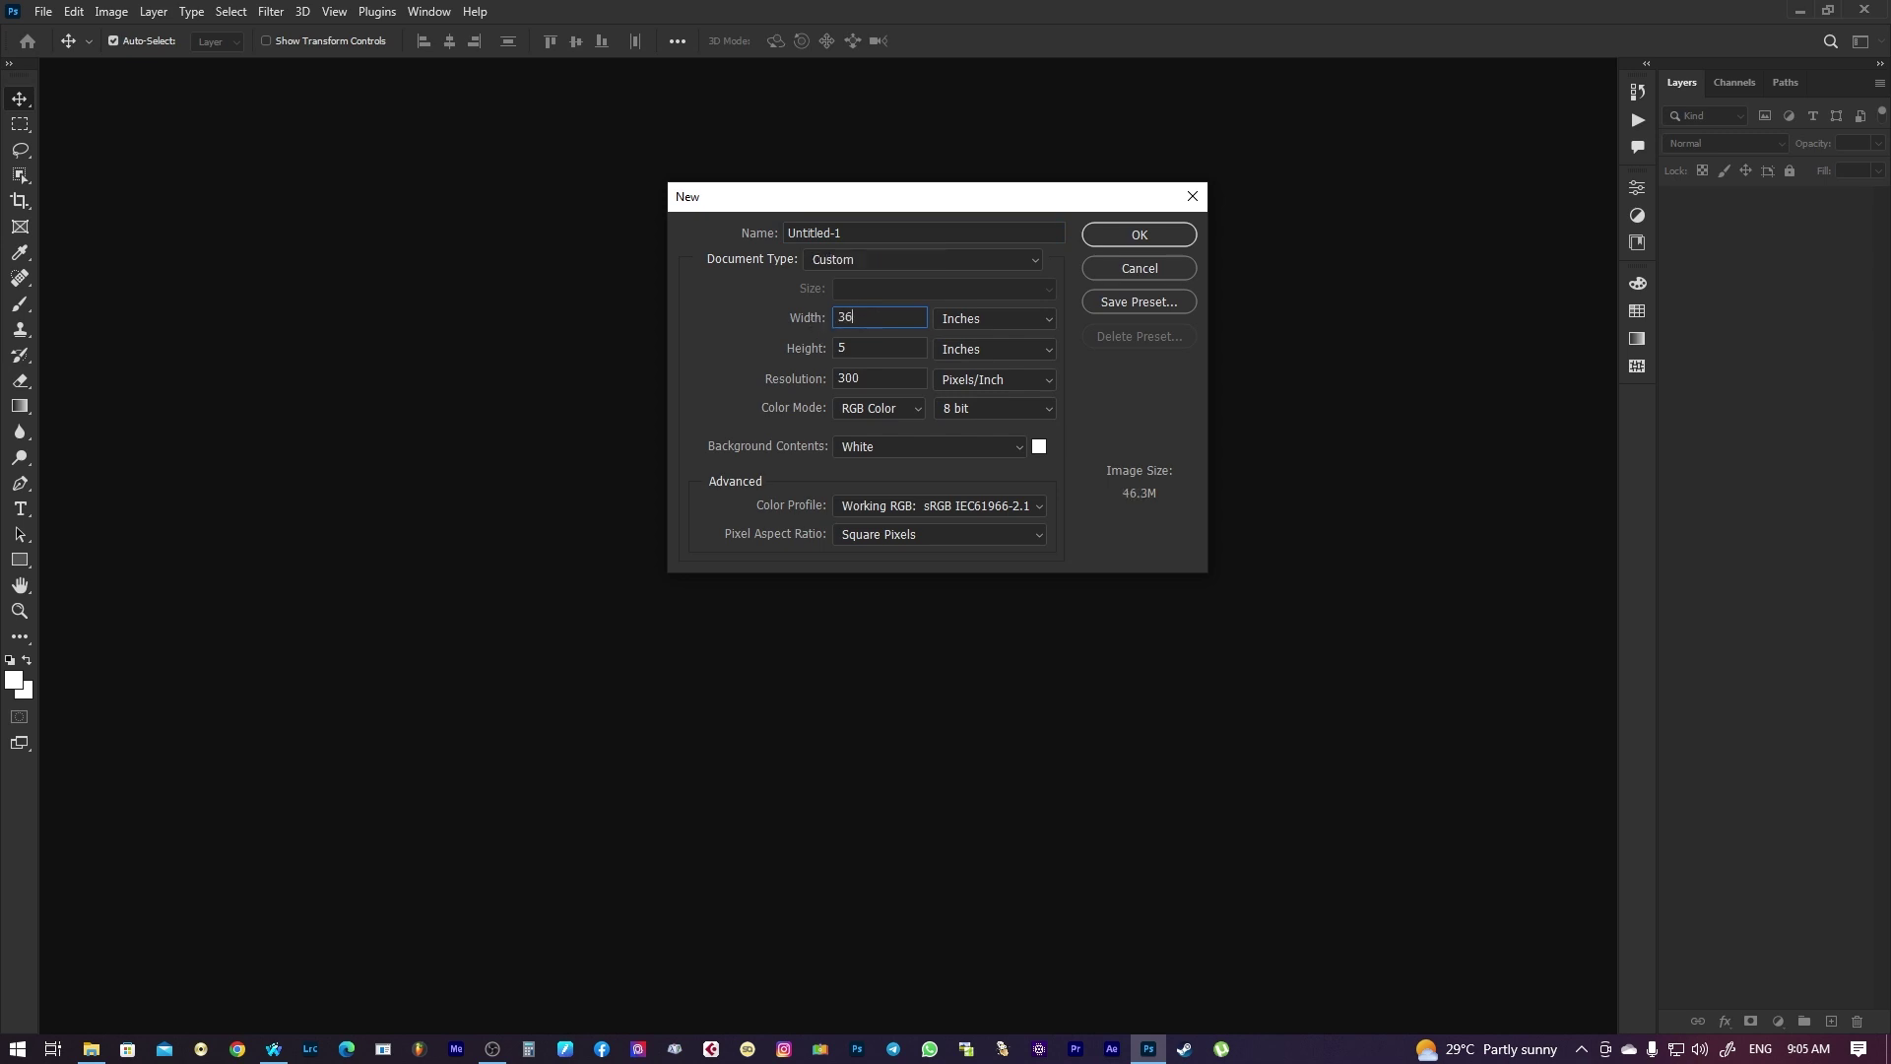
{"action": "left_click", "coordinate": [851, 351]}
{"action": "left_click", "coordinate": [941, 320]}
{"action": "left_click", "coordinate": [975, 336]}
{"action": "left_click", "coordinate": [1152, 234]}
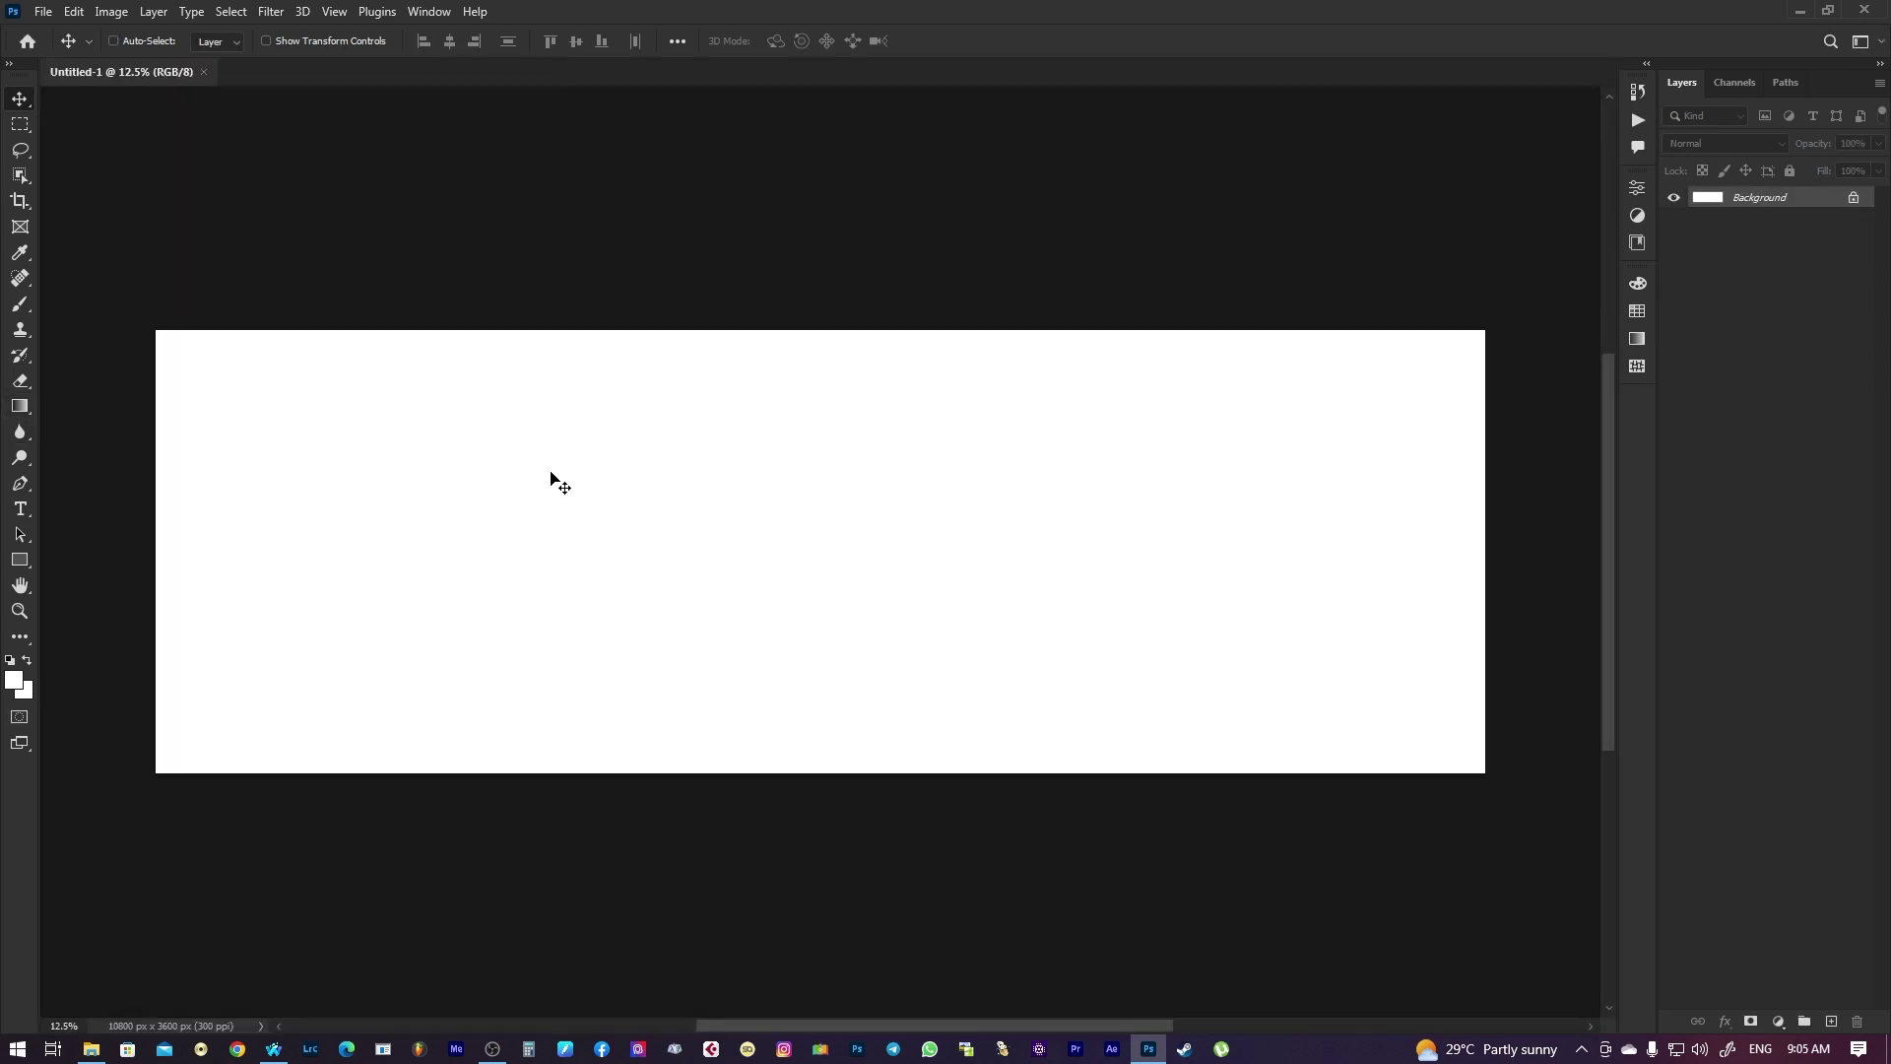
Show the rulers and switch their units to inches
{"action": "key", "text": "ctrl+r"}
{"action": "right_click", "coordinate": [373, 99]}
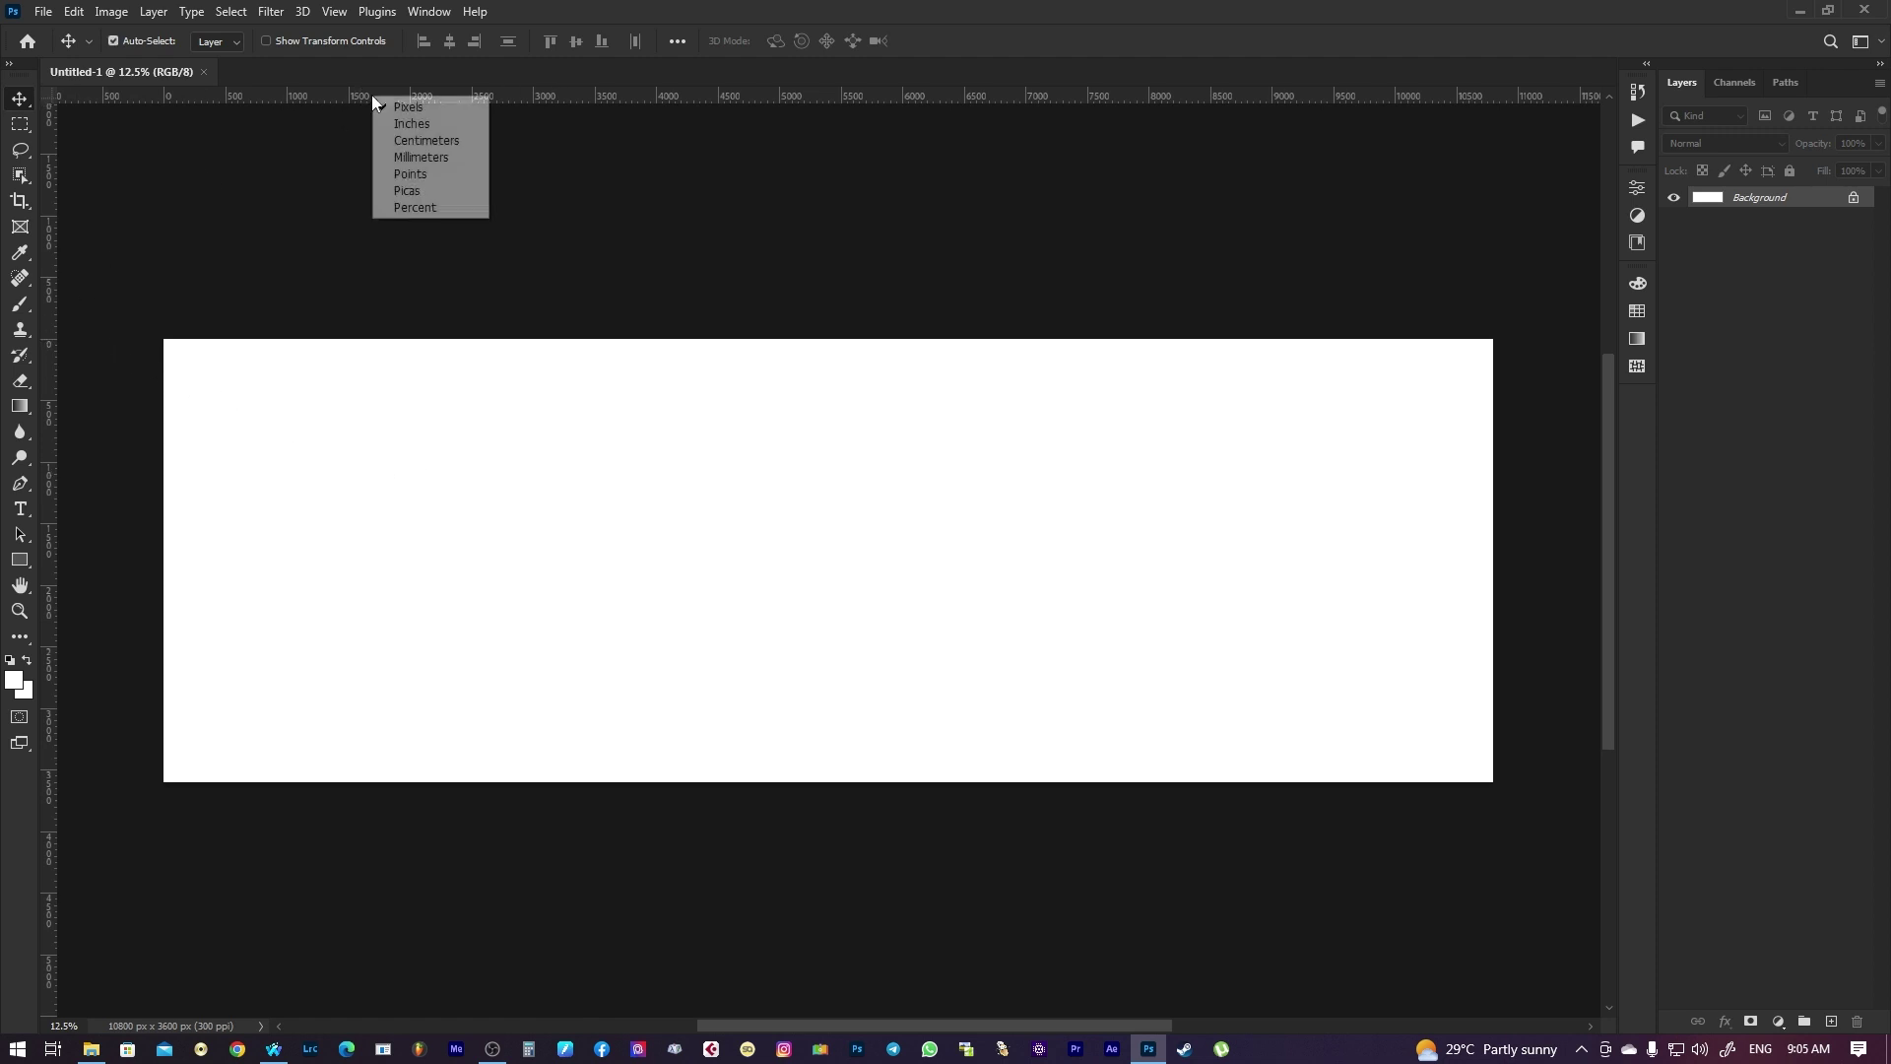
{"action": "left_click", "coordinate": [412, 123]}
Add guides near the left and right edges, two near the centre, and near top and bottom
{"action": "mouse_move", "coordinate": [47, 209]}
{"action": "left_mouse_down"}
{"action": "mouse_move", "coordinate": [211, 198]}
{"action": "mouse_move", "coordinate": [189, 236]}
{"action": "mouse_move", "coordinate": [88, 186]}
{"action": "mouse_move", "coordinate": [794, 258]}
{"action": "mouse_move", "coordinate": [828, 306]}
{"action": "left_mouse_up"}
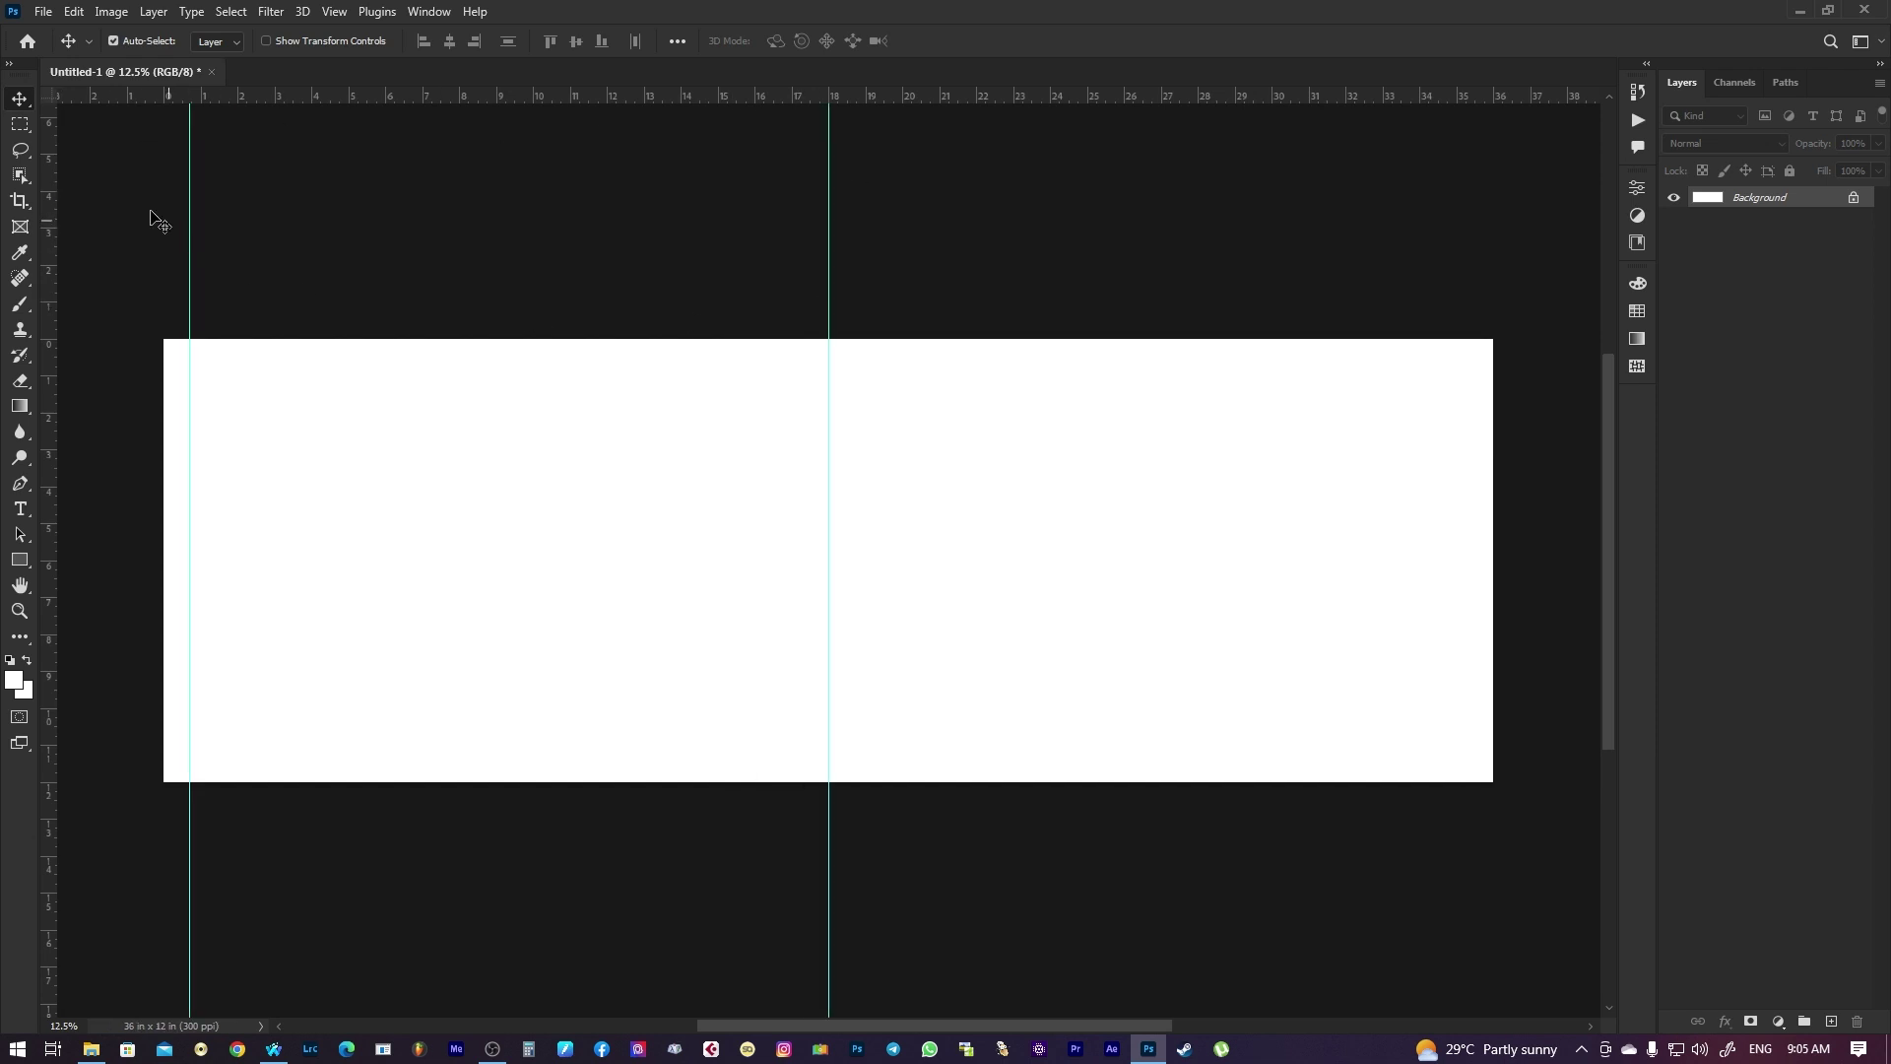
{"action": "mouse_move", "coordinate": [48, 173]}
{"action": "left_mouse_down"}
{"action": "mouse_move", "coordinate": [856, 245]}
{"action": "mouse_move", "coordinate": [866, 262]}
{"action": "left_mouse_up"}
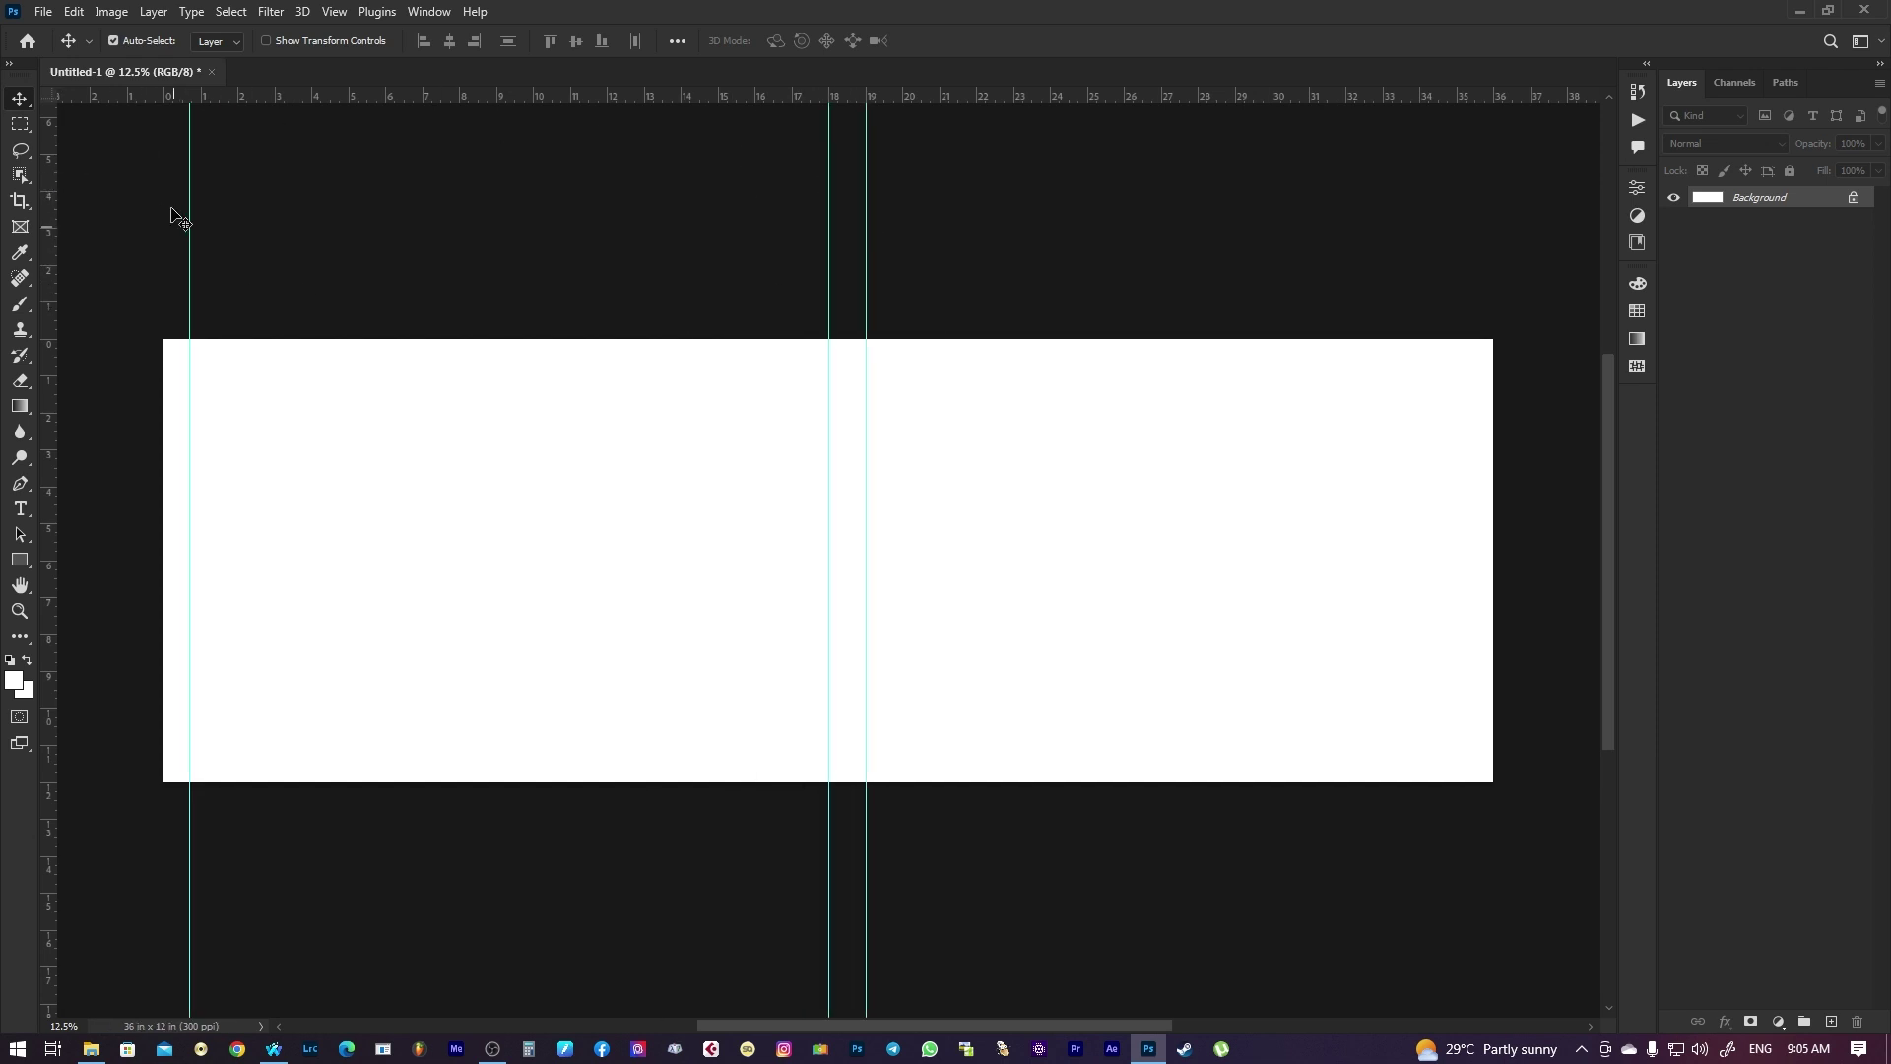
{"action": "mouse_move", "coordinate": [39, 154]}
{"action": "left_mouse_down"}
{"action": "mouse_move", "coordinate": [761, 181]}
{"action": "mouse_move", "coordinate": [791, 264]}
{"action": "left_mouse_up"}
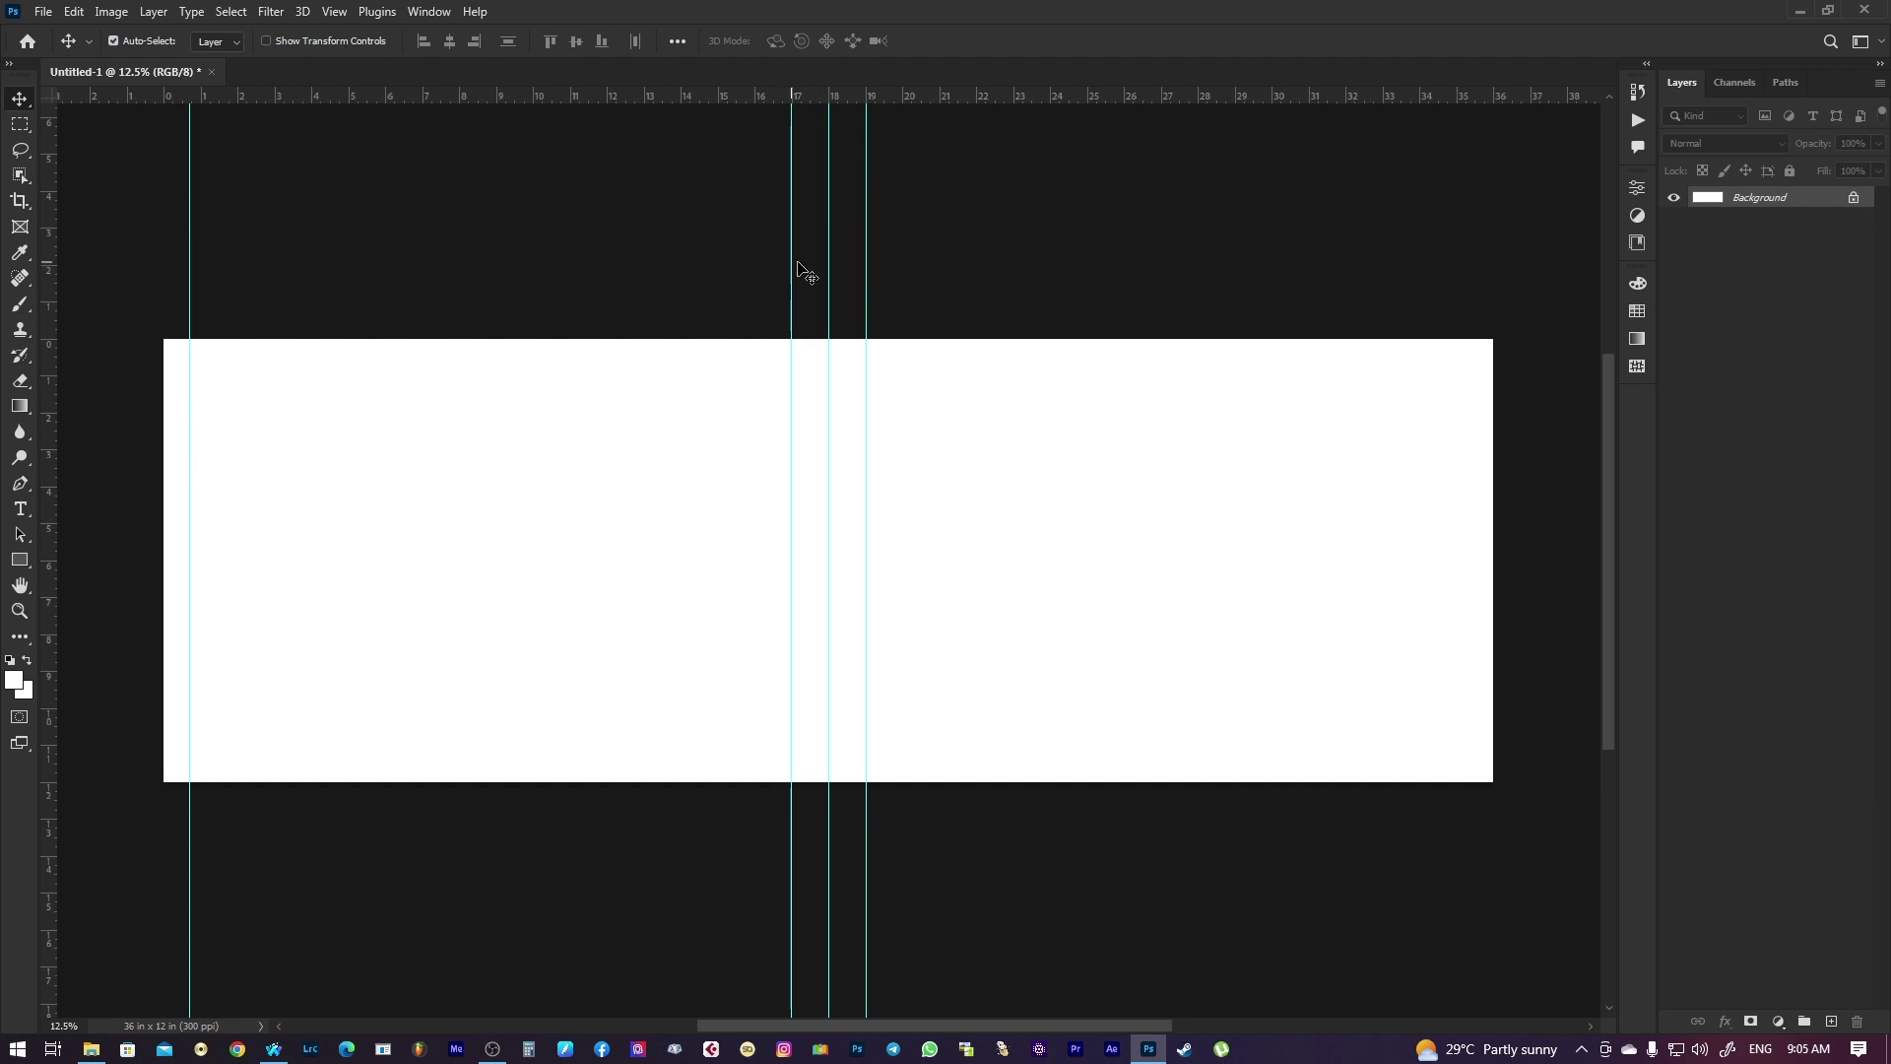
{"action": "mouse_move", "coordinate": [45, 234]}
{"action": "left_mouse_down"}
{"action": "mouse_move", "coordinate": [1570, 366]}
{"action": "mouse_move", "coordinate": [1468, 434]}
{"action": "left_mouse_up"}
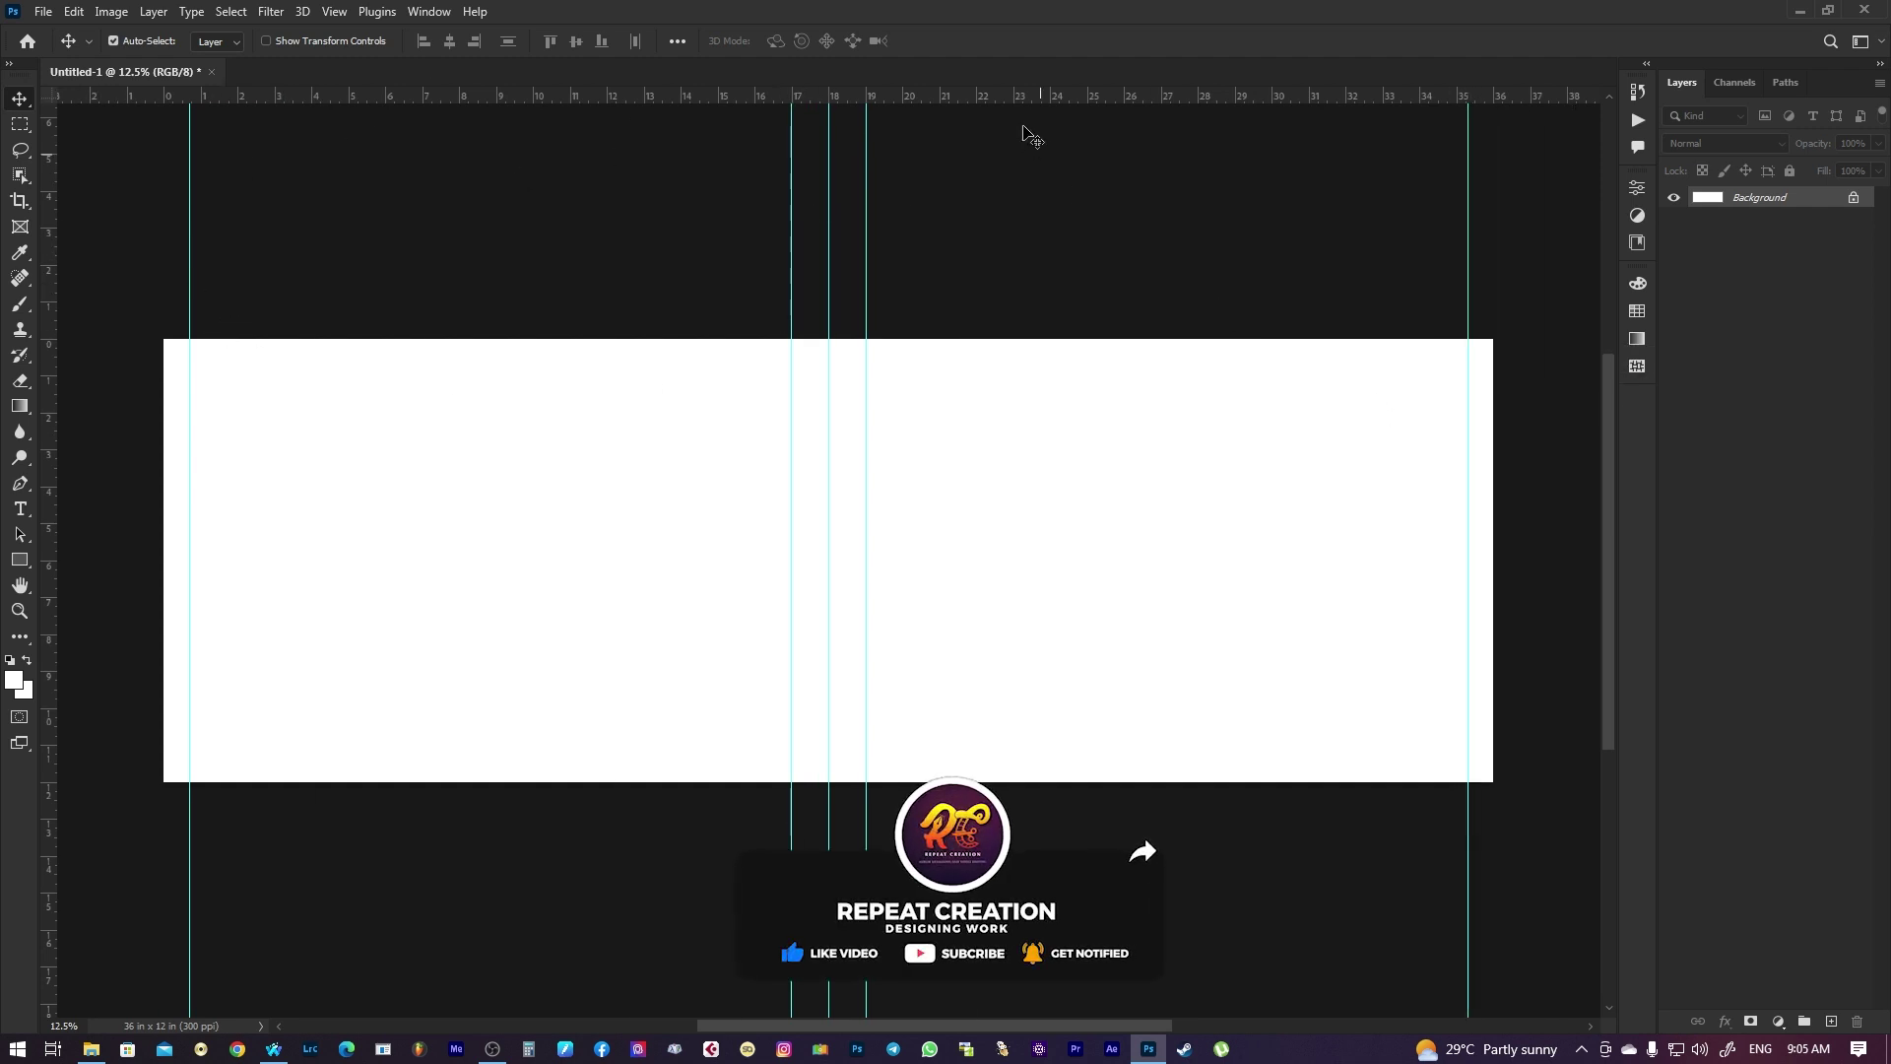
{"action": "left_click_drag", "start_coordinate": [965, 104], "coordinate": [964, 364]}
{"action": "mouse_move", "coordinate": [888, 97]}
{"action": "left_mouse_down"}
{"action": "mouse_move", "coordinate": [890, 810]}
{"action": "mouse_move", "coordinate": [889, 760]}
{"action": "left_mouse_up"}
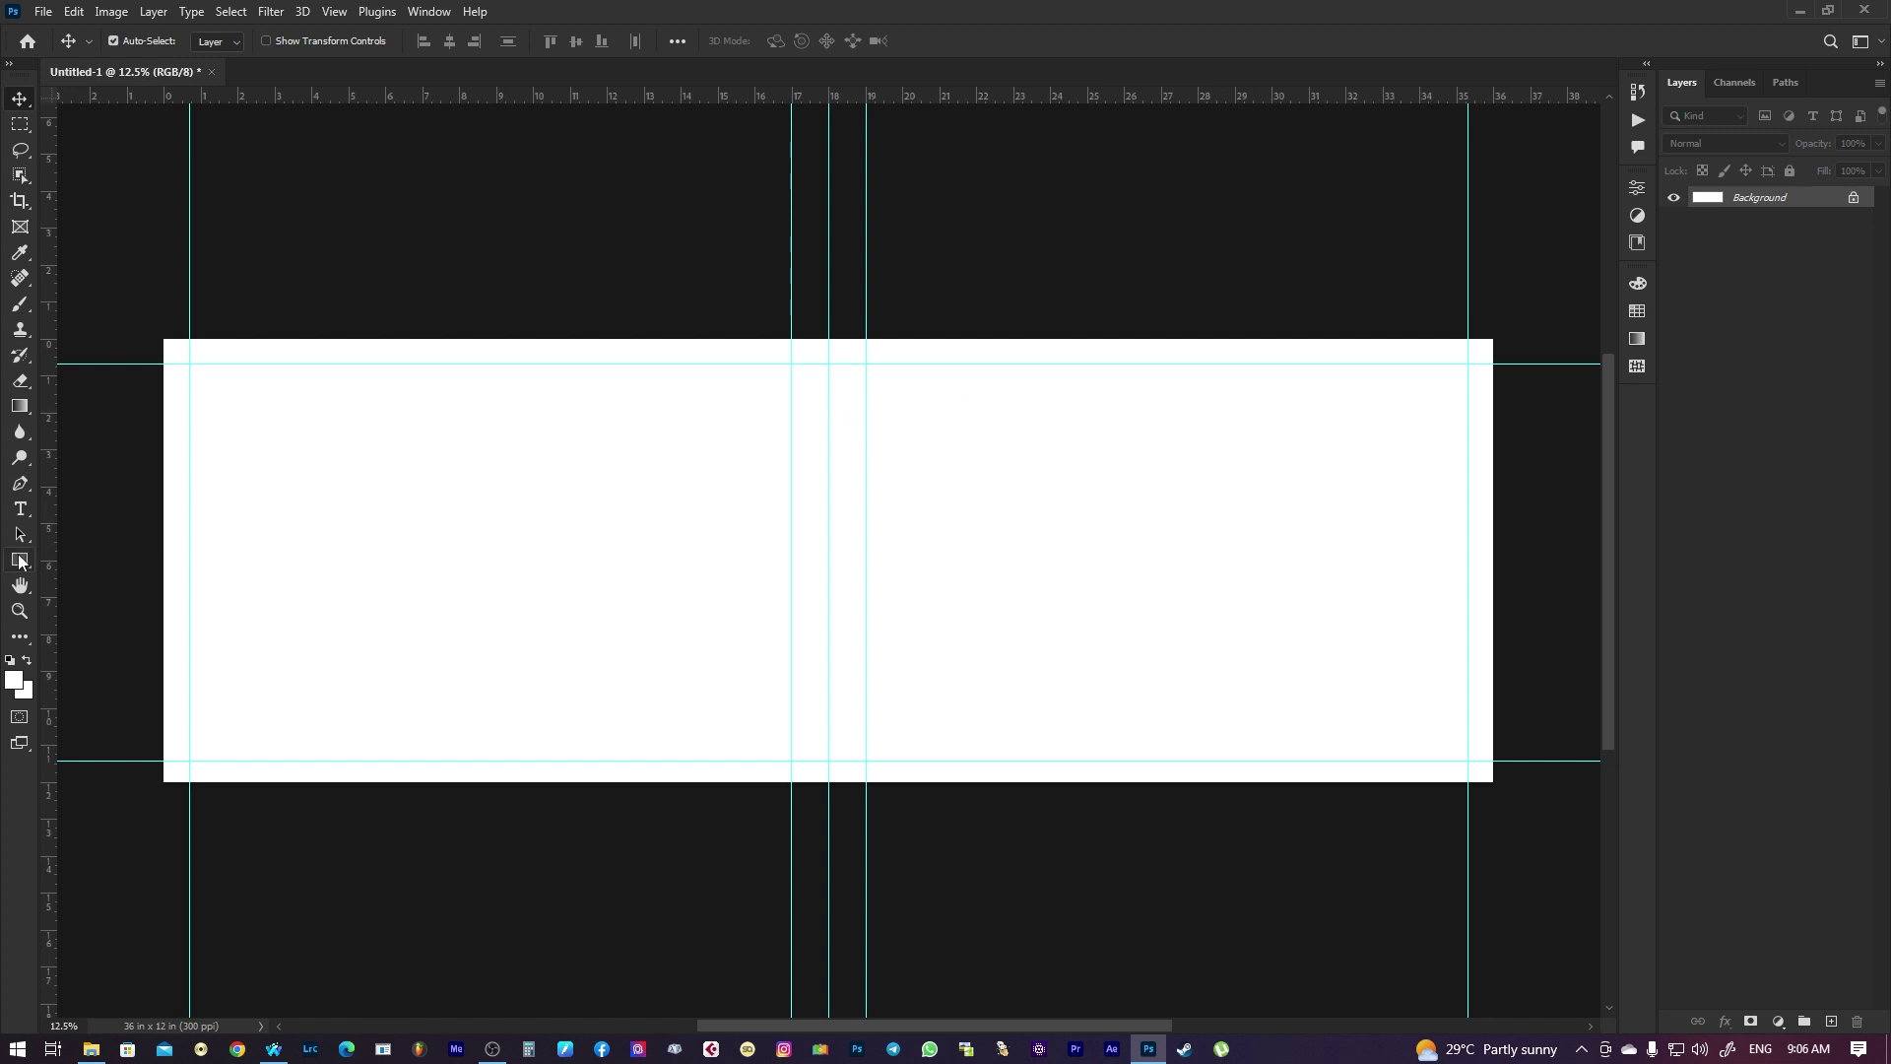
Choose the rectangular marquee and set the background colour to #151515
{"action": "left_click", "coordinate": [21, 123]}
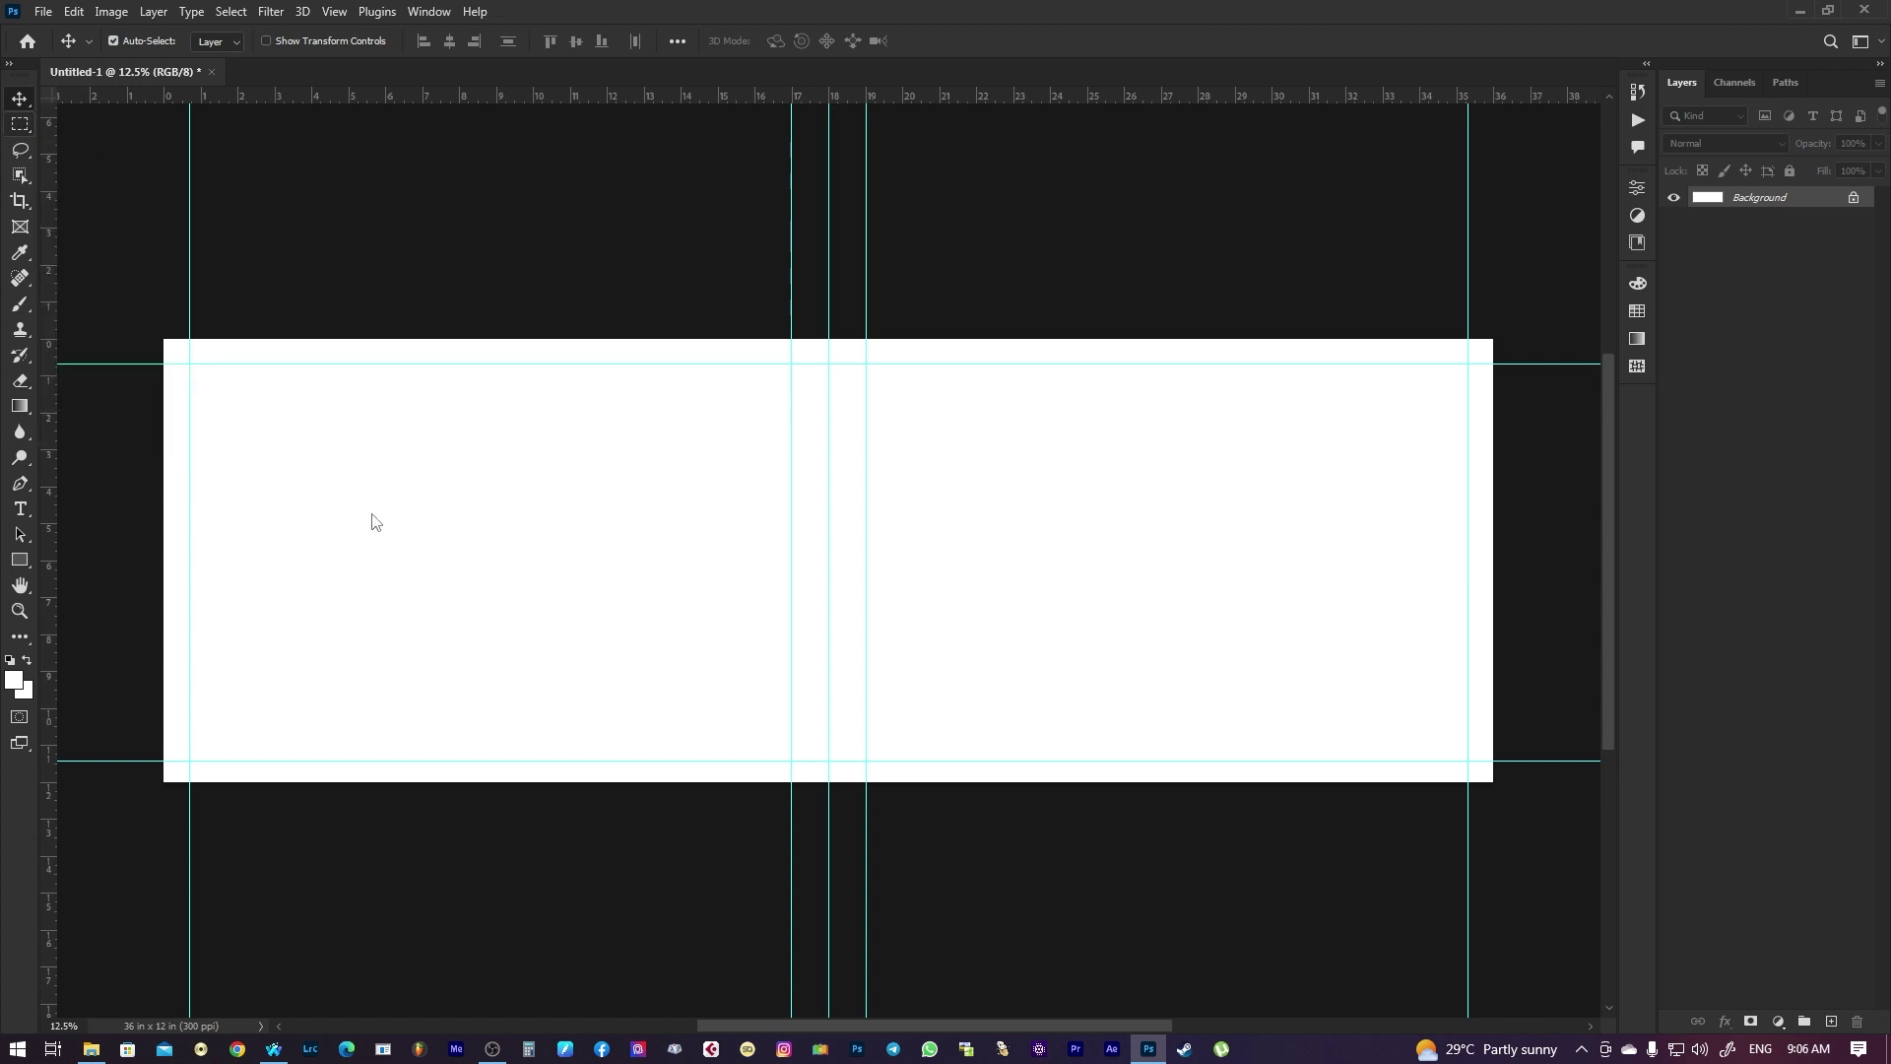
{"action": "left_click", "coordinate": [30, 696]}
{"action": "type", "text": "151515"}
{"action": "left_click", "coordinate": [1099, 240]}
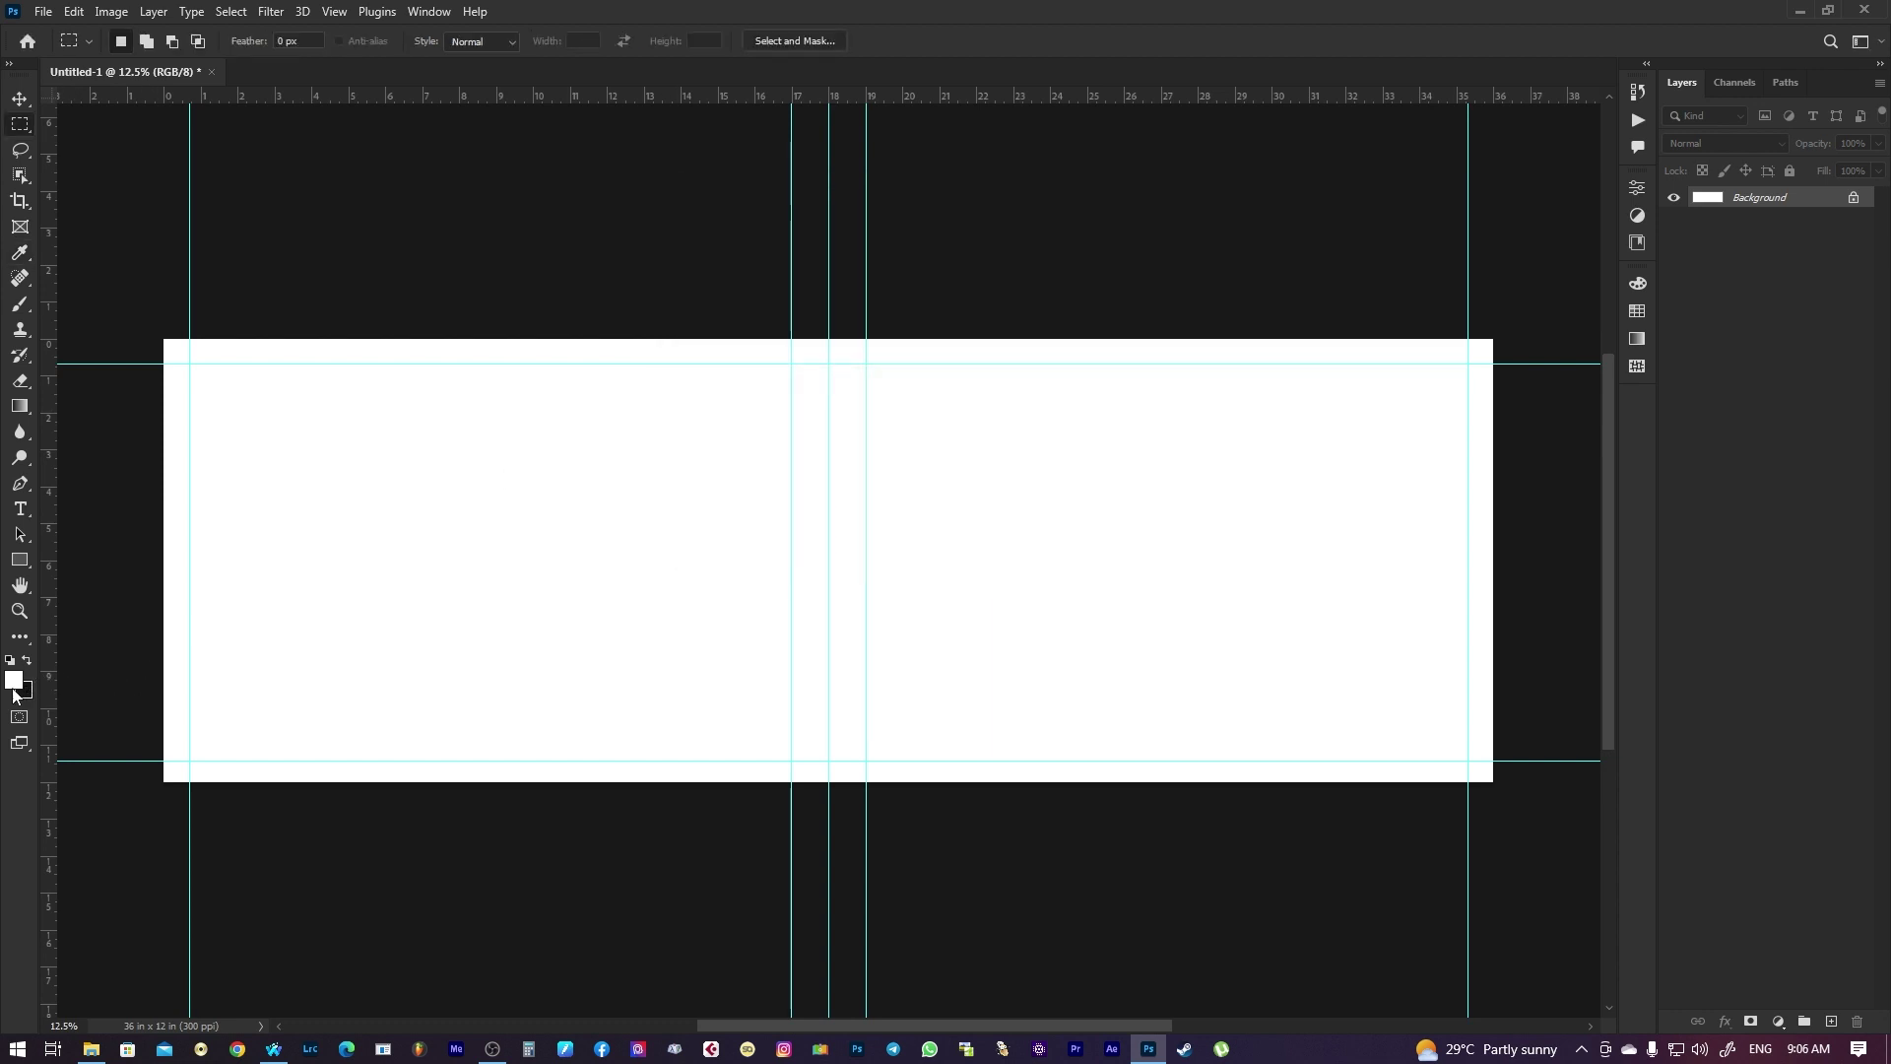
On a new layer, fill a #151515 rectangle from the top-left guide and enlarge it to the bottom guide
{"action": "left_click", "coordinate": [1830, 1022]}
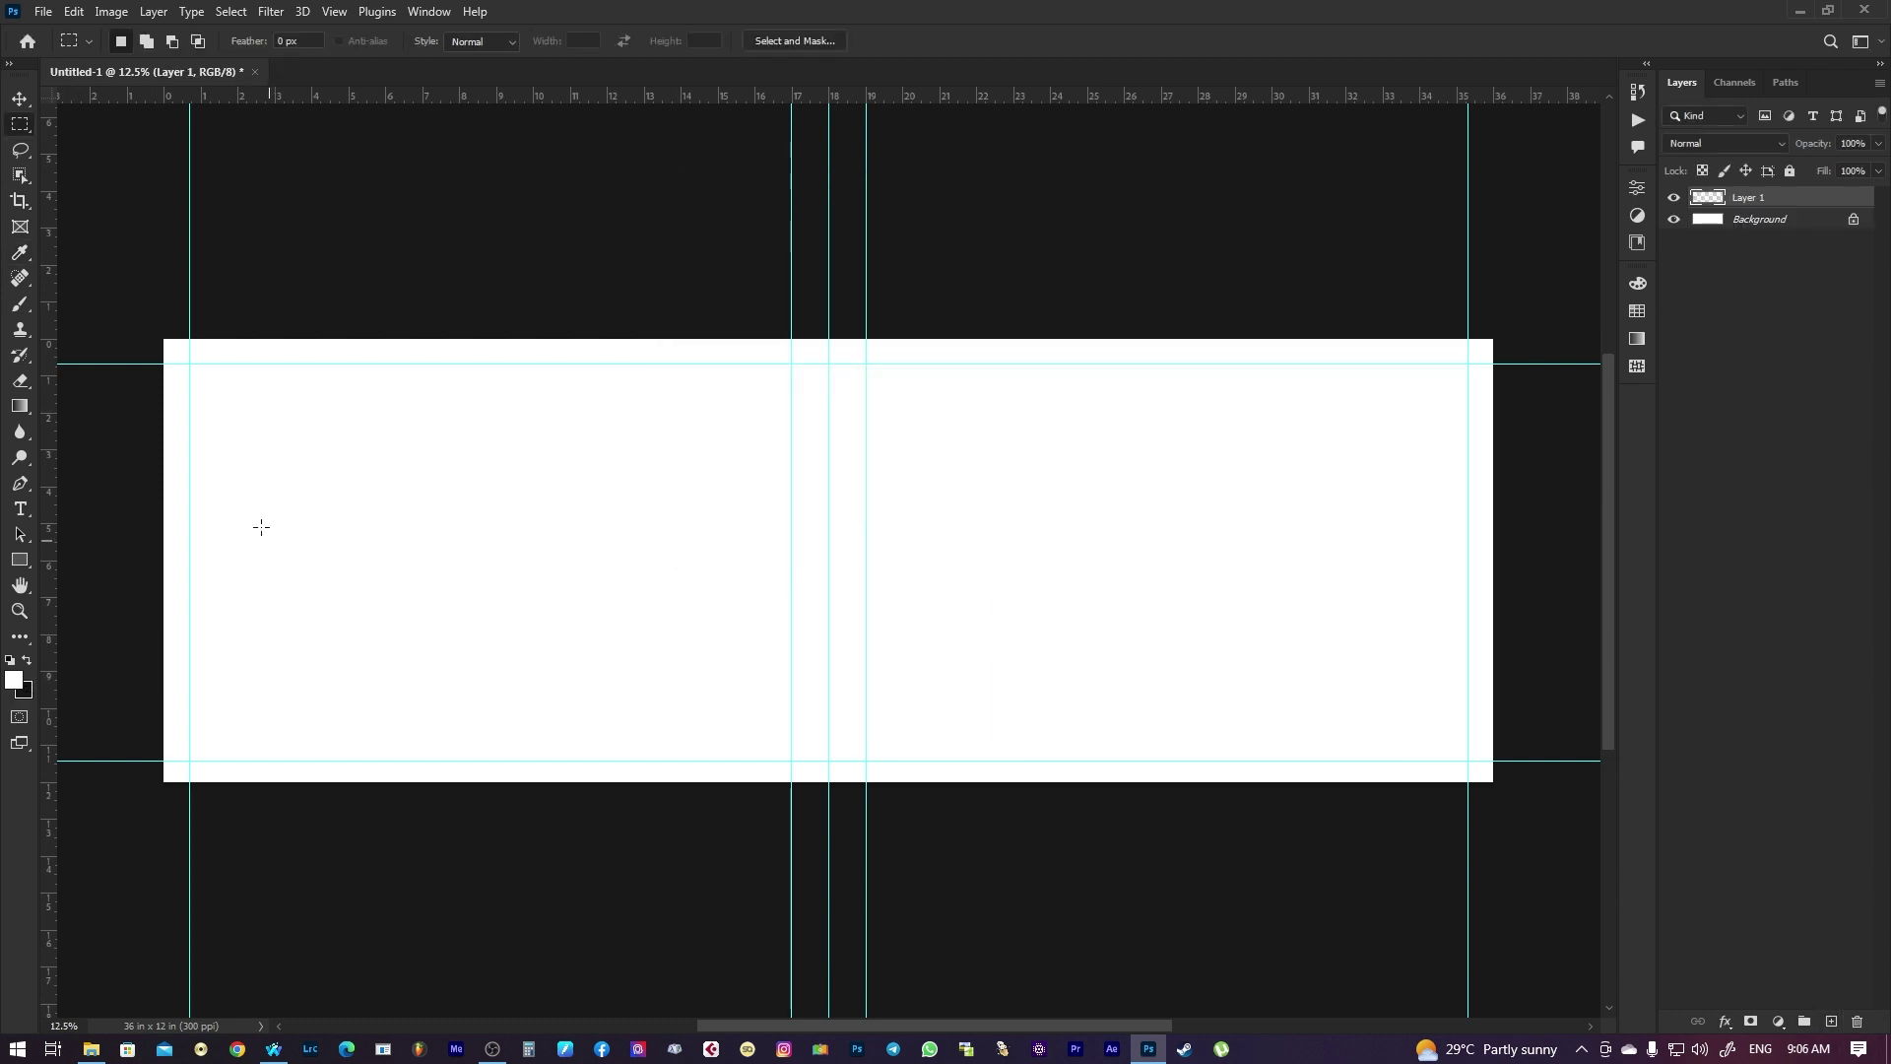
{"action": "left_click_drag", "start_coordinate": [187, 367], "coordinate": [646, 693]}
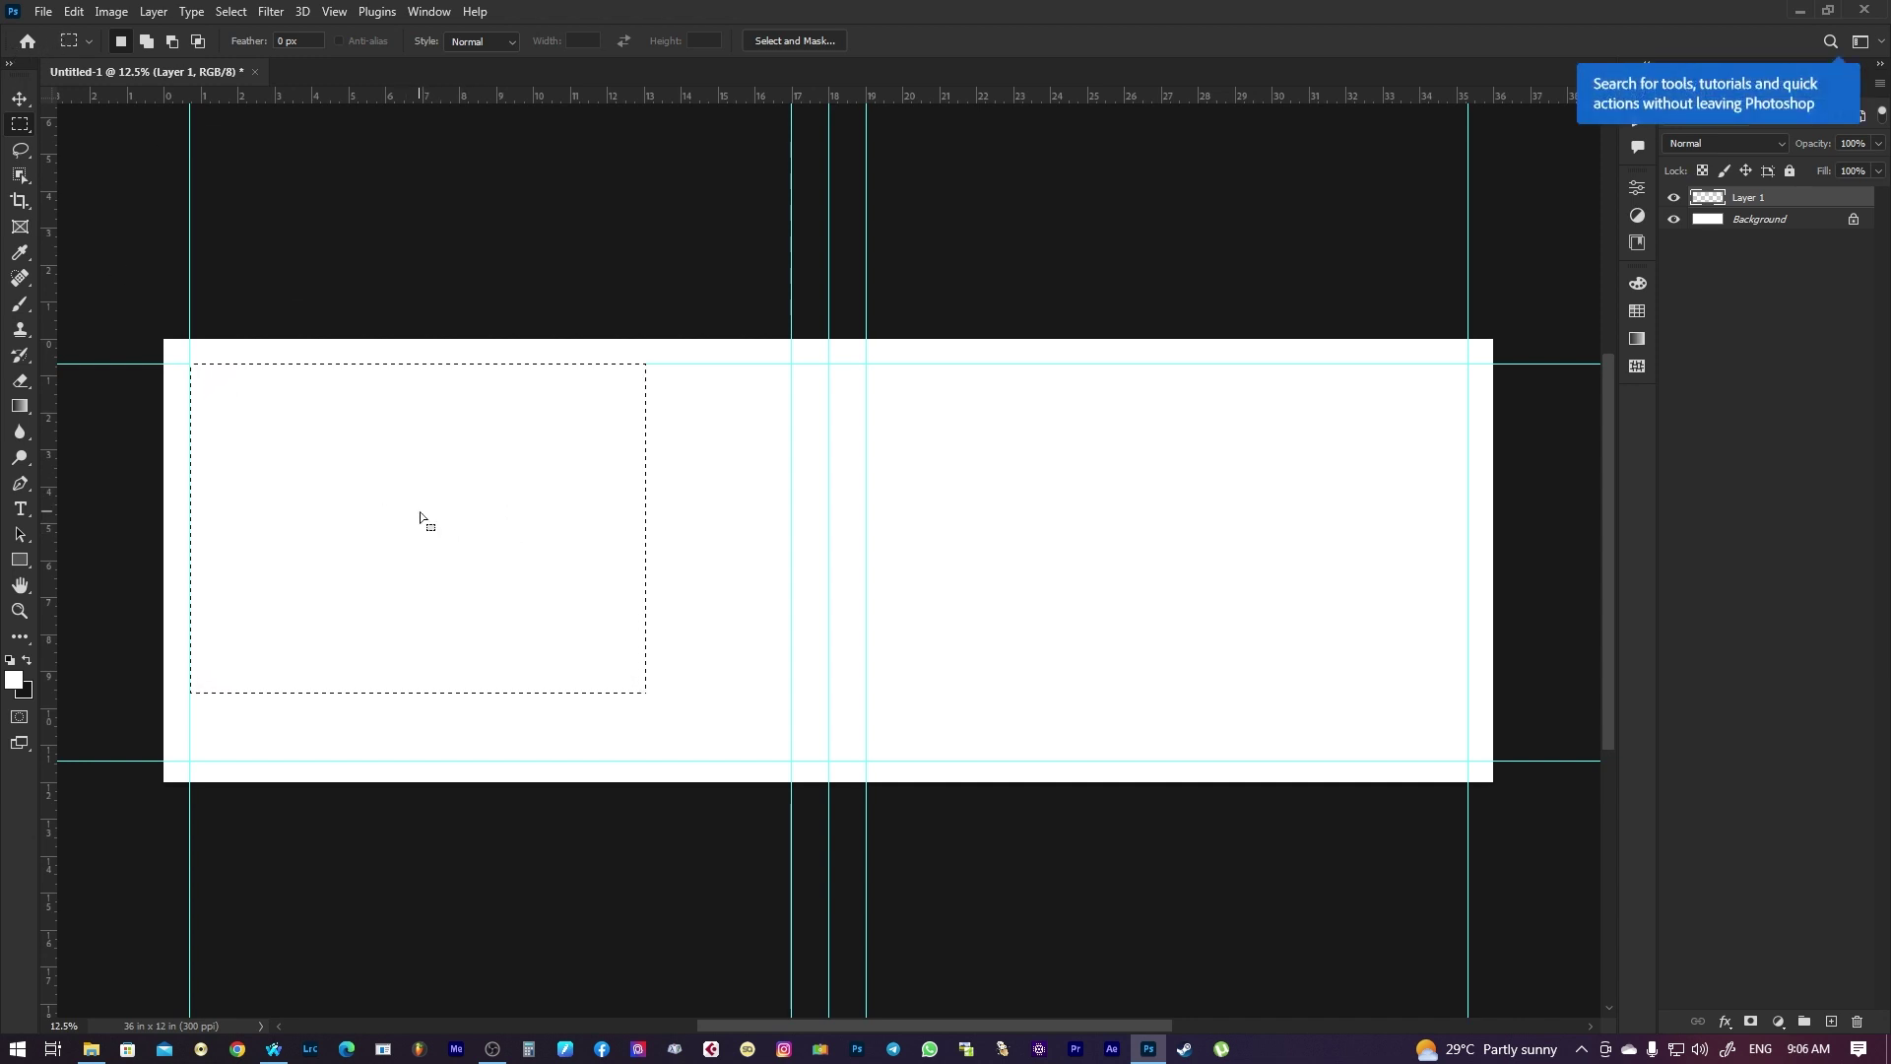
{"action": "key", "text": "ctrl+BackSpace"}
{"action": "key", "text": "v"}
{"action": "key", "text": "ctrl+t"}
{"action": "left_click_drag", "start_coordinate": [647, 694], "coordinate": [735, 759]}
{"action": "key", "text": "Return"}
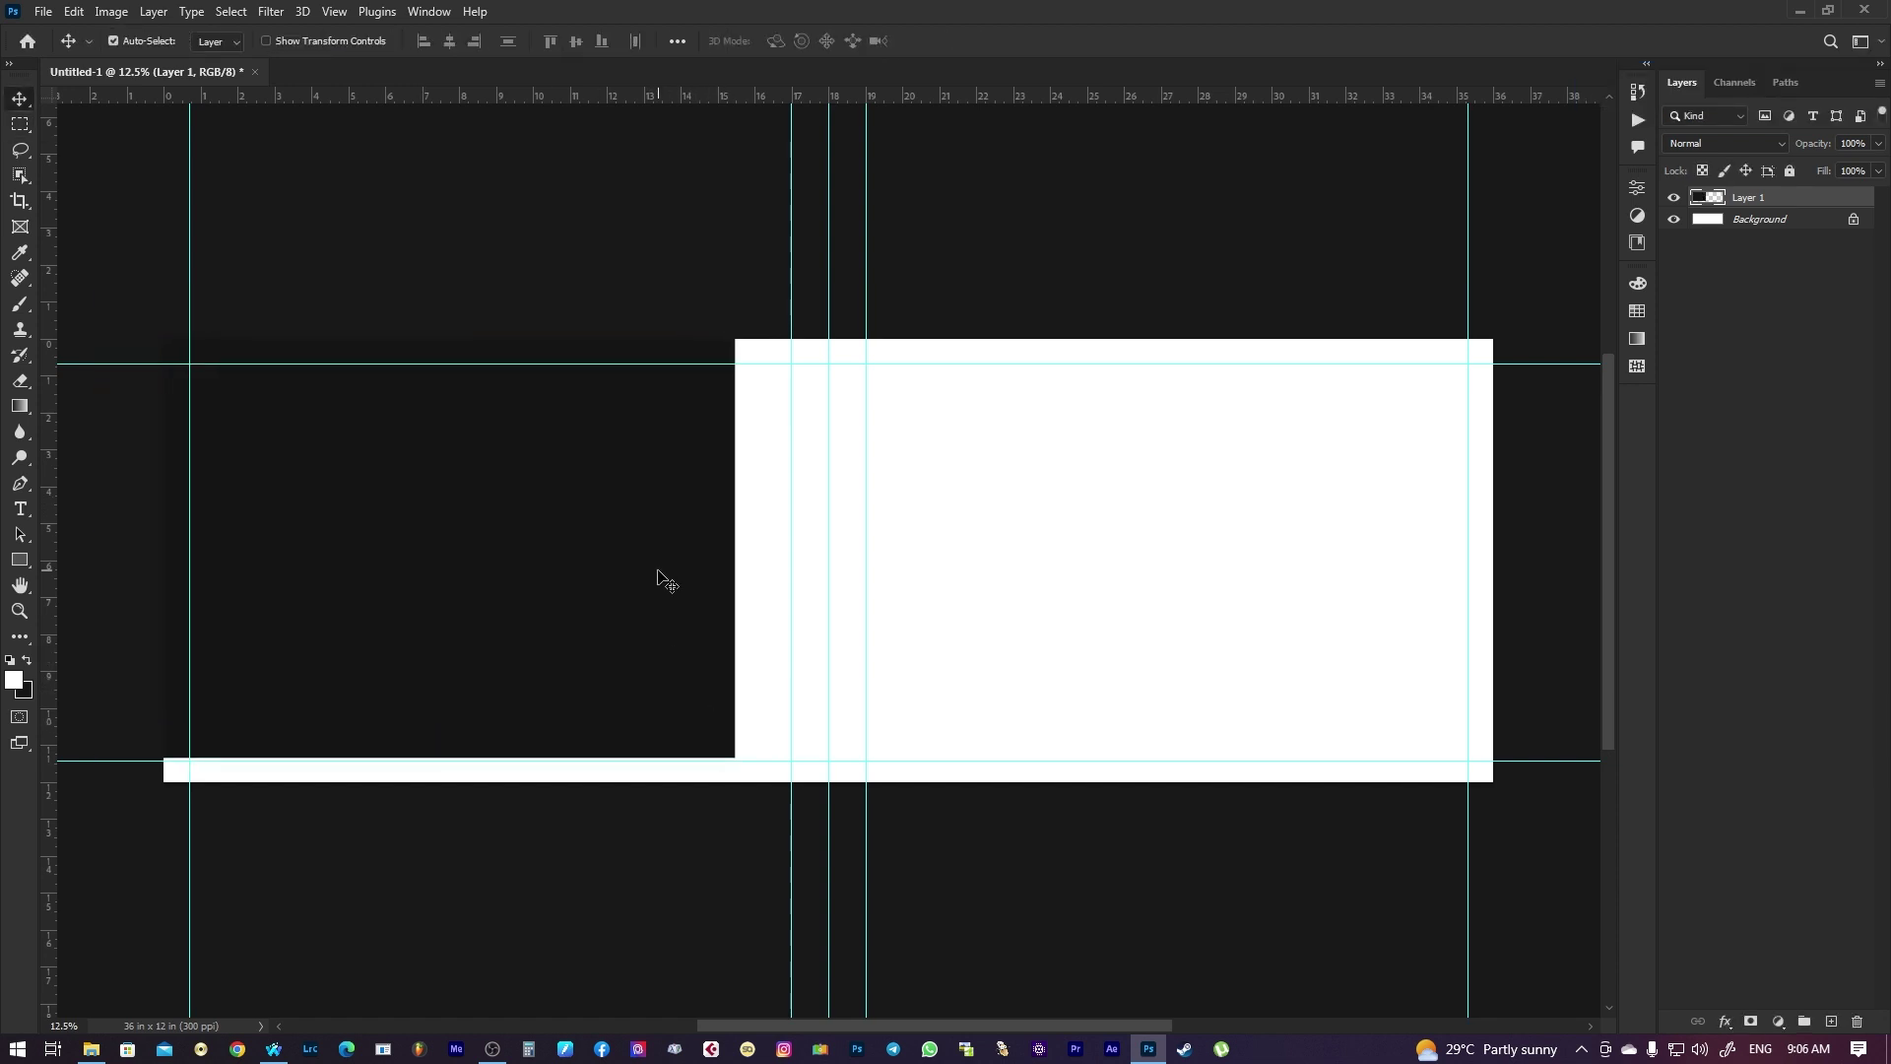
Rotate the dark rectangle about 27 degrees
{"action": "right_click", "coordinate": [646, 569]}
{"action": "left_click", "coordinate": [680, 572]}
{"action": "key", "text": "ctrl+t"}
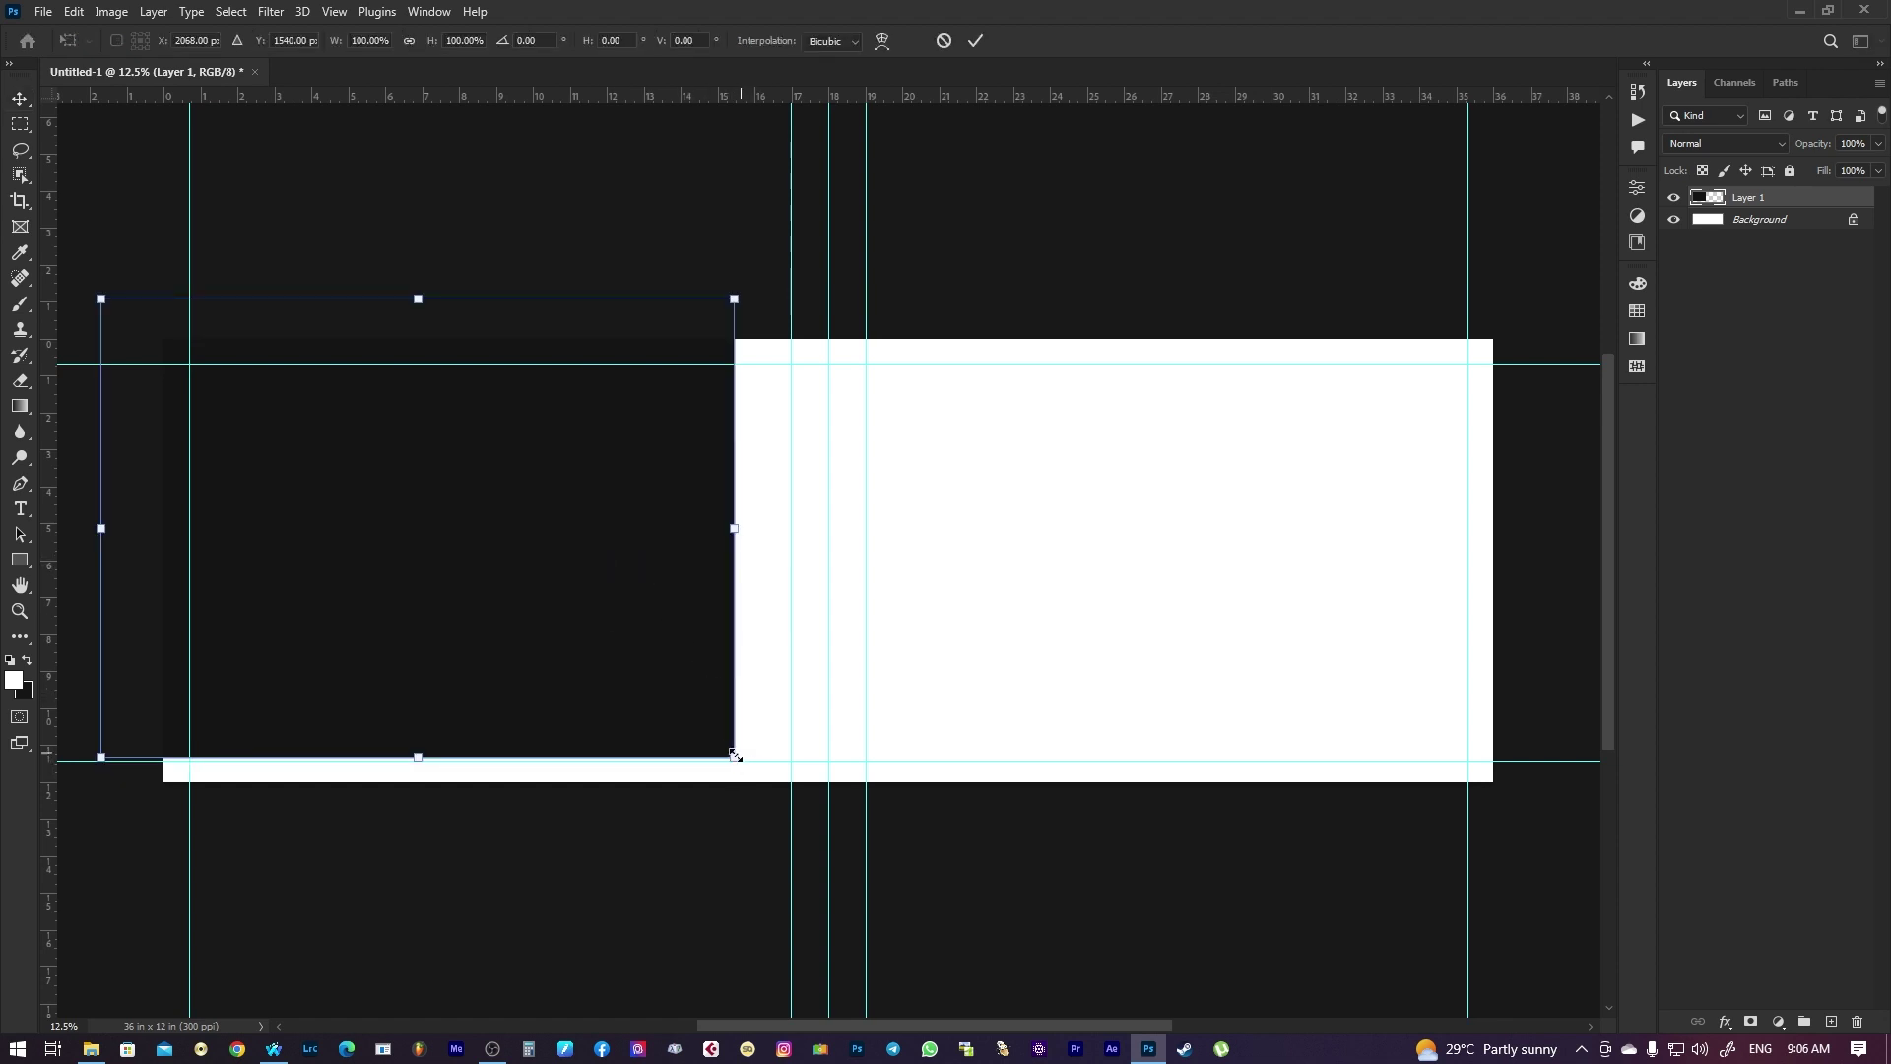
{"action": "left_click_drag", "start_coordinate": [765, 766], "coordinate": [592, 746]}
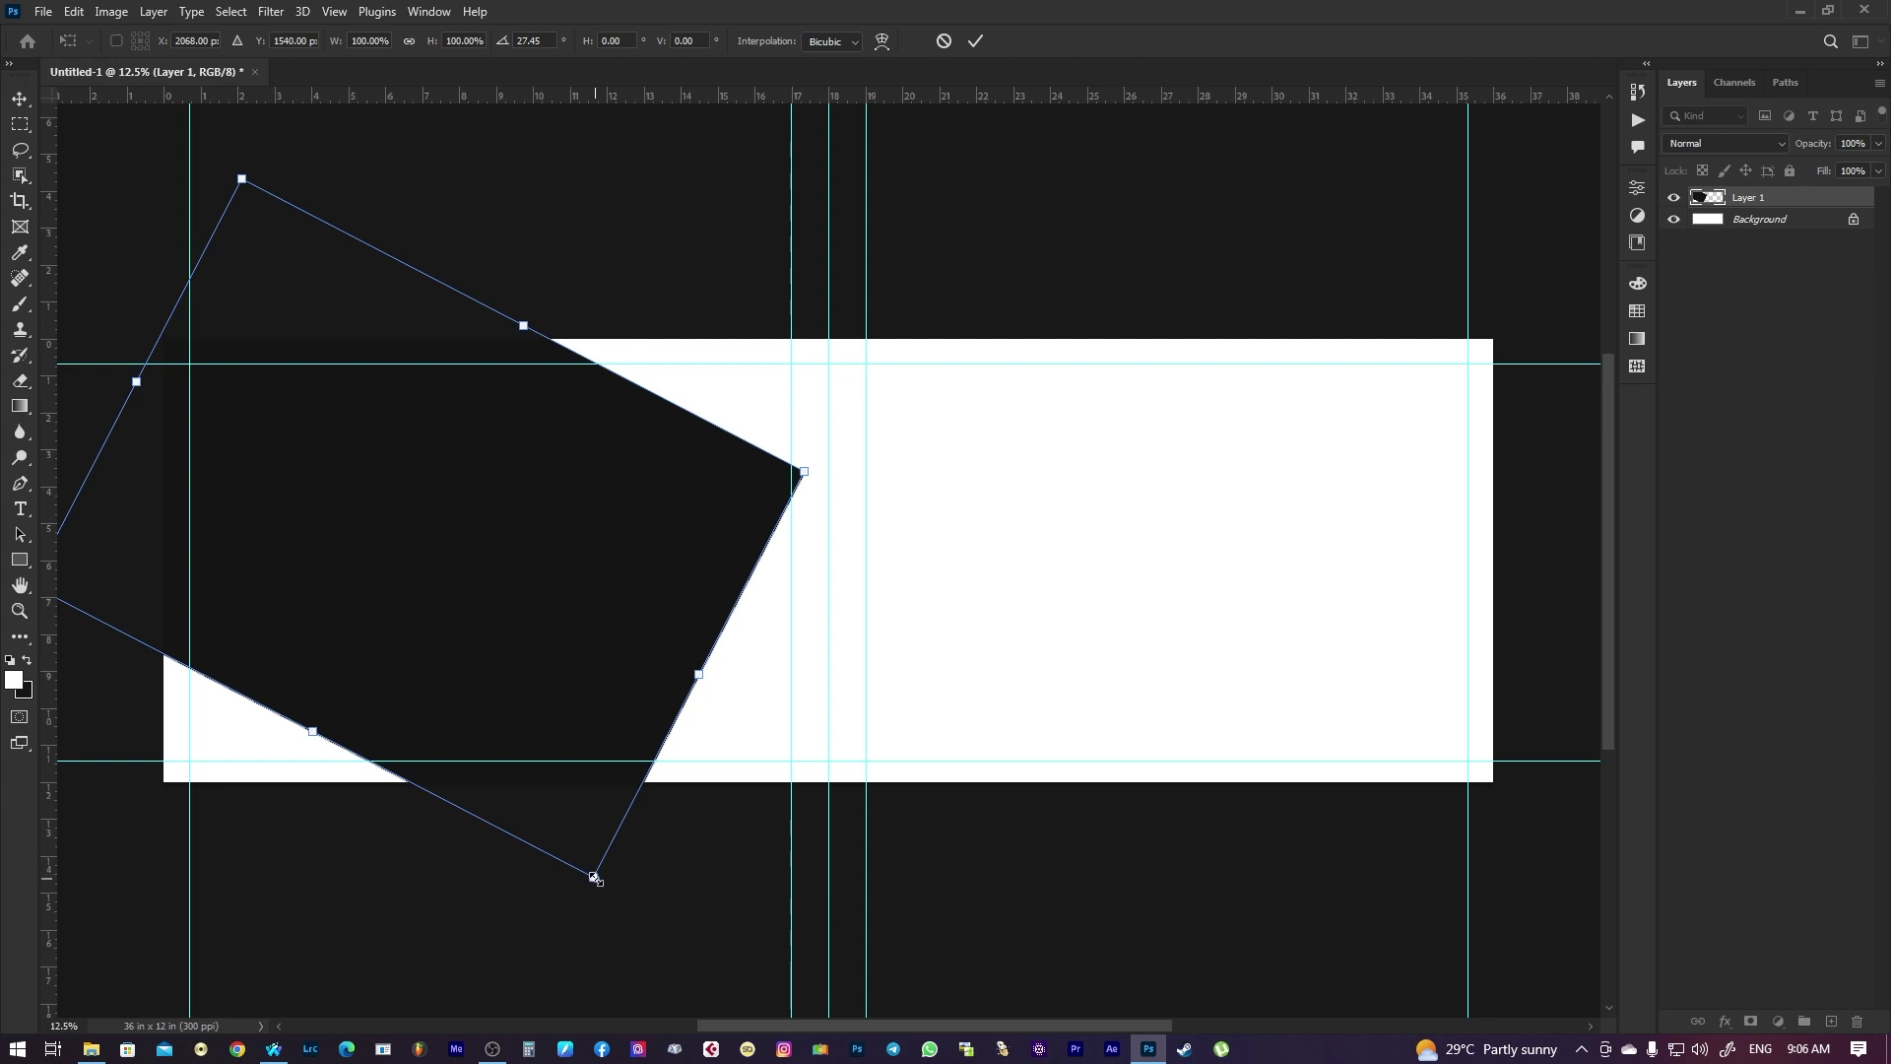
{"action": "left_click_drag", "start_coordinate": [594, 877], "coordinate": [613, 896]}
{"action": "key", "text": "Return"}
Duplicate the rotated rectangle as Layer 1 copy on the banner's right side
{"action": "left_click_drag", "start_coordinate": [528, 625], "coordinate": [859, 481]}
{"action": "key", "text": "ctrl+j"}
{"action": "scroll", "coordinate": [1070, 498], "scroll_direction": "right", "scroll_amount": 2}
{"action": "mouse_move", "coordinate": [1070, 498]}
{"action": "left_mouse_down"}
{"action": "mouse_move", "coordinate": [990, 697]}
{"action": "mouse_move", "coordinate": [931, 682]}
{"action": "mouse_move", "coordinate": [1074, 486]}
{"action": "mouse_move", "coordinate": [1022, 456]}
{"action": "left_mouse_up"}
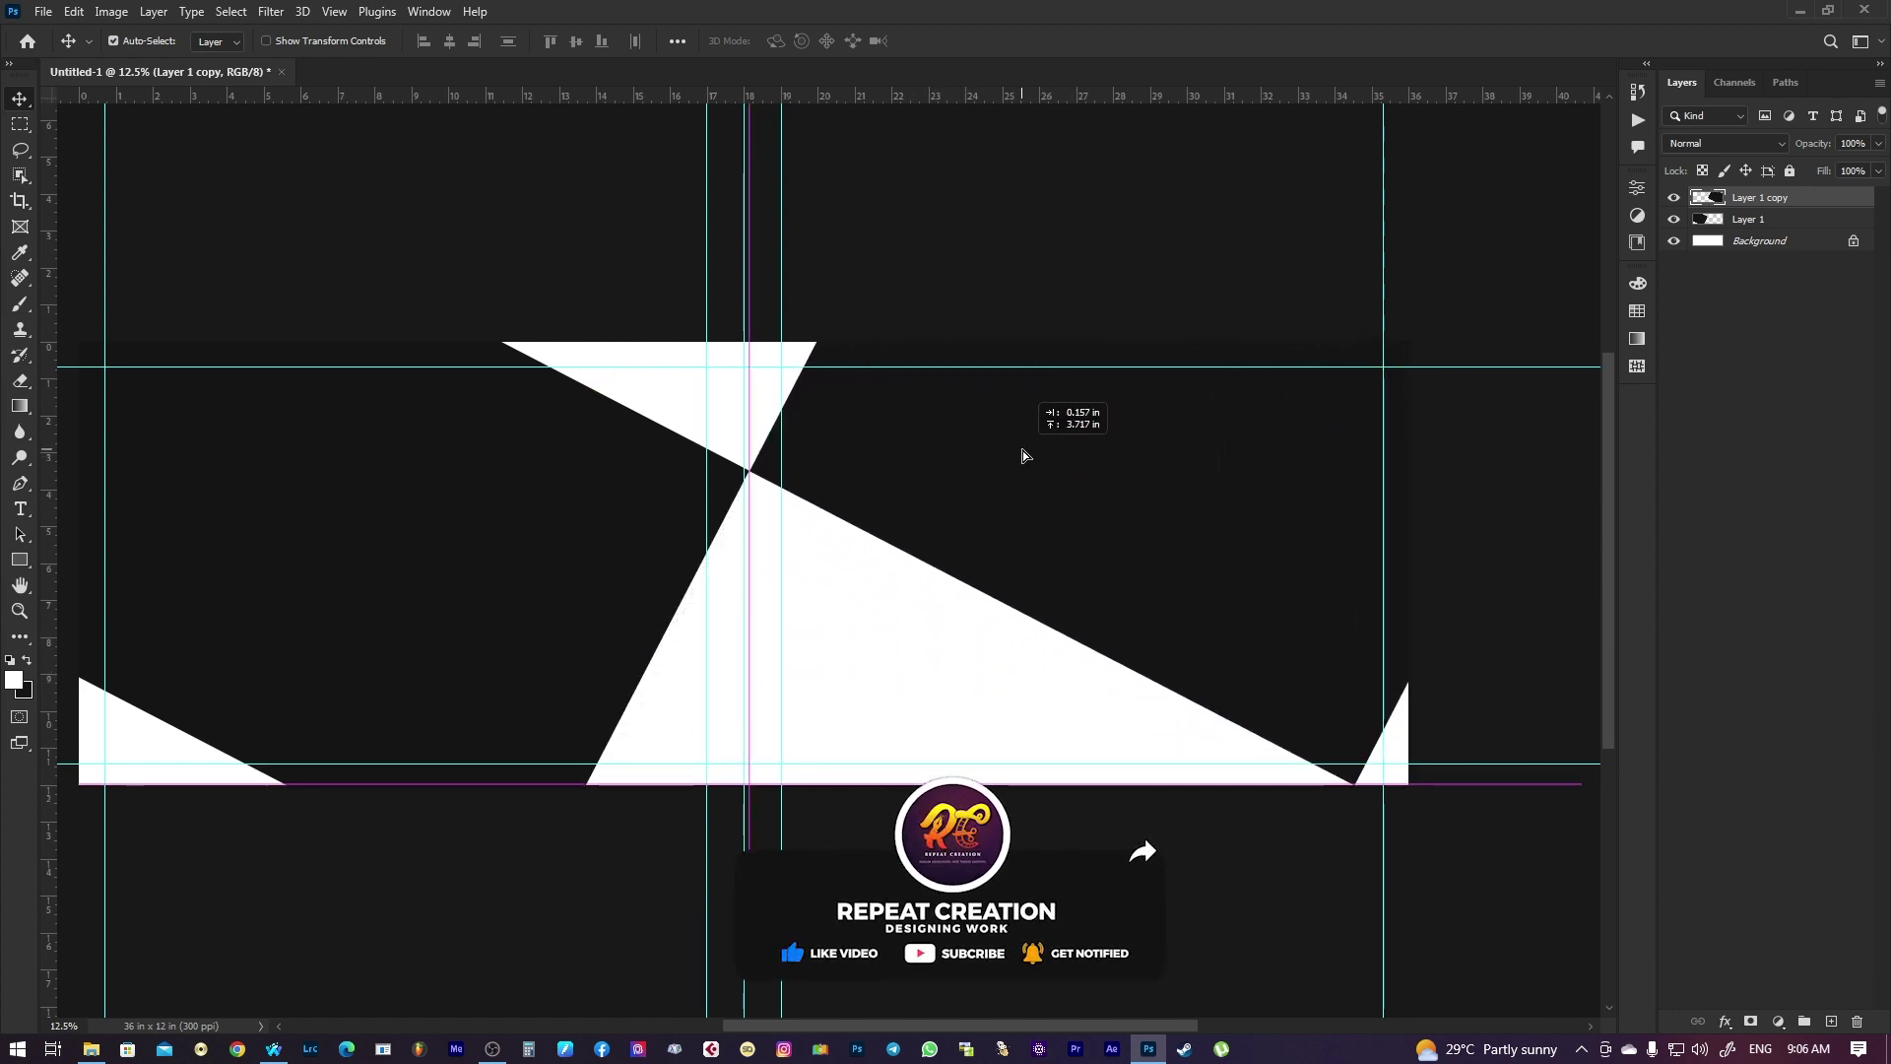
{"action": "left_click_drag", "start_coordinate": [1022, 456], "coordinate": [1026, 453]}
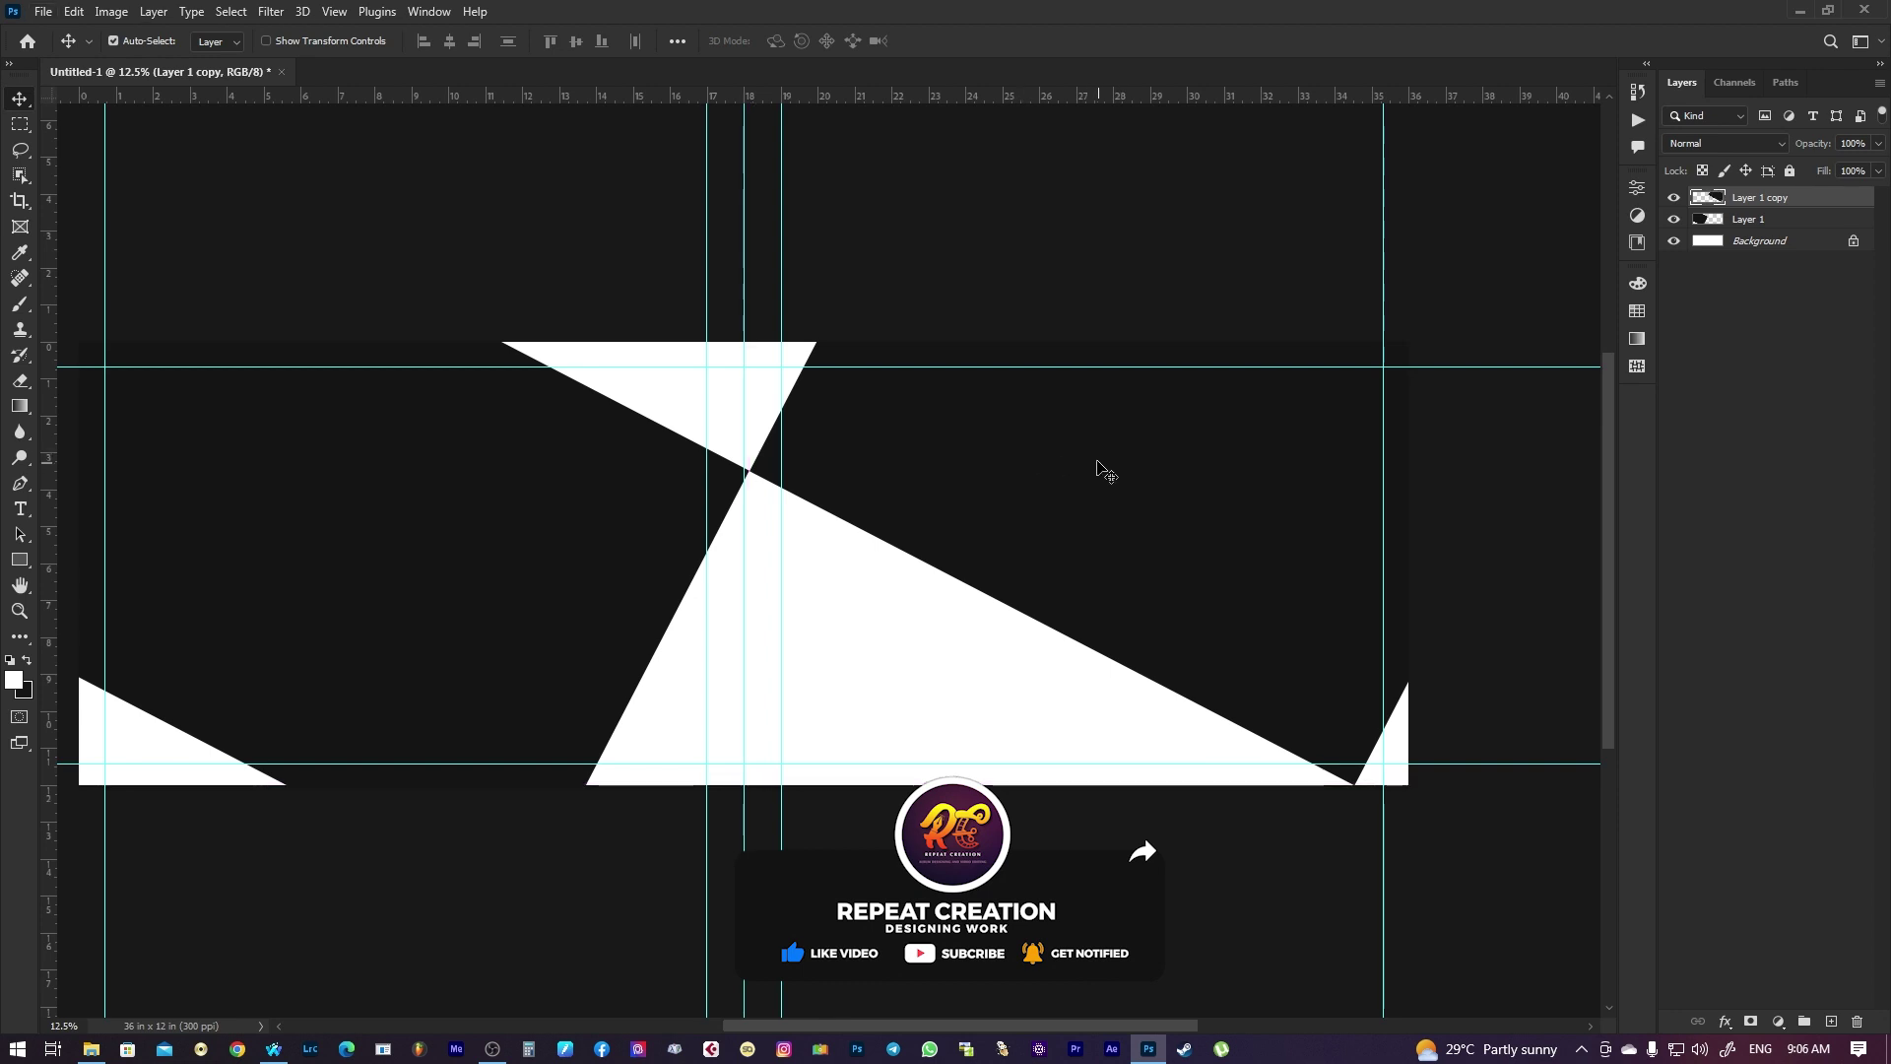
{"action": "left_click_drag", "start_coordinate": [1142, 561], "coordinate": [1220, 590]}
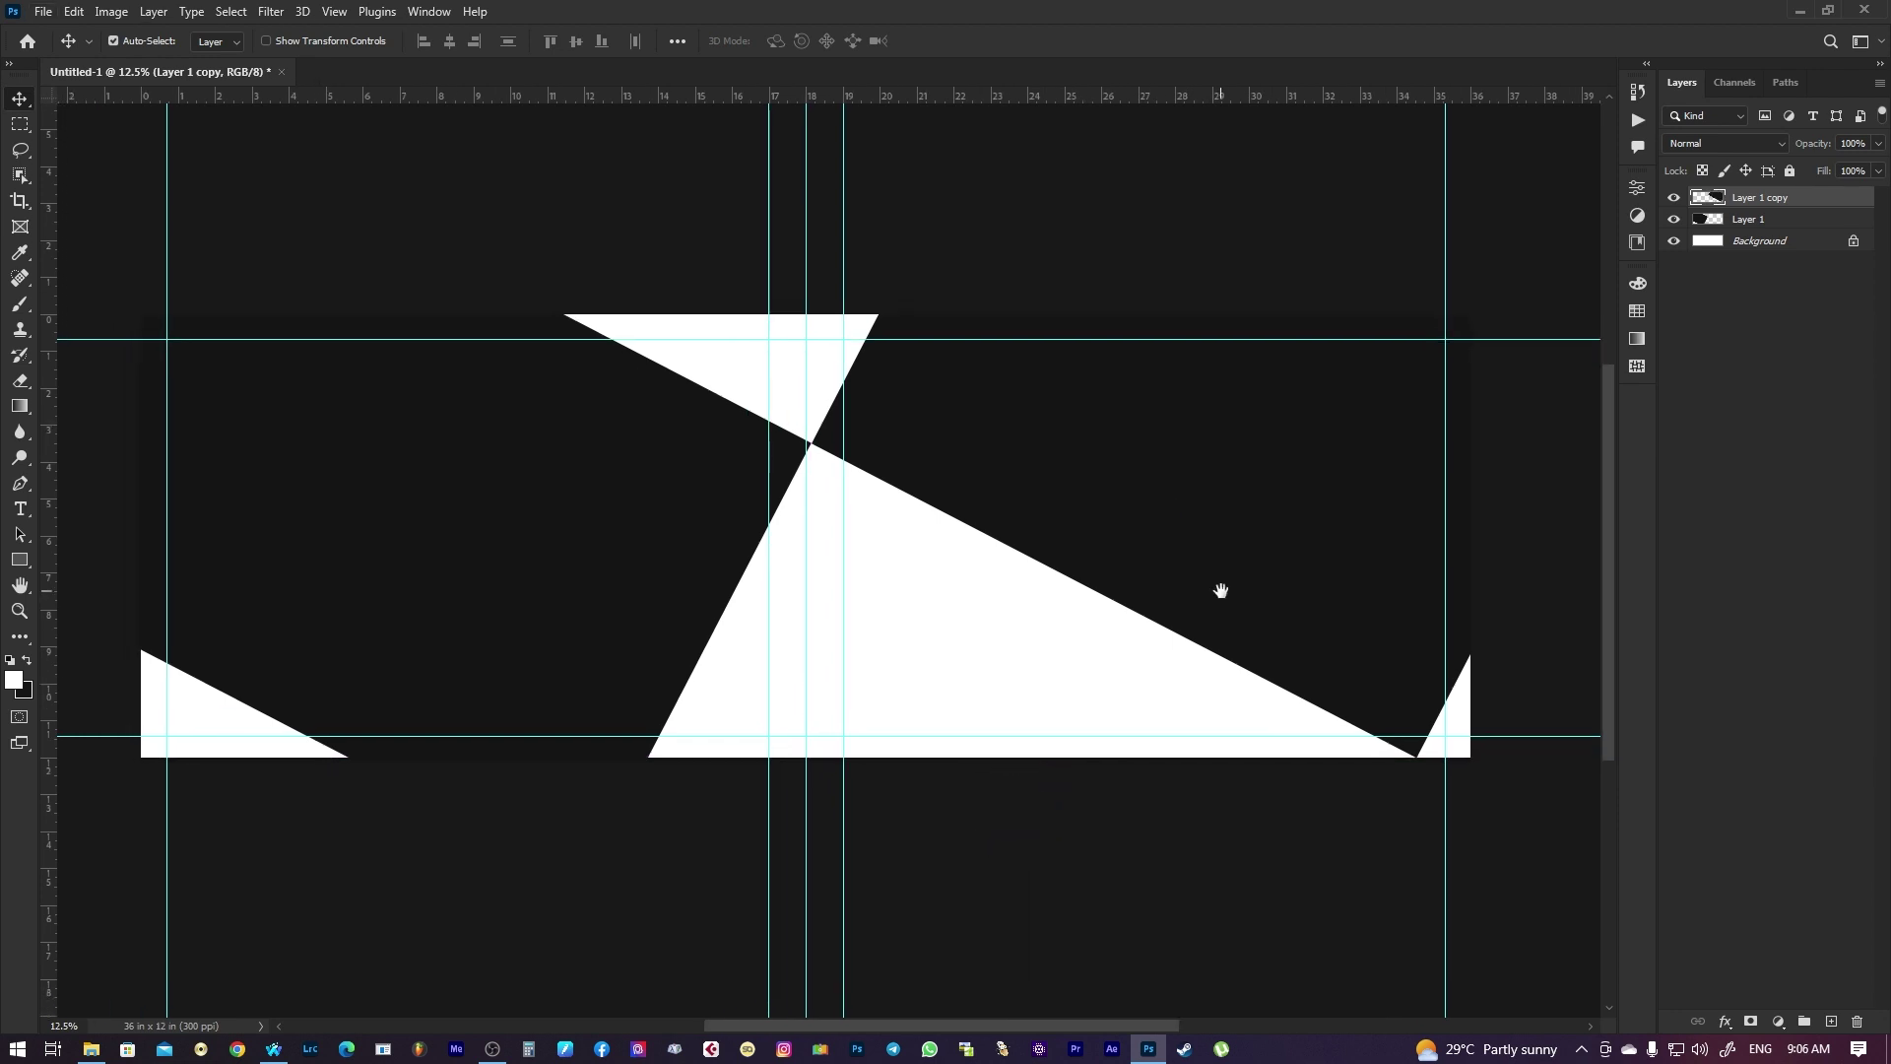
Enlarge and shift Layer 1 copy to leave a white zigzag across the centre
{"action": "key", "text": "ctrl+t"}
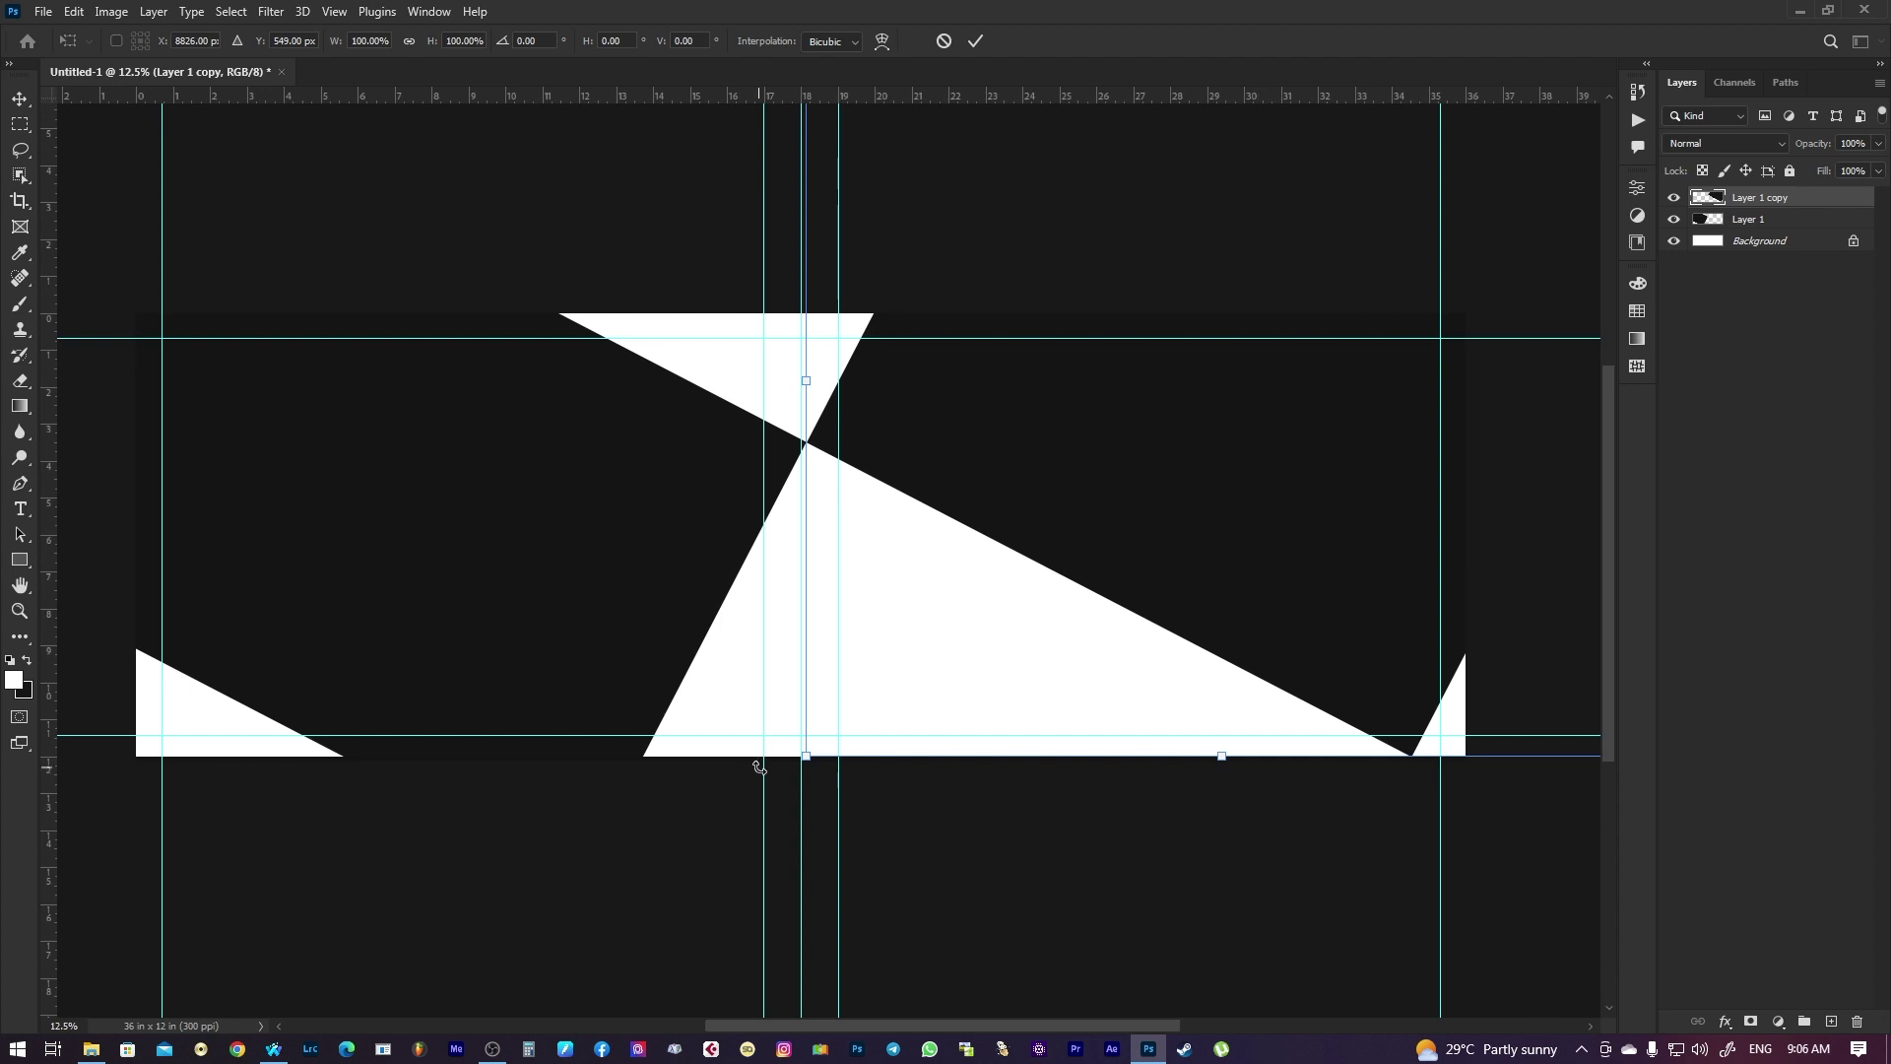
{"action": "left_click_drag", "start_coordinate": [803, 761], "coordinate": [987, 636]}
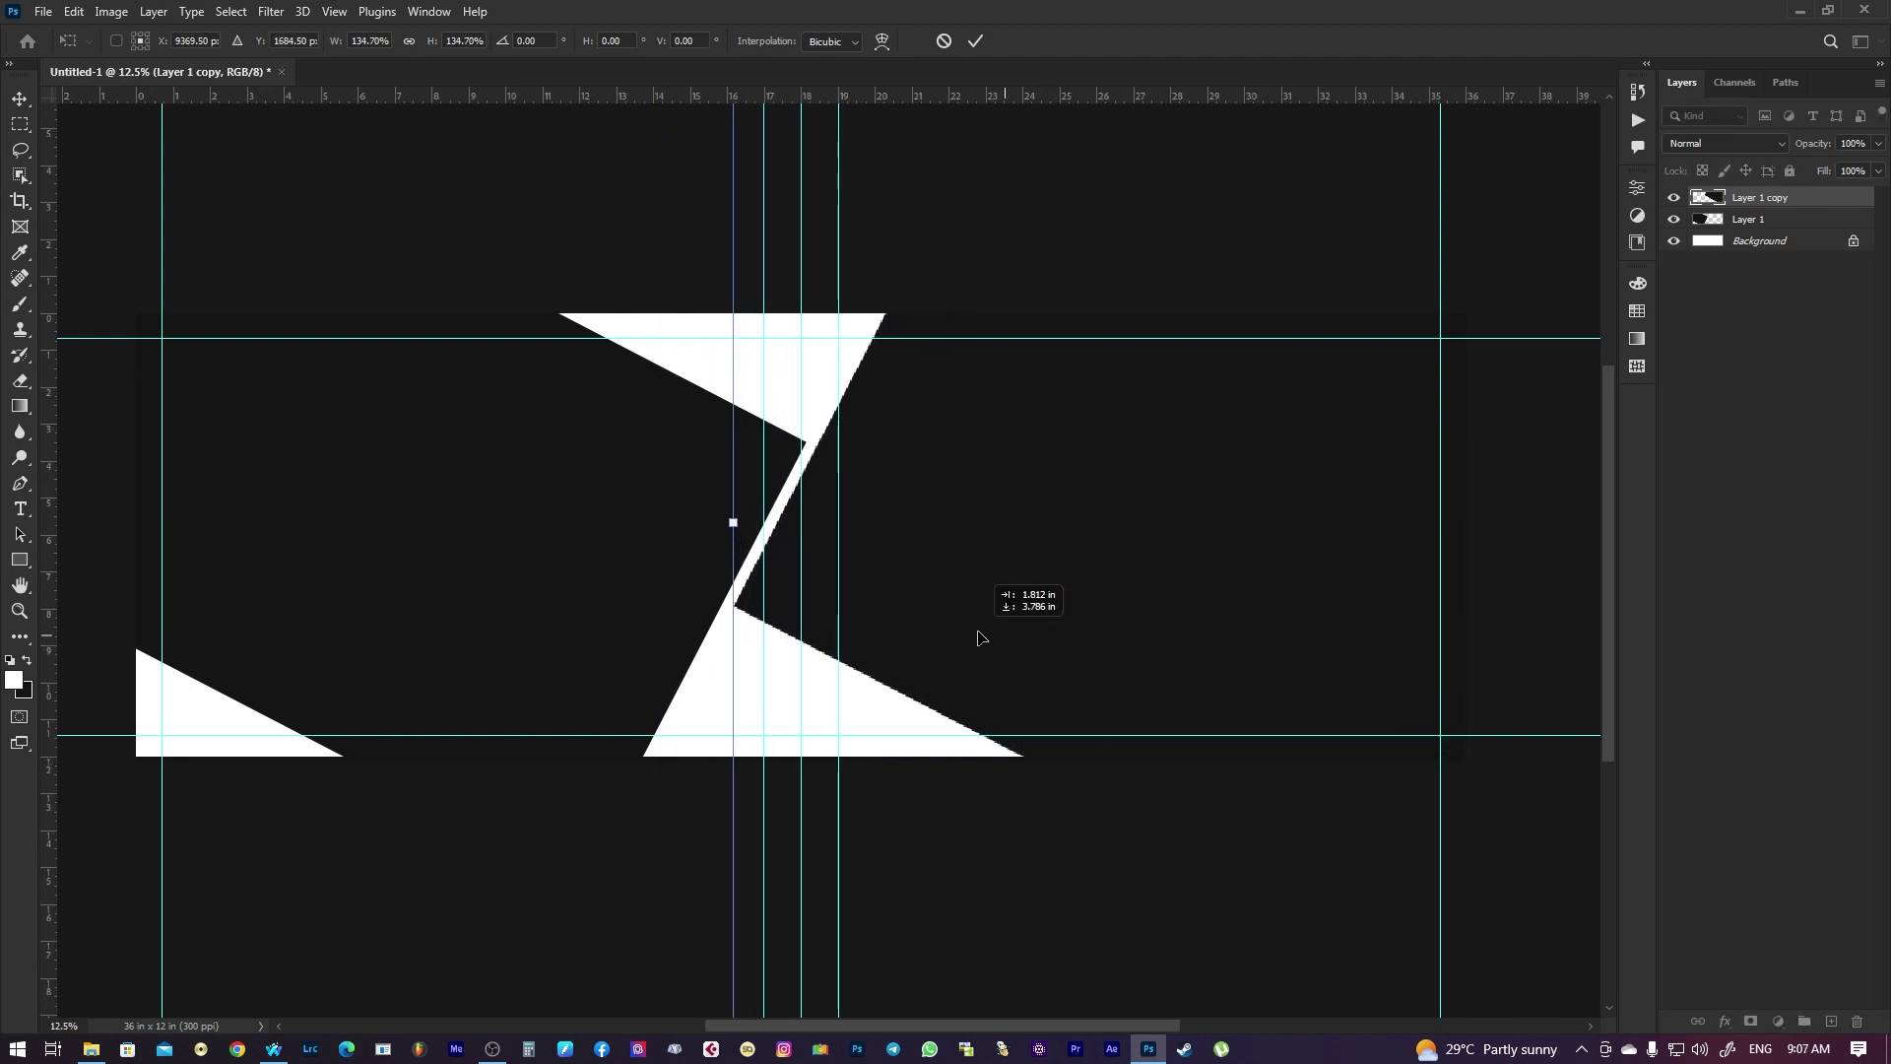
{"action": "left_click_drag", "start_coordinate": [987, 635], "coordinate": [1192, 638]}
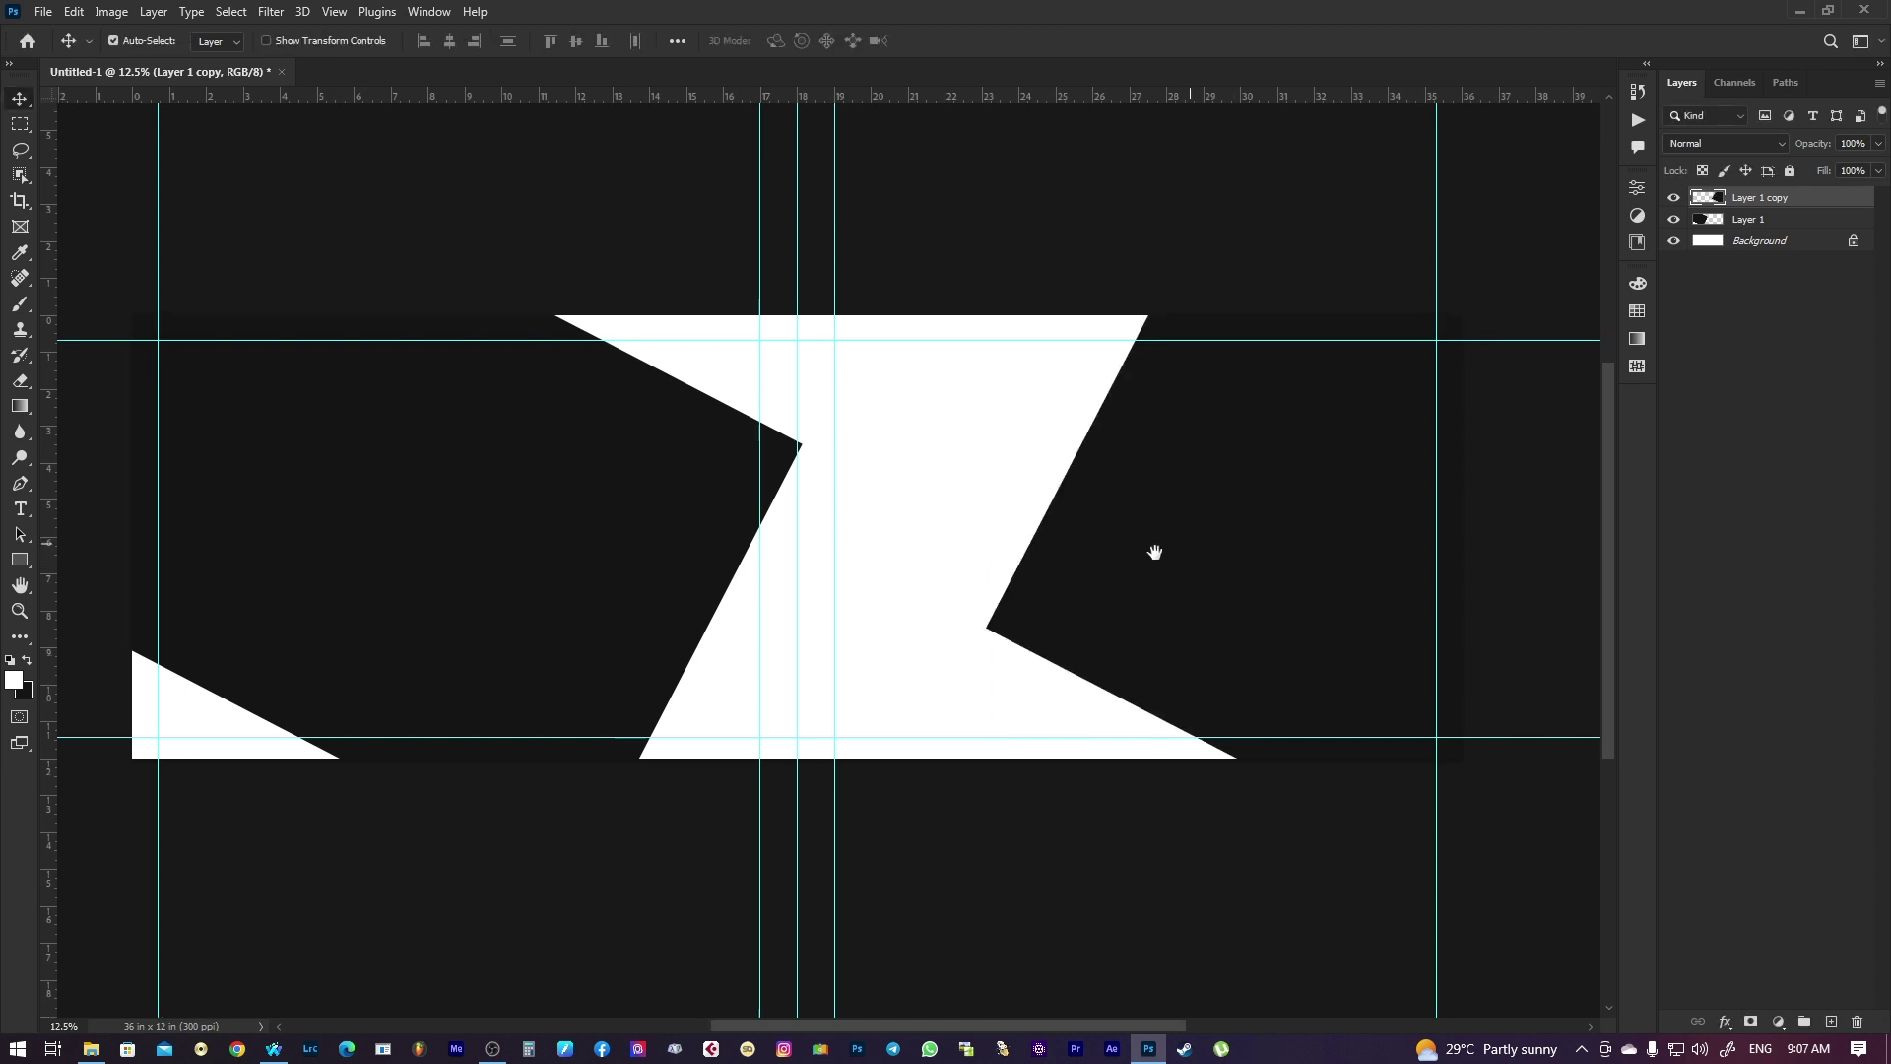
{"action": "left_click", "coordinate": [880, 471]}
{"action": "left_click", "coordinate": [889, 435]}
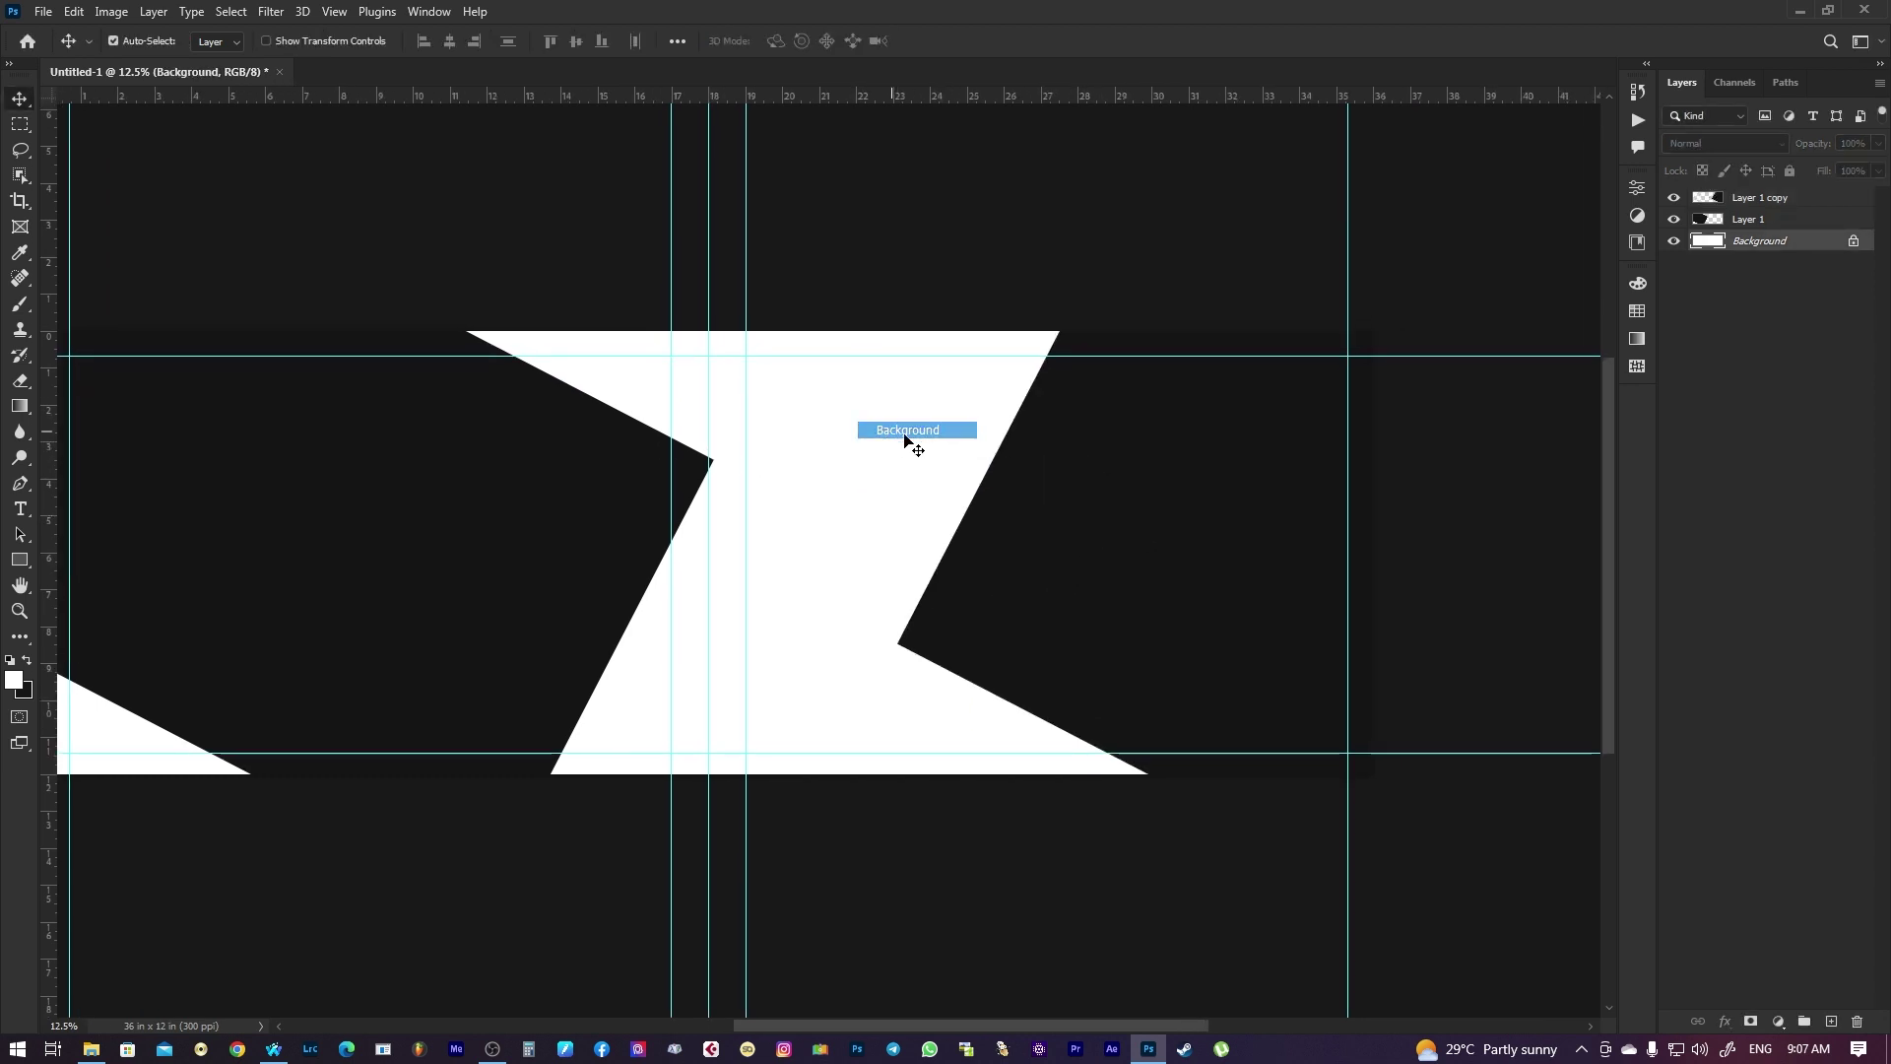
{"action": "left_click", "coordinate": [892, 434]}
{"action": "left_click", "coordinate": [843, 471]}
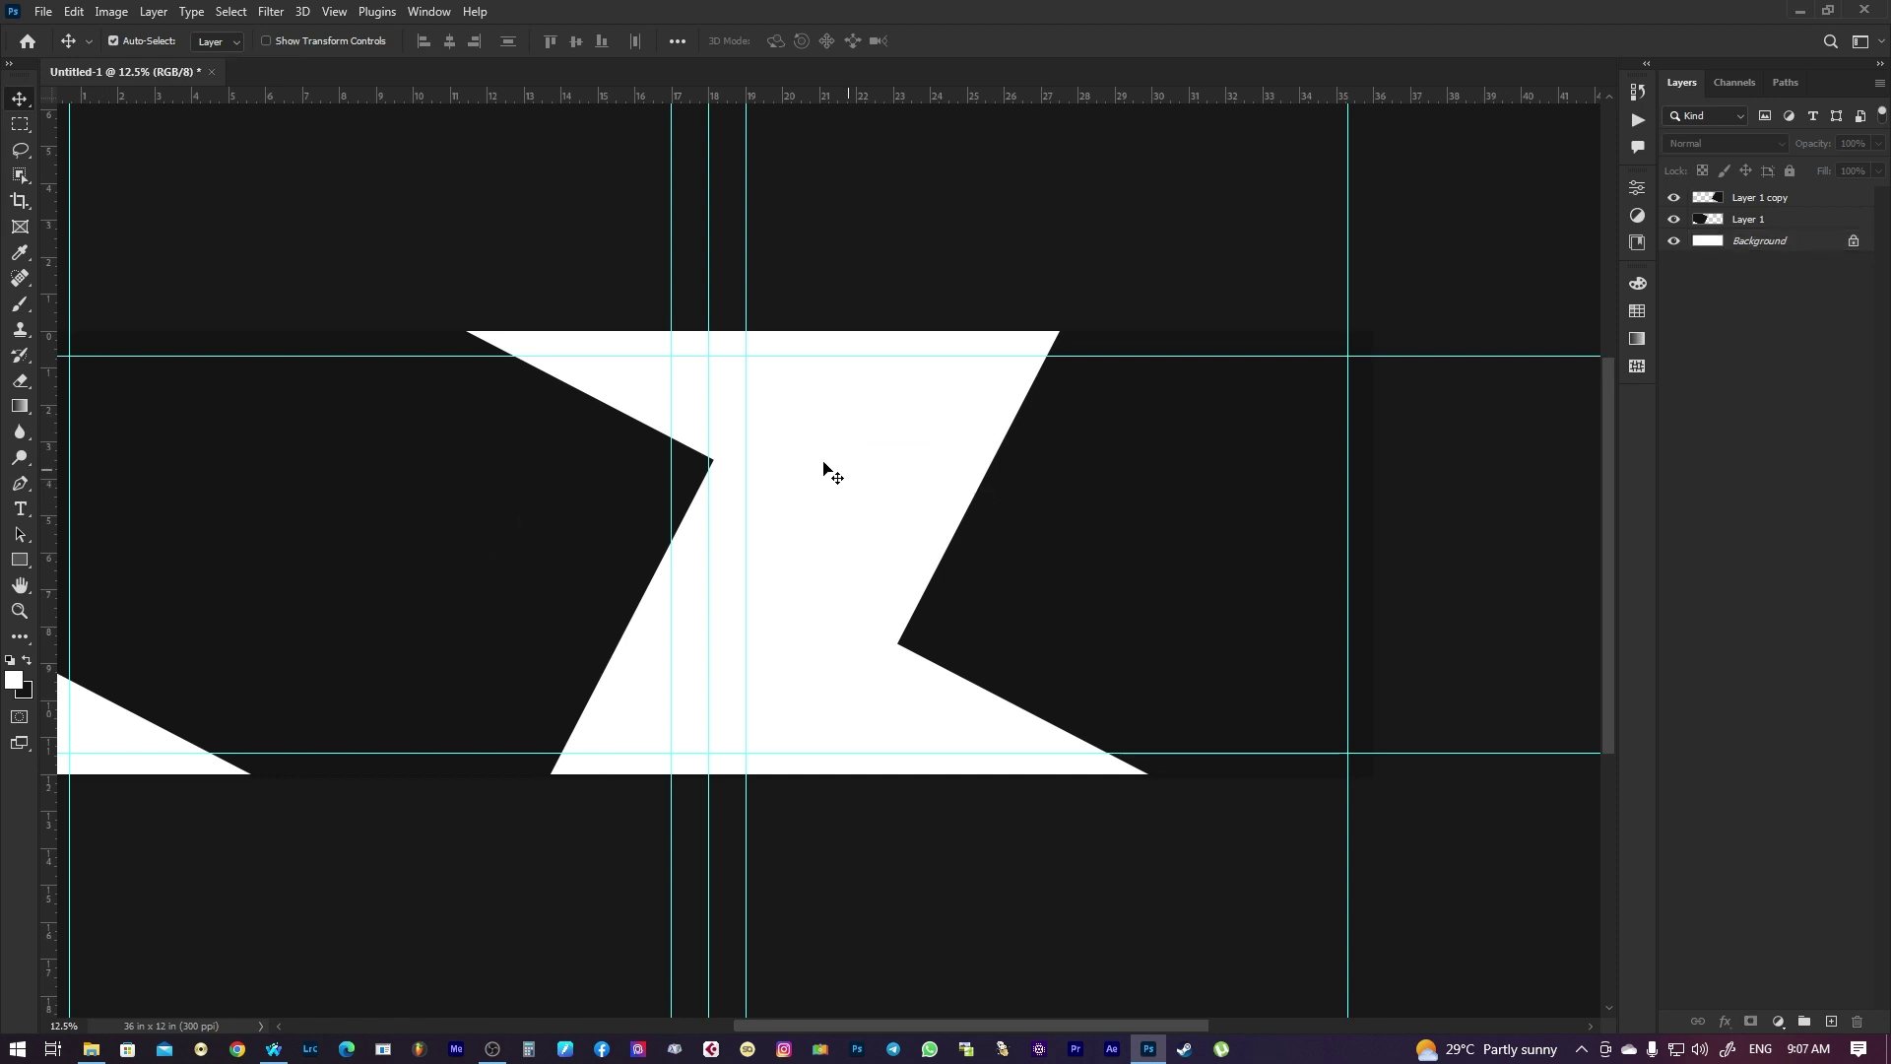
{"action": "left_click", "coordinate": [1088, 510]}
{"action": "right_click", "coordinate": [15, 565]}
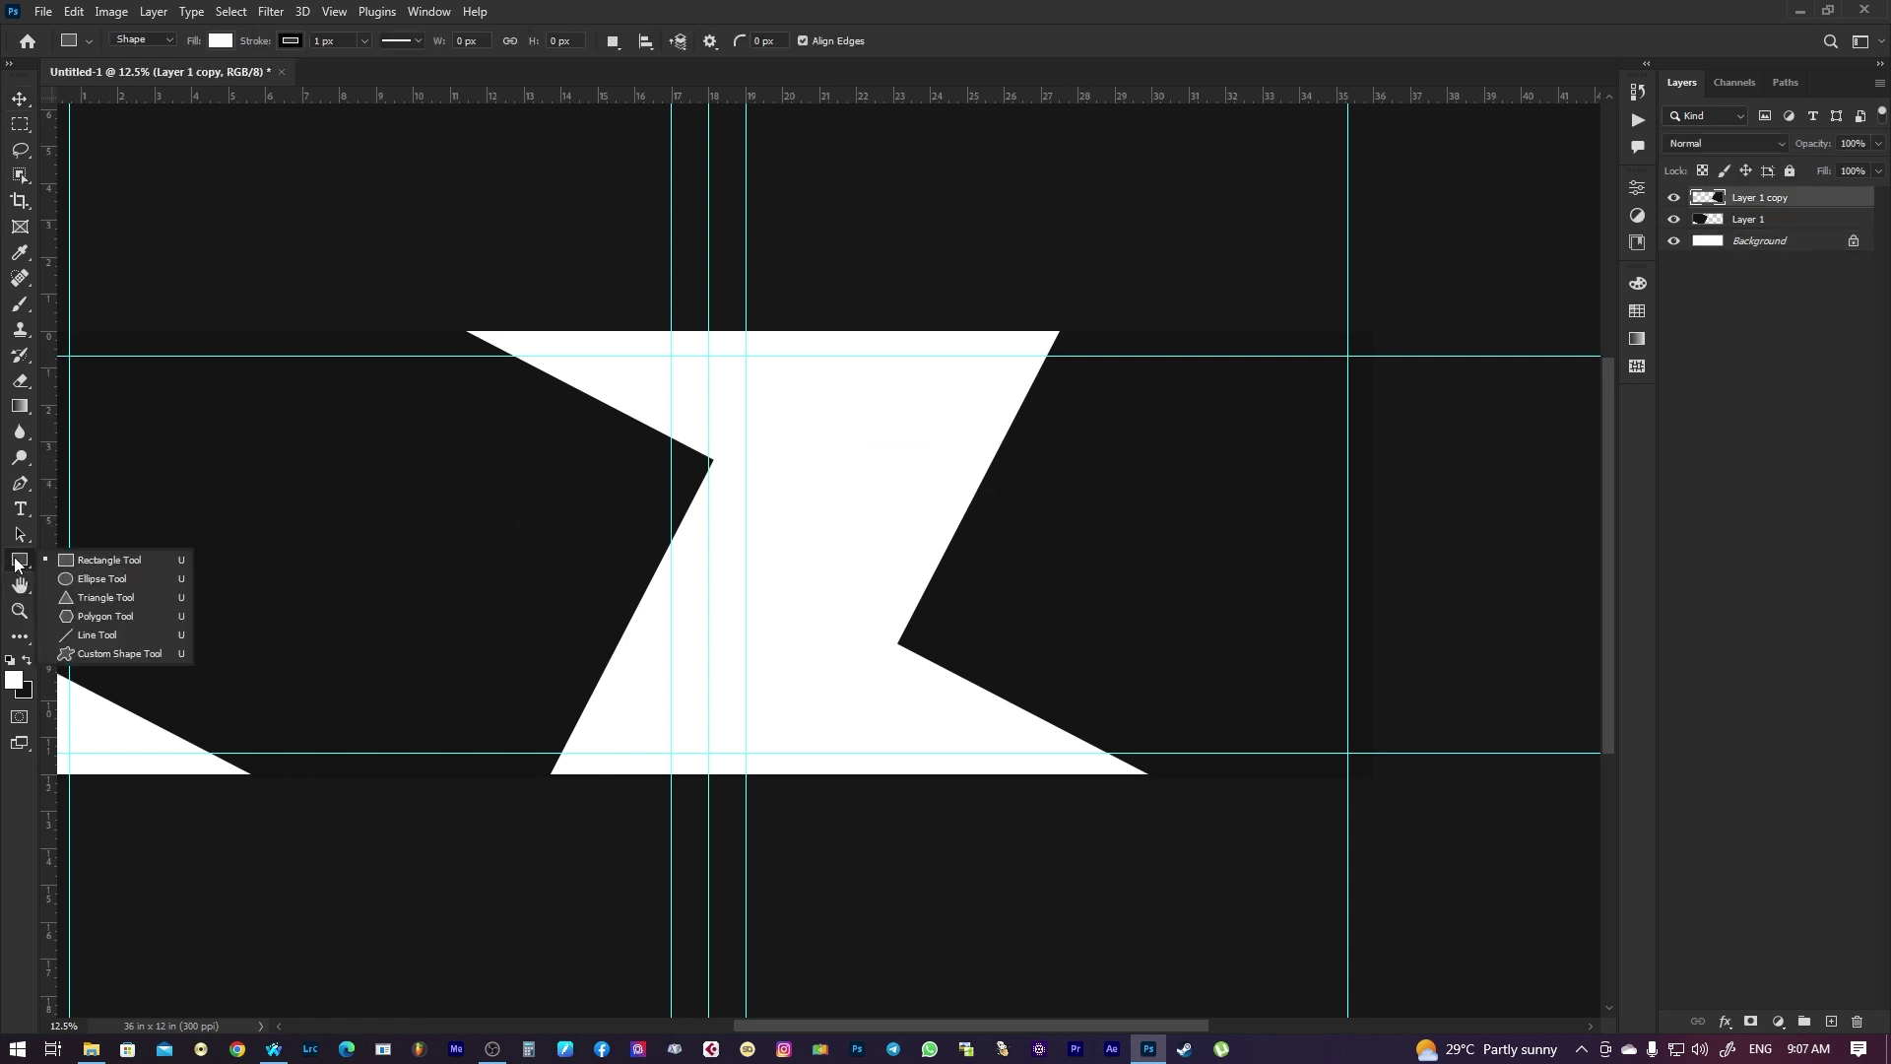
Draw a black circle in the upper middle with a 67.45 px white stroke
{"action": "left_click", "coordinate": [68, 577]}
{"action": "left_click_drag", "start_coordinate": [901, 387], "coordinate": [1054, 538]}
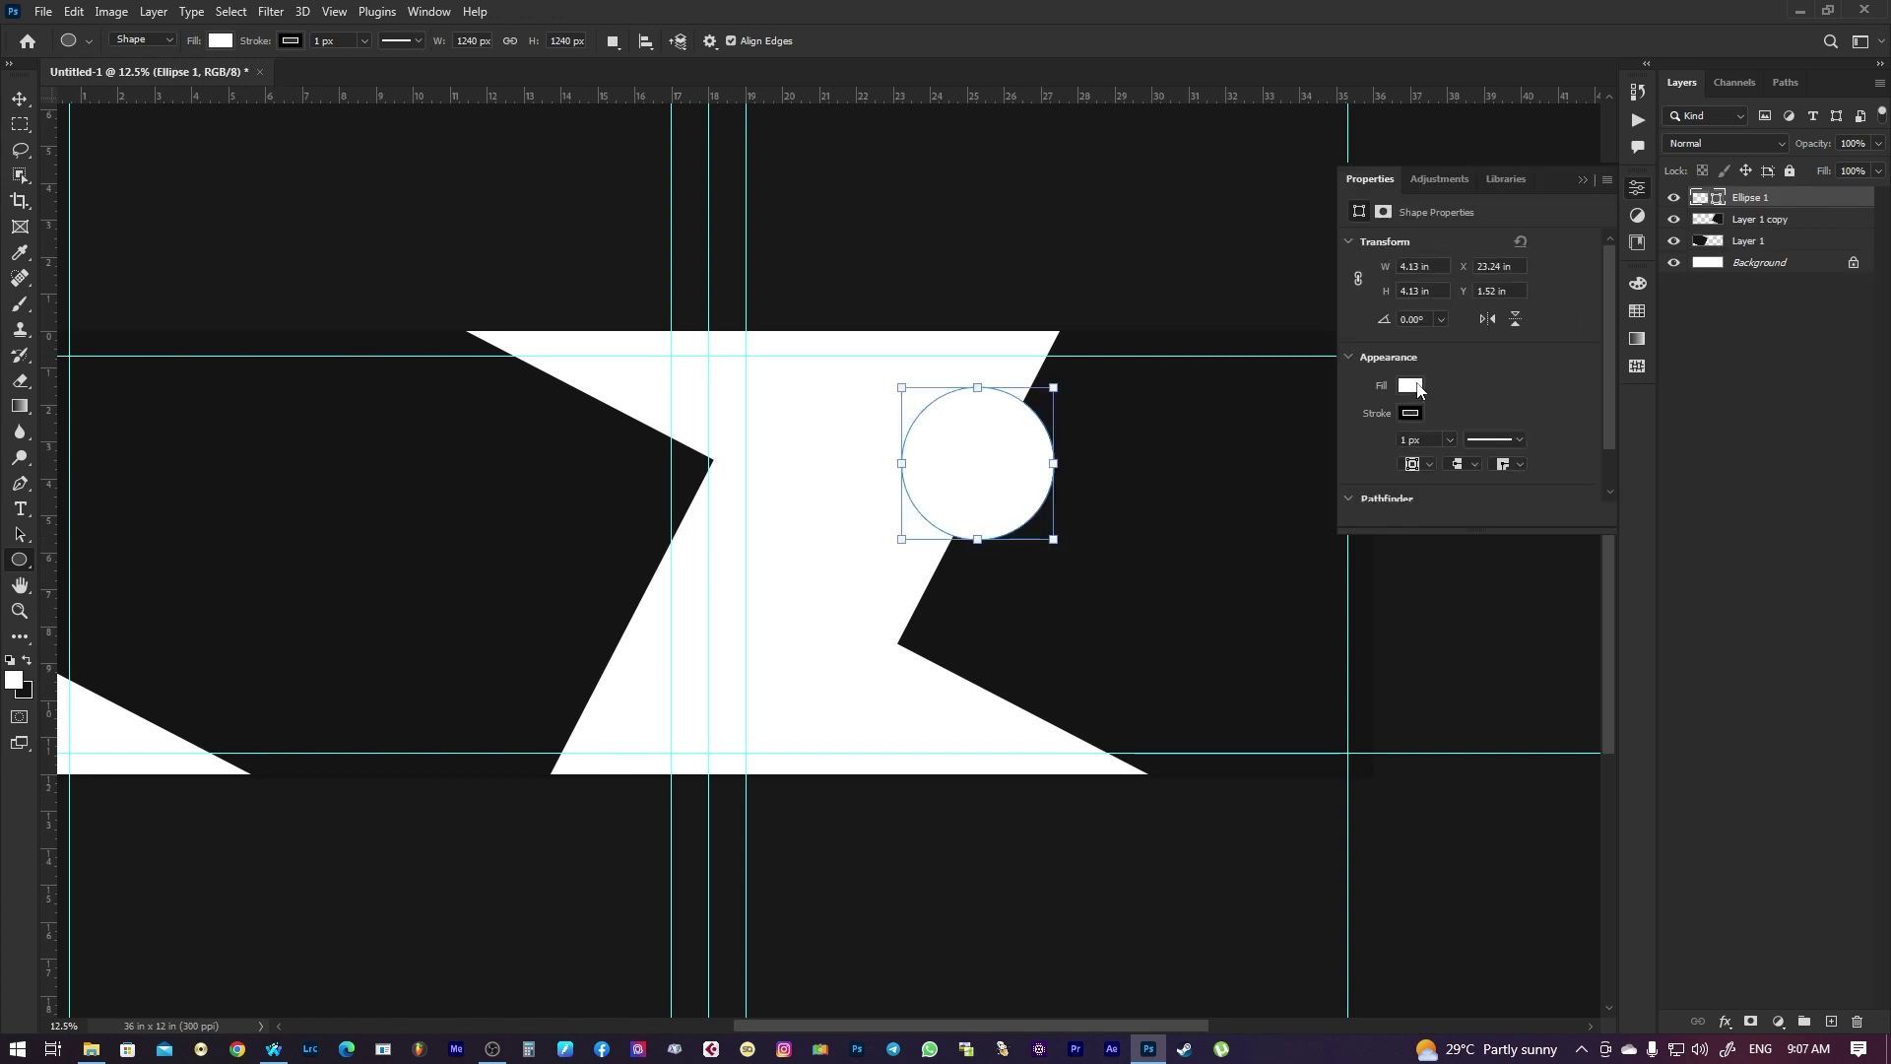
{"action": "left_click", "coordinate": [1416, 387]}
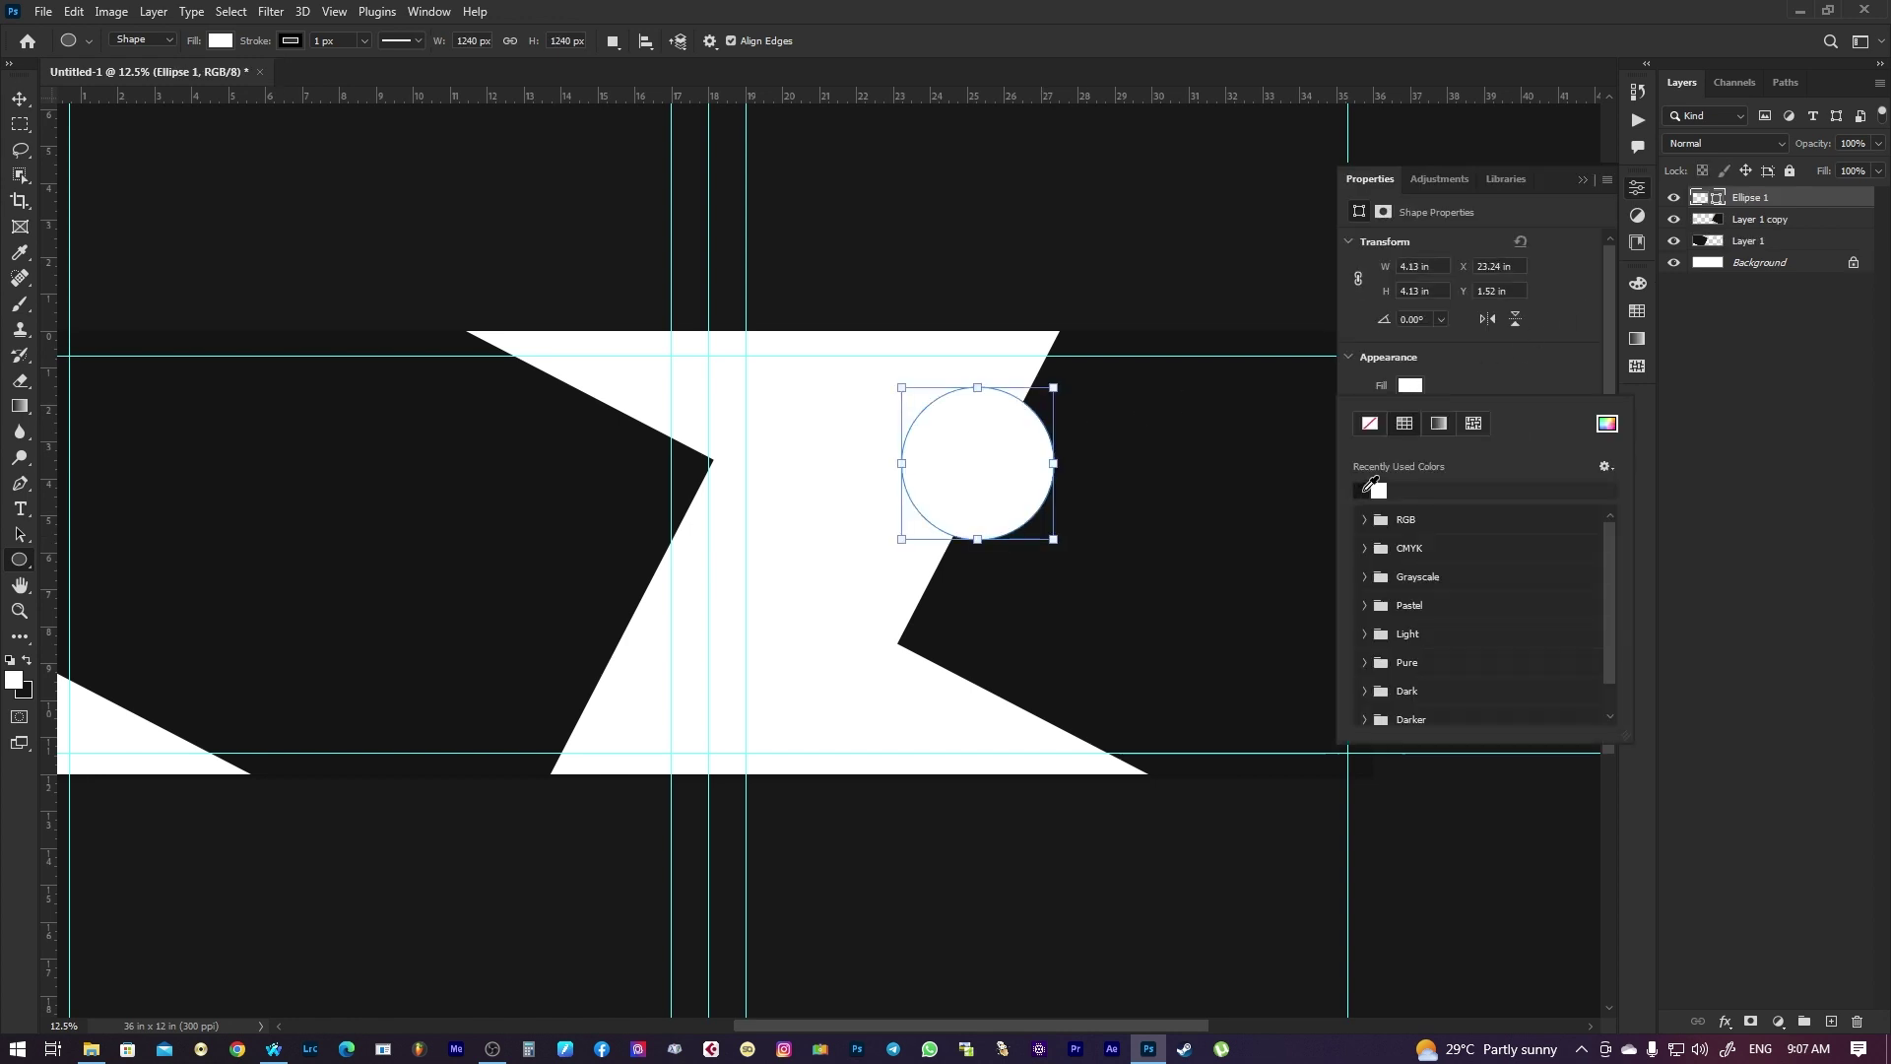
{"action": "left_click", "coordinate": [1360, 487]}
{"action": "key", "text": "v"}
{"action": "left_click", "coordinate": [1411, 413]}
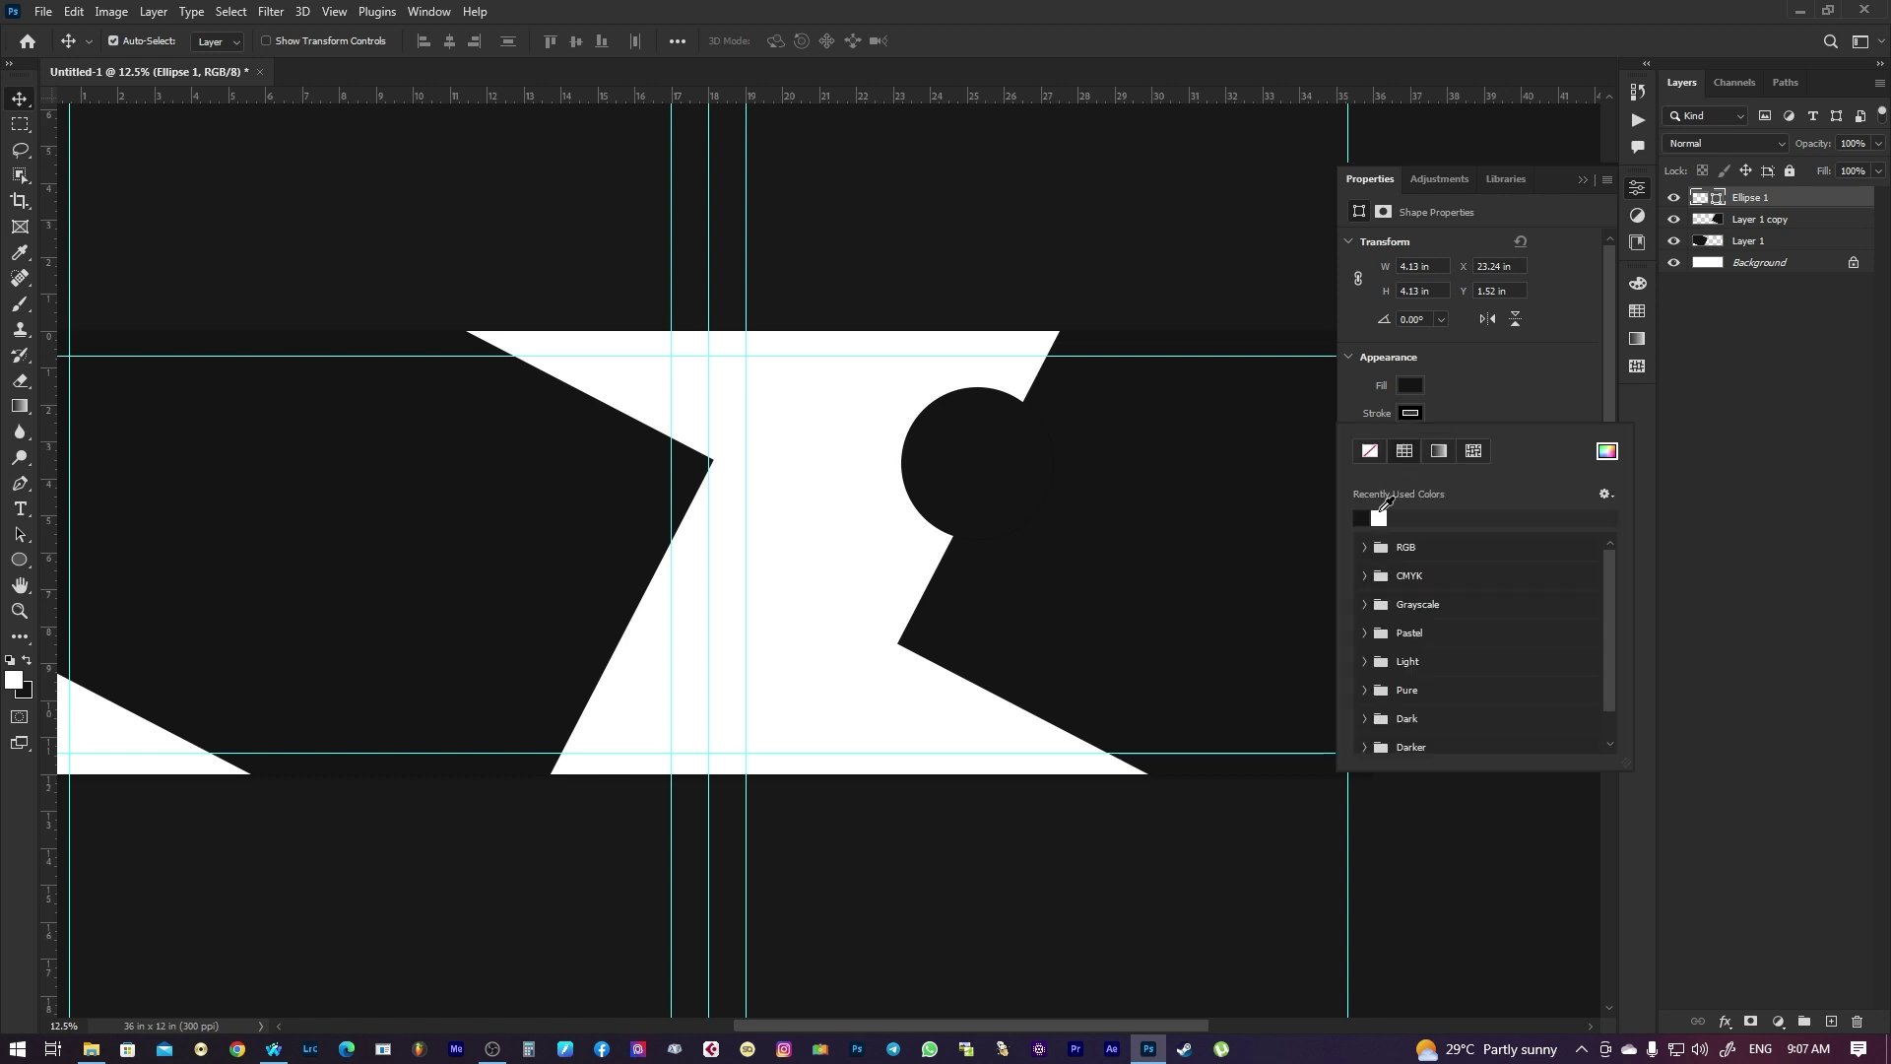
{"action": "key", "text": "Escape"}
{"action": "left_click_drag", "start_coordinate": [1450, 462], "coordinate": [1474, 459]}
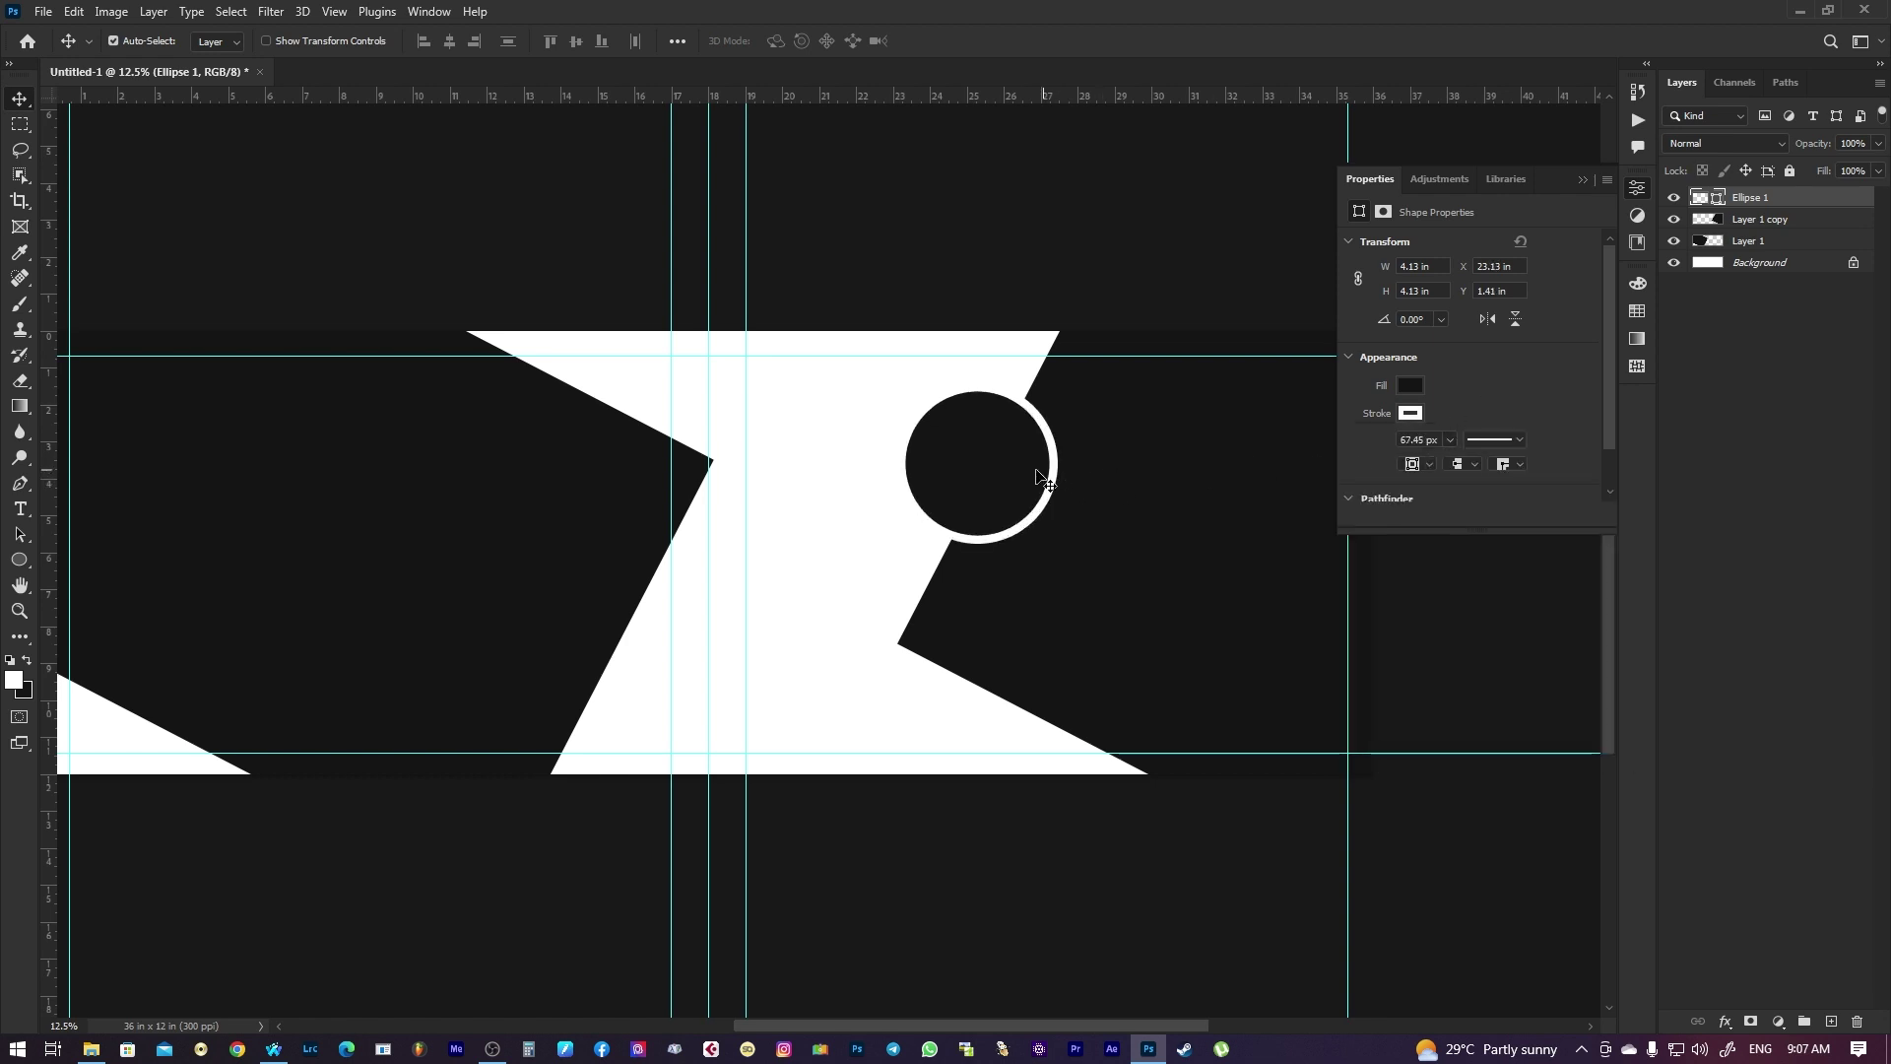
{"action": "key", "text": "Tab"}
Duplicate the ringed circle down-left of the original
{"action": "left_click_drag", "start_coordinate": [1254, 466], "coordinate": [1183, 596]}
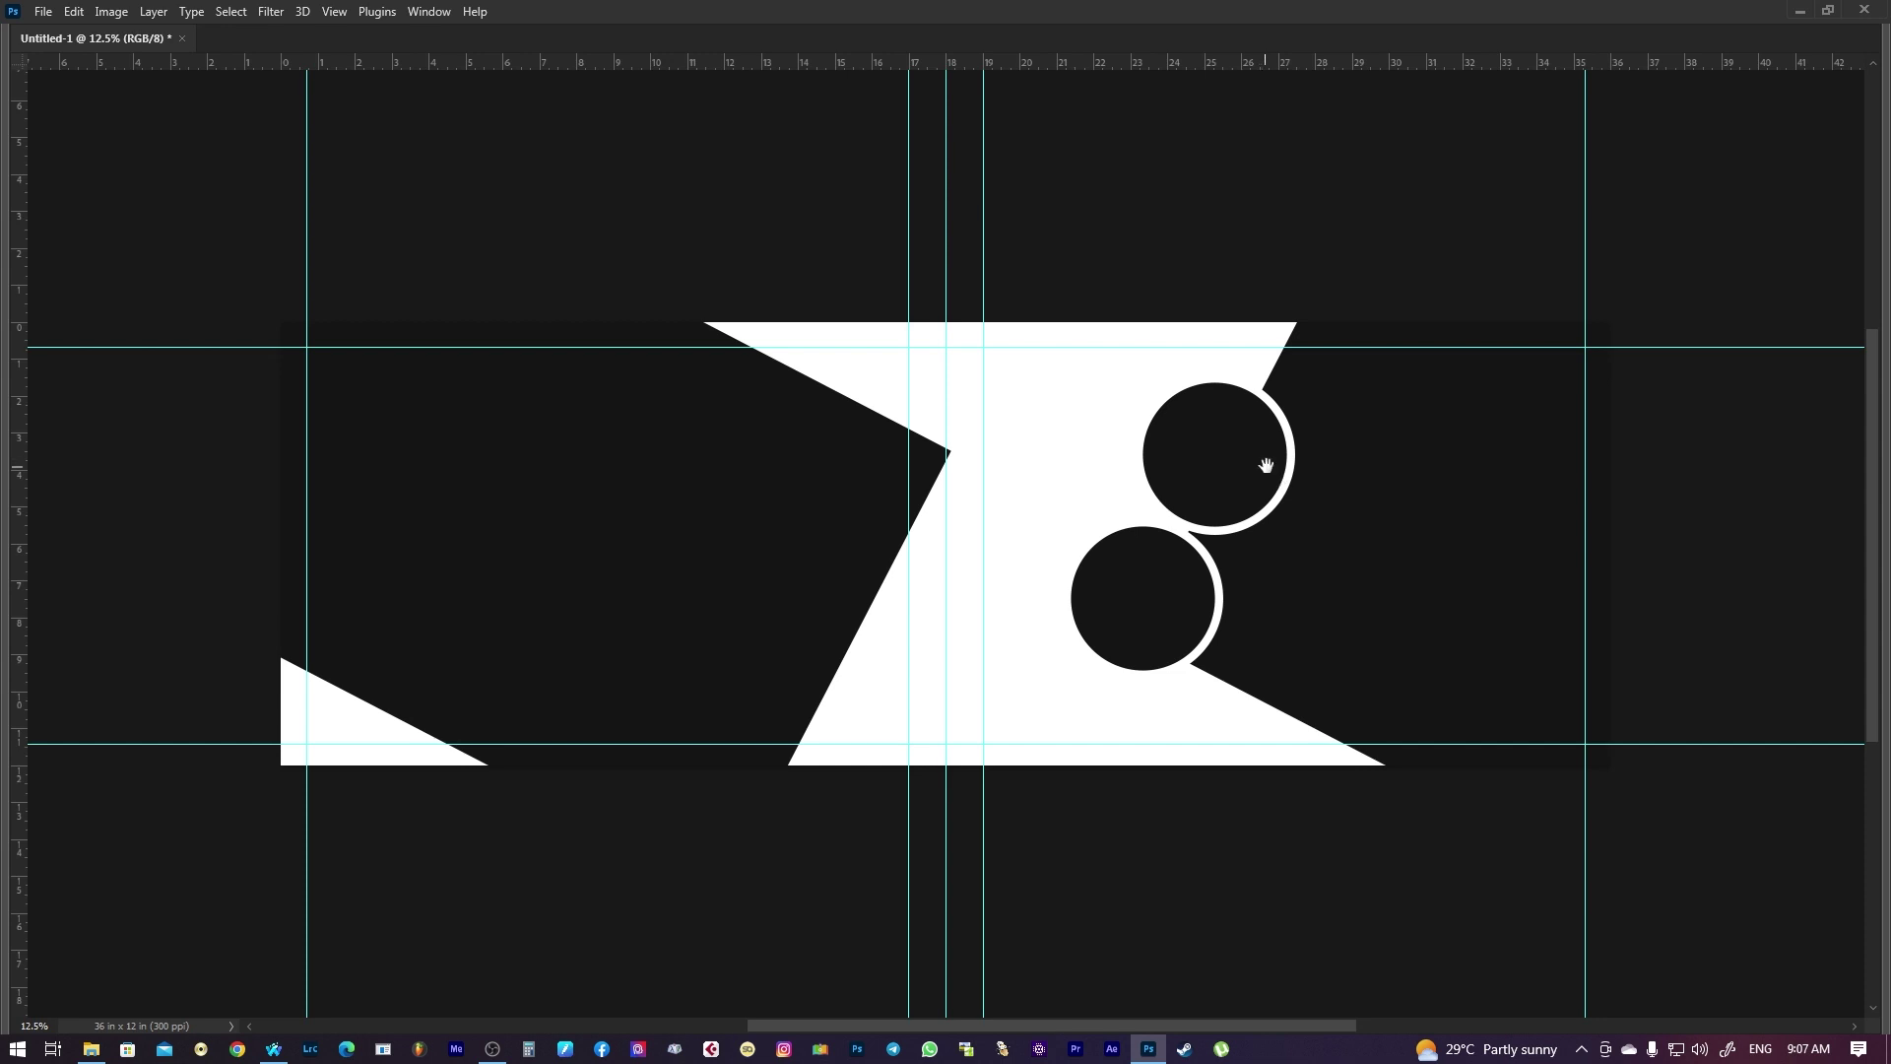
{"action": "left_click_drag", "start_coordinate": [1265, 465], "coordinate": [1294, 441]}
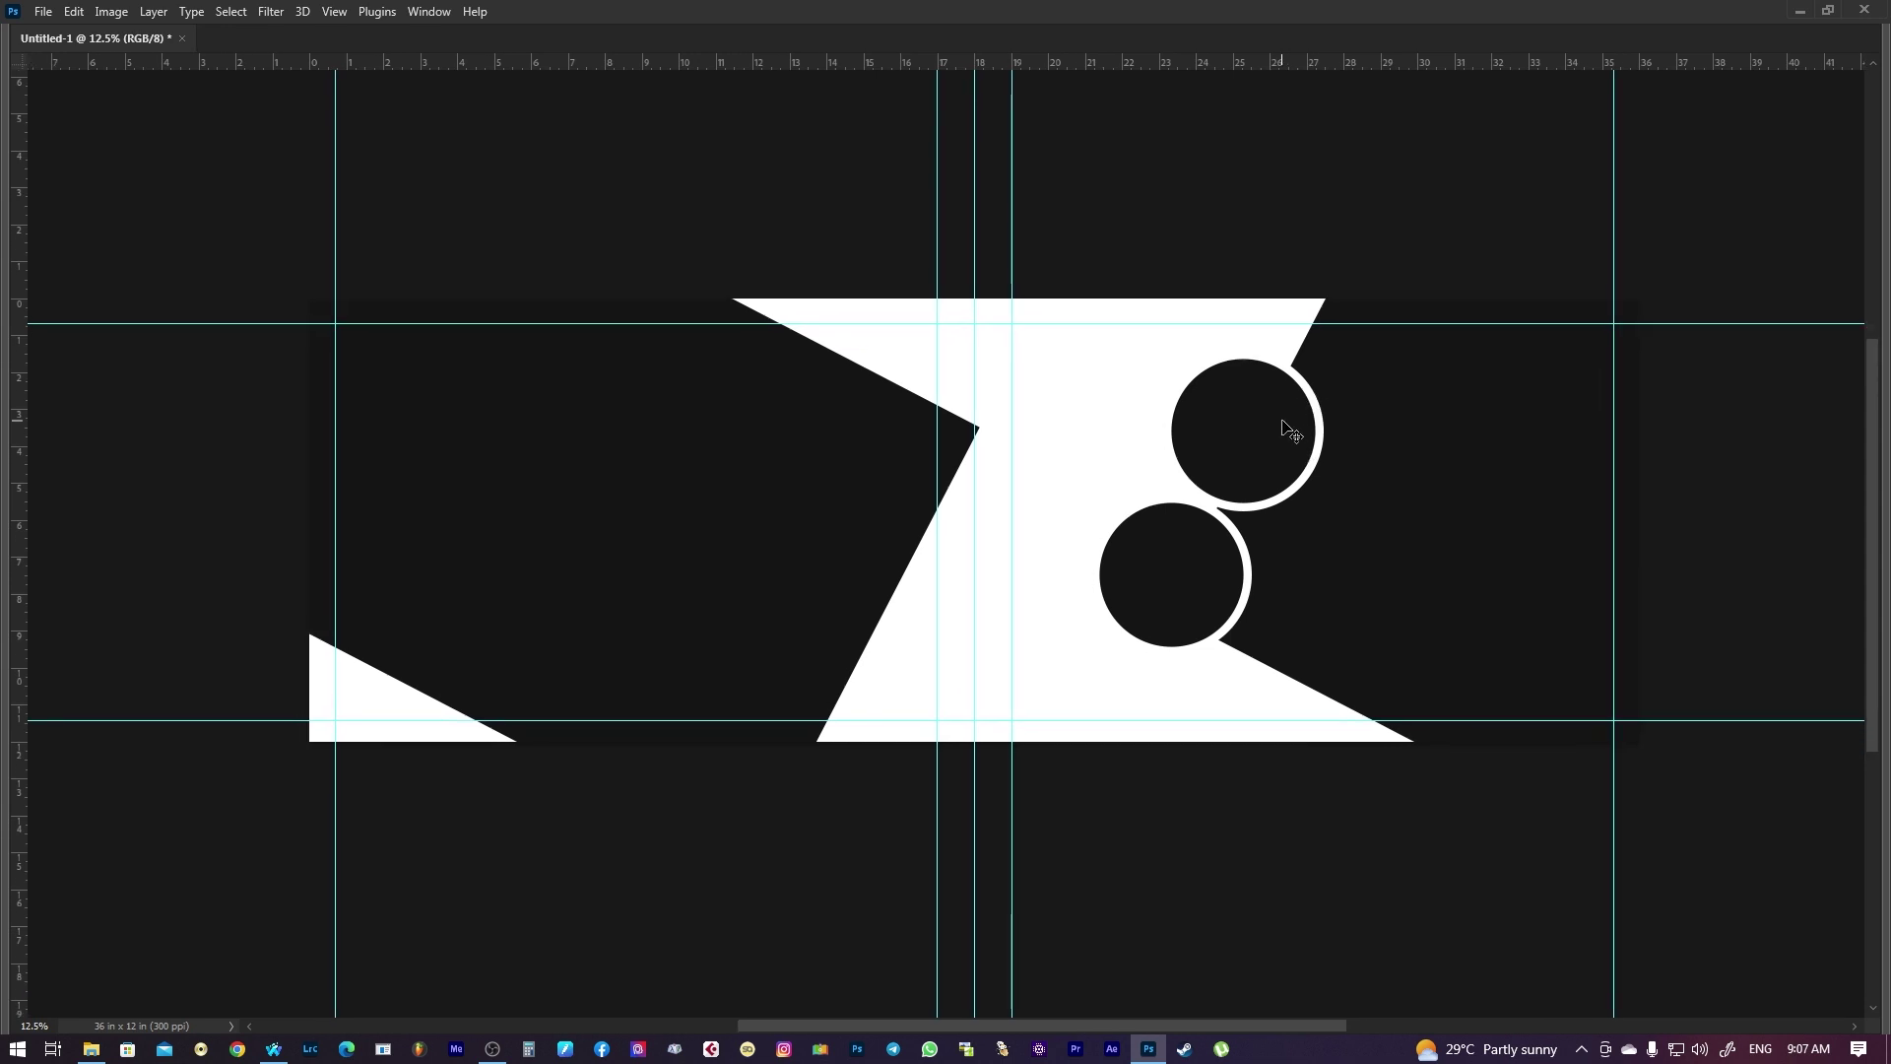
{"action": "key", "text": "f"}
{"action": "key", "text": "f"}
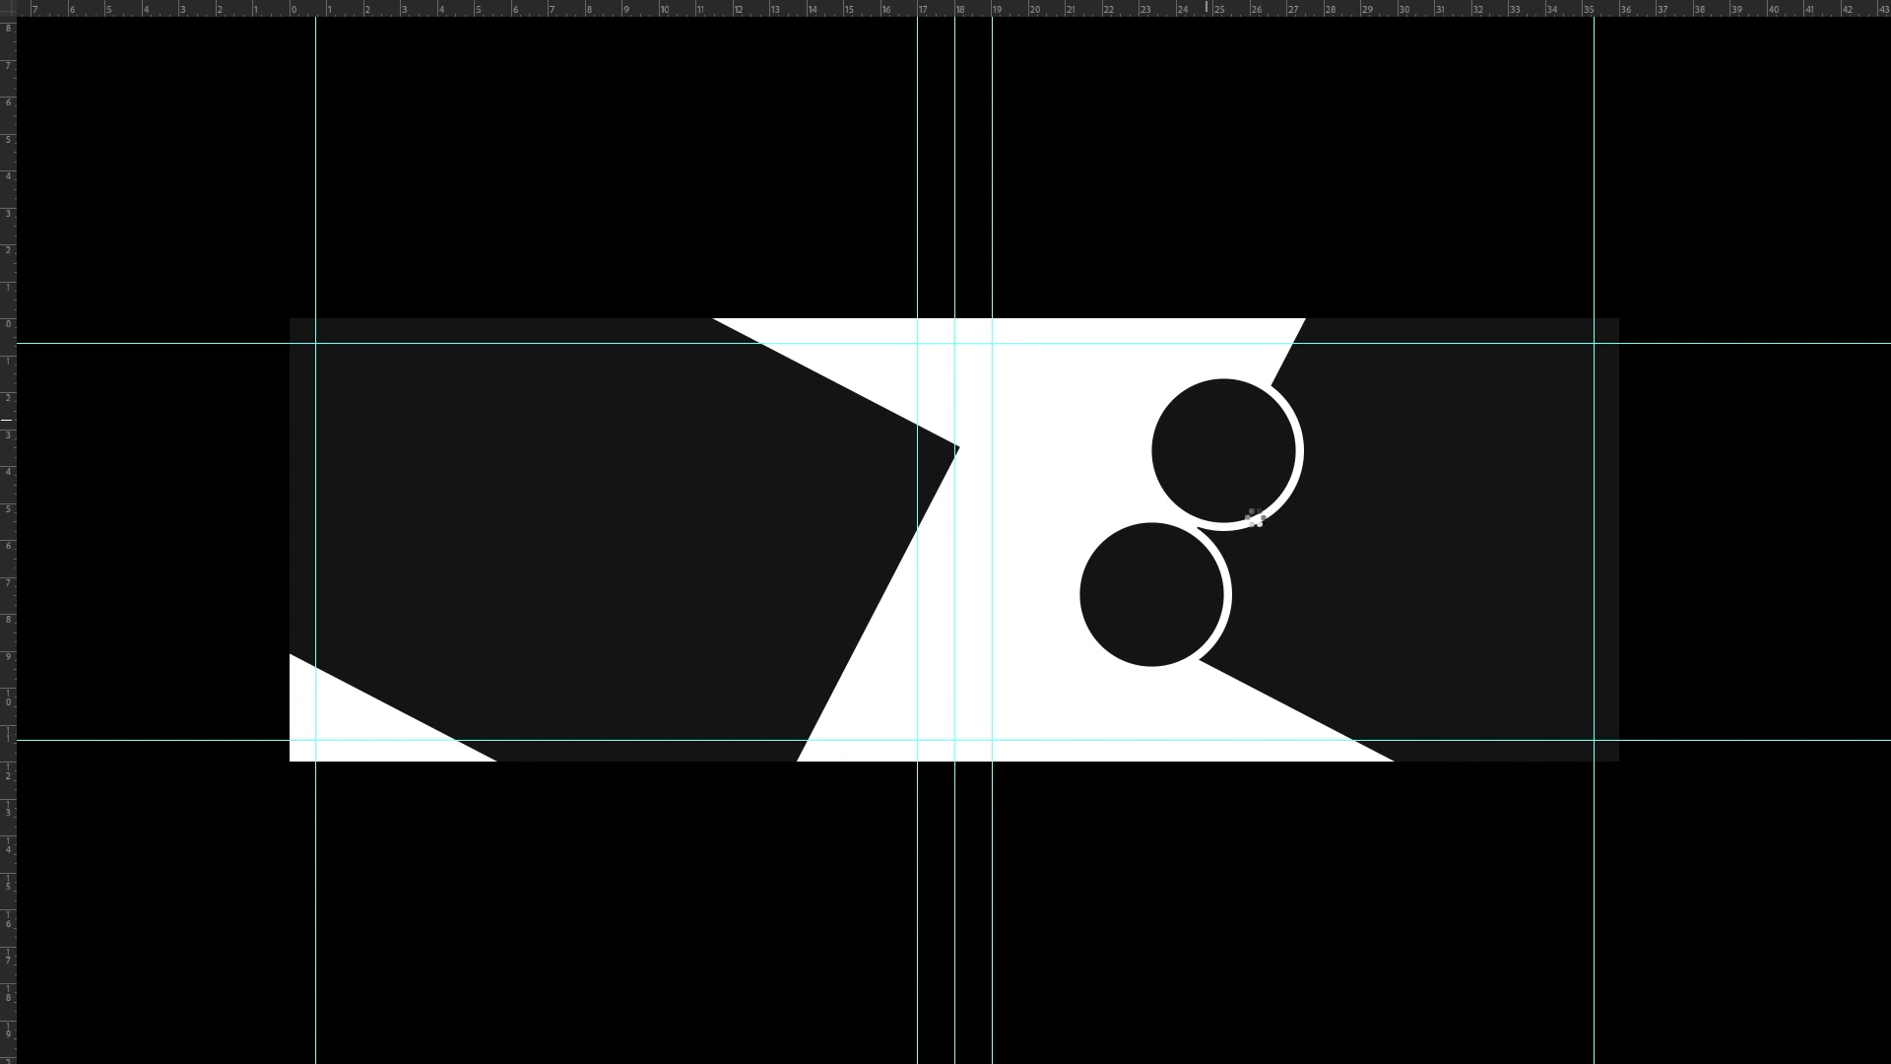
{"action": "key", "text": "f"}
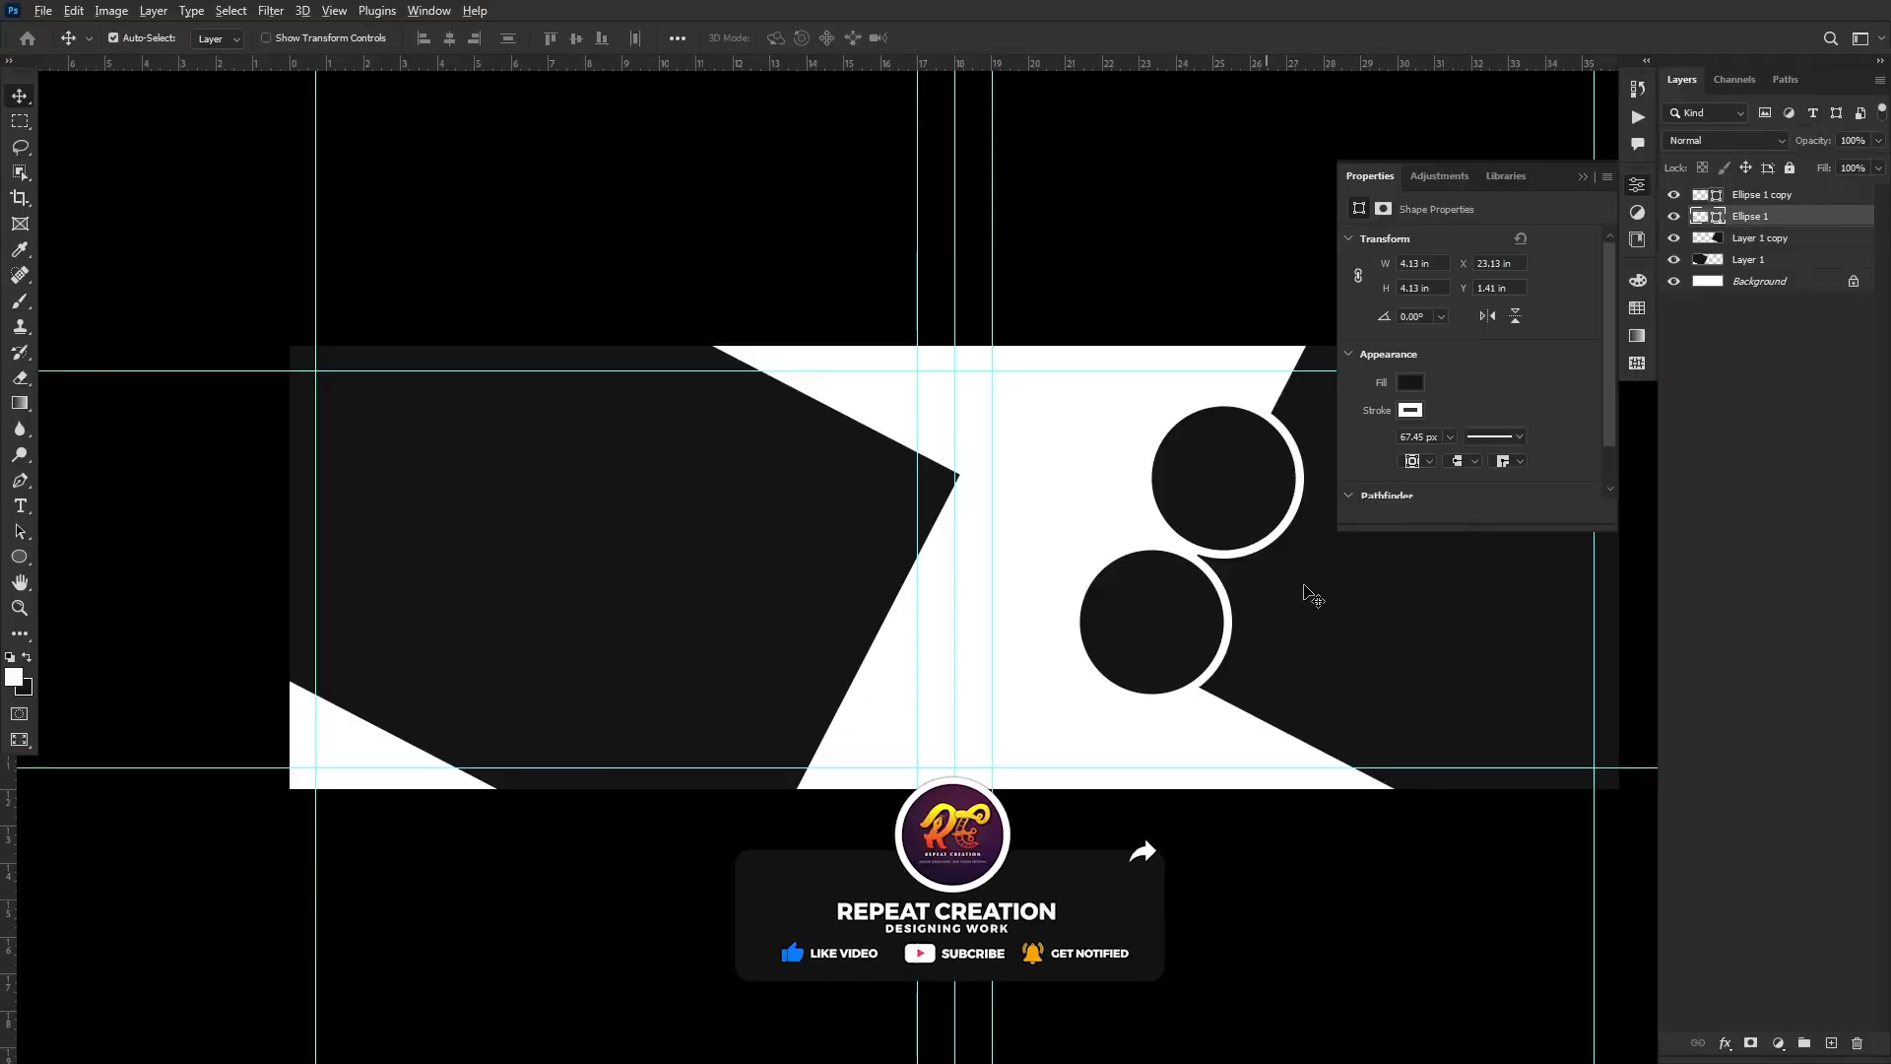
{"action": "key", "text": "f"}
{"action": "key", "text": "f"}
{"action": "key", "text": "f"}
Move both circles and the white zigzag shape about 2 inches left
{"action": "left_click", "coordinate": [1583, 177]}
{"action": "left_click", "coordinate": [1249, 523], "text": "shift"}
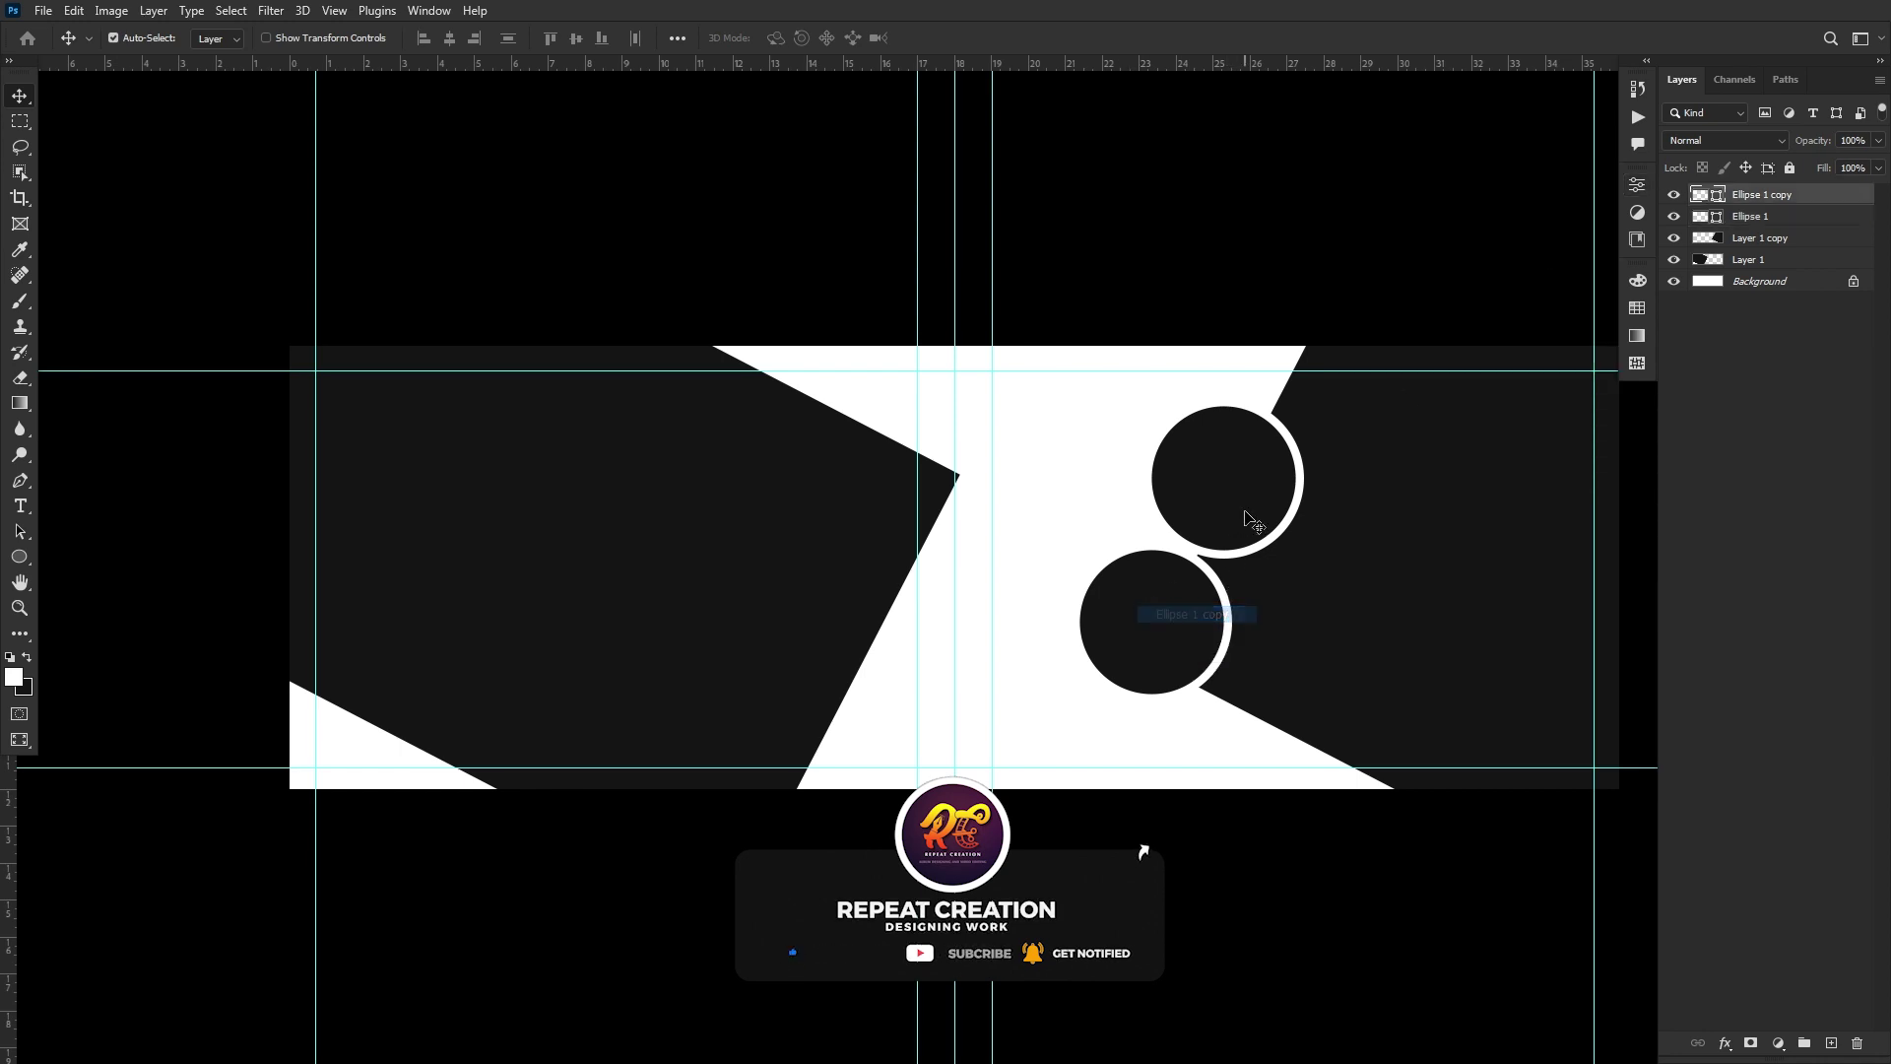
{"action": "mouse_move", "coordinate": [1278, 597]}
{"action": "left_mouse_down"}
{"action": "mouse_move", "coordinate": [1237, 578]}
{"action": "mouse_move", "coordinate": [1263, 592]}
{"action": "left_mouse_up"}
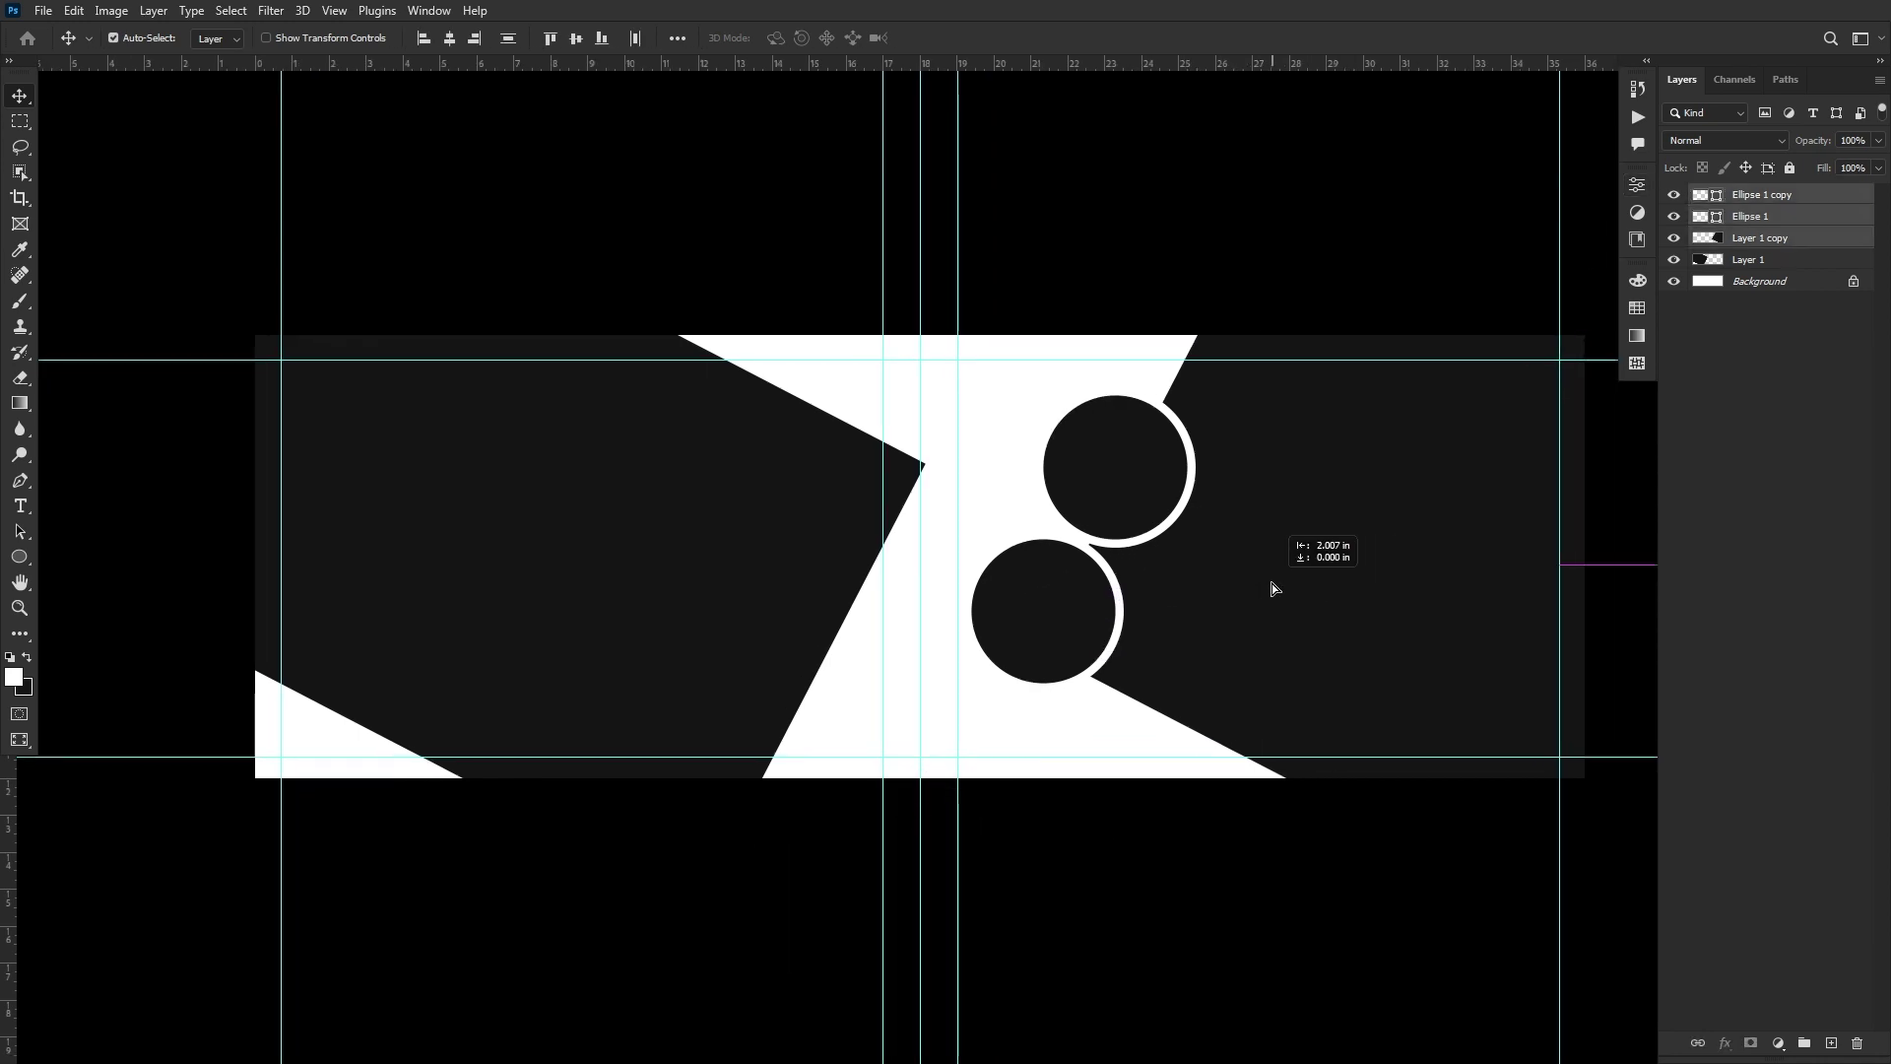
{"action": "key", "text": "f"}
{"action": "key", "text": "f"}
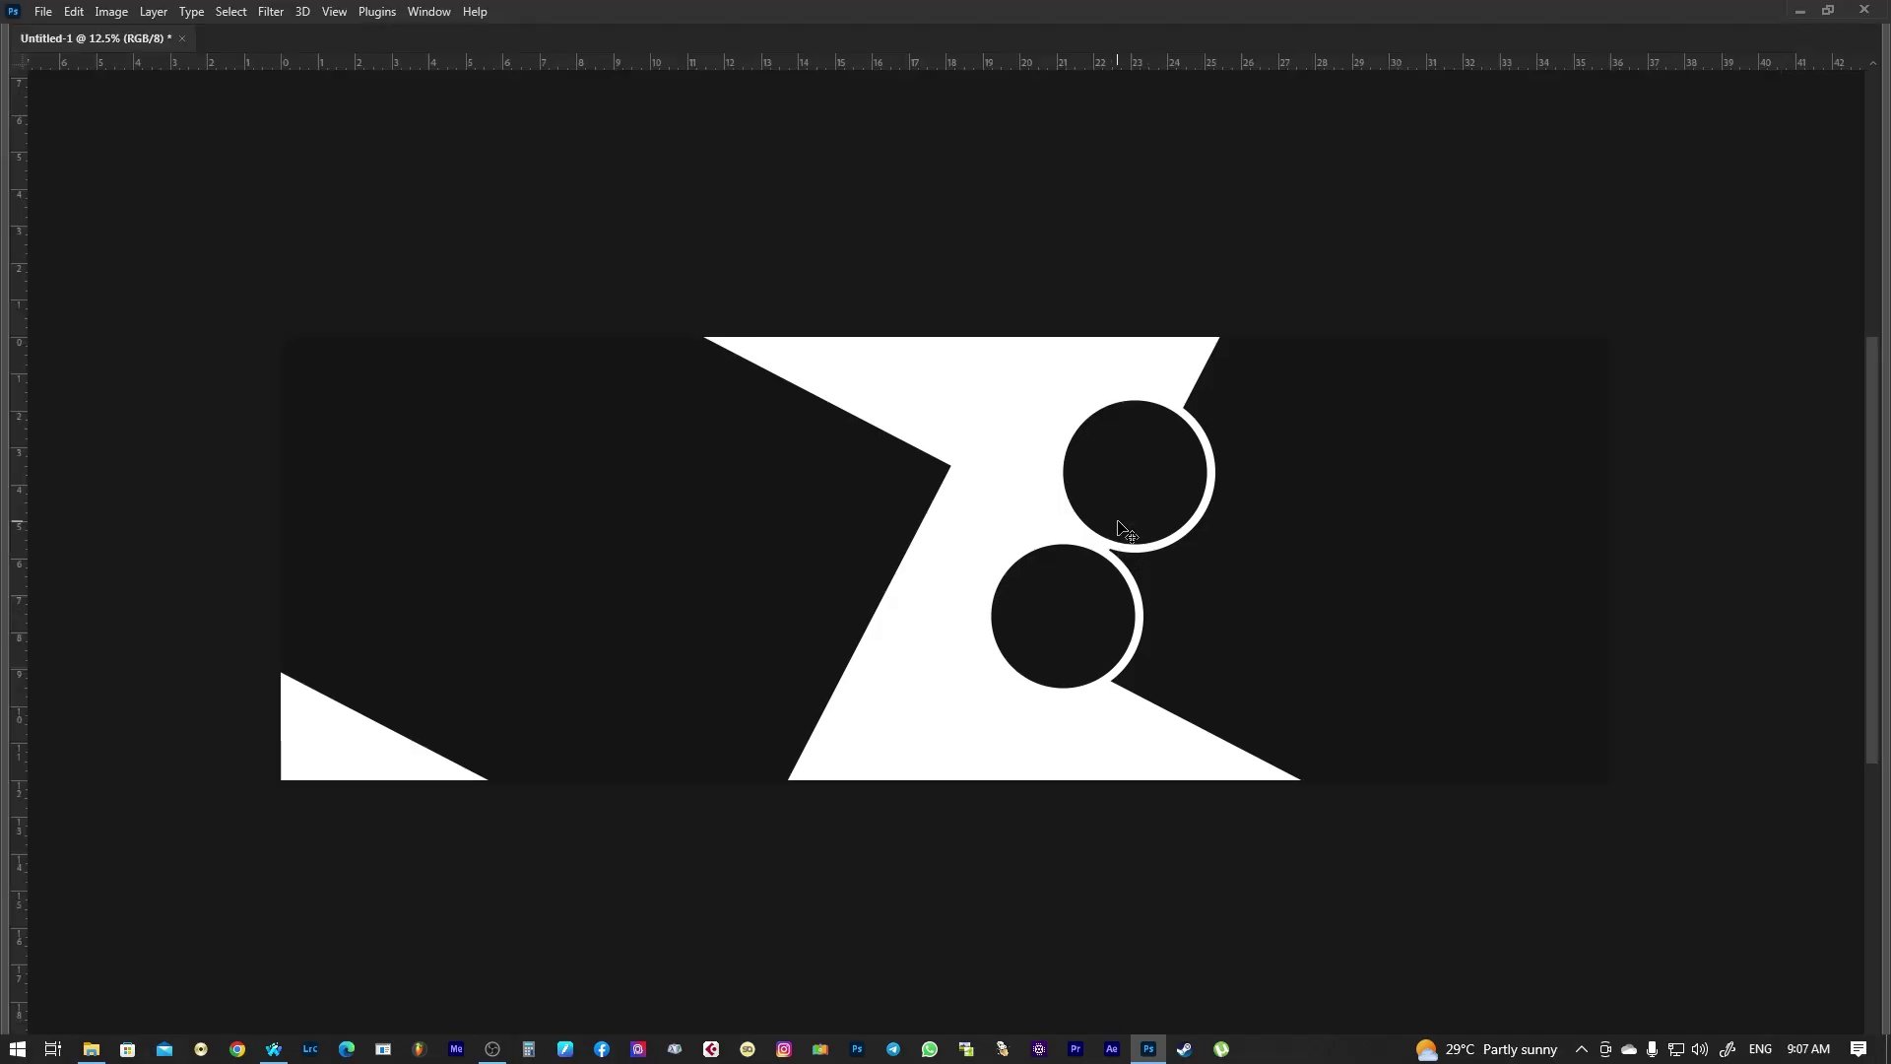
Turn the guides back on with Ctrl+; and open File Explorer to get the 006.psd template
{"action": "right_click", "coordinate": [995, 510]}
{"action": "left_click", "coordinate": [1013, 516]}
{"action": "key", "text": "ctrl+semicolon"}
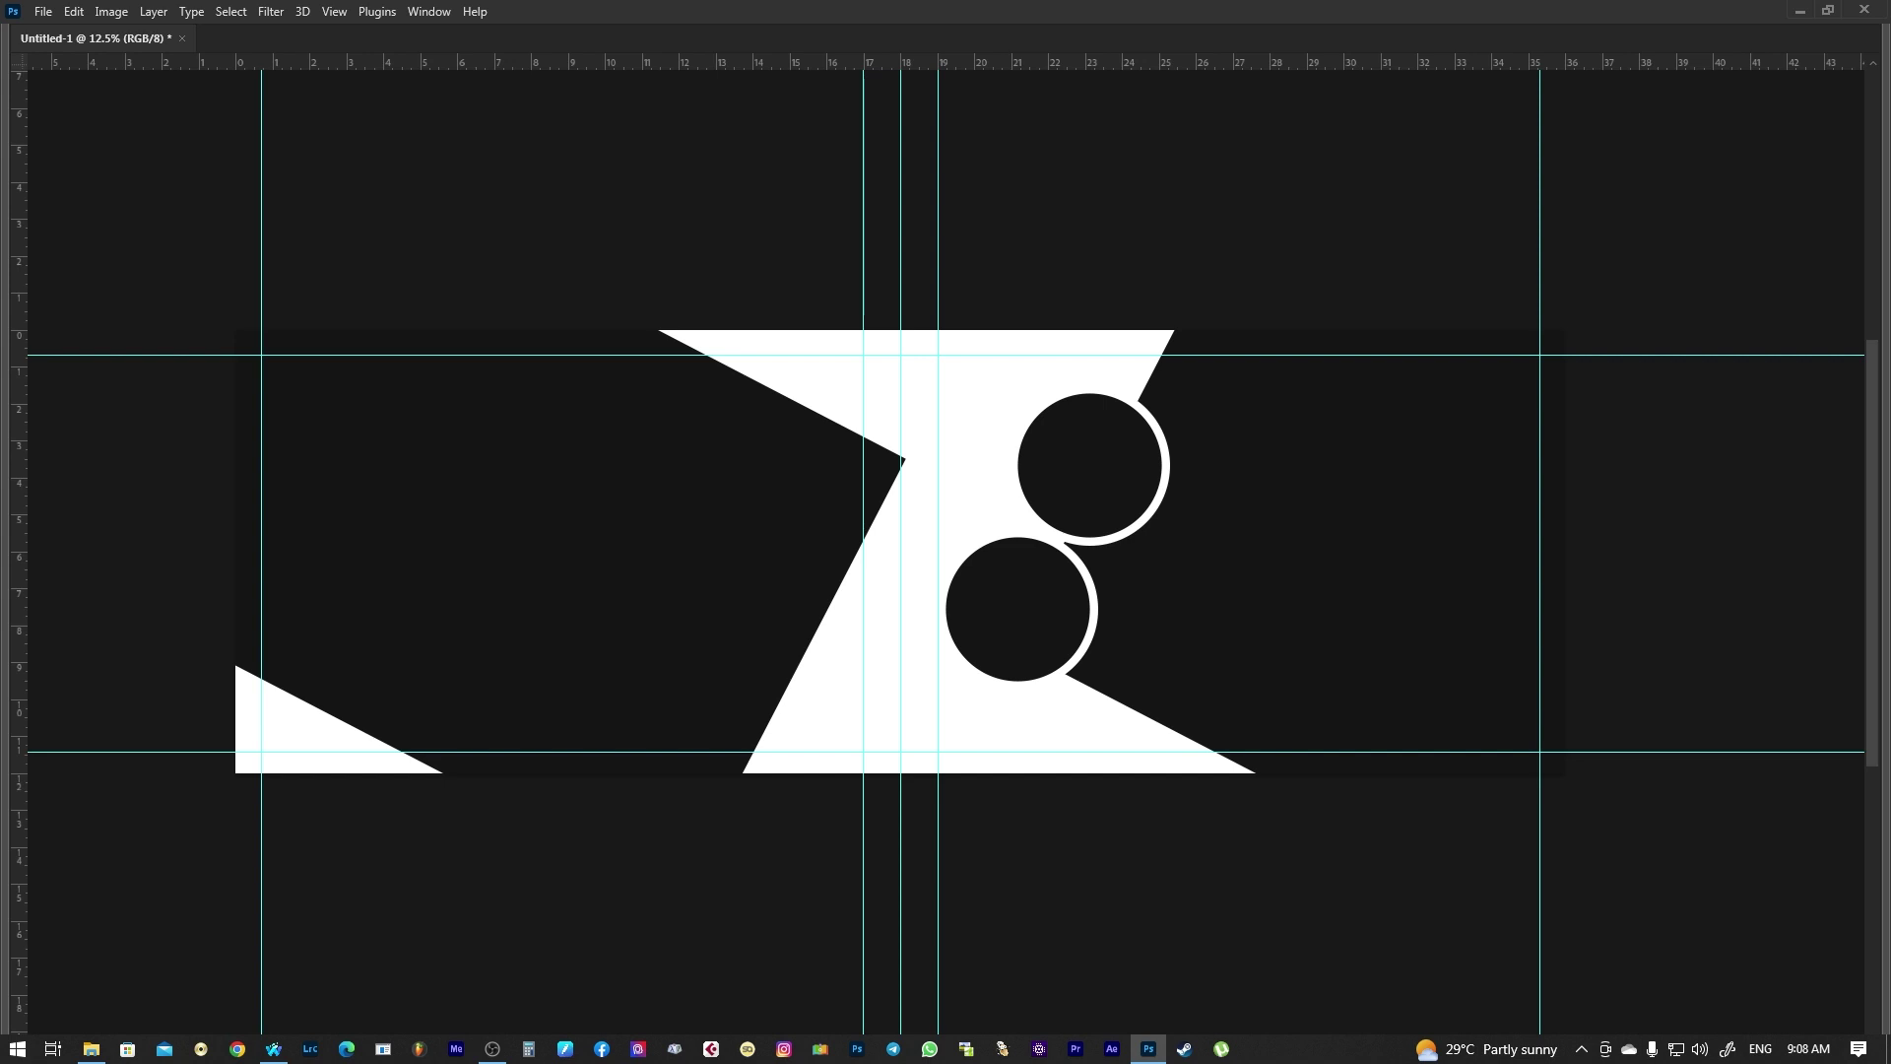
{"action": "key", "text": "super+e"}
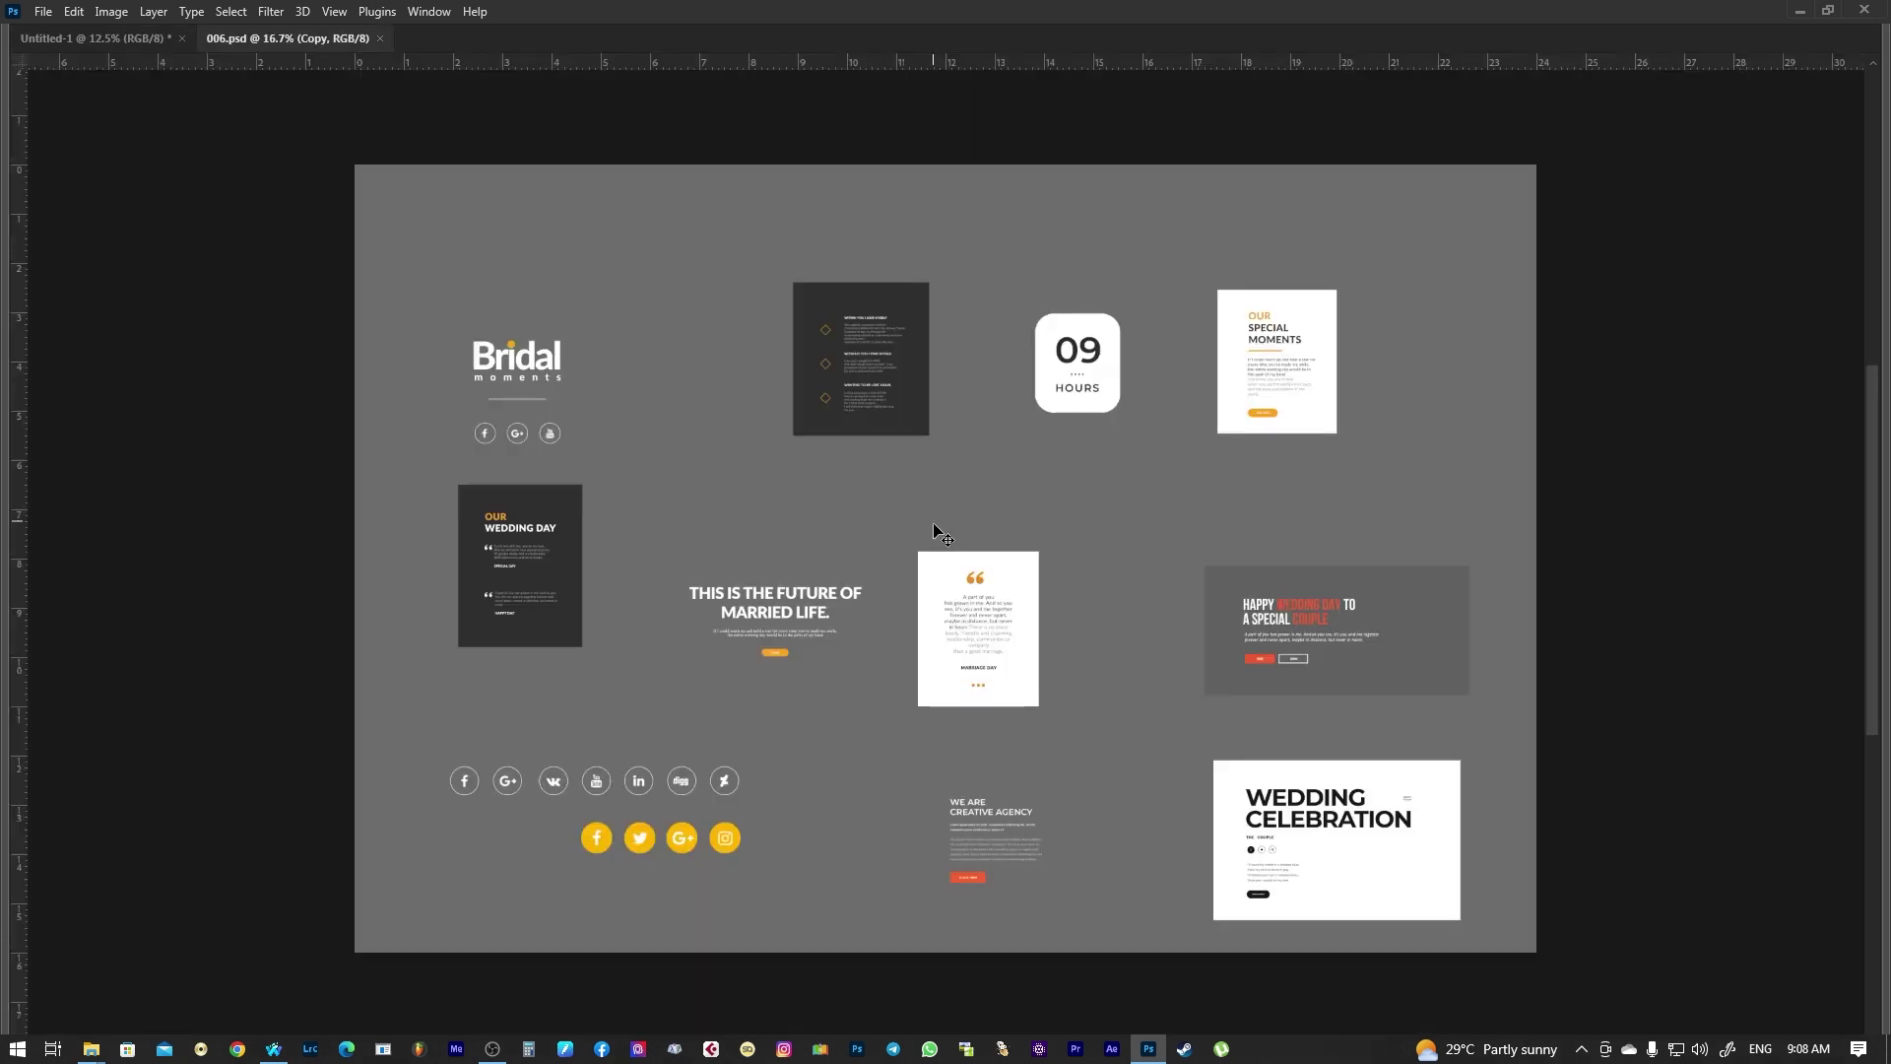
Copy the 'This is the future of Married Life' block from 006.psd into Untitled-1 and re-maximize the window
{"action": "mouse_move", "coordinate": [778, 602]}
{"action": "left_mouse_down"}
{"action": "mouse_move", "coordinate": [781, 632]}
{"action": "mouse_move", "coordinate": [997, 746]}
{"action": "left_mouse_up"}
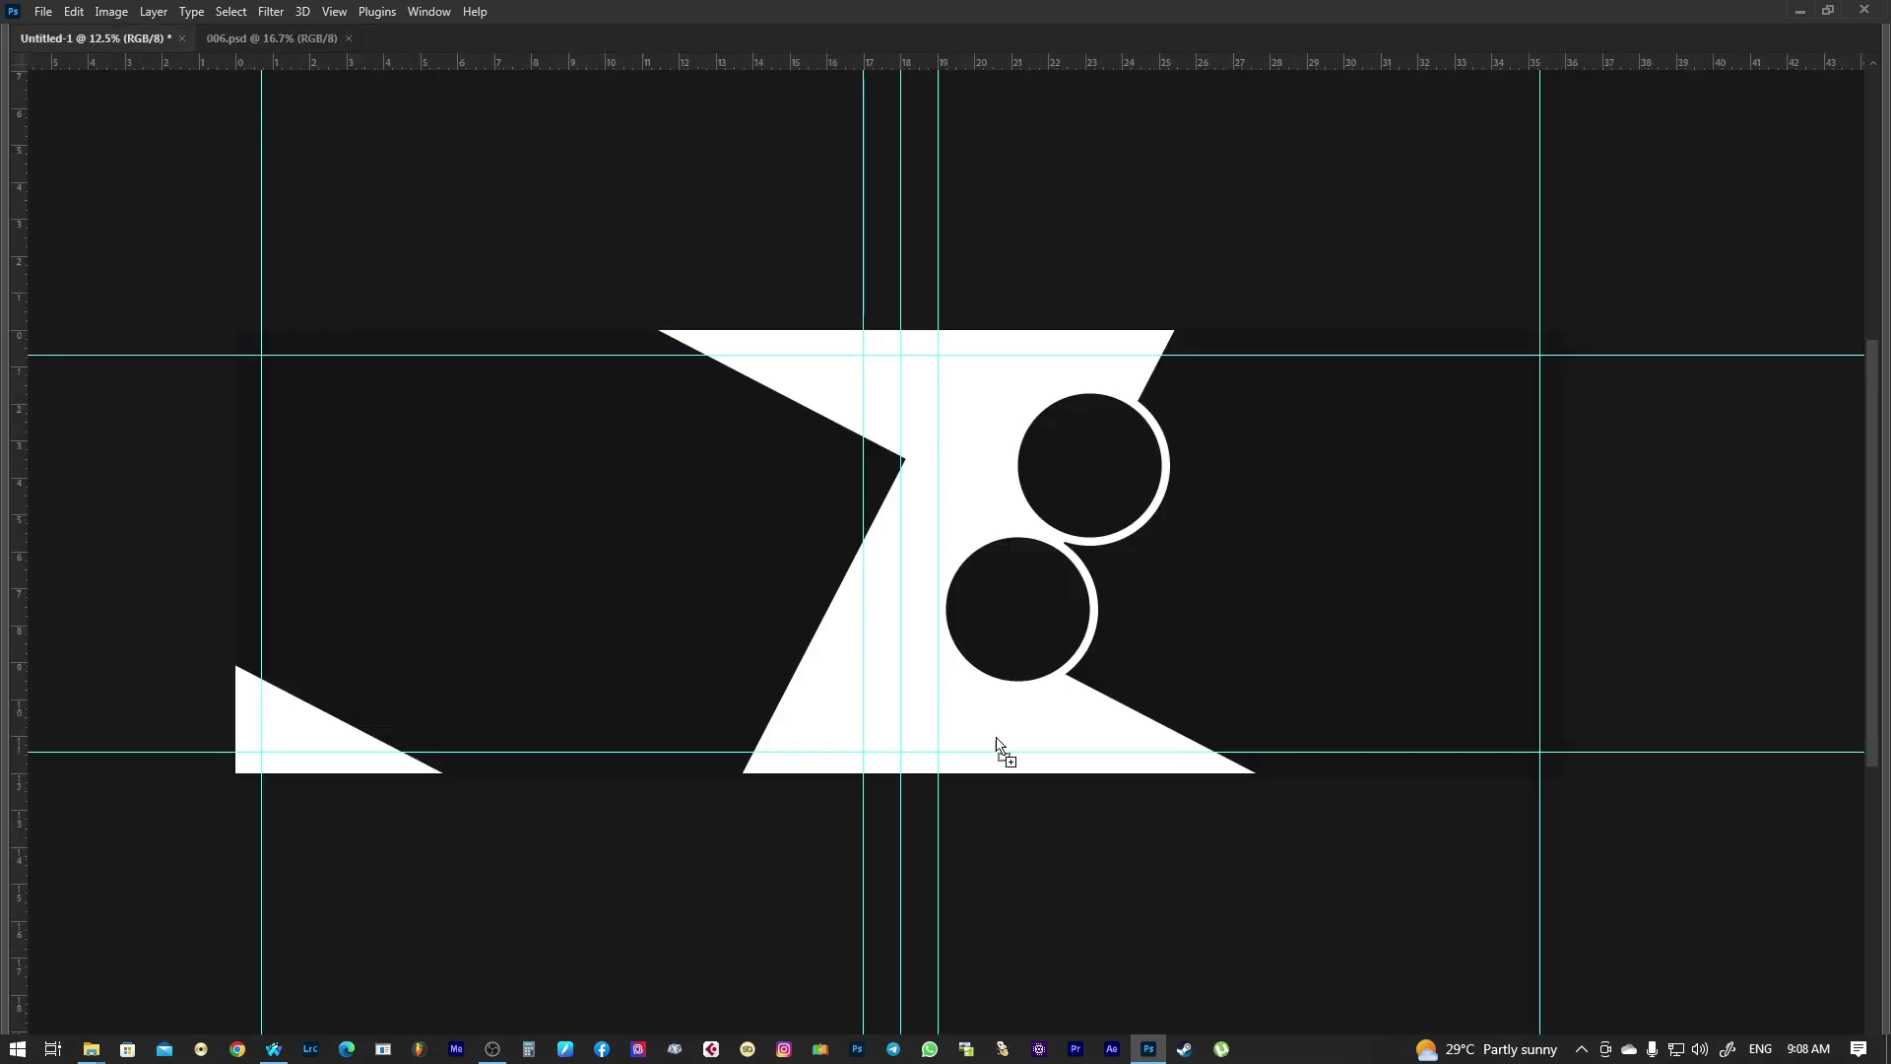
{"action": "left_click_drag", "start_coordinate": [997, 746], "coordinate": [946, 719]}
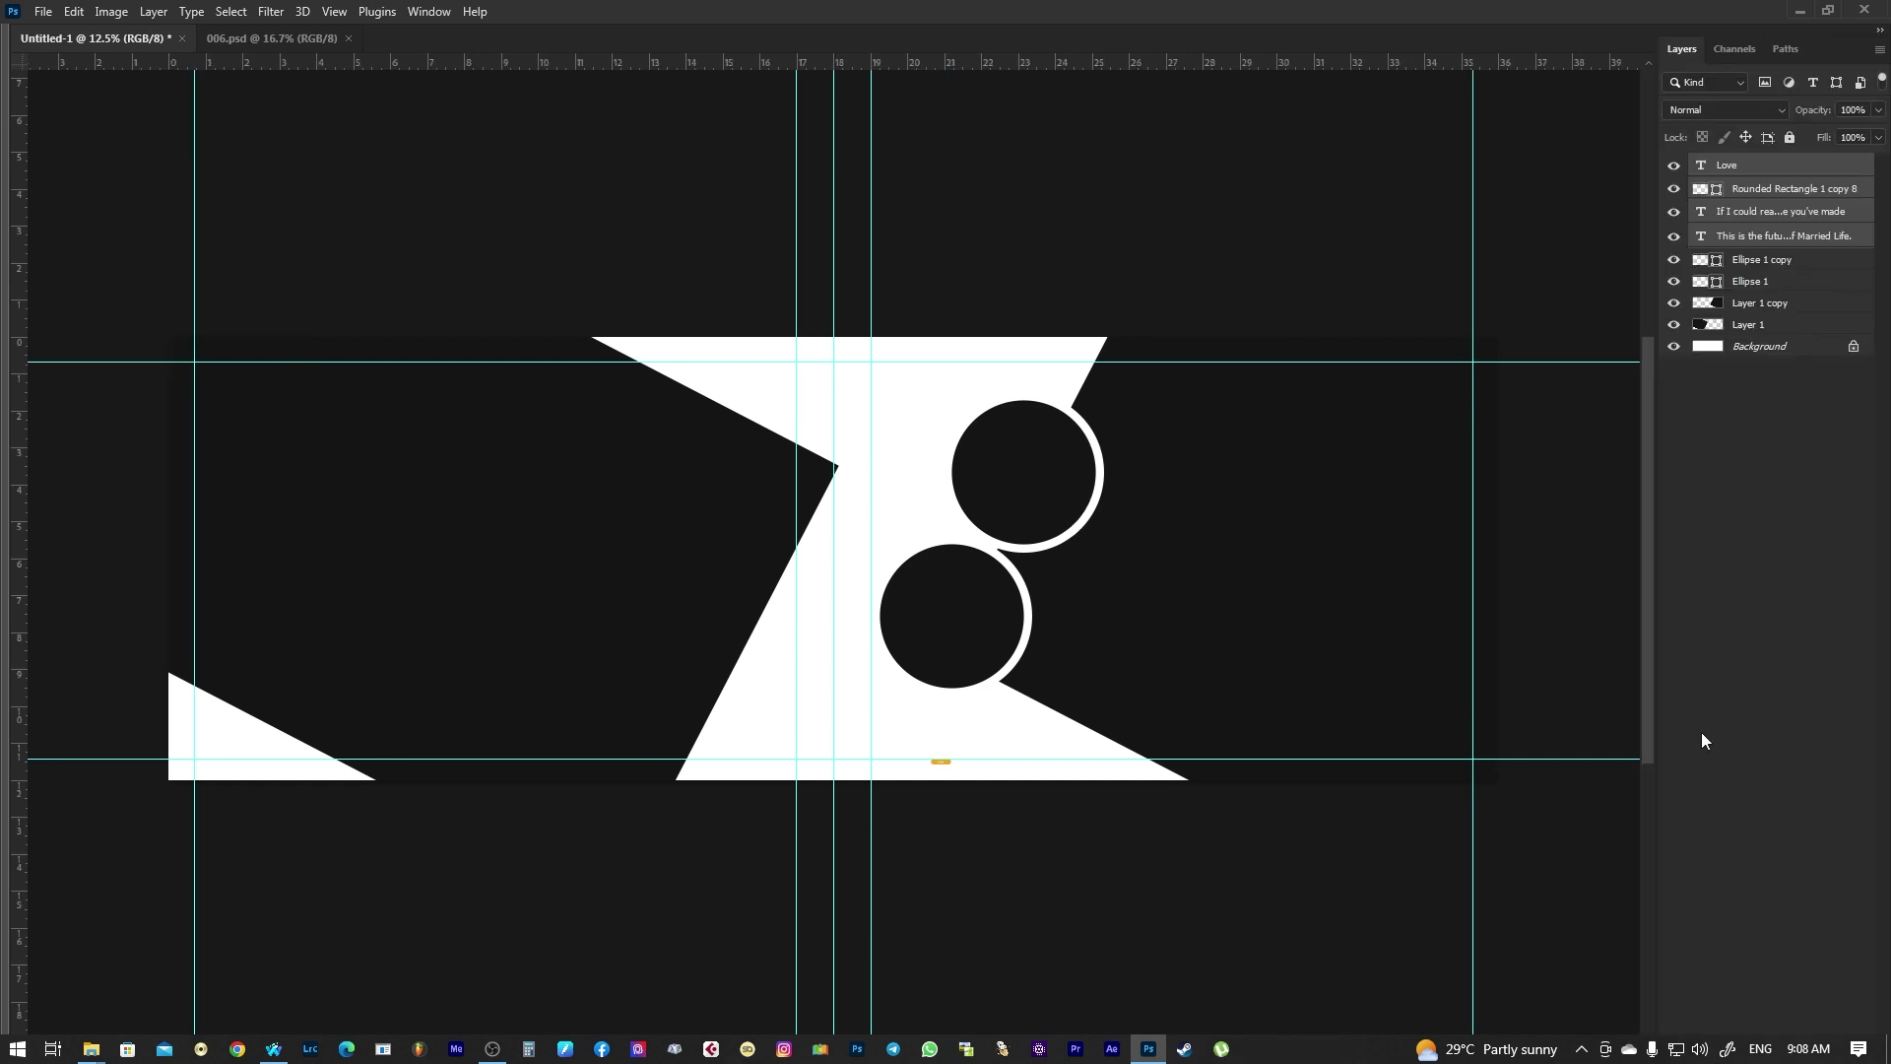
{"action": "left_click", "coordinate": [1830, 10]}
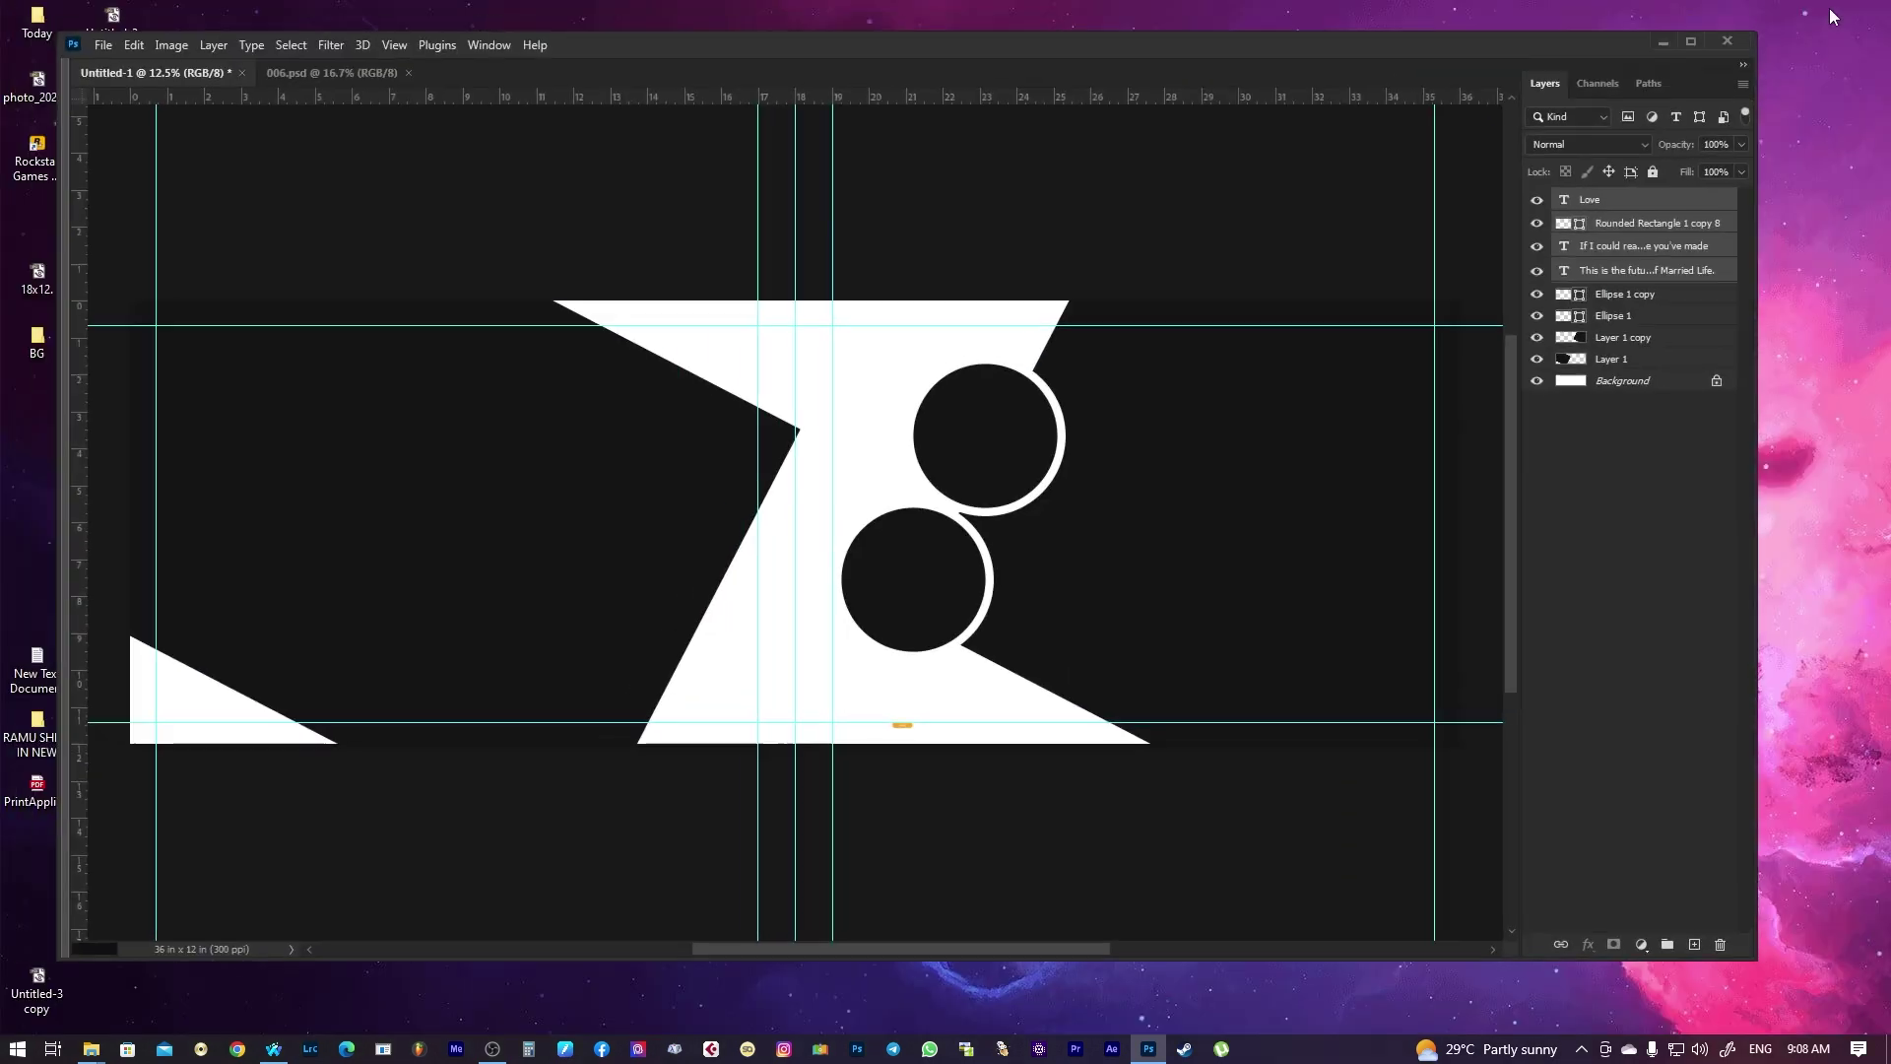
{"action": "left_click", "coordinate": [1692, 43]}
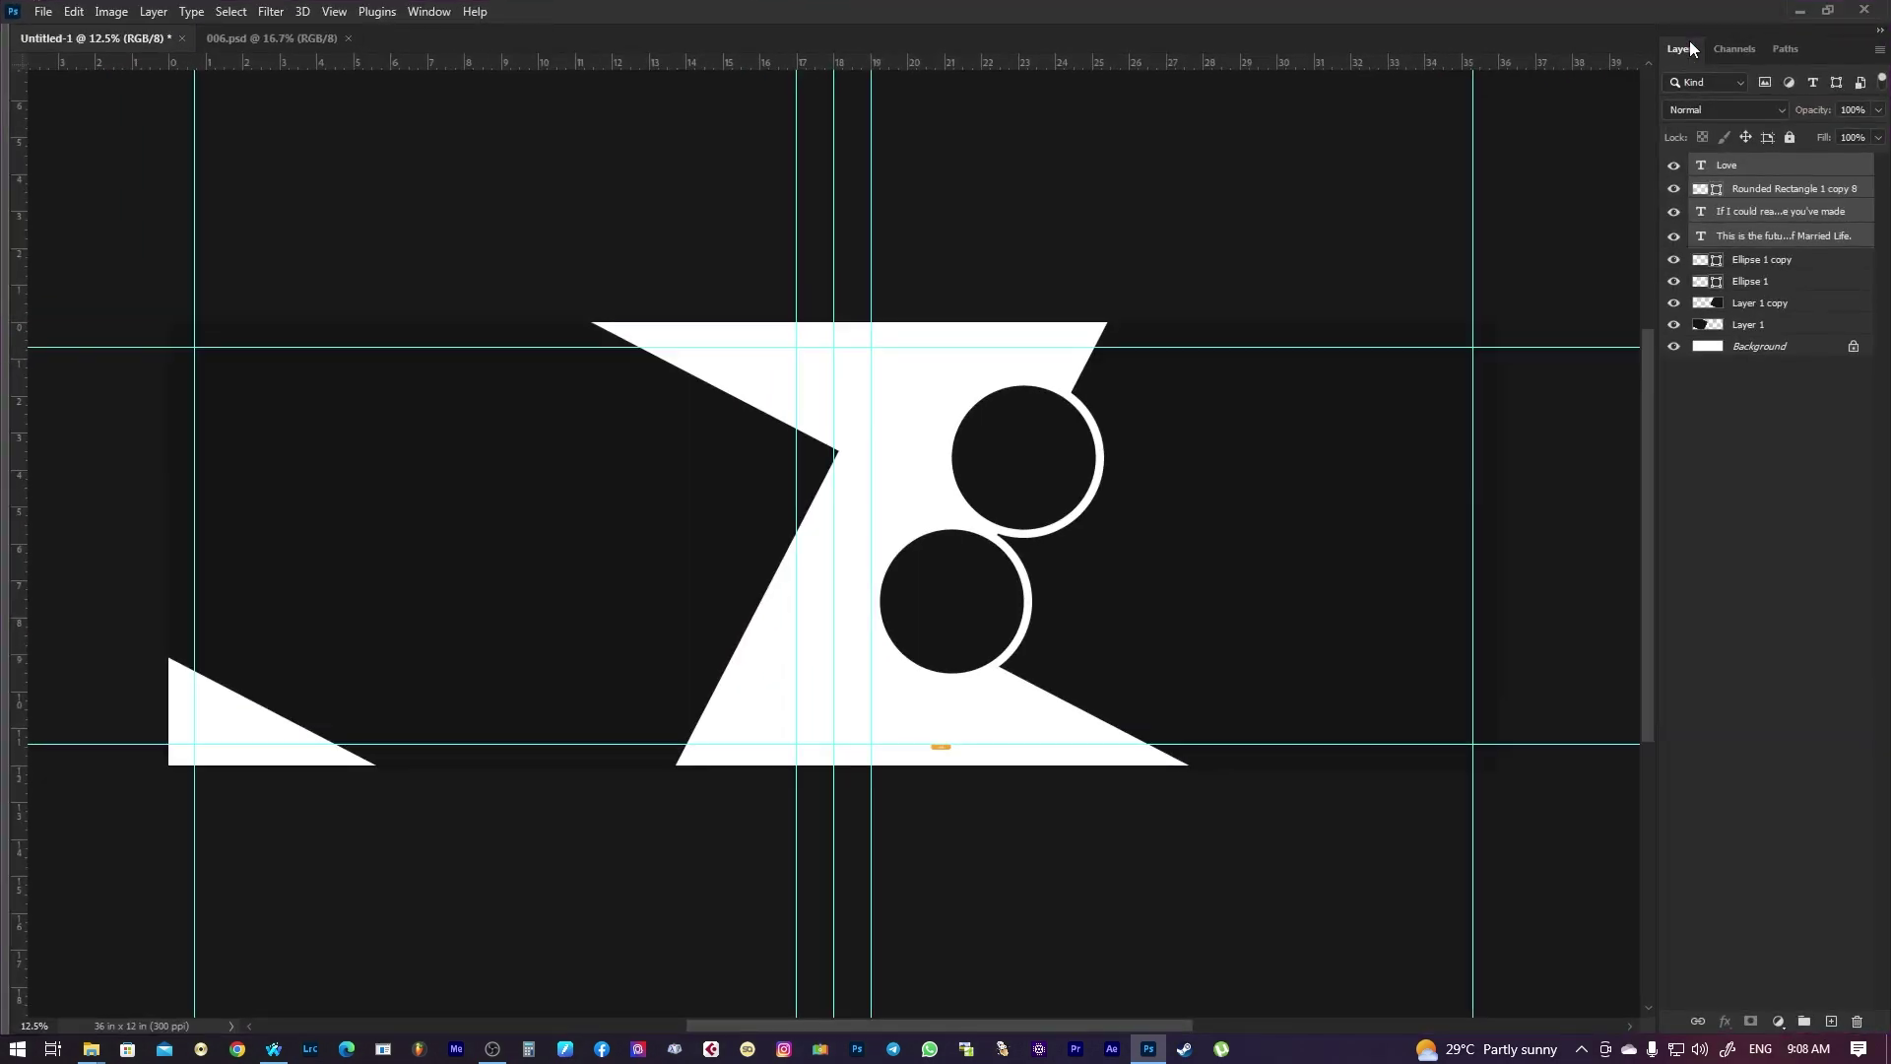
{"action": "left_click", "coordinate": [1829, 12]}
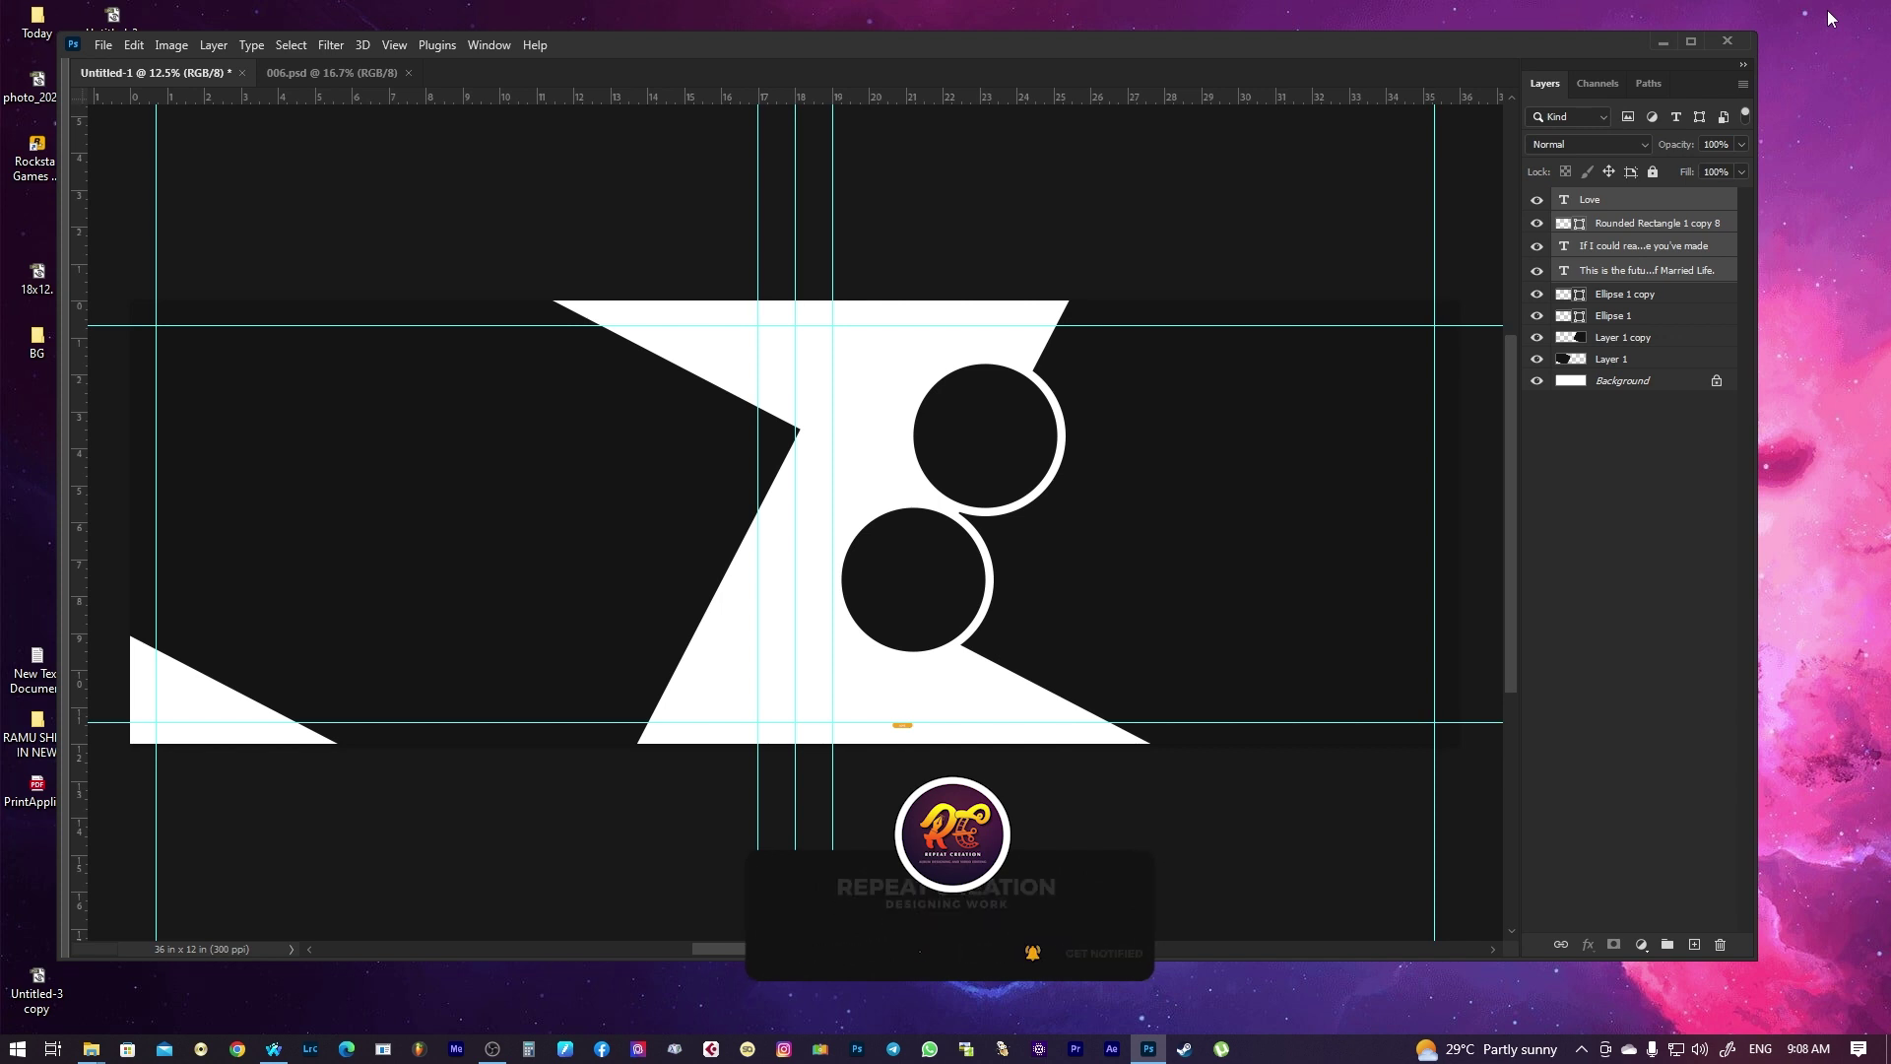
{"action": "left_click_drag", "start_coordinate": [1034, 45], "coordinate": [1069, 66]}
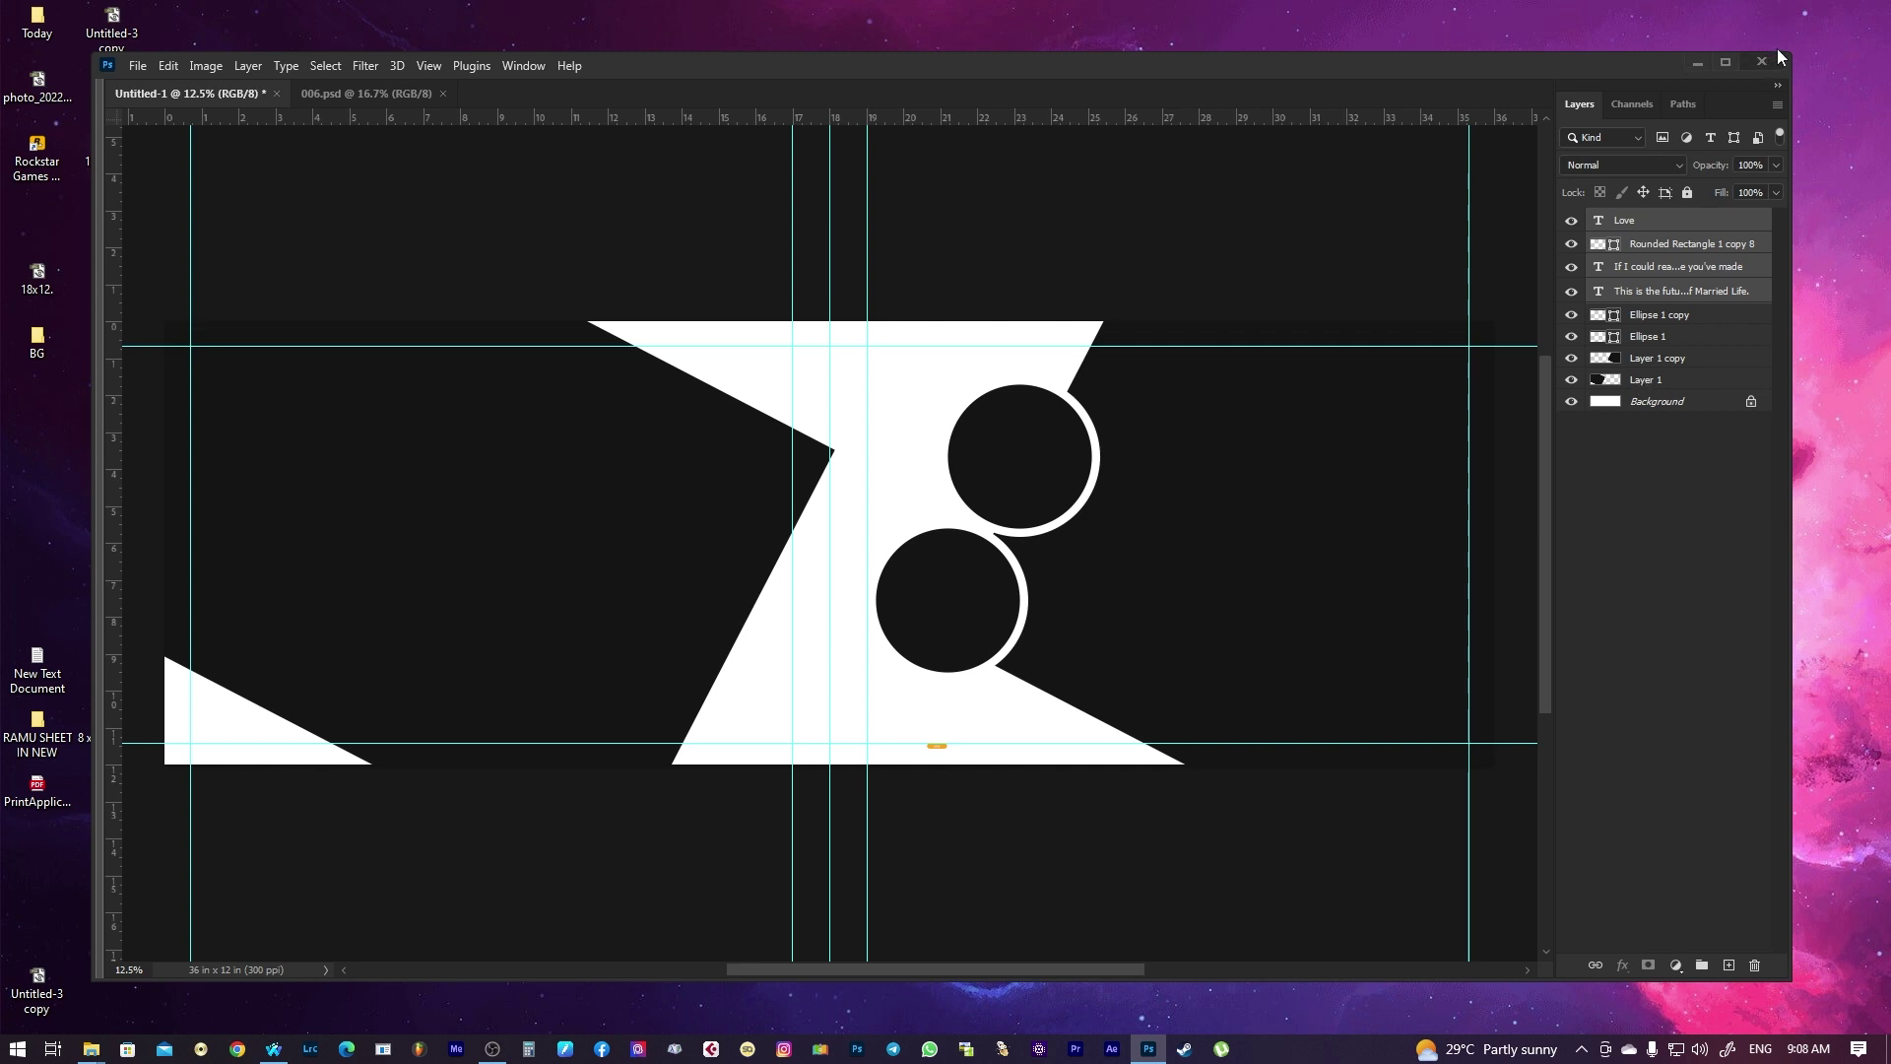
{"action": "left_click_drag", "start_coordinate": [1791, 55], "coordinate": [1886, 3]}
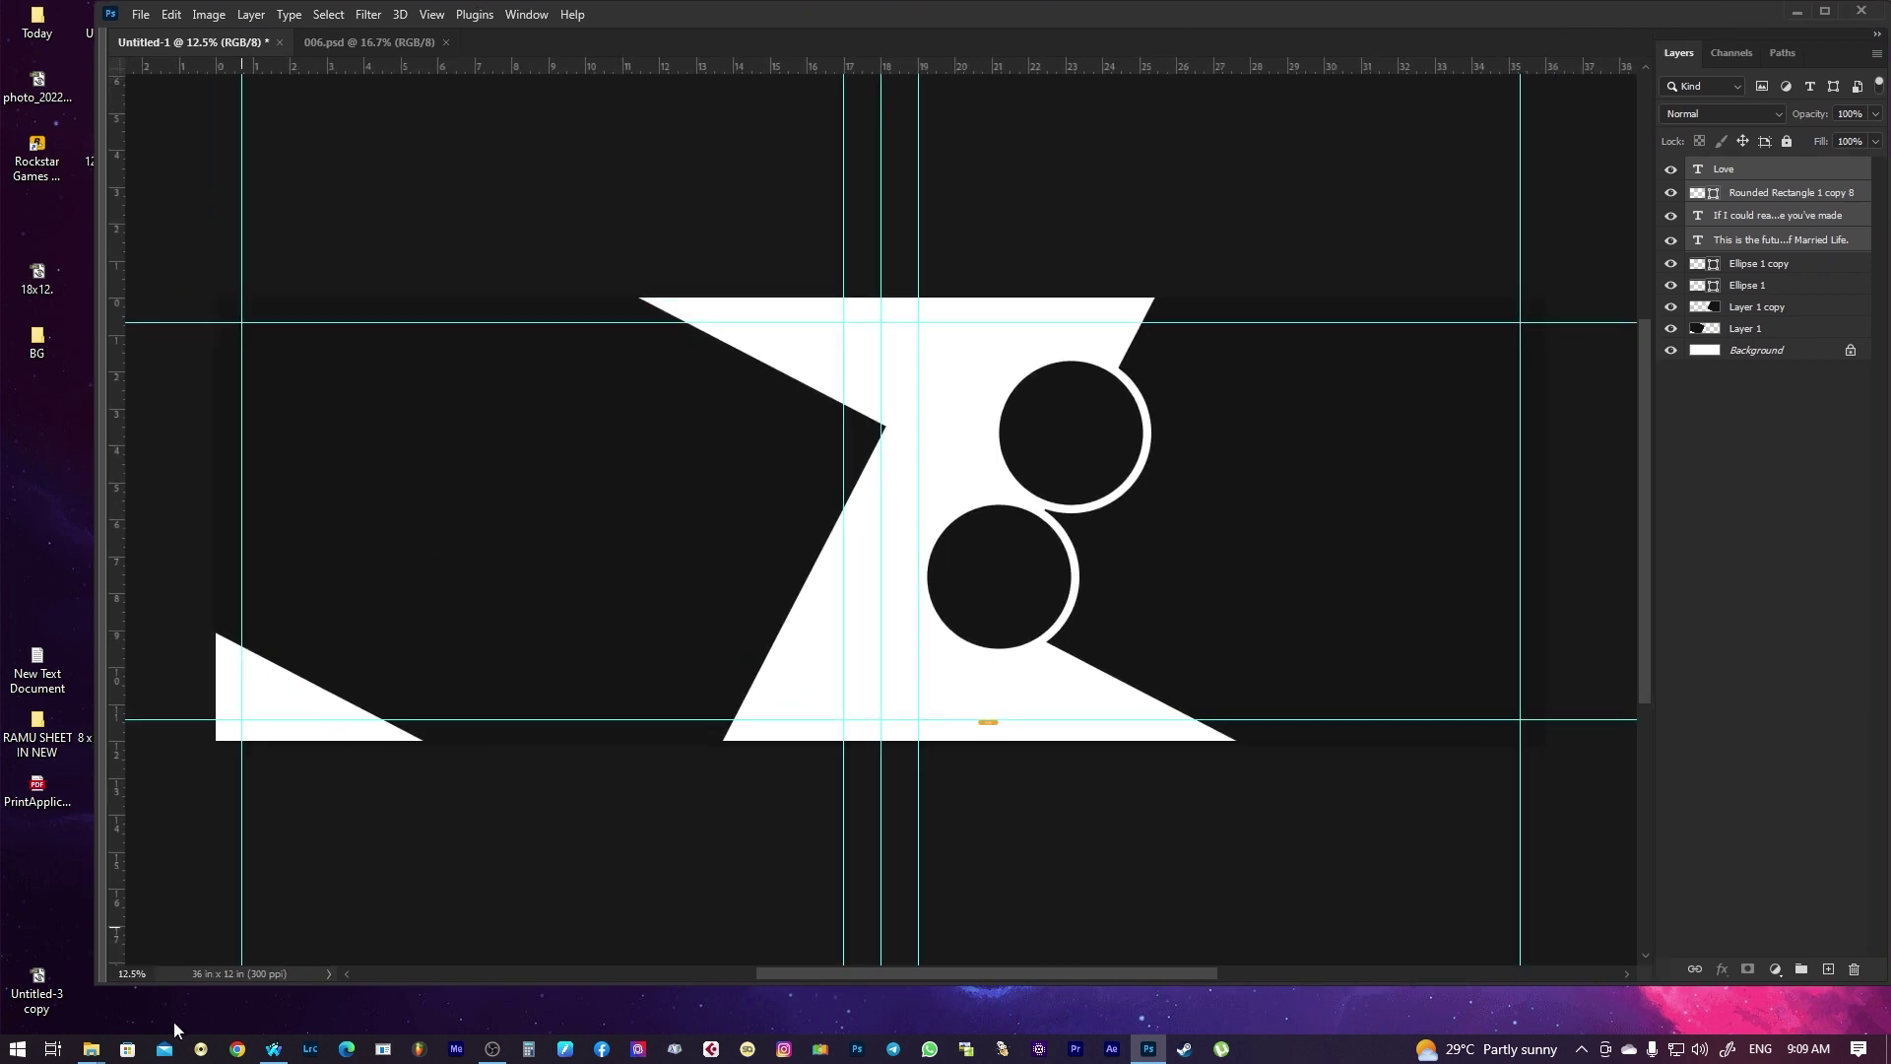
{"action": "left_click_drag", "start_coordinate": [92, 984], "coordinate": [3, 1028]}
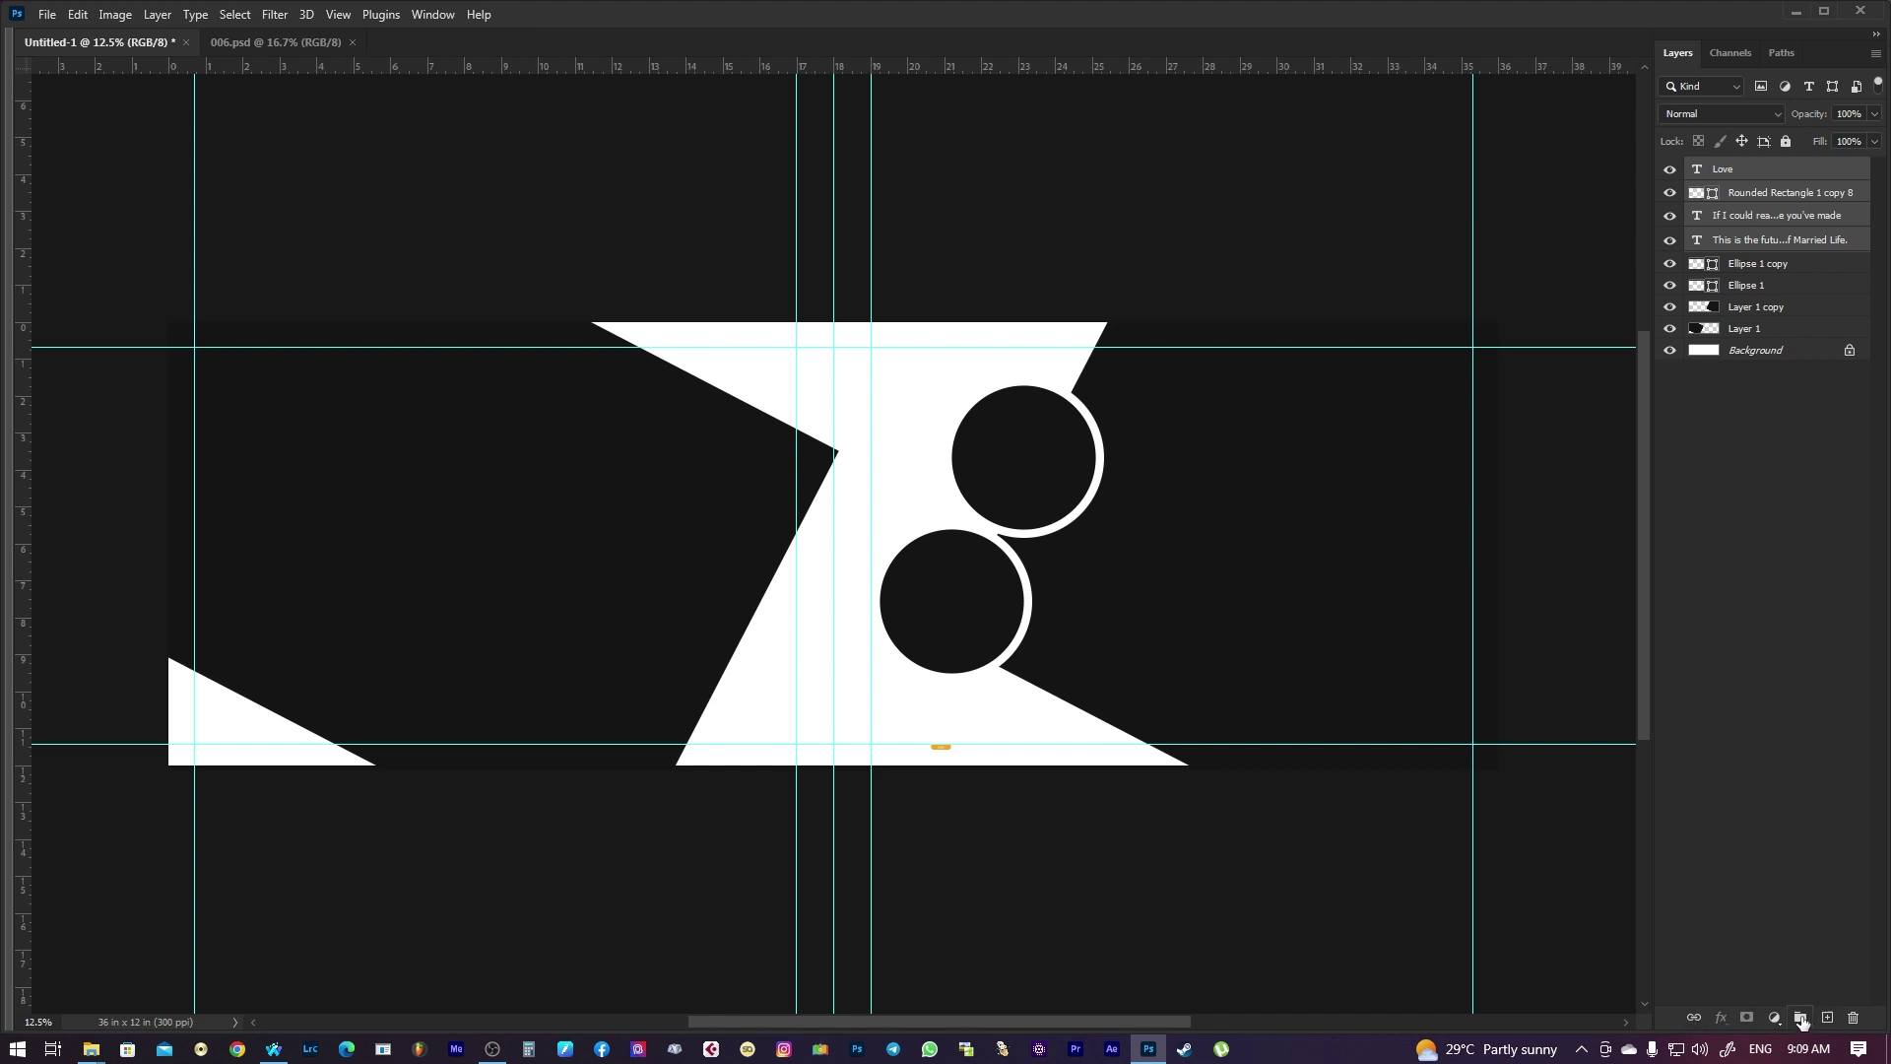
Group the four Married Life layers and give Group 1 a #151515 Color Overlay
{"action": "left_click", "coordinate": [1693, 1017]}
{"action": "left_click", "coordinate": [1801, 1016]}
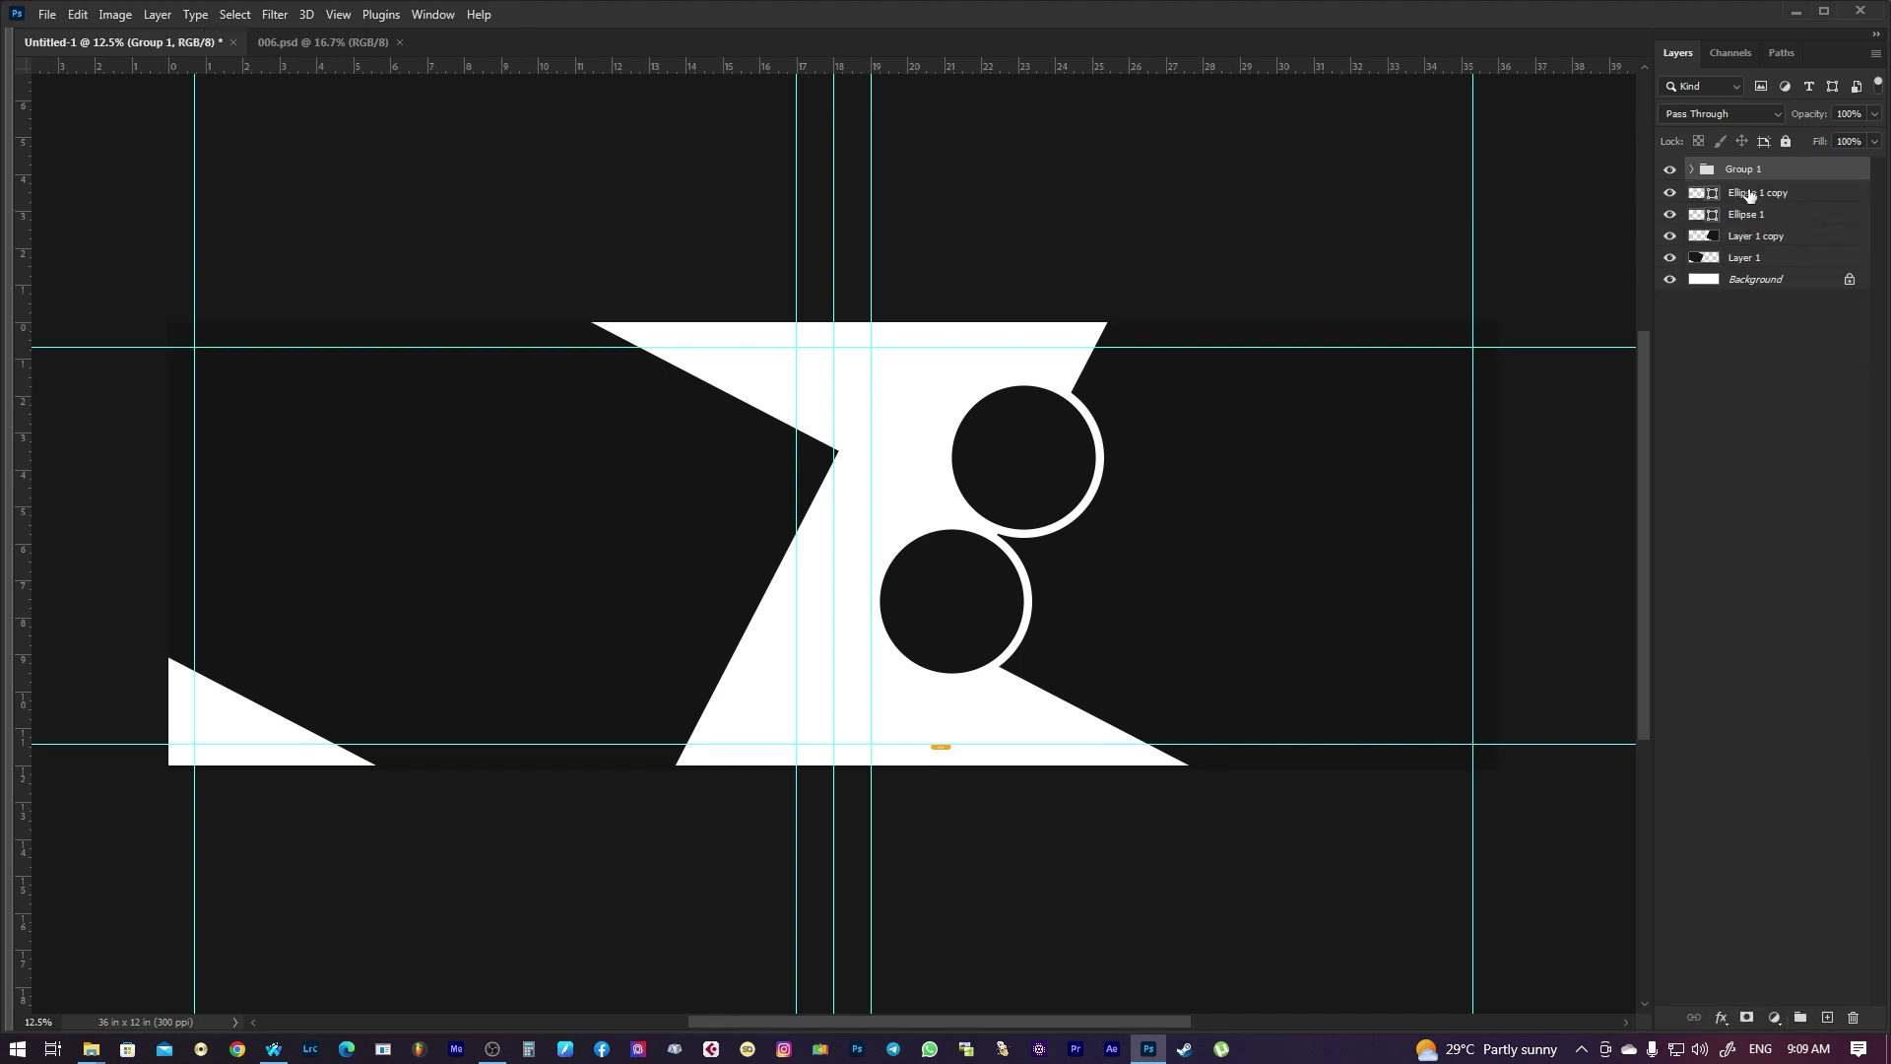
{"action": "left_click", "coordinate": [1721, 1018]}
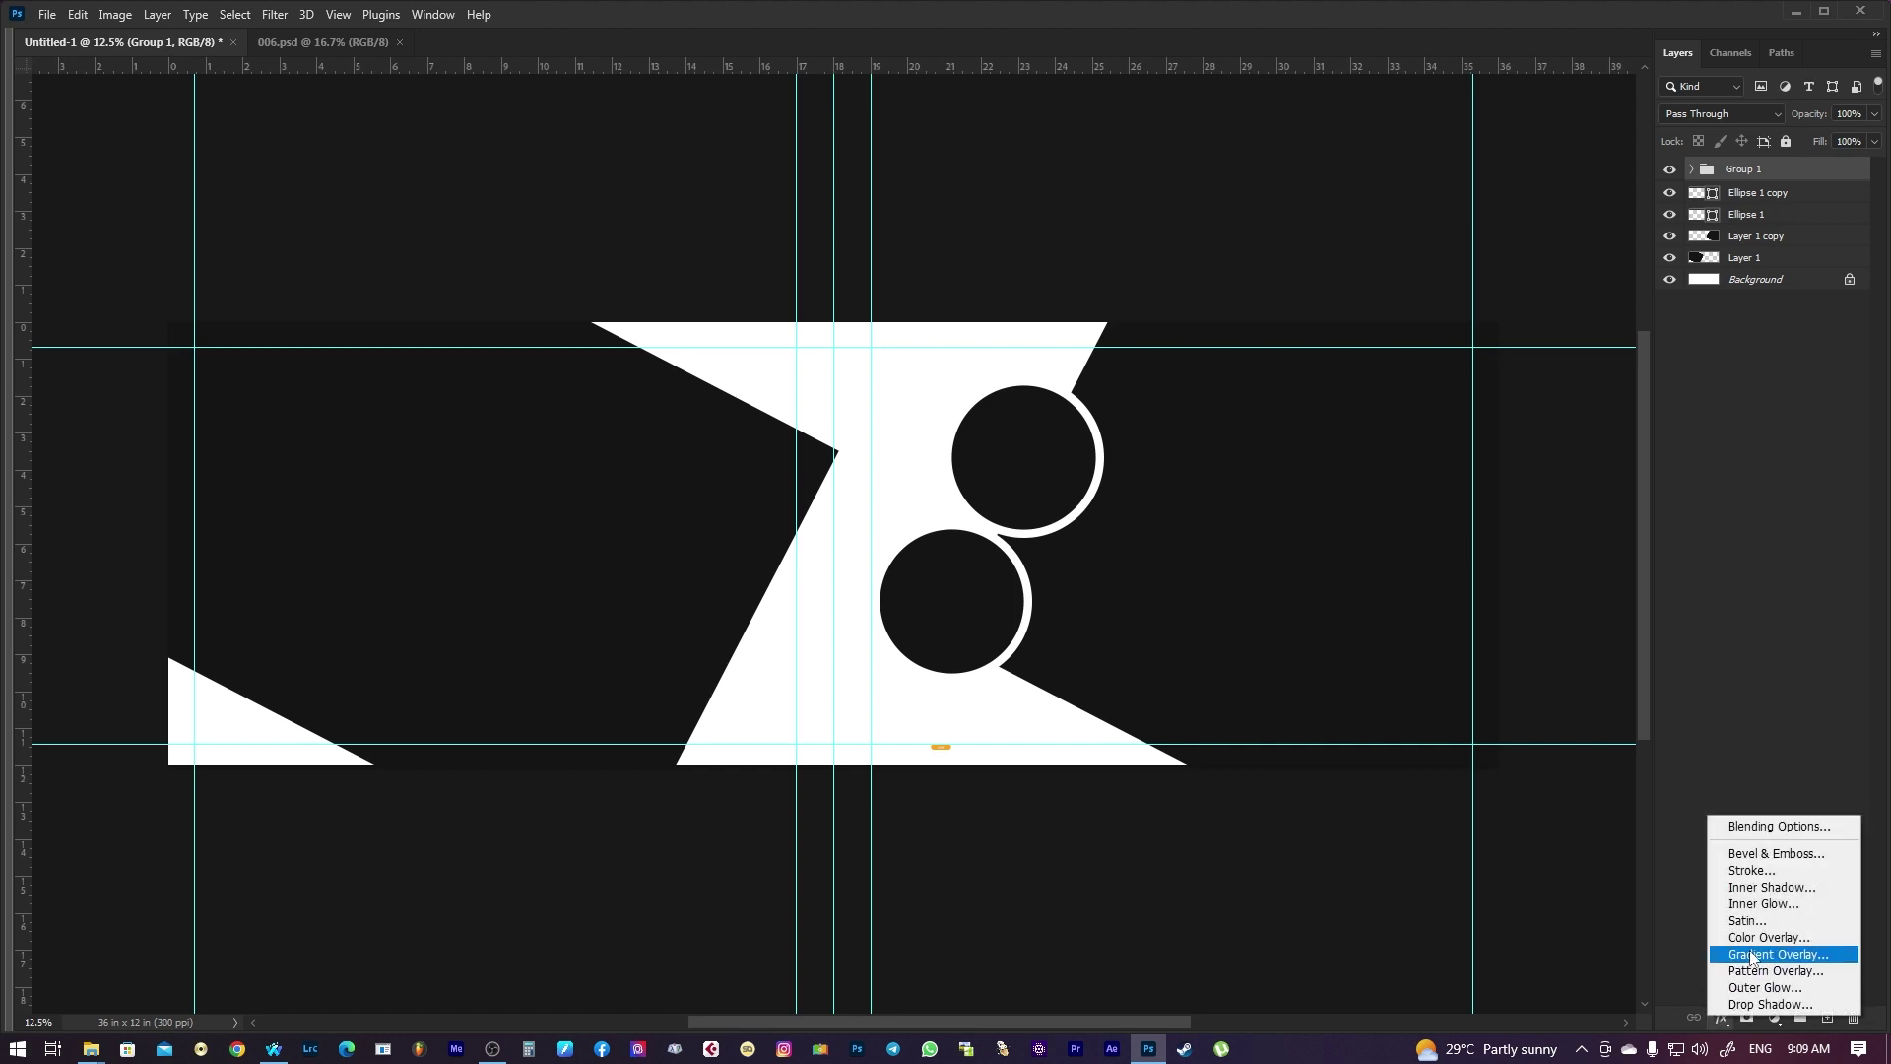
{"action": "left_click", "coordinate": [1763, 941]}
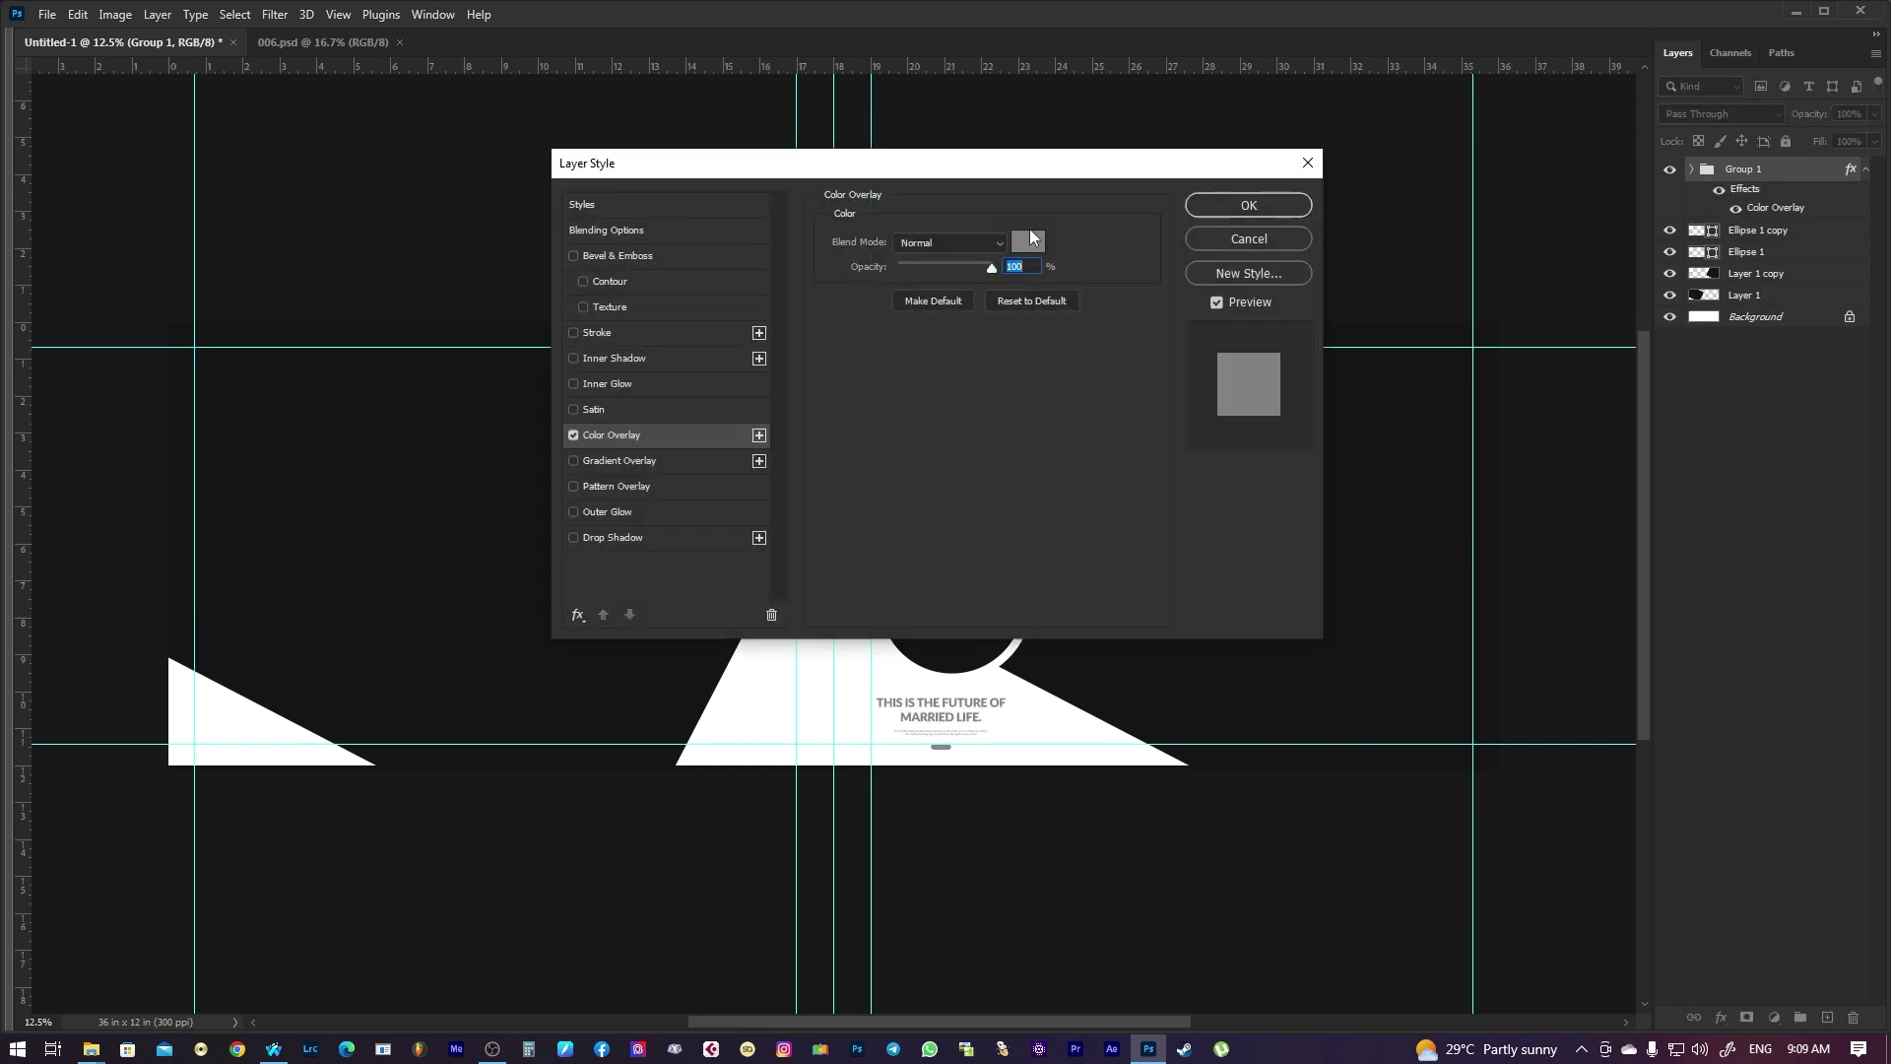
{"action": "left_click", "coordinate": [1030, 236]}
{"action": "left_click", "coordinate": [448, 427]}
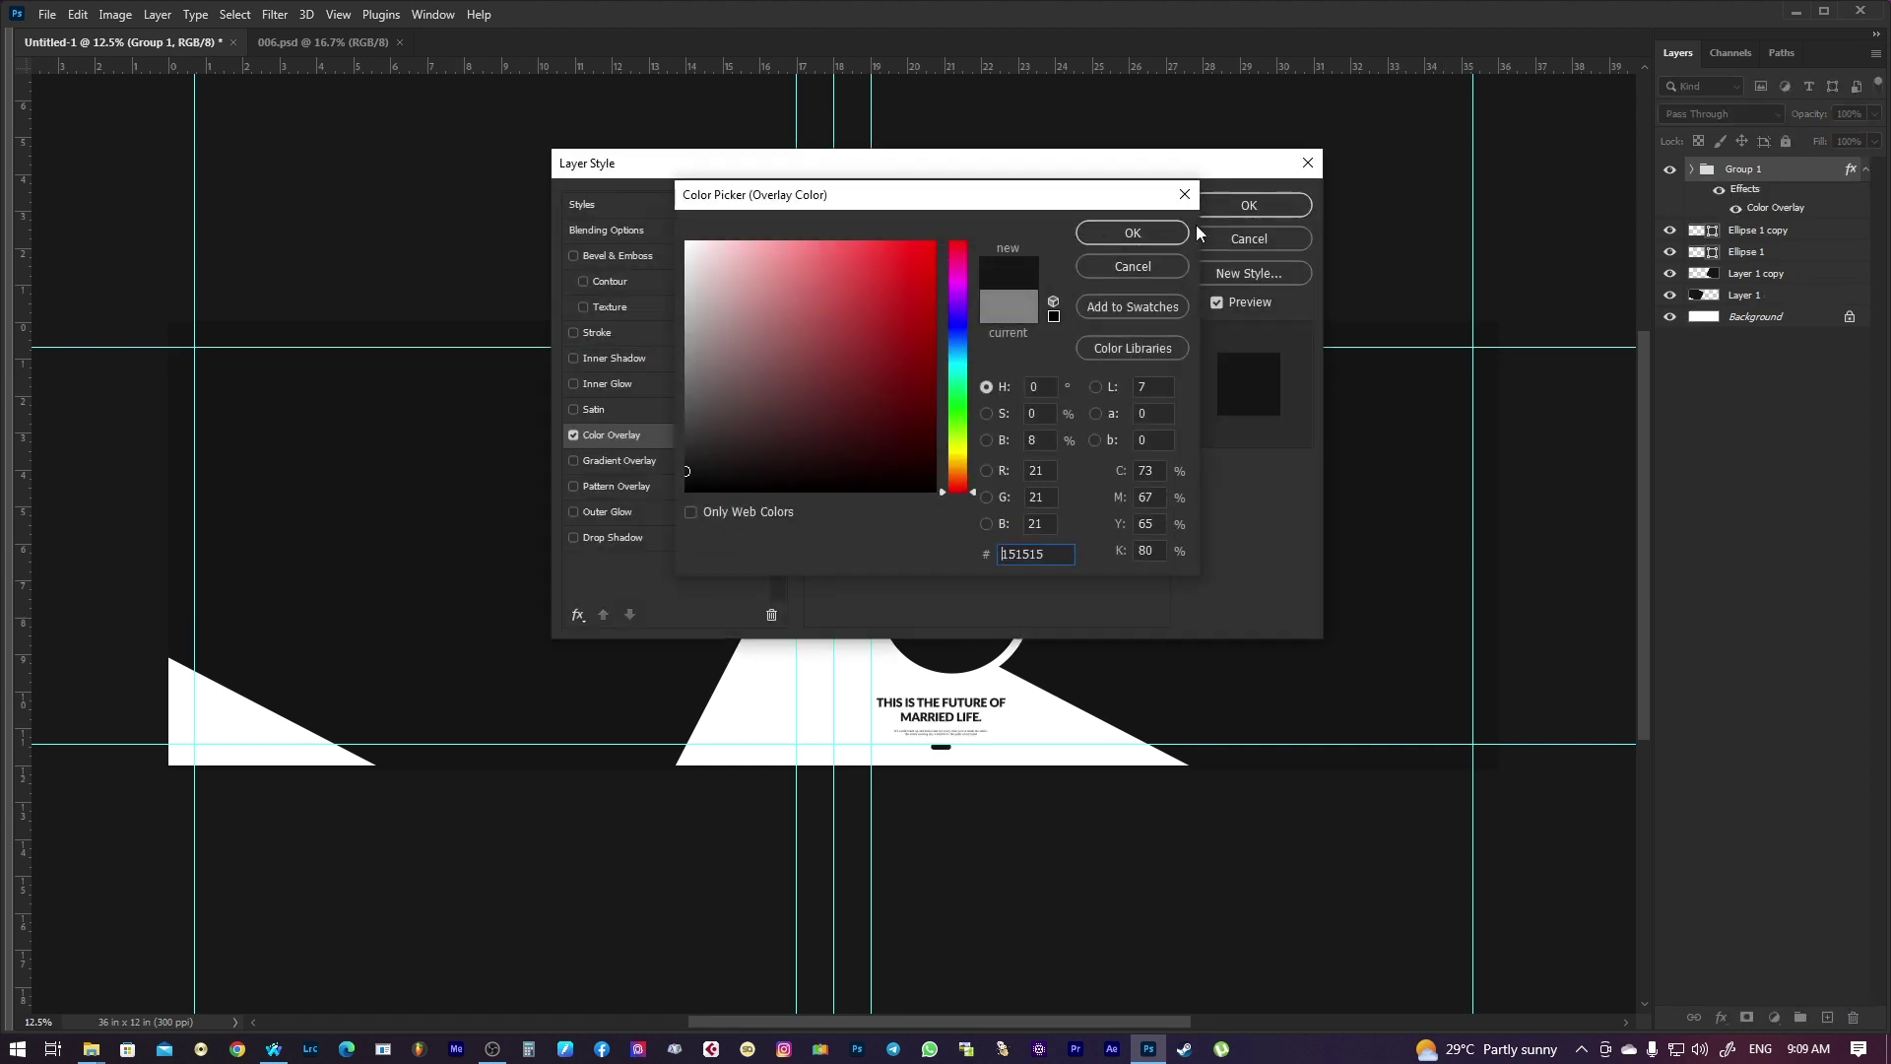
{"action": "left_click", "coordinate": [1133, 233]}
{"action": "left_click", "coordinate": [1249, 206]}
{"action": "mouse_move", "coordinate": [1016, 662]}
{"action": "left_mouse_down"}
{"action": "mouse_move", "coordinate": [1050, 668]}
{"action": "mouse_move", "coordinate": [1015, 642]}
{"action": "left_mouse_up"}
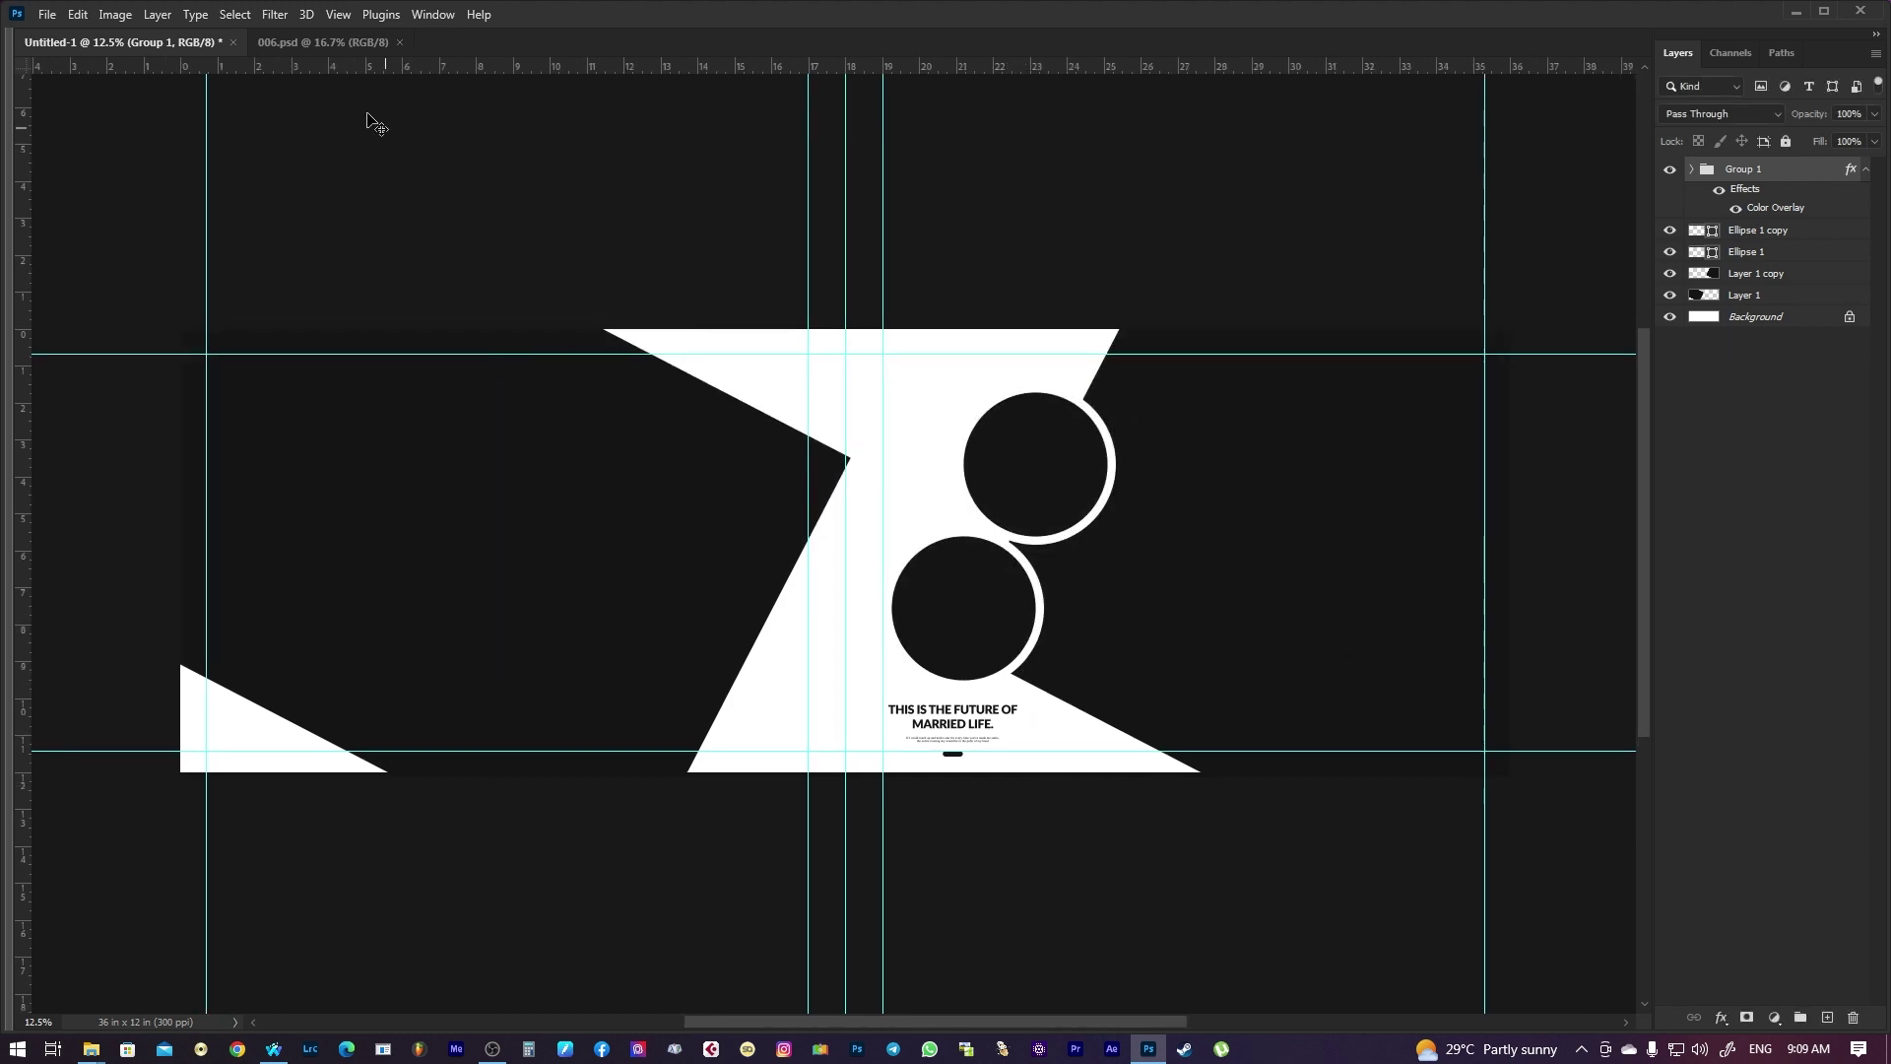
{"action": "left_click", "coordinate": [319, 41]}
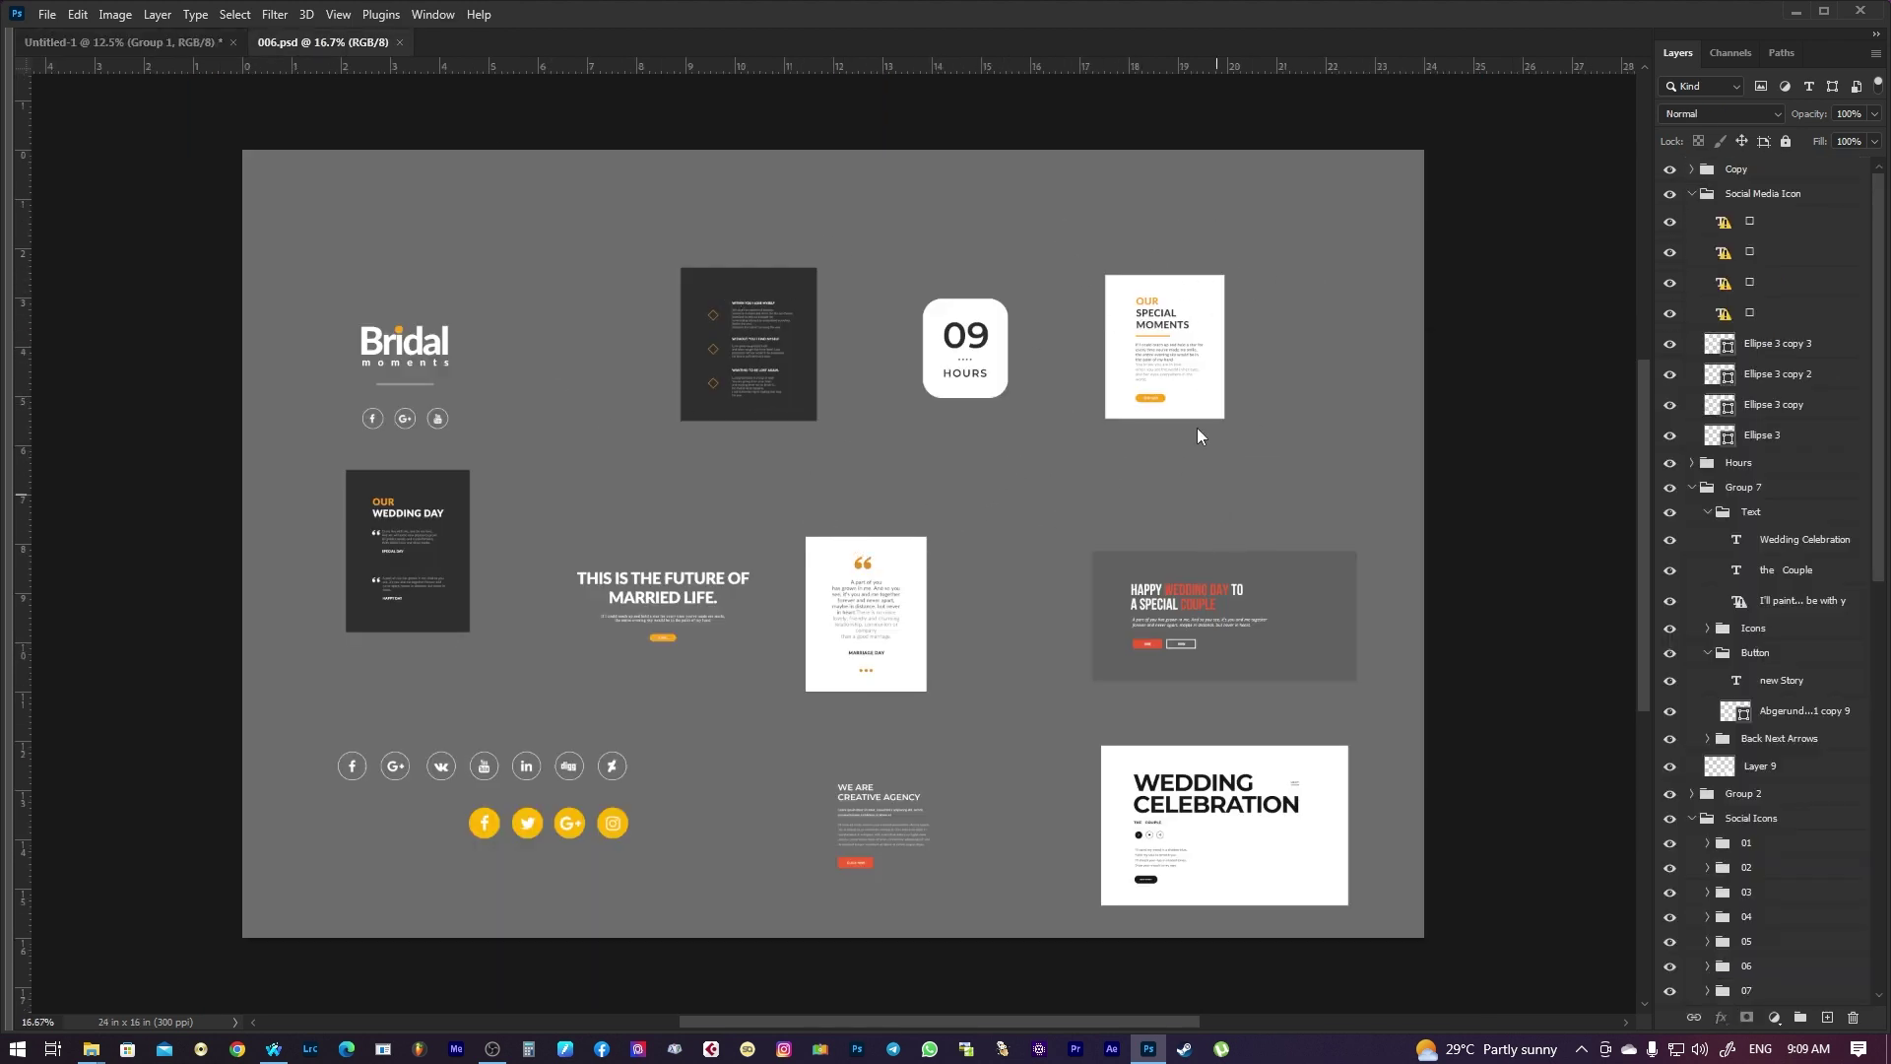
Copy the Our Special Moments card from 006.psd into the banner and enlarge it above the circles
{"action": "left_click_drag", "start_coordinate": [1211, 467], "coordinate": [798, 563]}
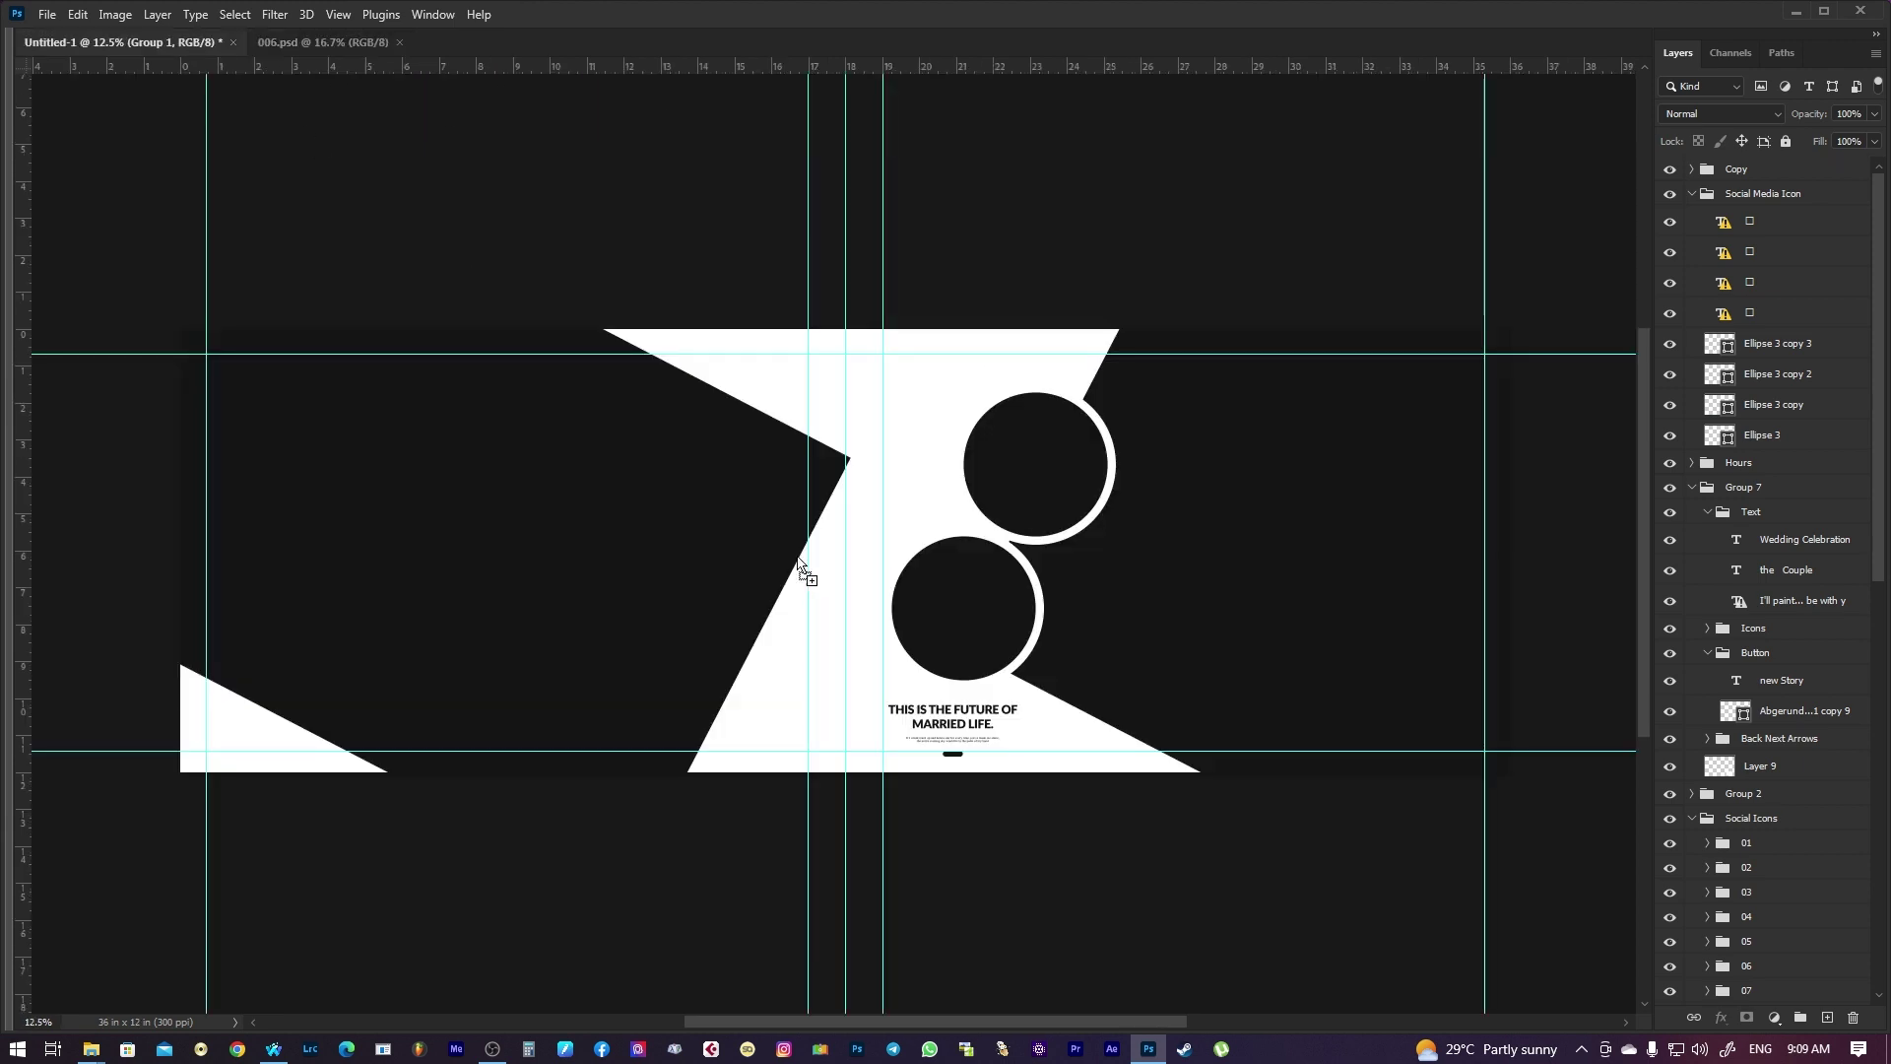
{"action": "mouse_move", "coordinate": [798, 563]}
{"action": "left_mouse_down"}
{"action": "mouse_move", "coordinate": [974, 447]}
{"action": "mouse_move", "coordinate": [1048, 542]}
{"action": "left_mouse_up"}
{"action": "key", "text": "z"}
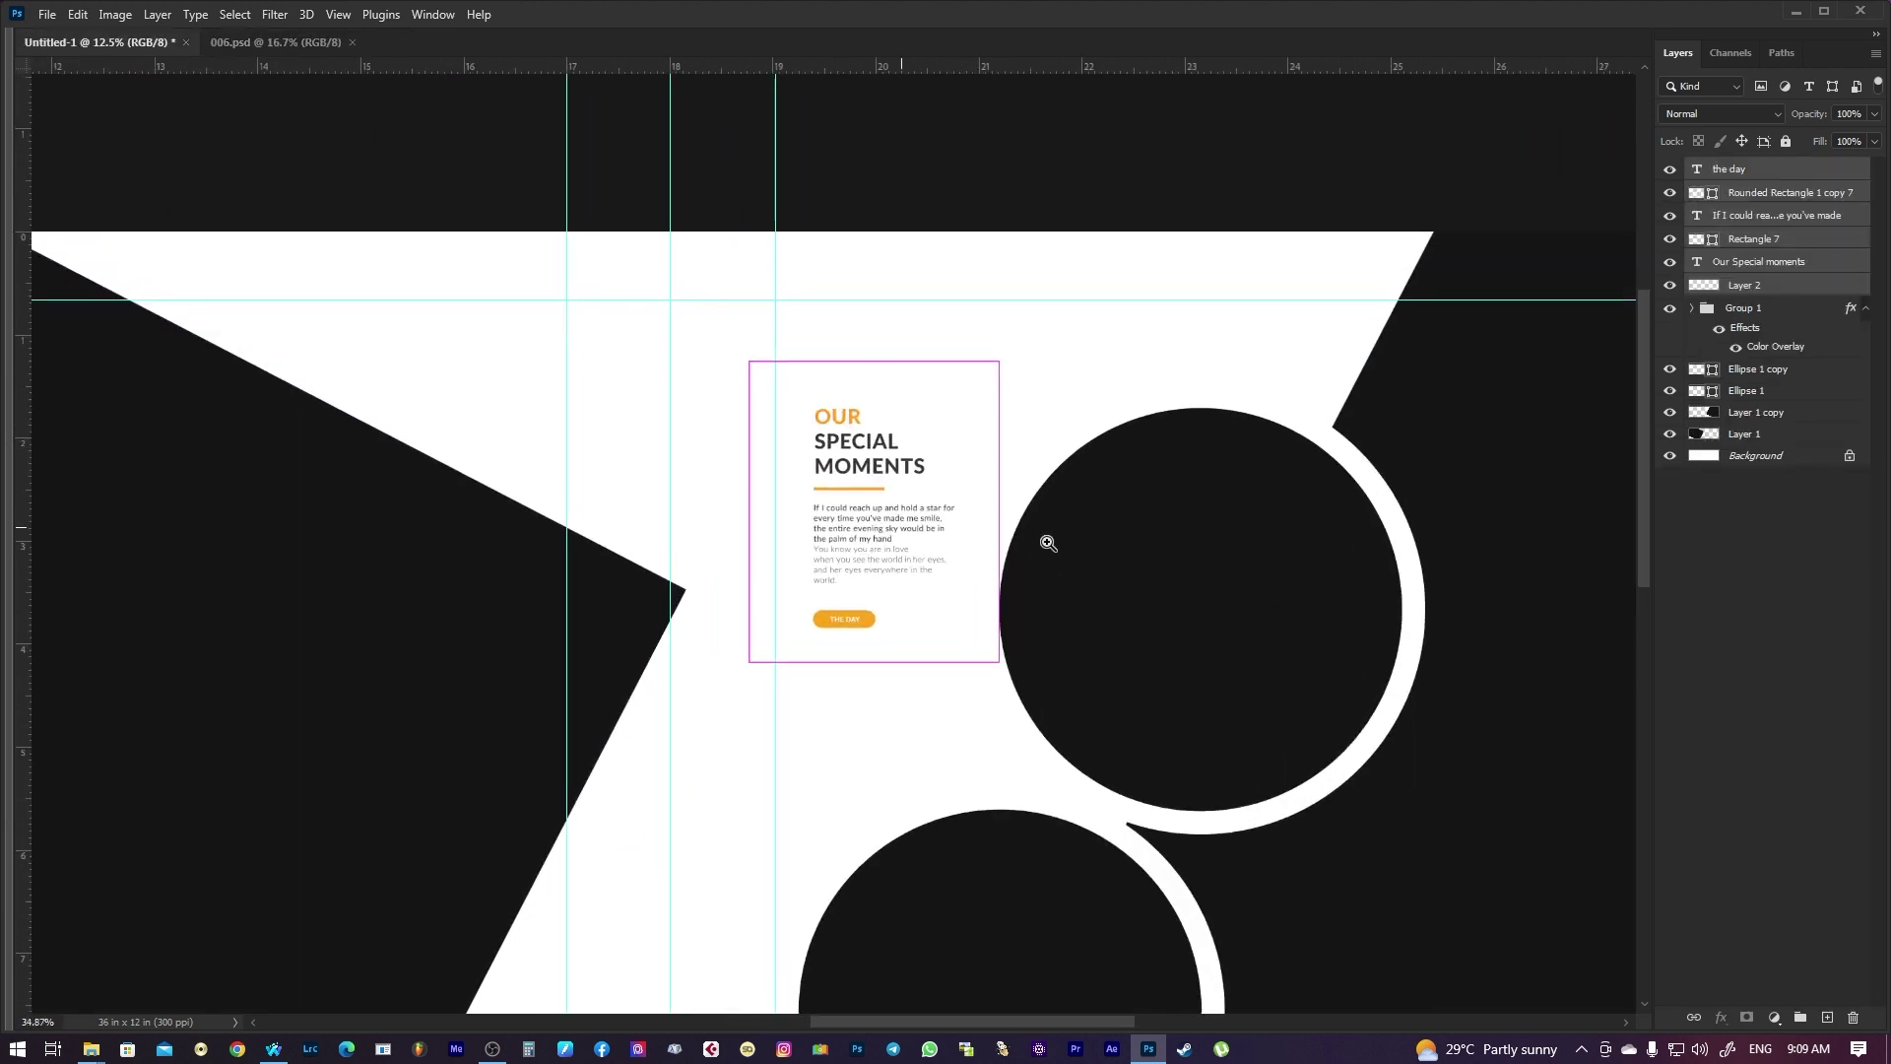
{"action": "left_click", "coordinate": [1690, 1017]}
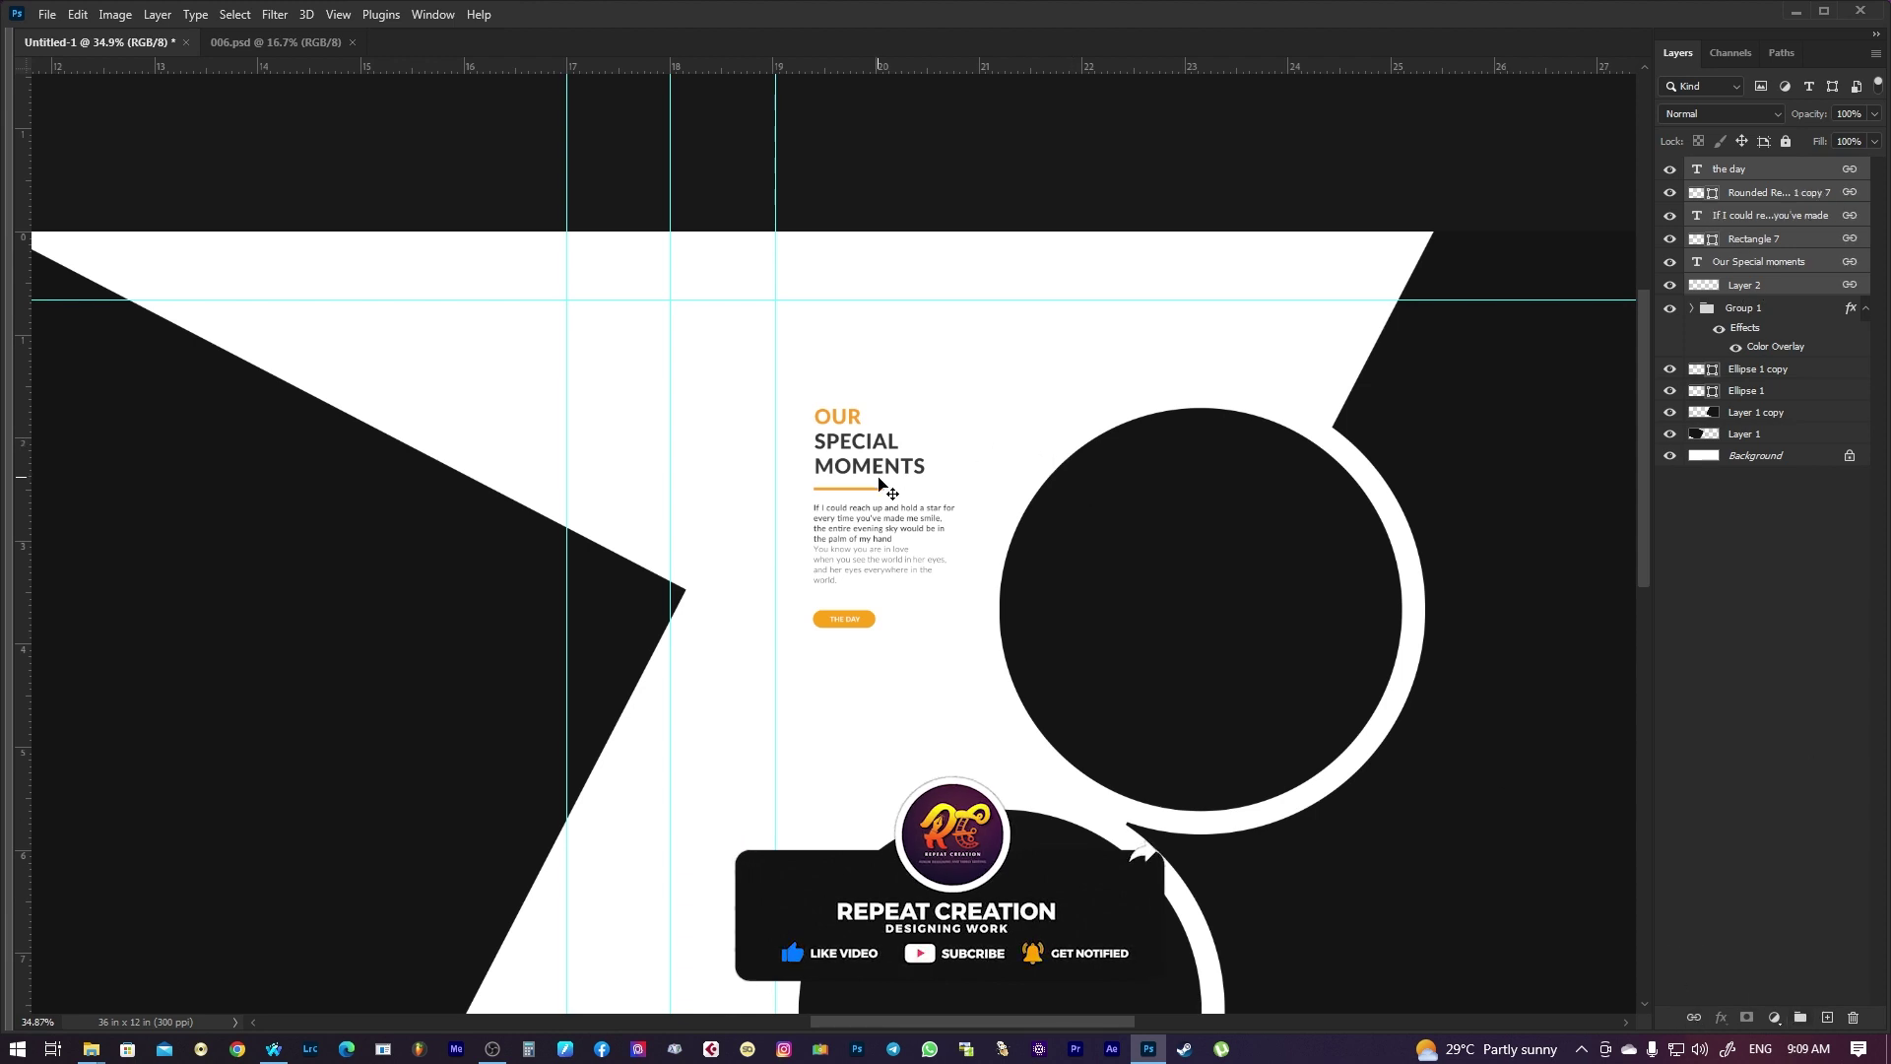
{"action": "left_click", "coordinate": [77, 14]}
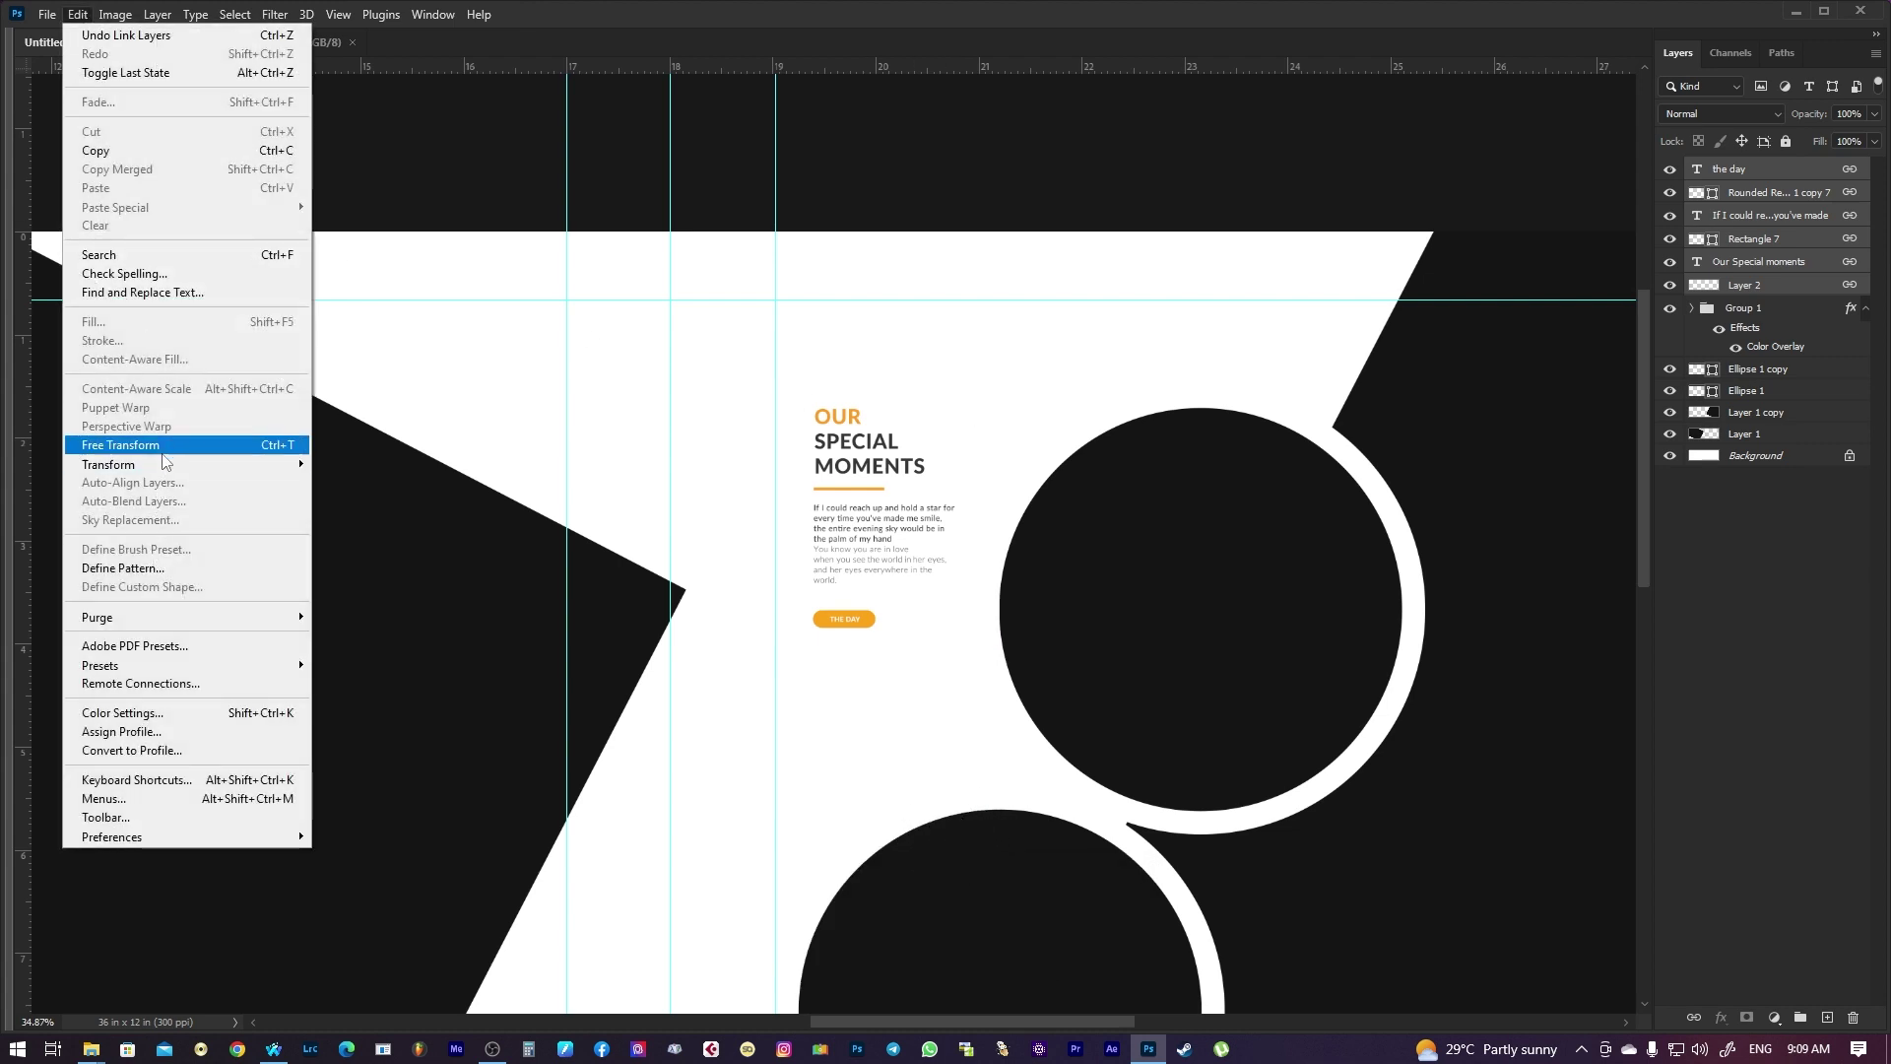
{"action": "left_click", "coordinate": [175, 454]}
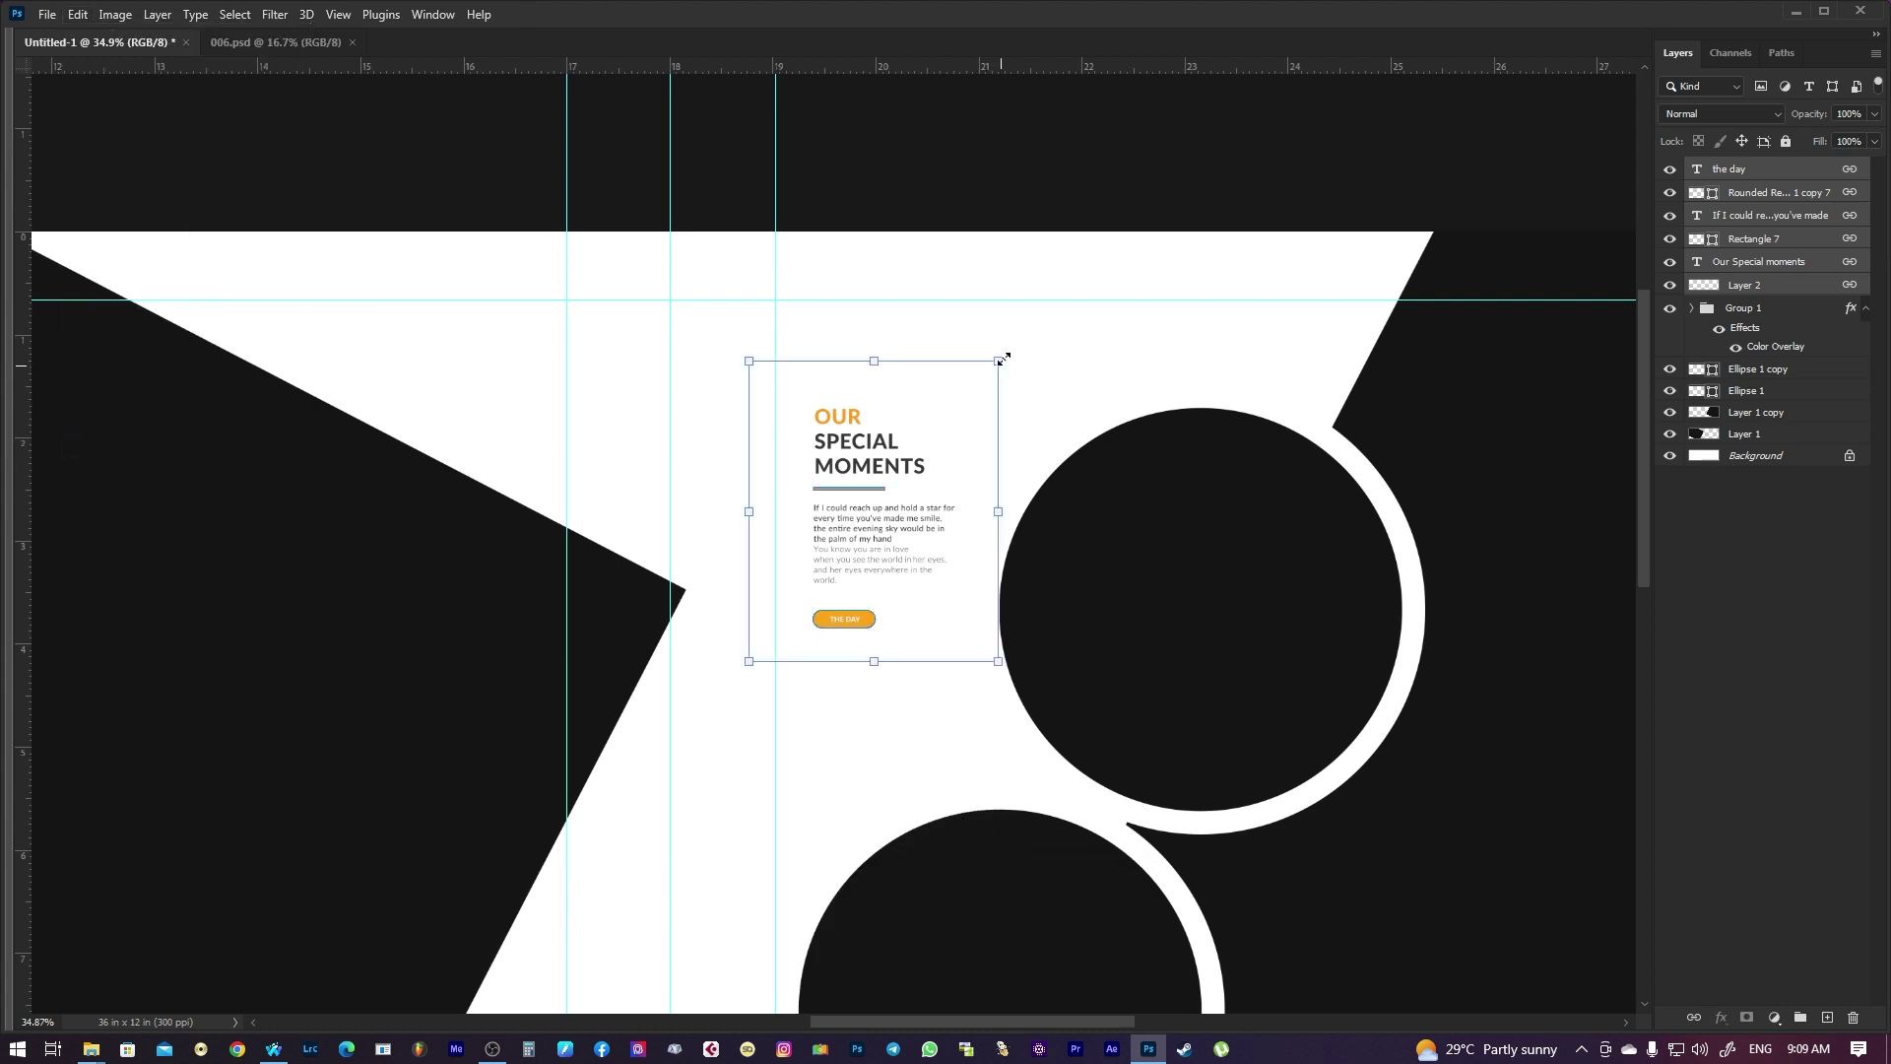
{"action": "left_click_drag", "start_coordinate": [1002, 361], "coordinate": [1043, 263]}
{"action": "key", "text": "Return"}
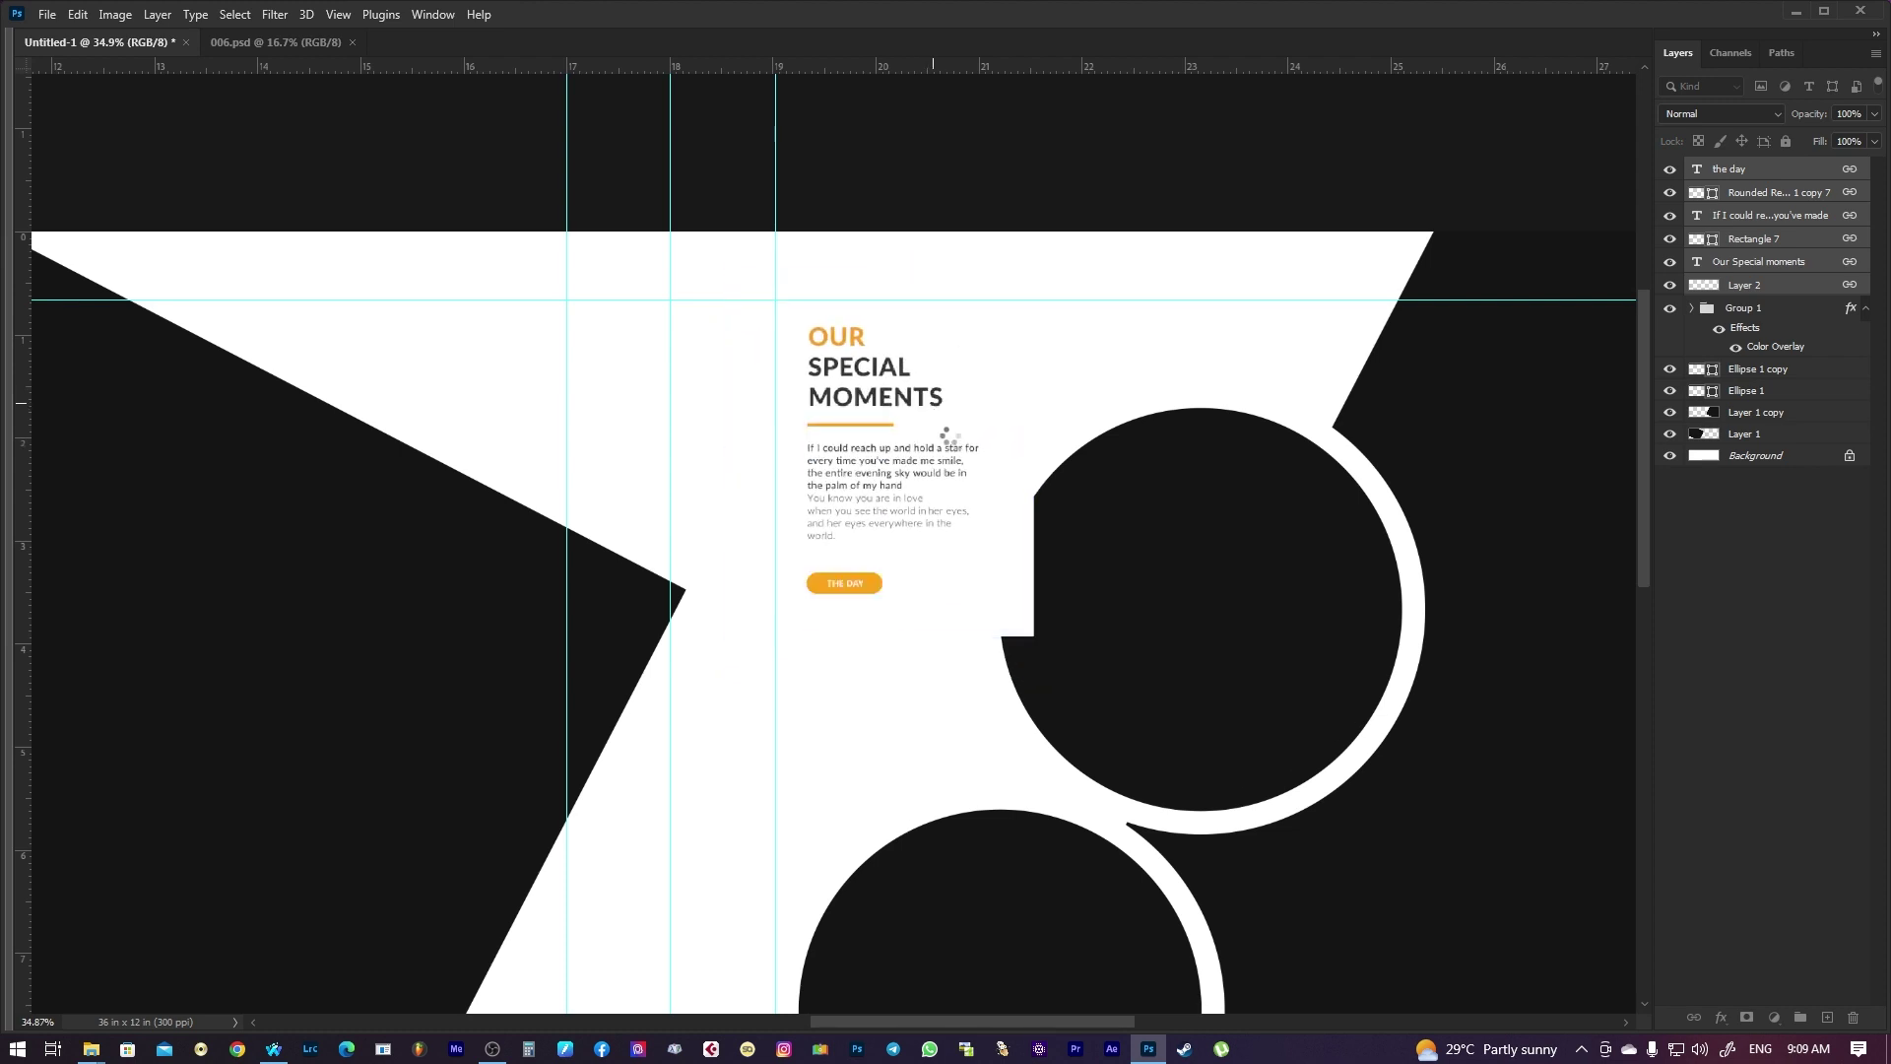
Hide Layer 2 and zoom out to view the whole banner
{"action": "right_click", "coordinate": [1020, 373]}
{"action": "left_click", "coordinate": [1044, 384]}
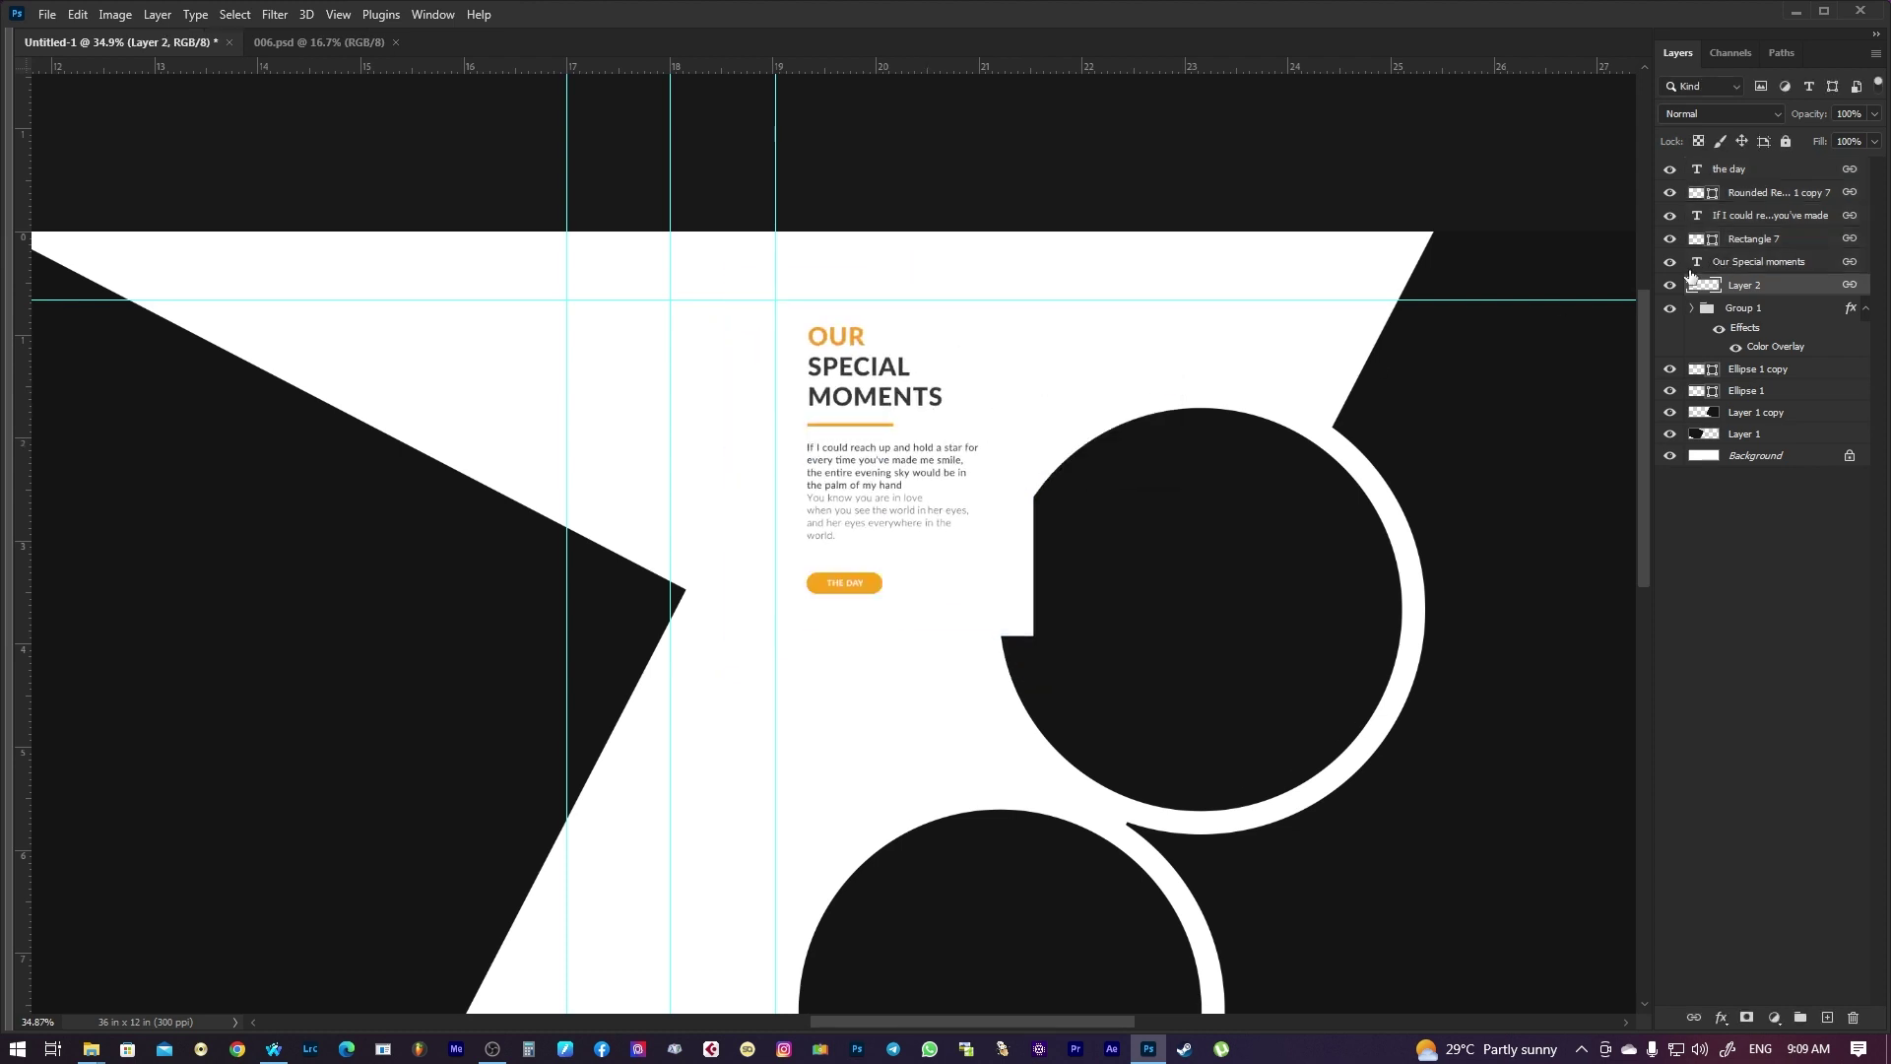
{"action": "left_click", "coordinate": [1670, 284]}
{"action": "right_click", "coordinate": [1113, 483]}
{"action": "scroll", "coordinate": [1123, 513], "scroll_direction": "down", "scroll_amount": 3}
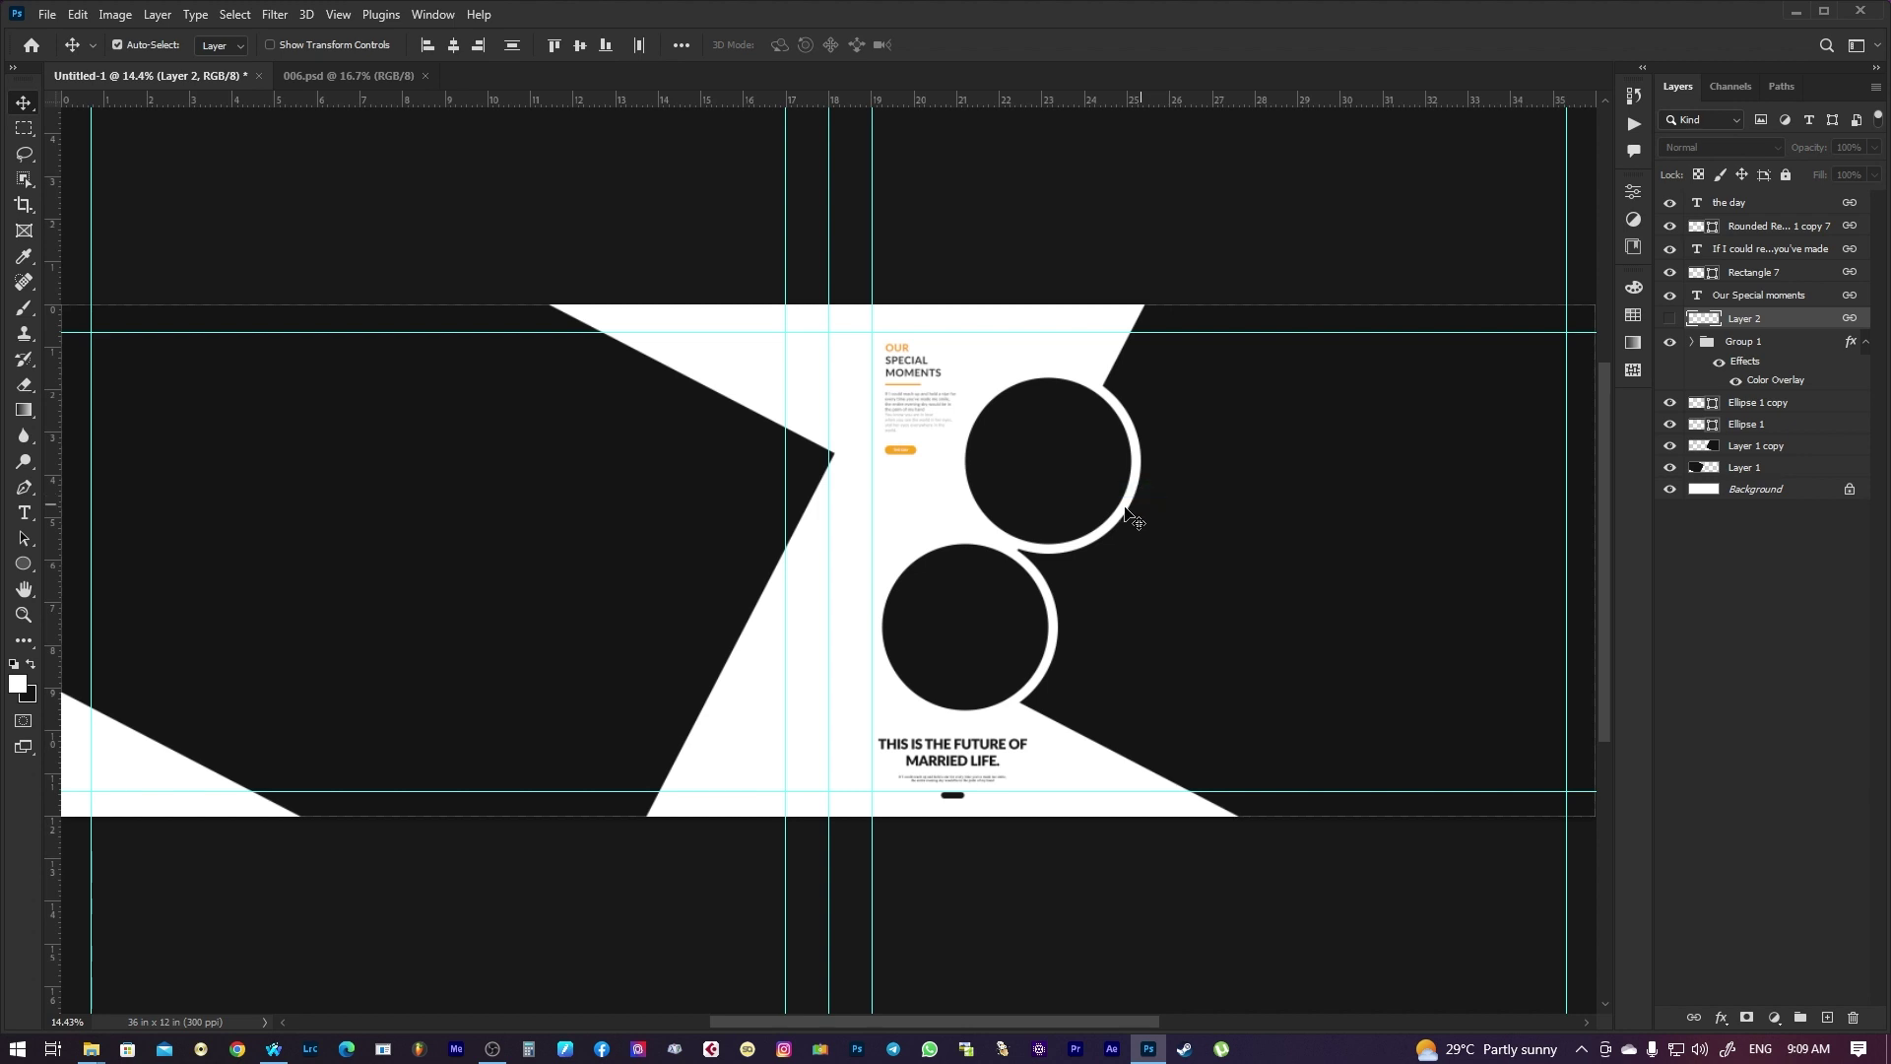
{"action": "key", "text": "Tab"}
{"action": "scroll", "coordinate": [1132, 507], "scroll_direction": "down", "scroll_amount": 1}
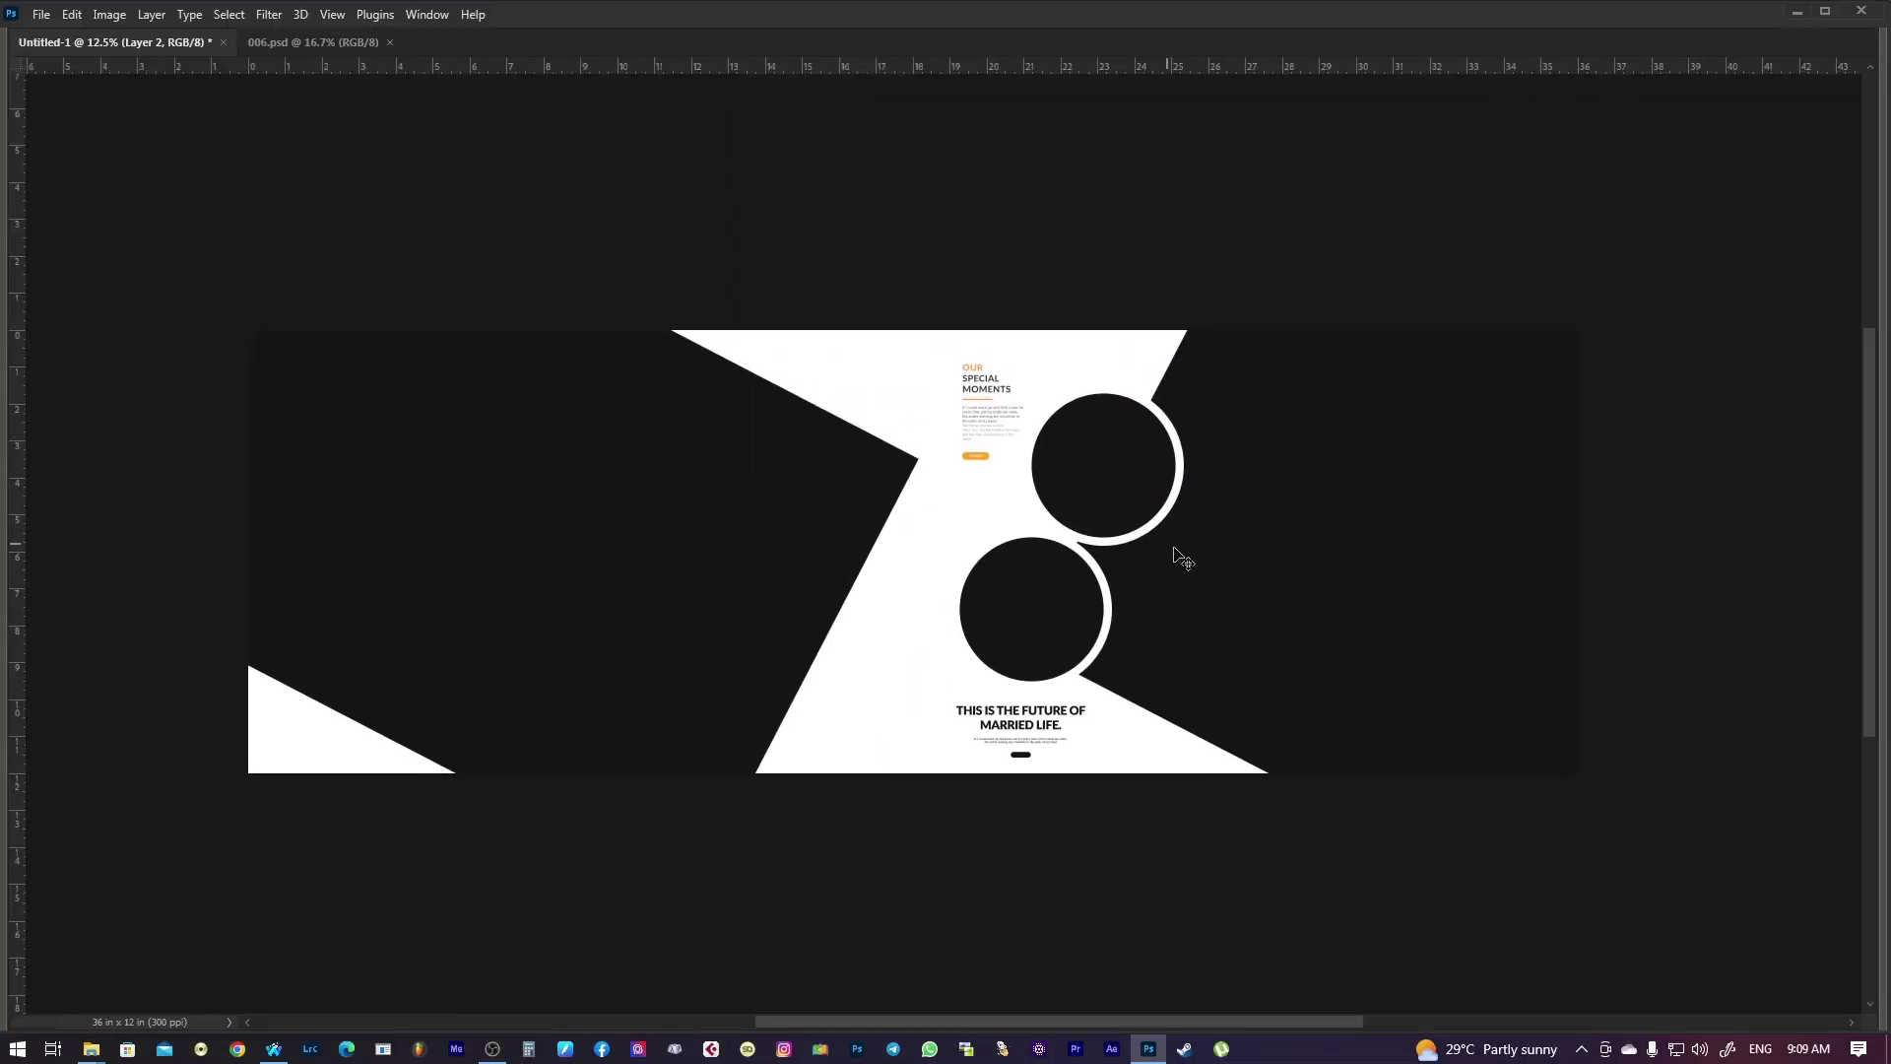
Set the pasteboard around the canvas to dark gray
{"action": "key", "text": "f"}
{"action": "key", "text": "f"}
{"action": "key", "text": "f"}
{"action": "key", "text": "f"}
{"action": "key", "text": "f"}
{"action": "key", "text": "f"}
{"action": "right_click", "coordinate": [1693, 414]}
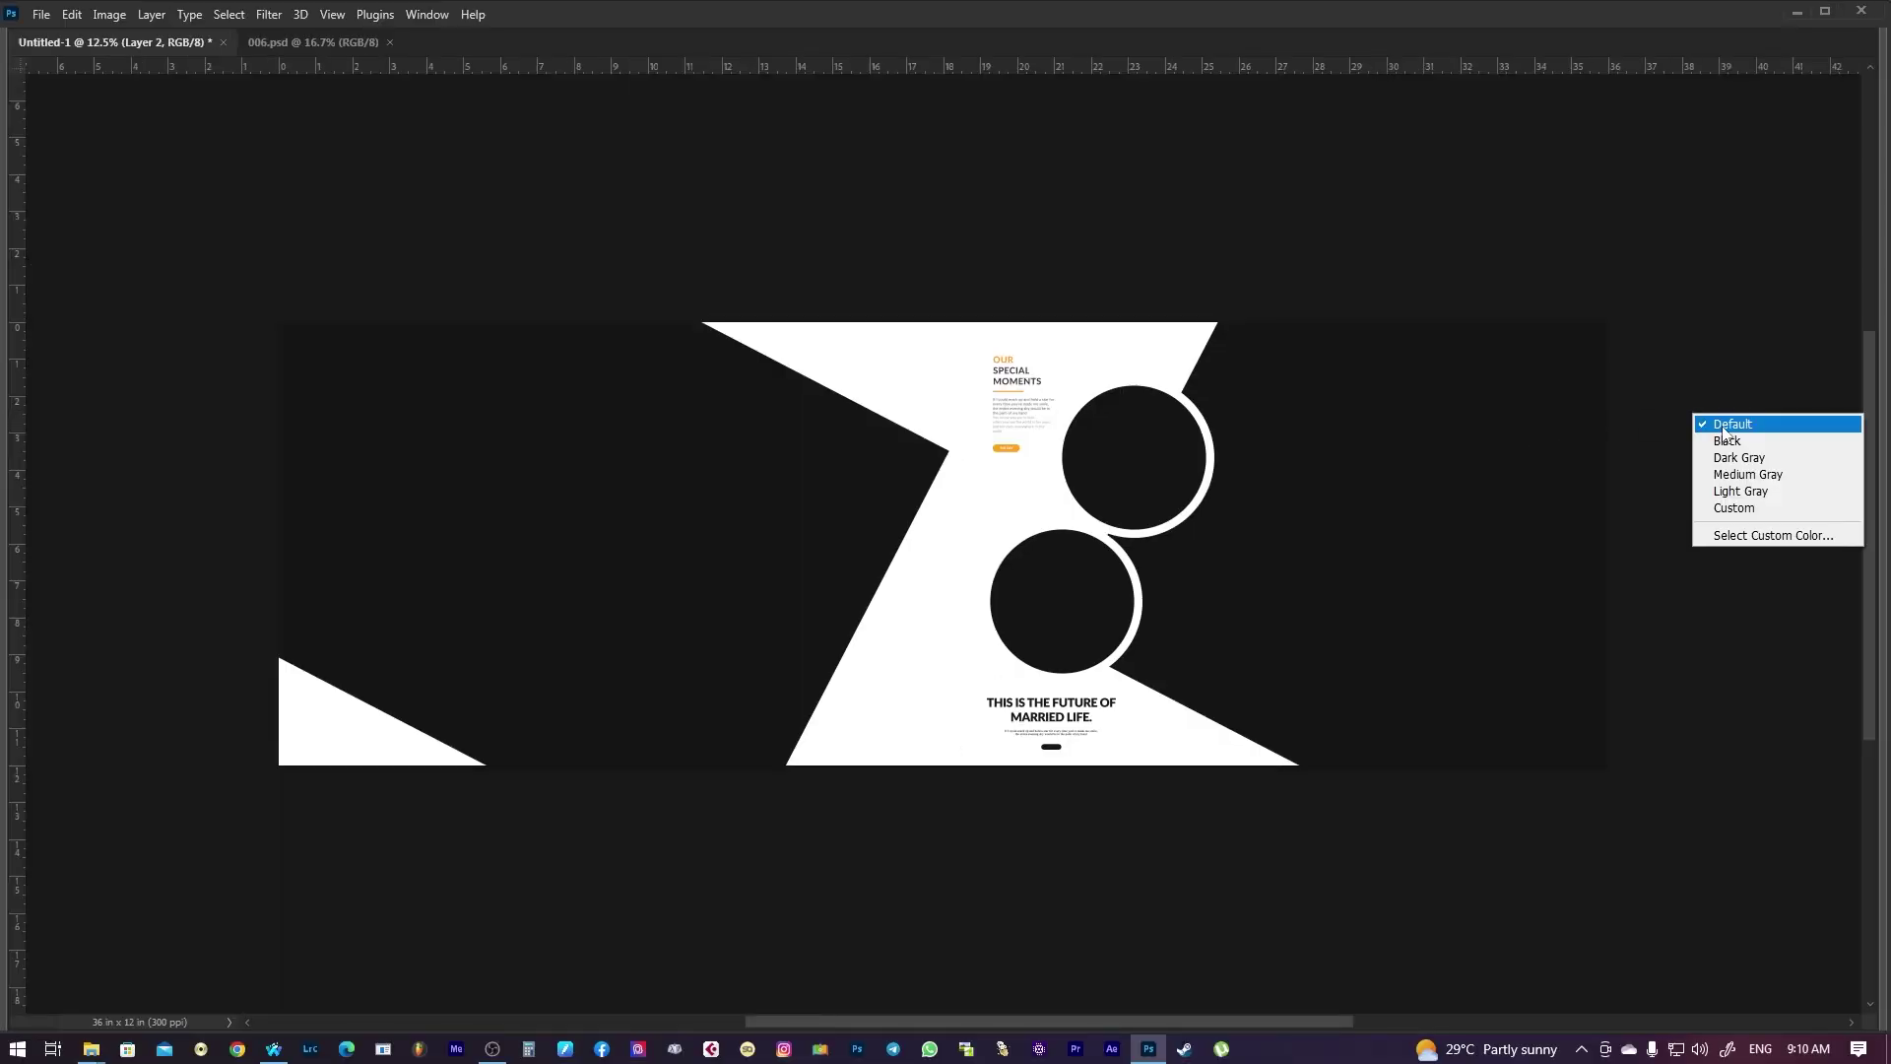
{"action": "left_click", "coordinate": [1726, 440]}
{"action": "right_click", "coordinate": [1683, 410]}
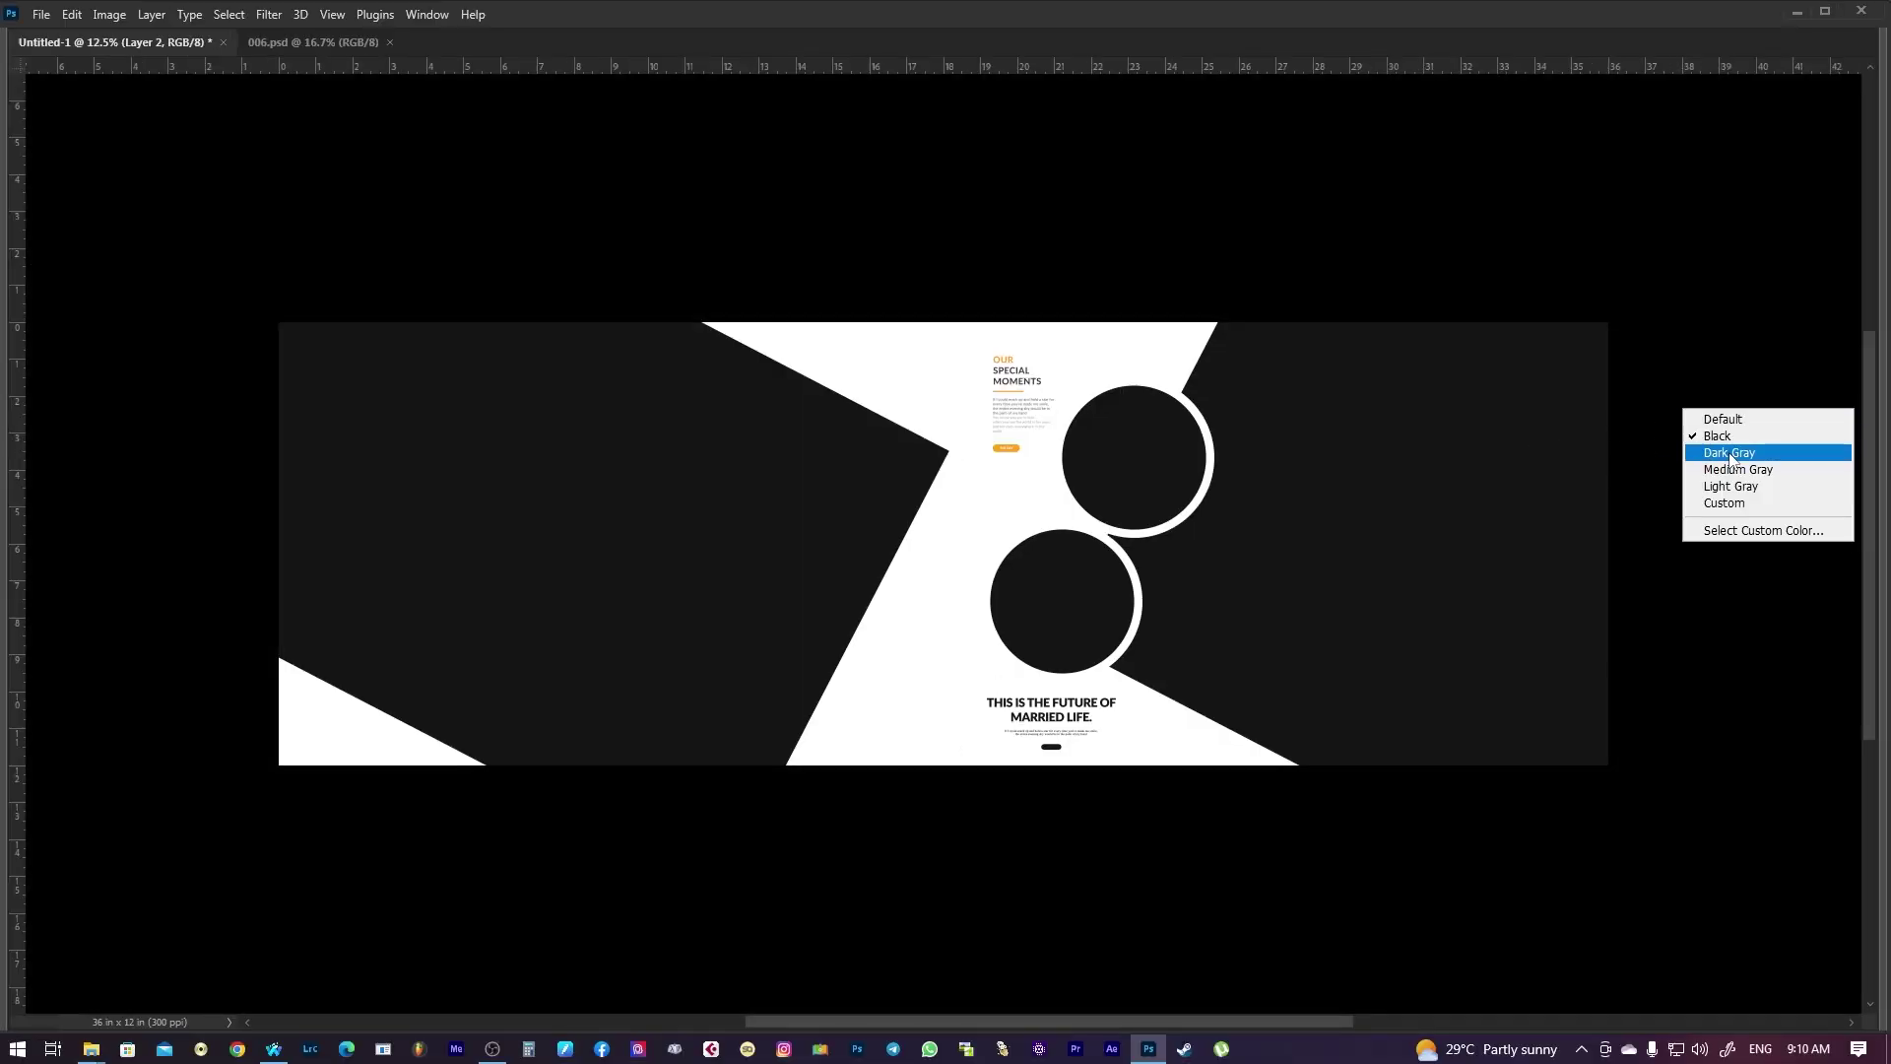
{"action": "left_click", "coordinate": [1731, 453]}
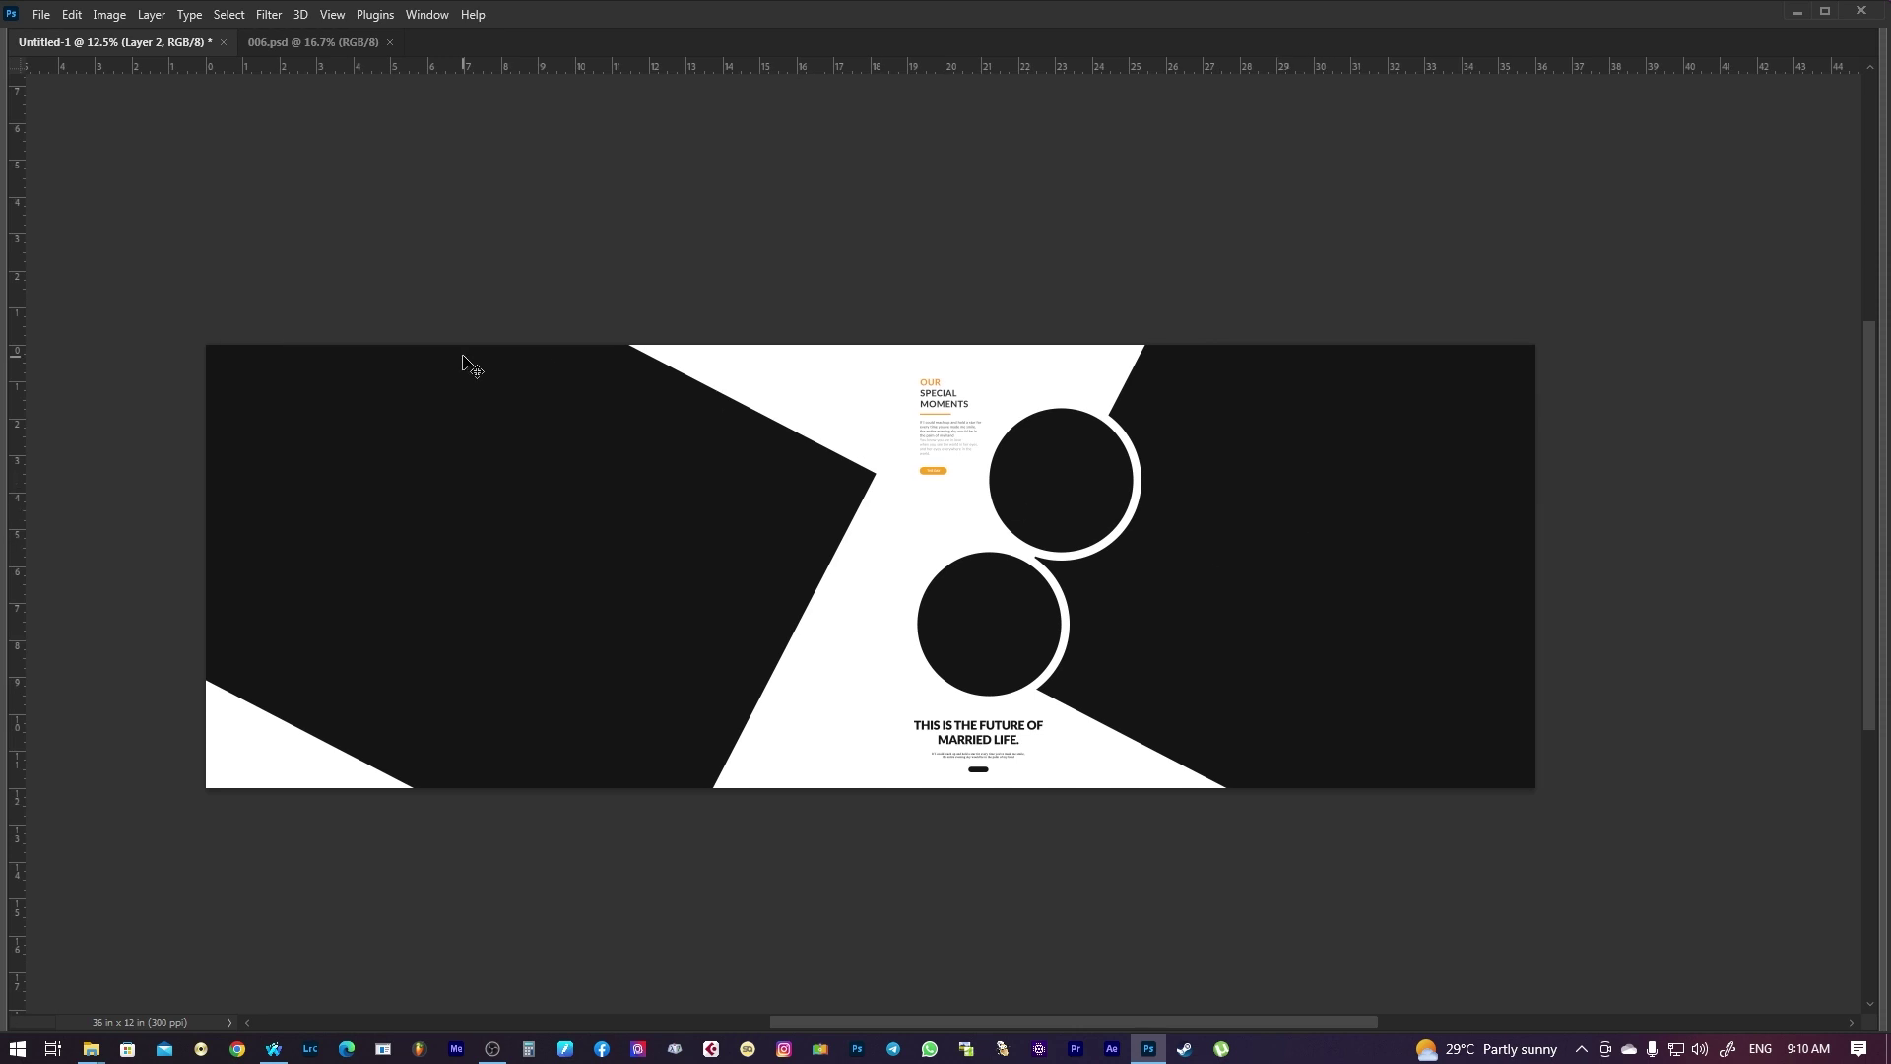
Select Layer 1 from the canvas layer list and restore the panels
{"action": "right_click", "coordinate": [461, 357]}
{"action": "left_click", "coordinate": [530, 373]}
{"action": "right_click", "coordinate": [585, 479]}
{"action": "left_click", "coordinate": [623, 490]}
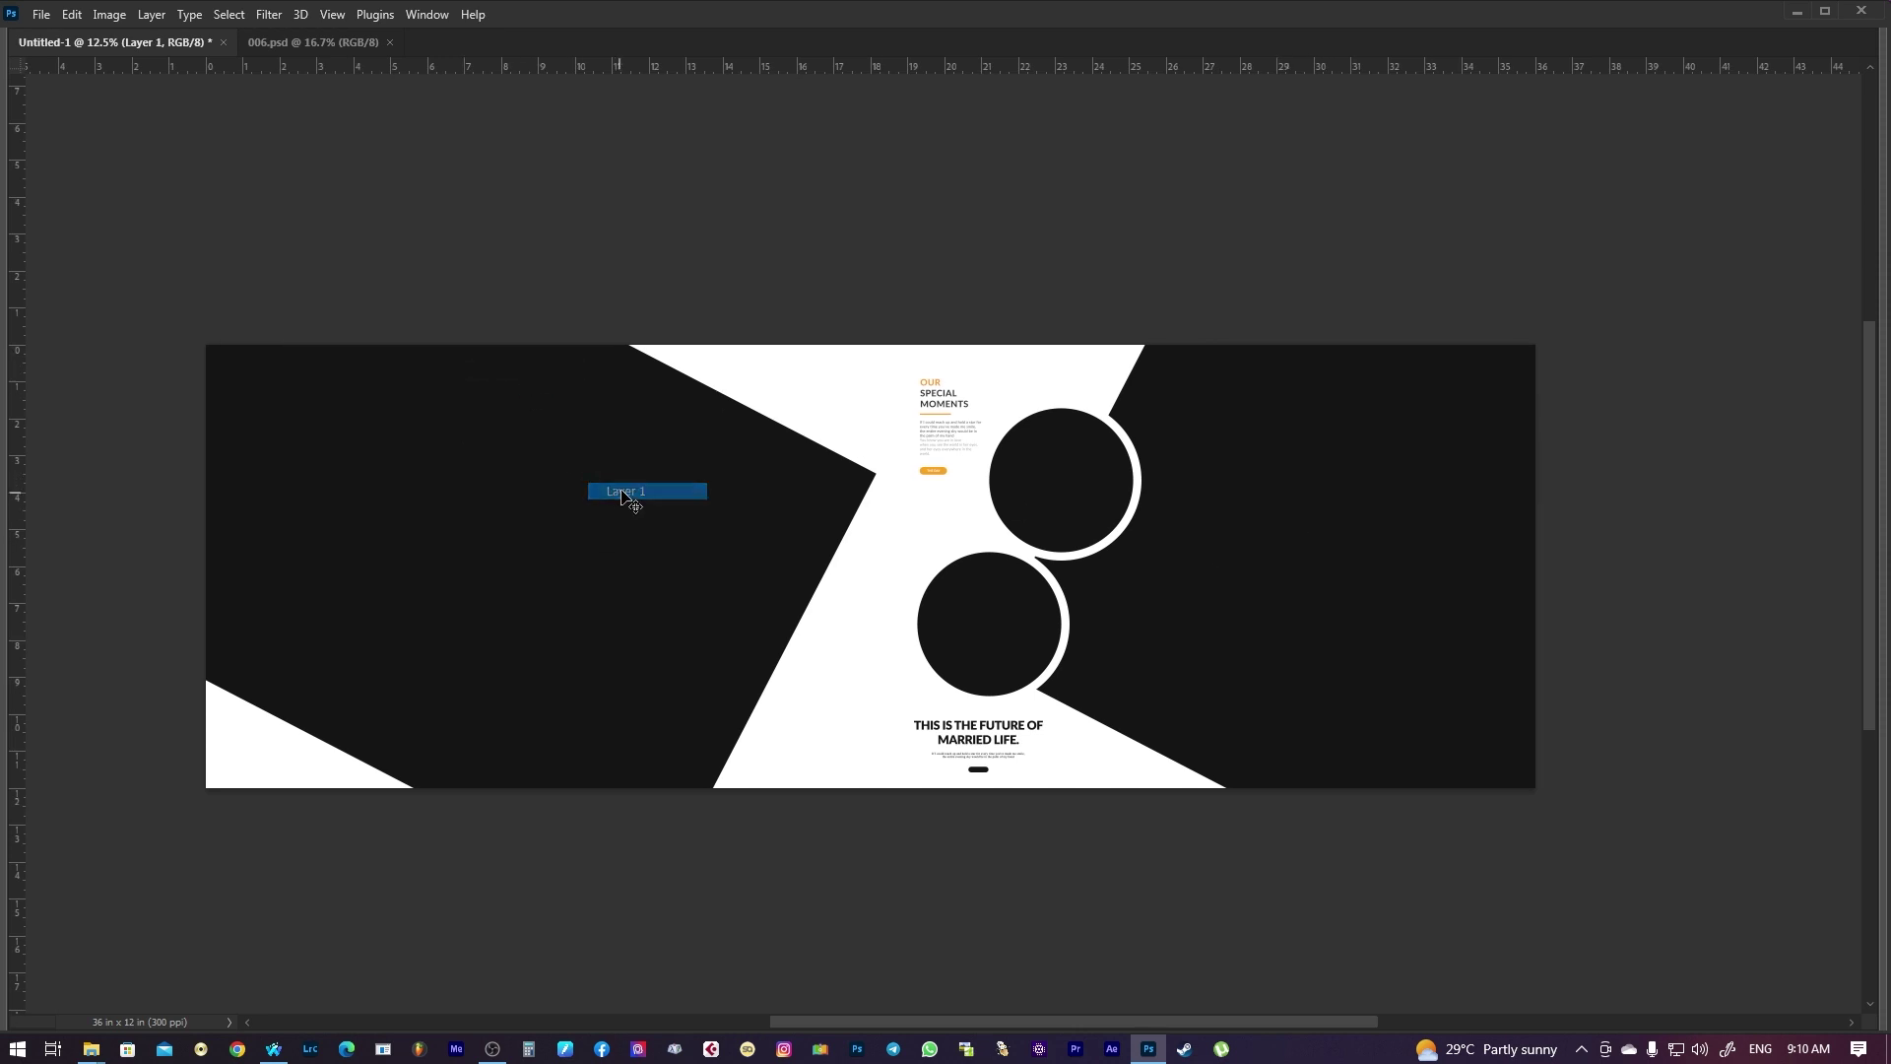
{"action": "key", "text": "Tab"}
{"action": "left_click", "coordinate": [589, 515]}
Convert Layer 1 and Layer 1 copy to smart objects, leaving Layer 1 active
{"action": "right_click", "coordinate": [1743, 477]}
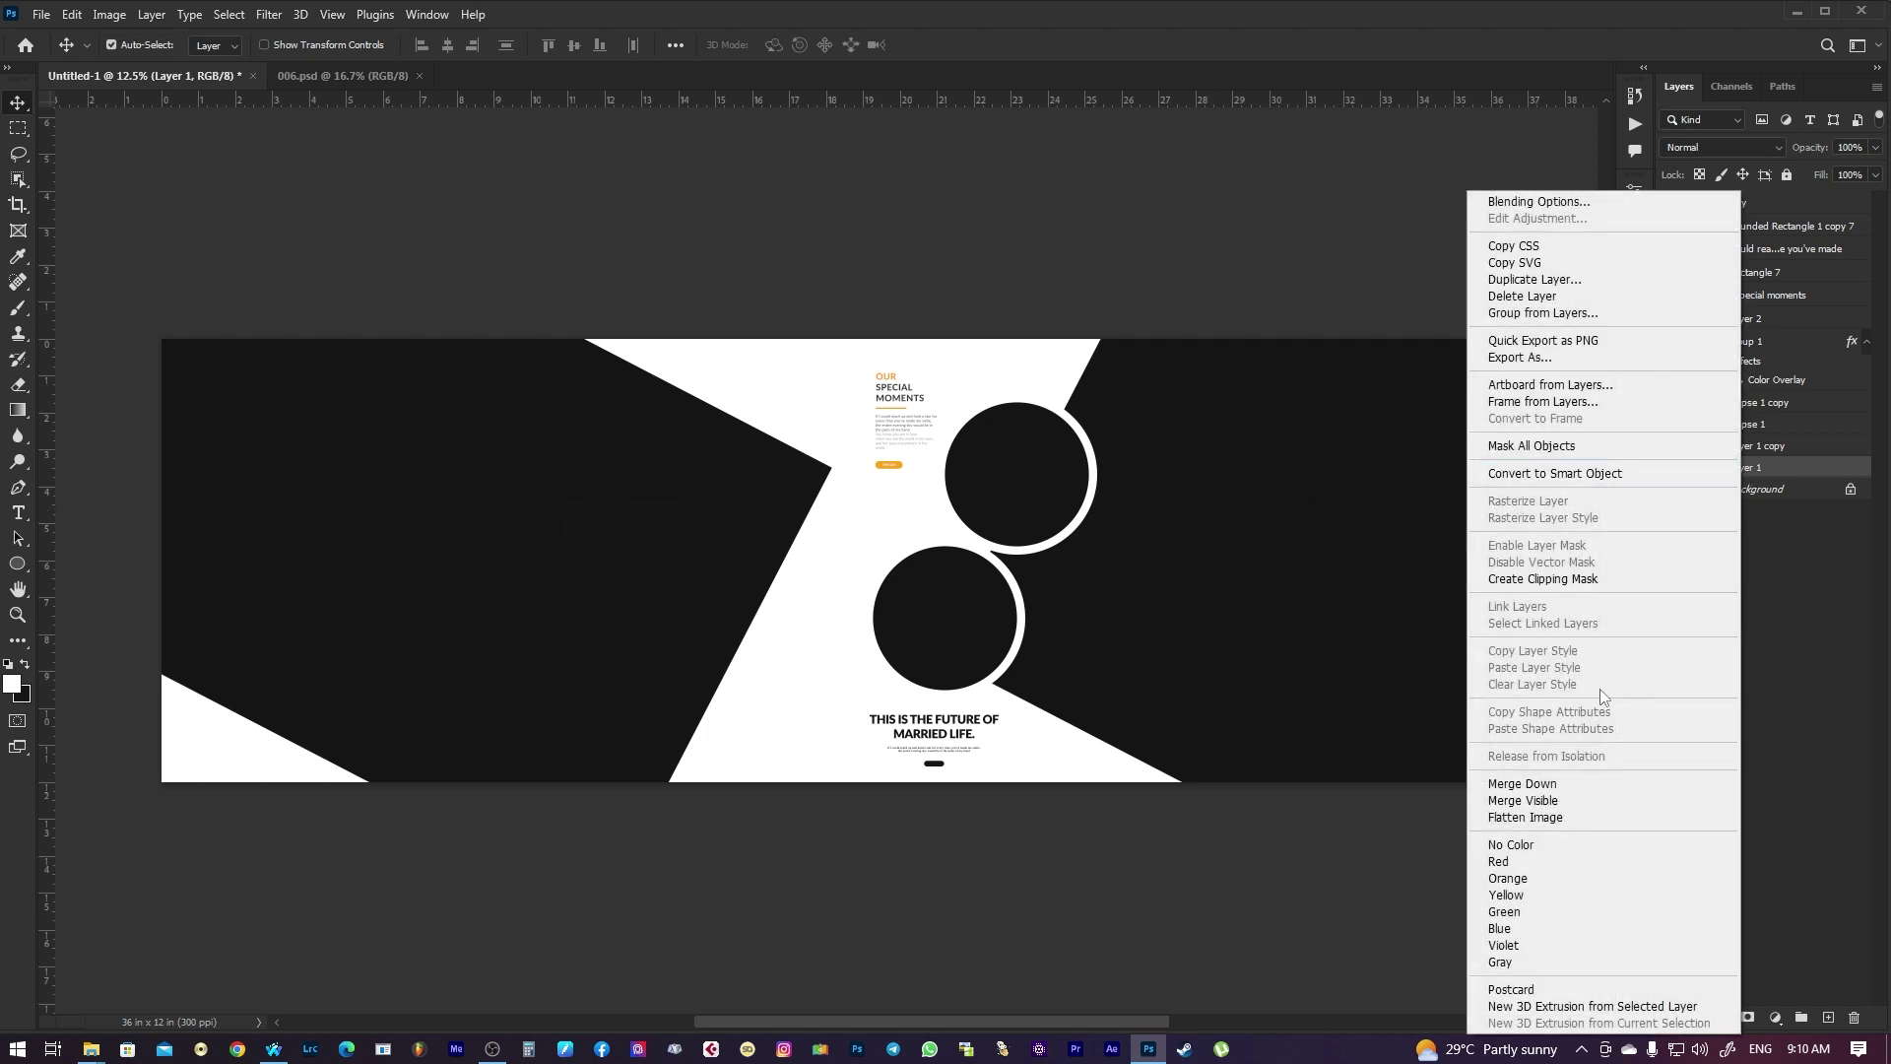
{"action": "left_click", "coordinate": [1531, 472]}
{"action": "left_click", "coordinate": [1289, 493]}
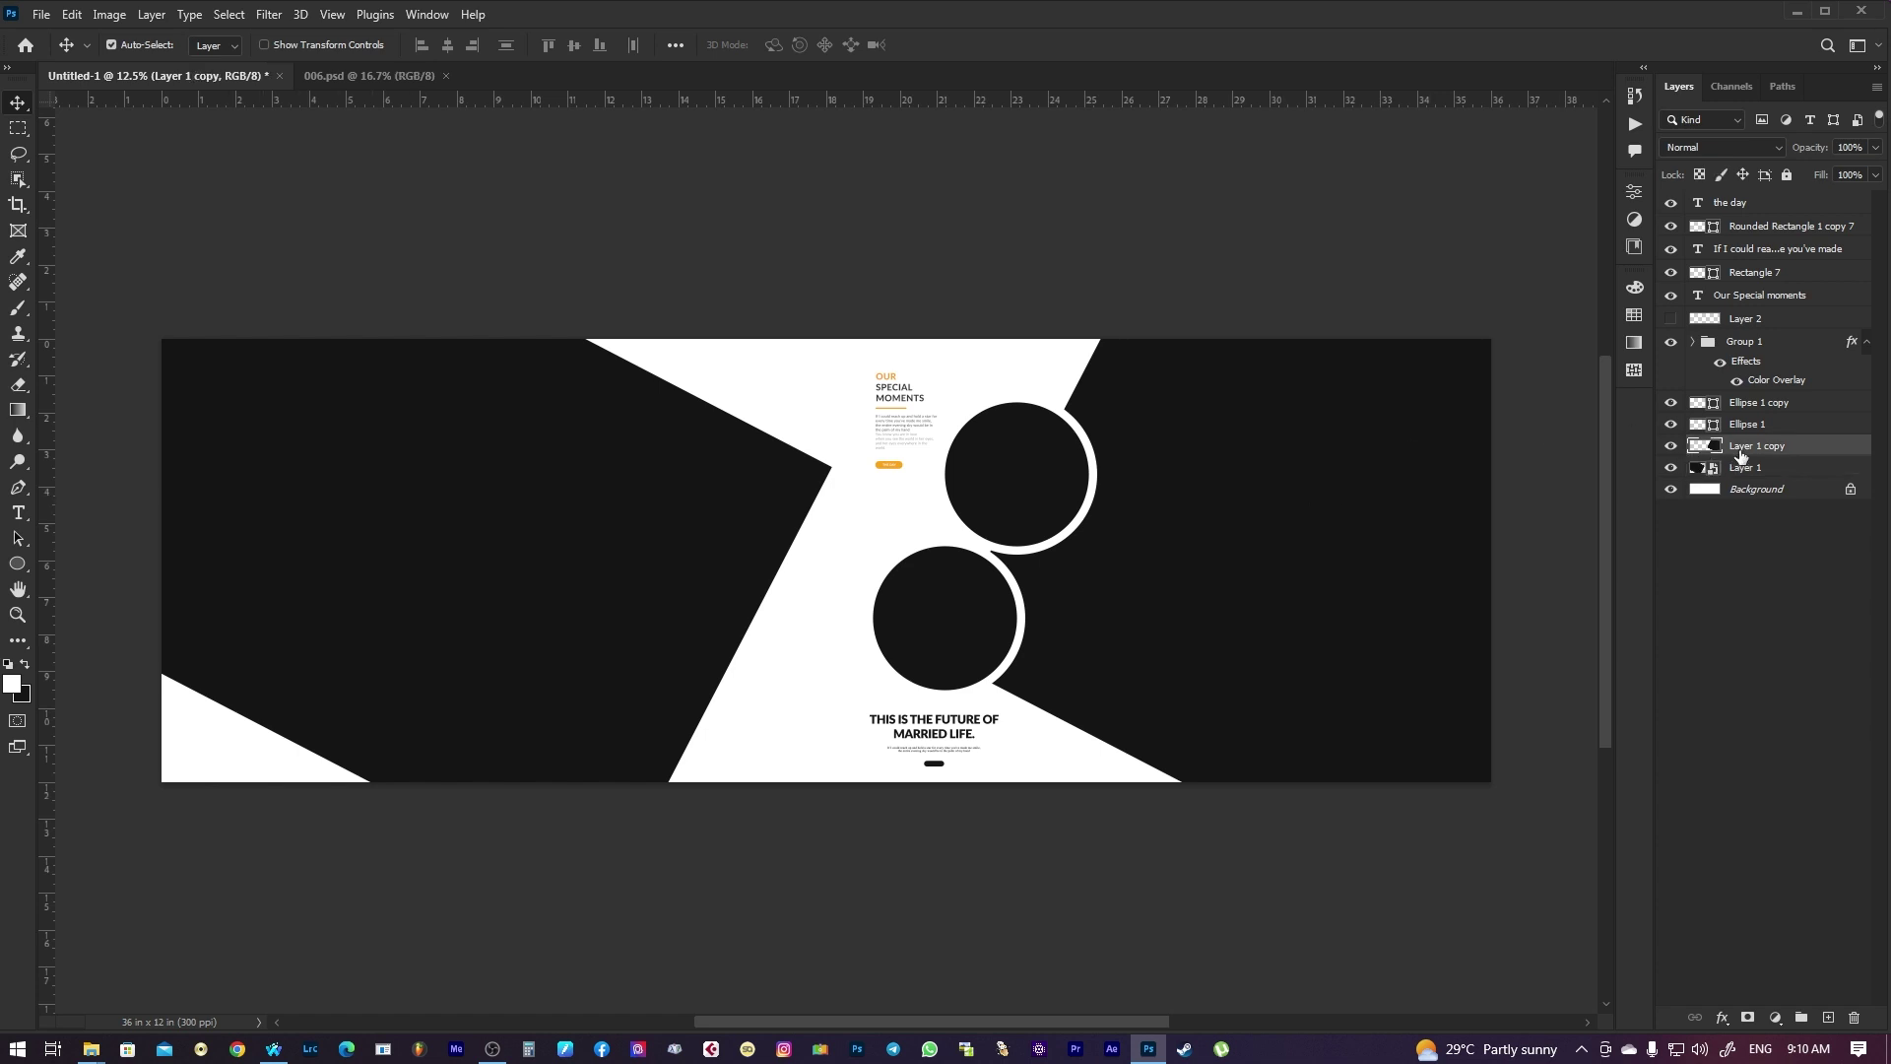
{"action": "right_click", "coordinate": [1739, 448]}
{"action": "left_click", "coordinate": [1527, 473]}
{"action": "left_click", "coordinate": [667, 493]}
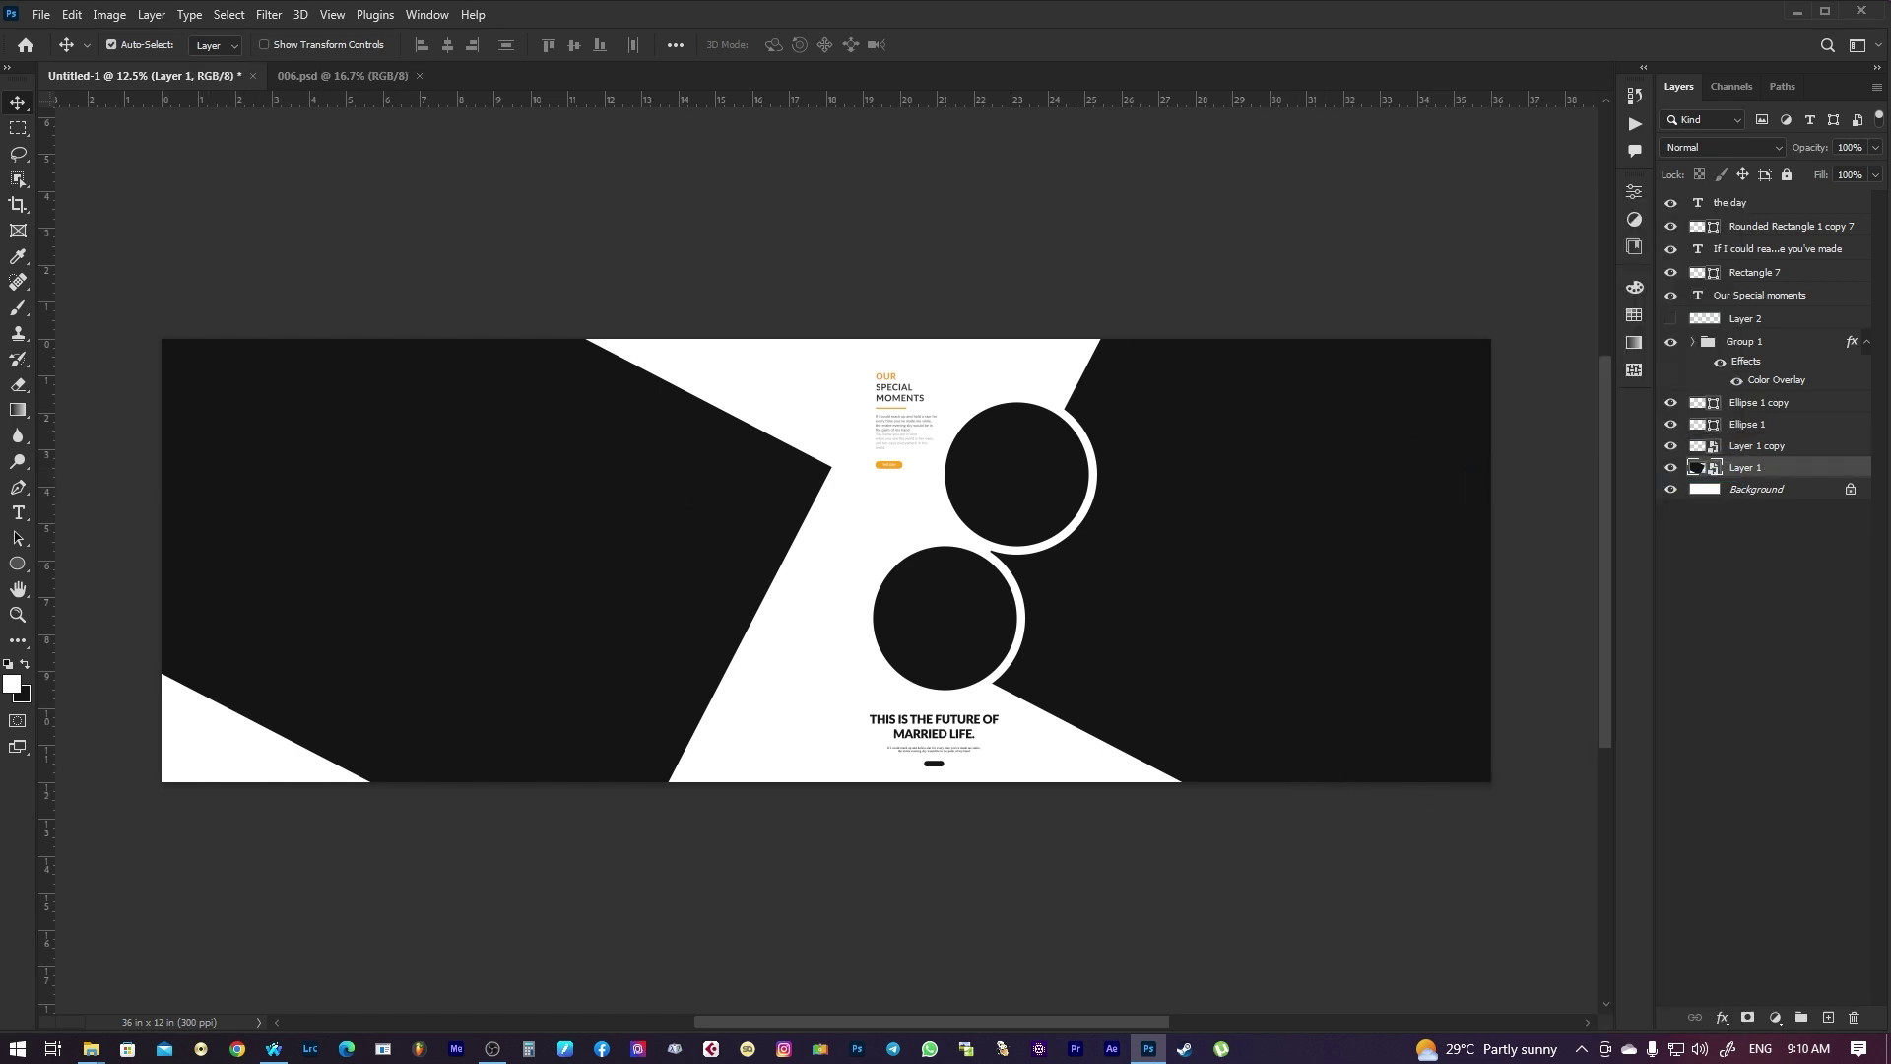
{"action": "left_click", "coordinate": [90, 1049]}
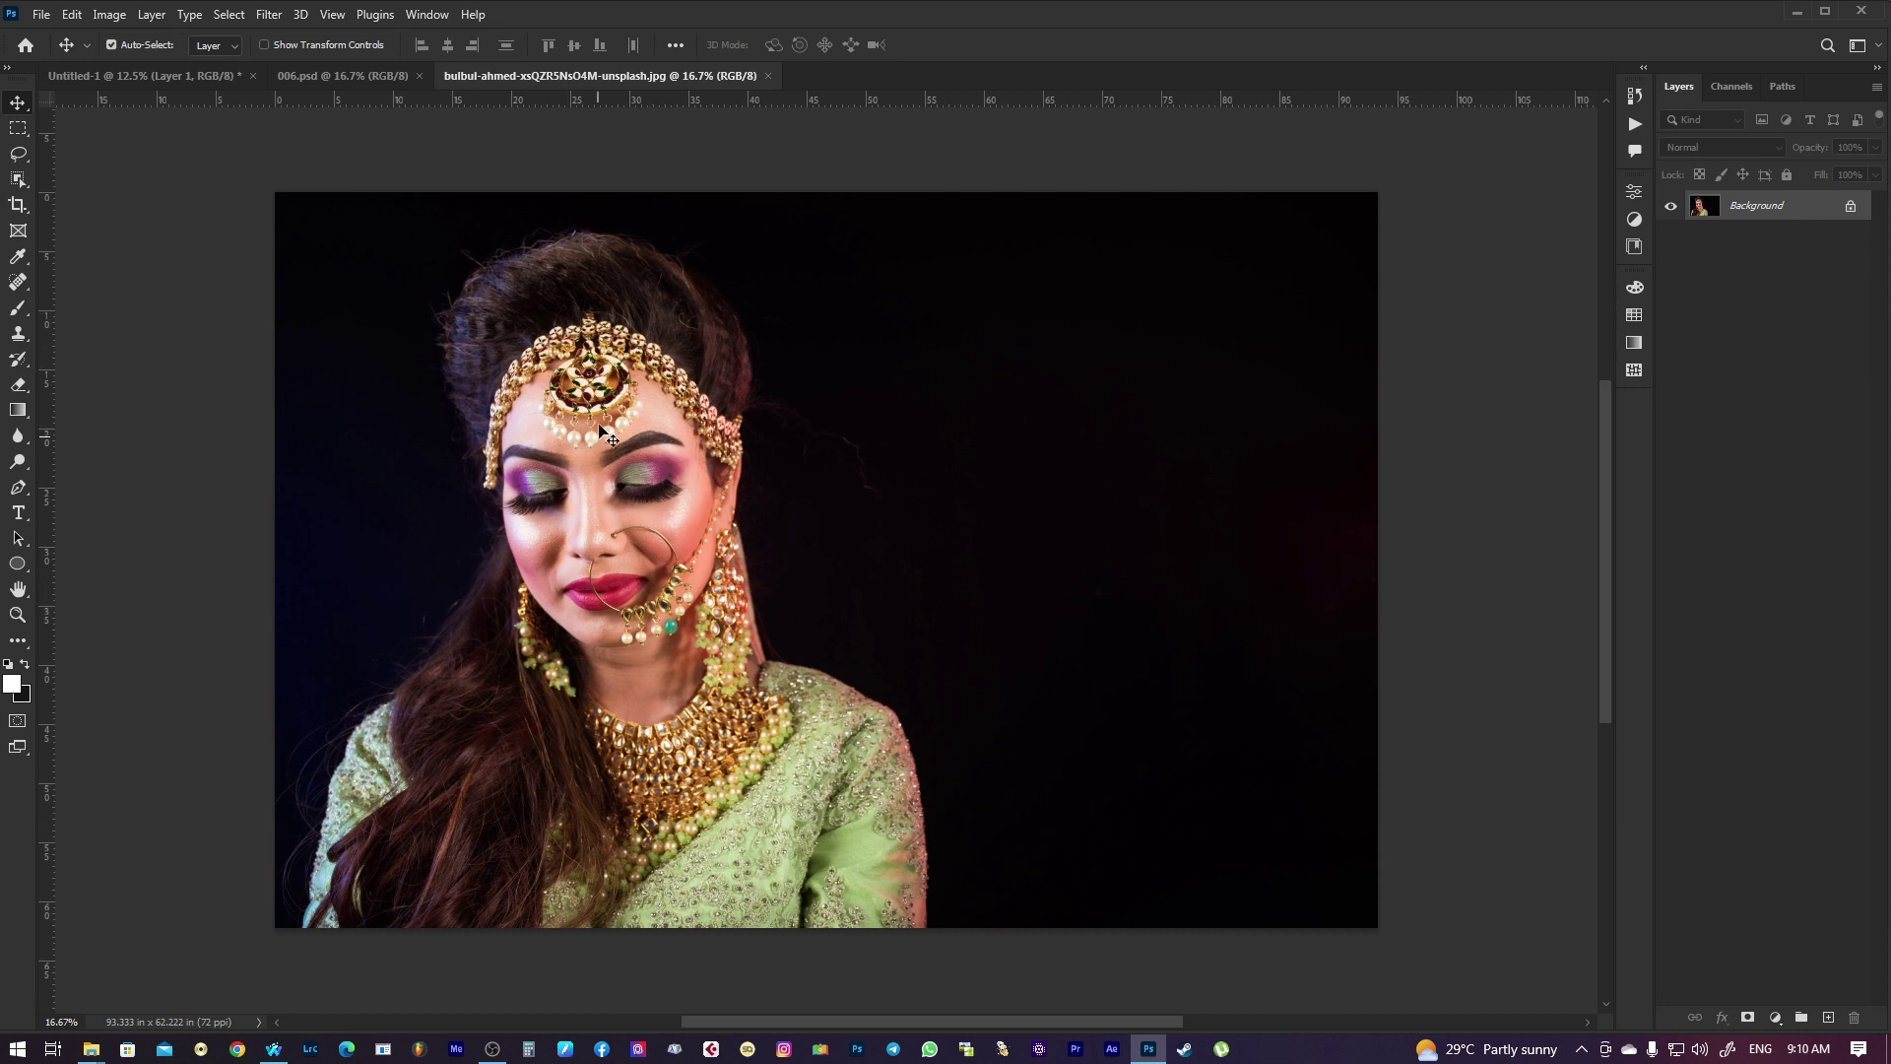
Drag the bride photo into the banner as Layer 3 above Layer 1
{"action": "left_click", "coordinate": [197, 78]}
{"action": "right_click", "coordinate": [1300, 509]}
{"action": "right_click", "coordinate": [555, 413]}
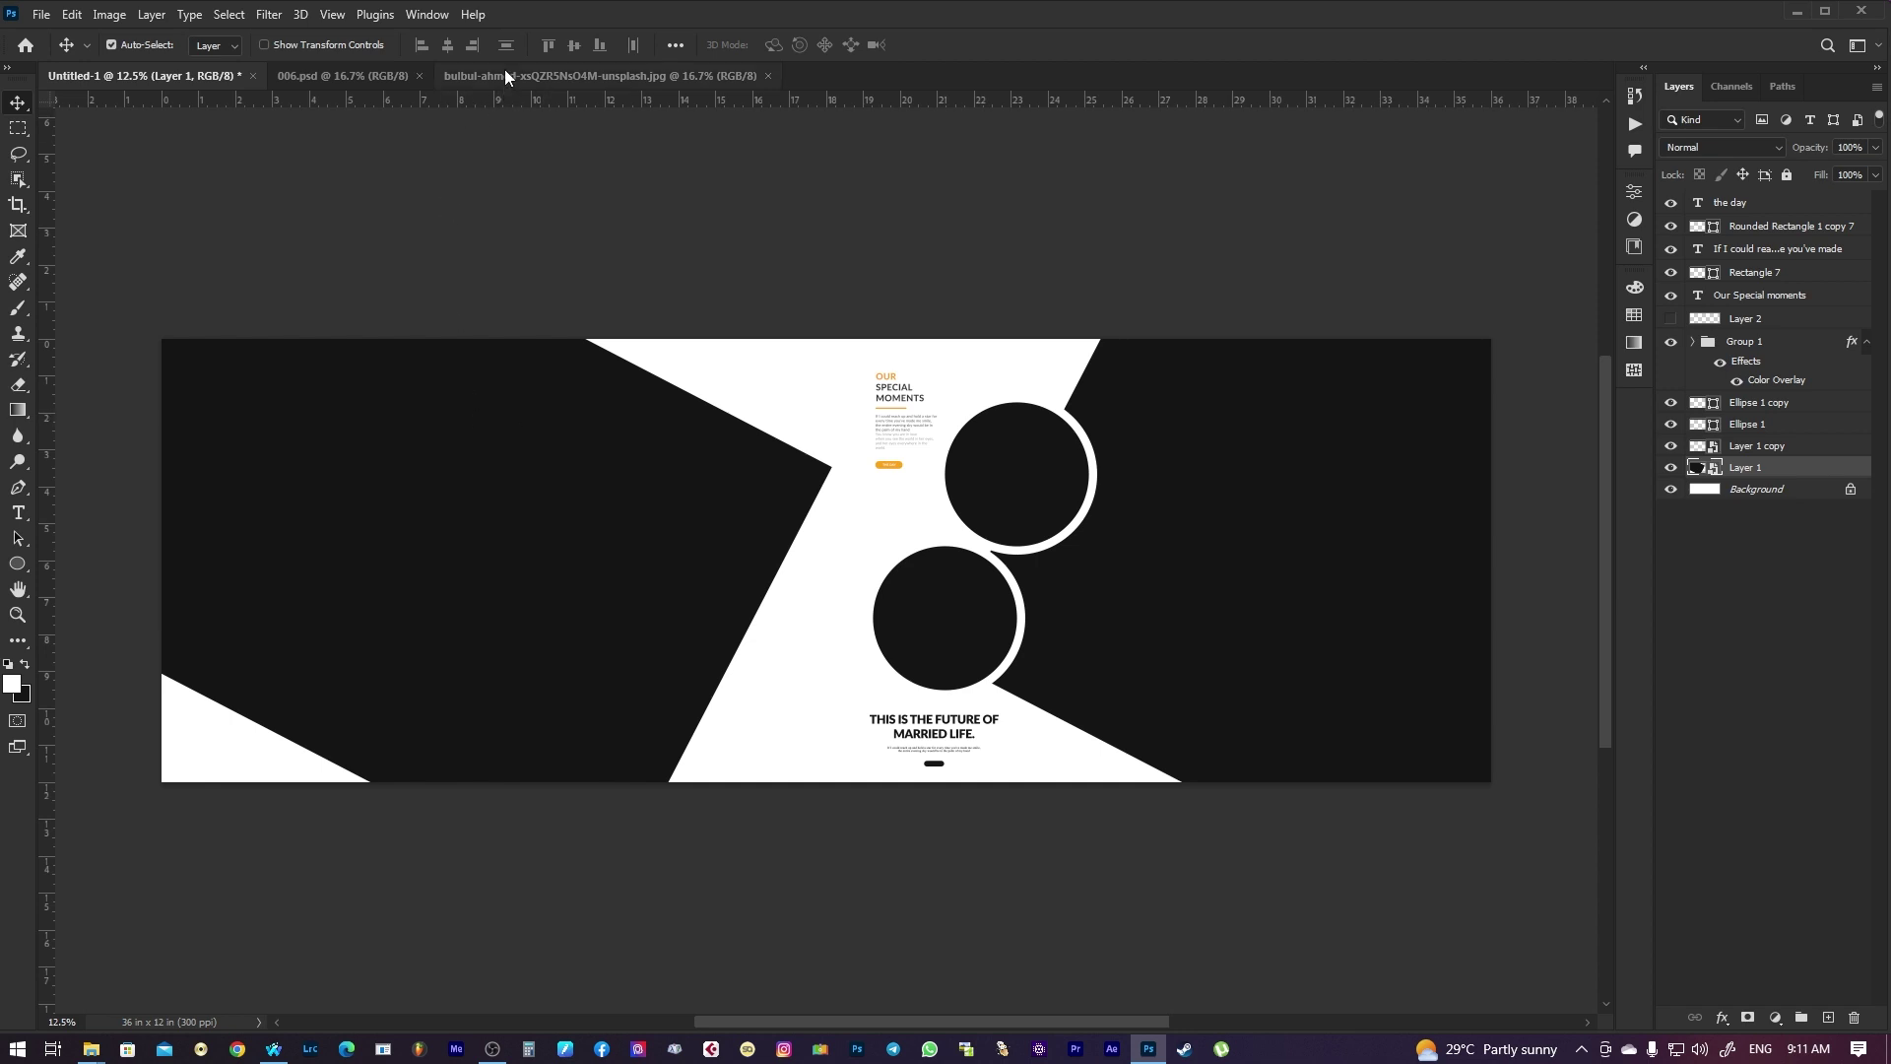
{"action": "left_click", "coordinate": [505, 77]}
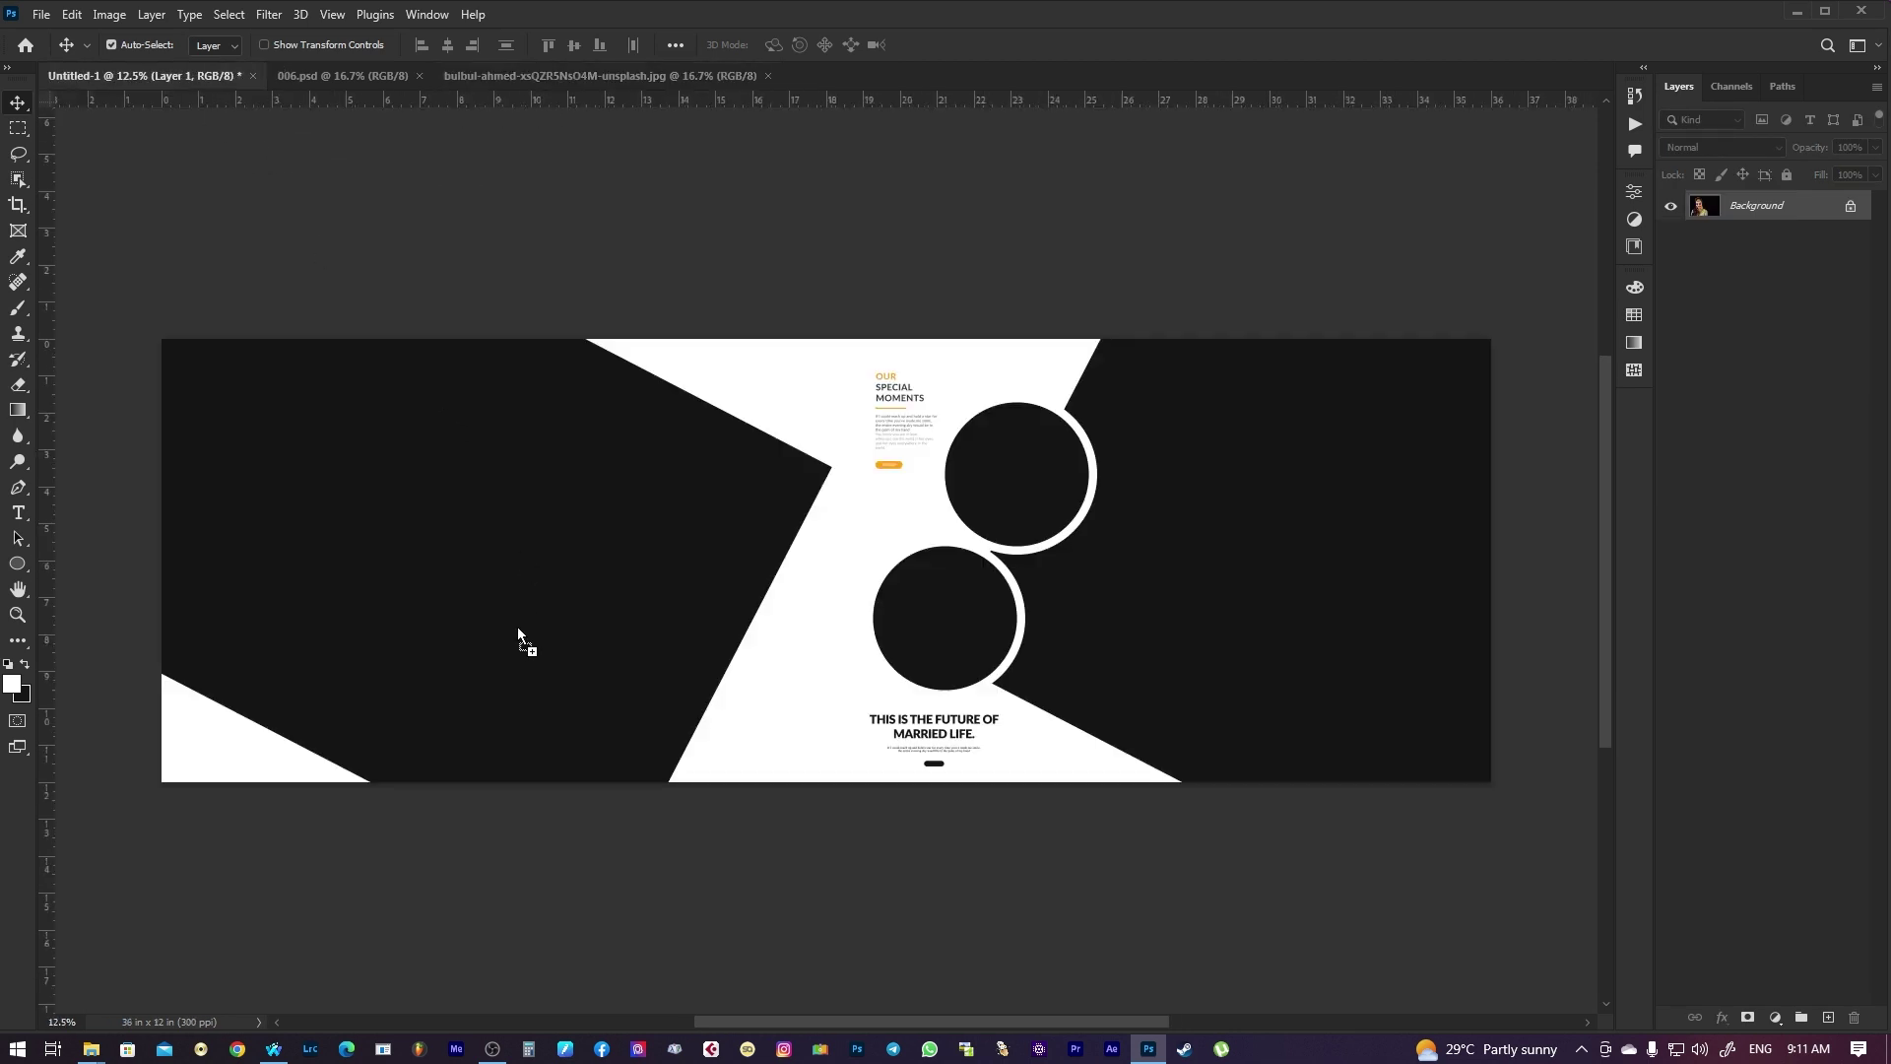
{"action": "left_click_drag", "start_coordinate": [175, 74], "coordinate": [522, 641]}
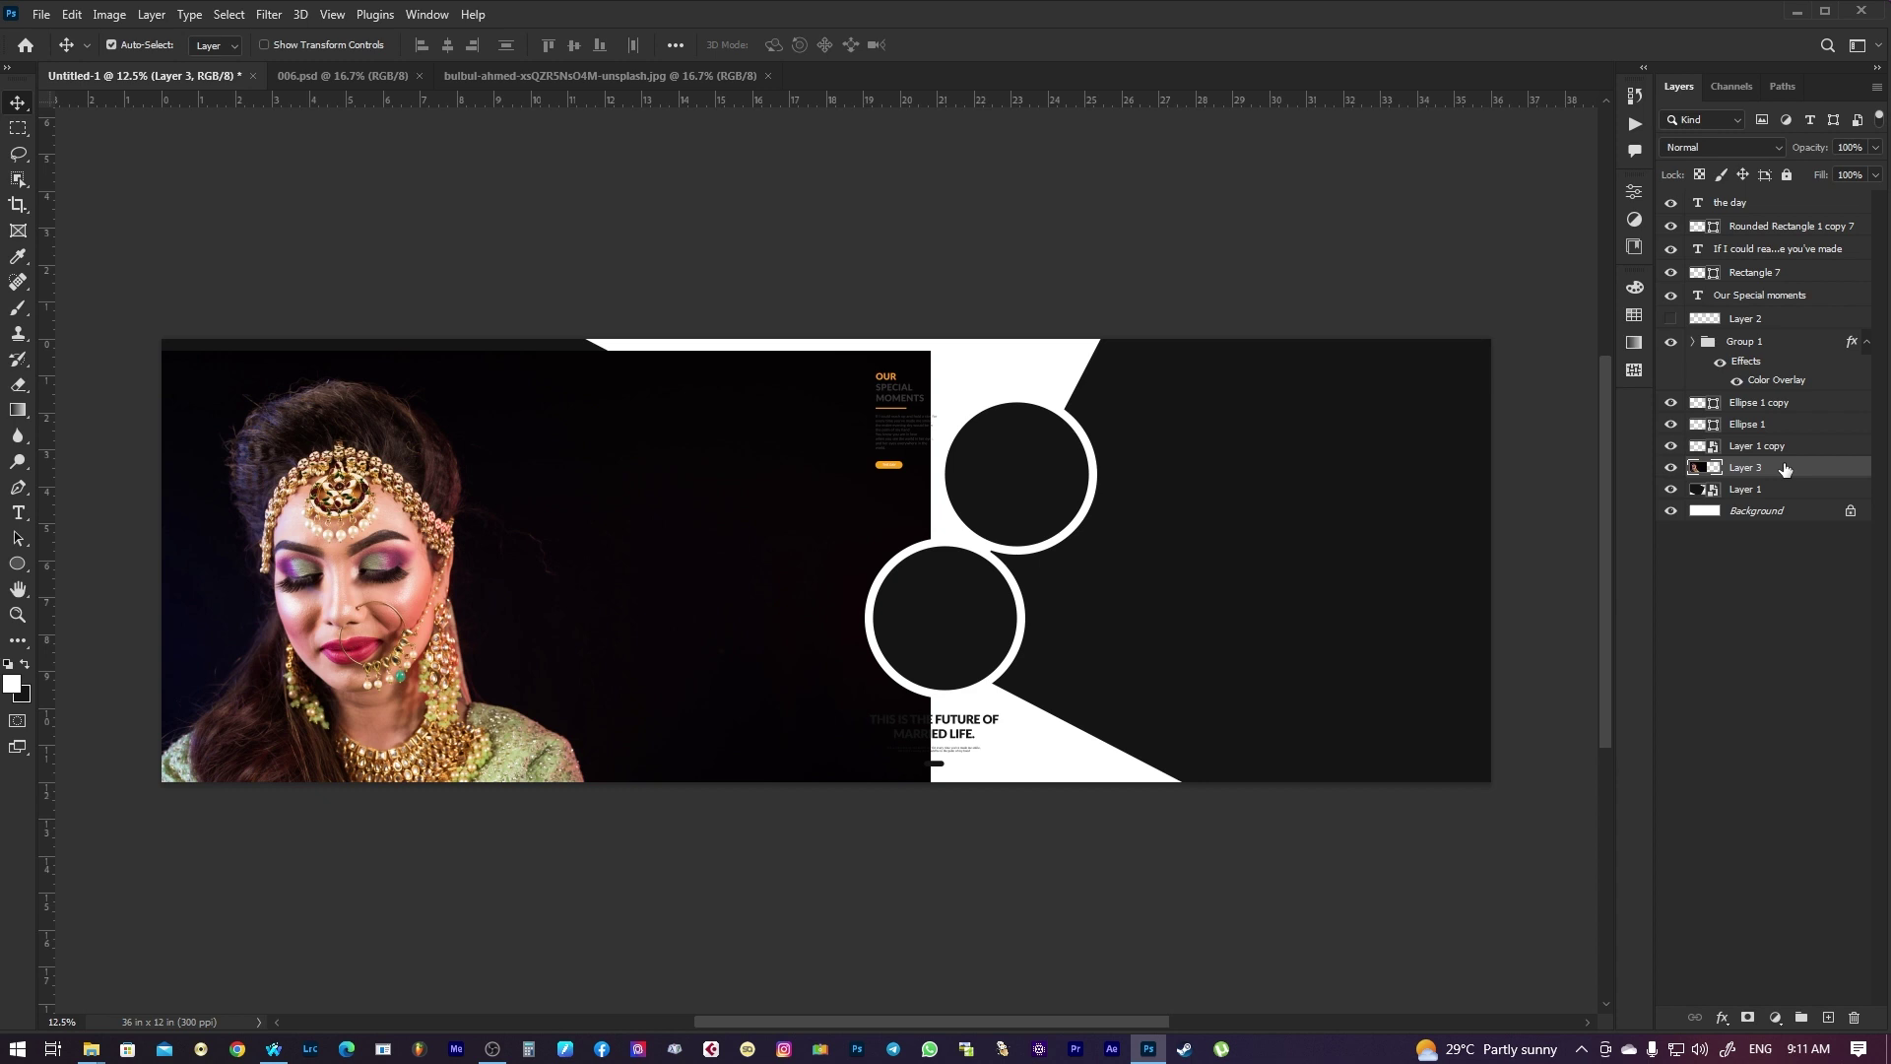
{"action": "right_click", "coordinate": [1784, 469]}
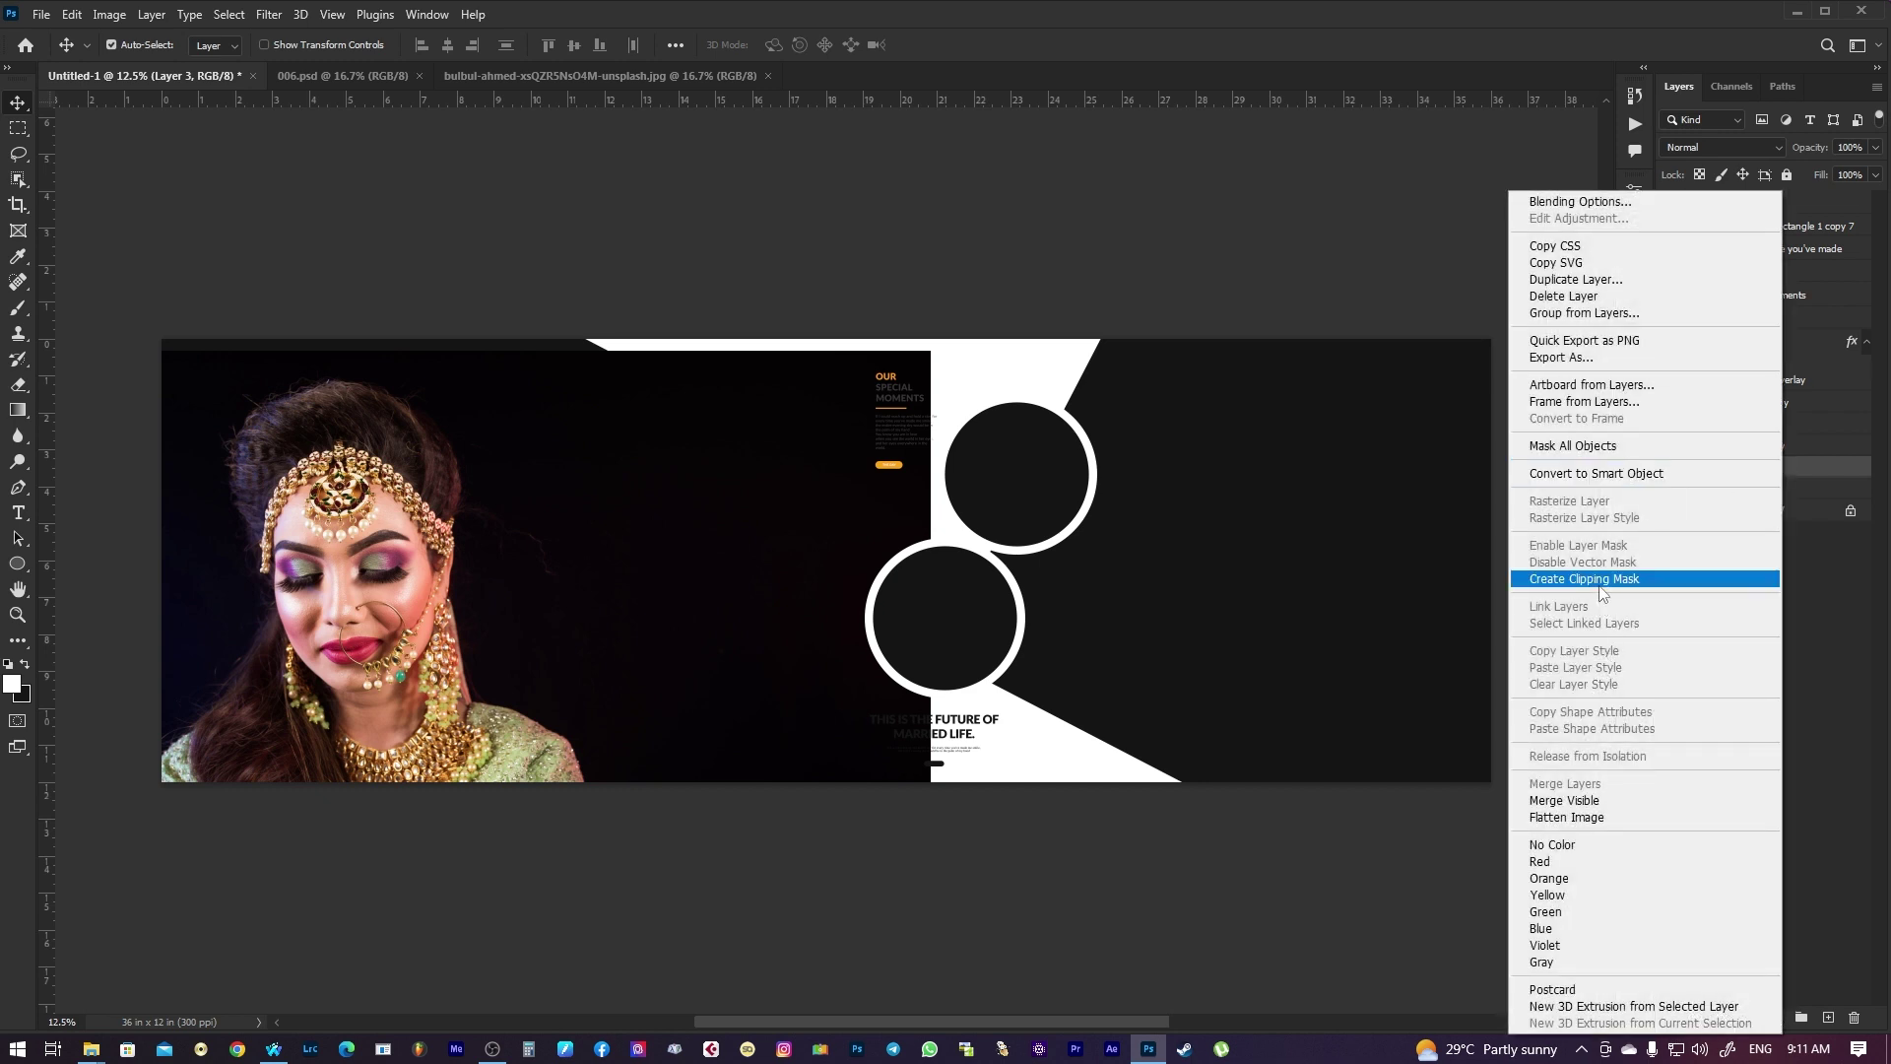
Clip the bride photo to Layer 1's shape and scale it to about 82% in the left panel
{"action": "left_click", "coordinate": [1600, 579]}
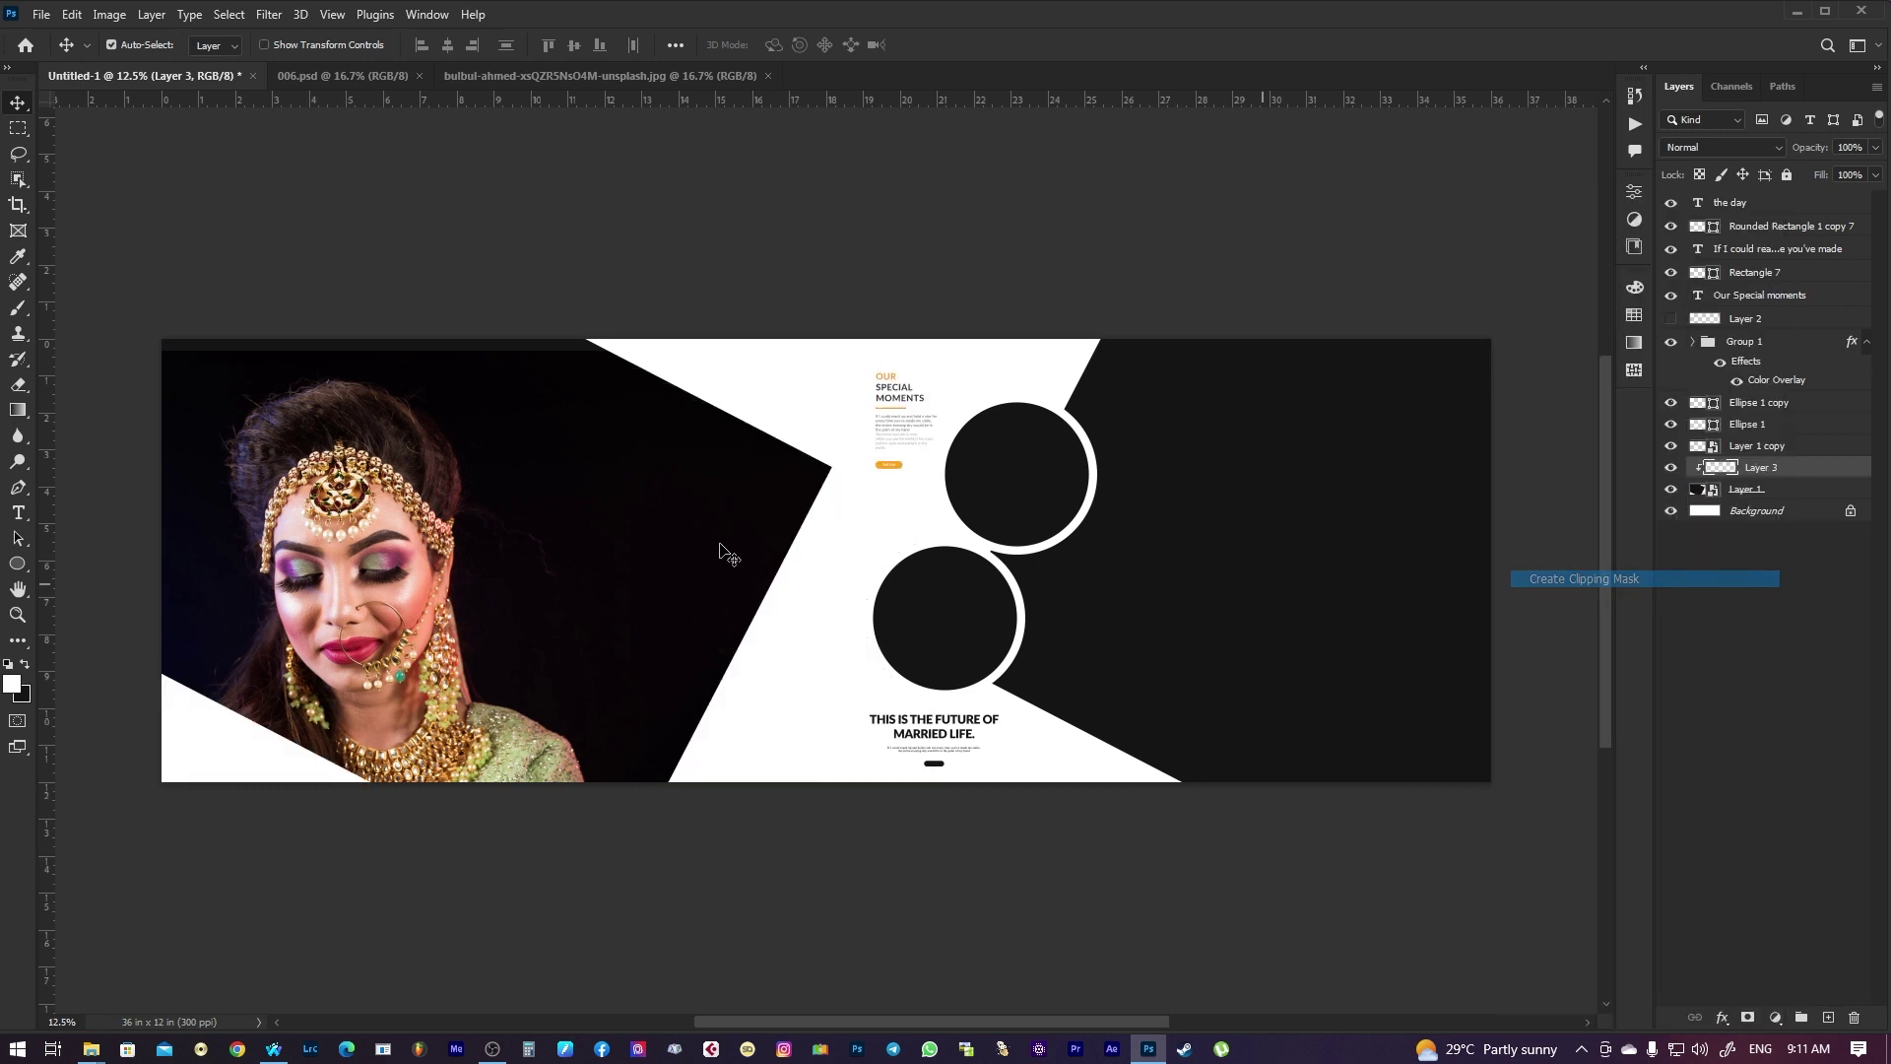
{"action": "left_click", "coordinate": [72, 14]}
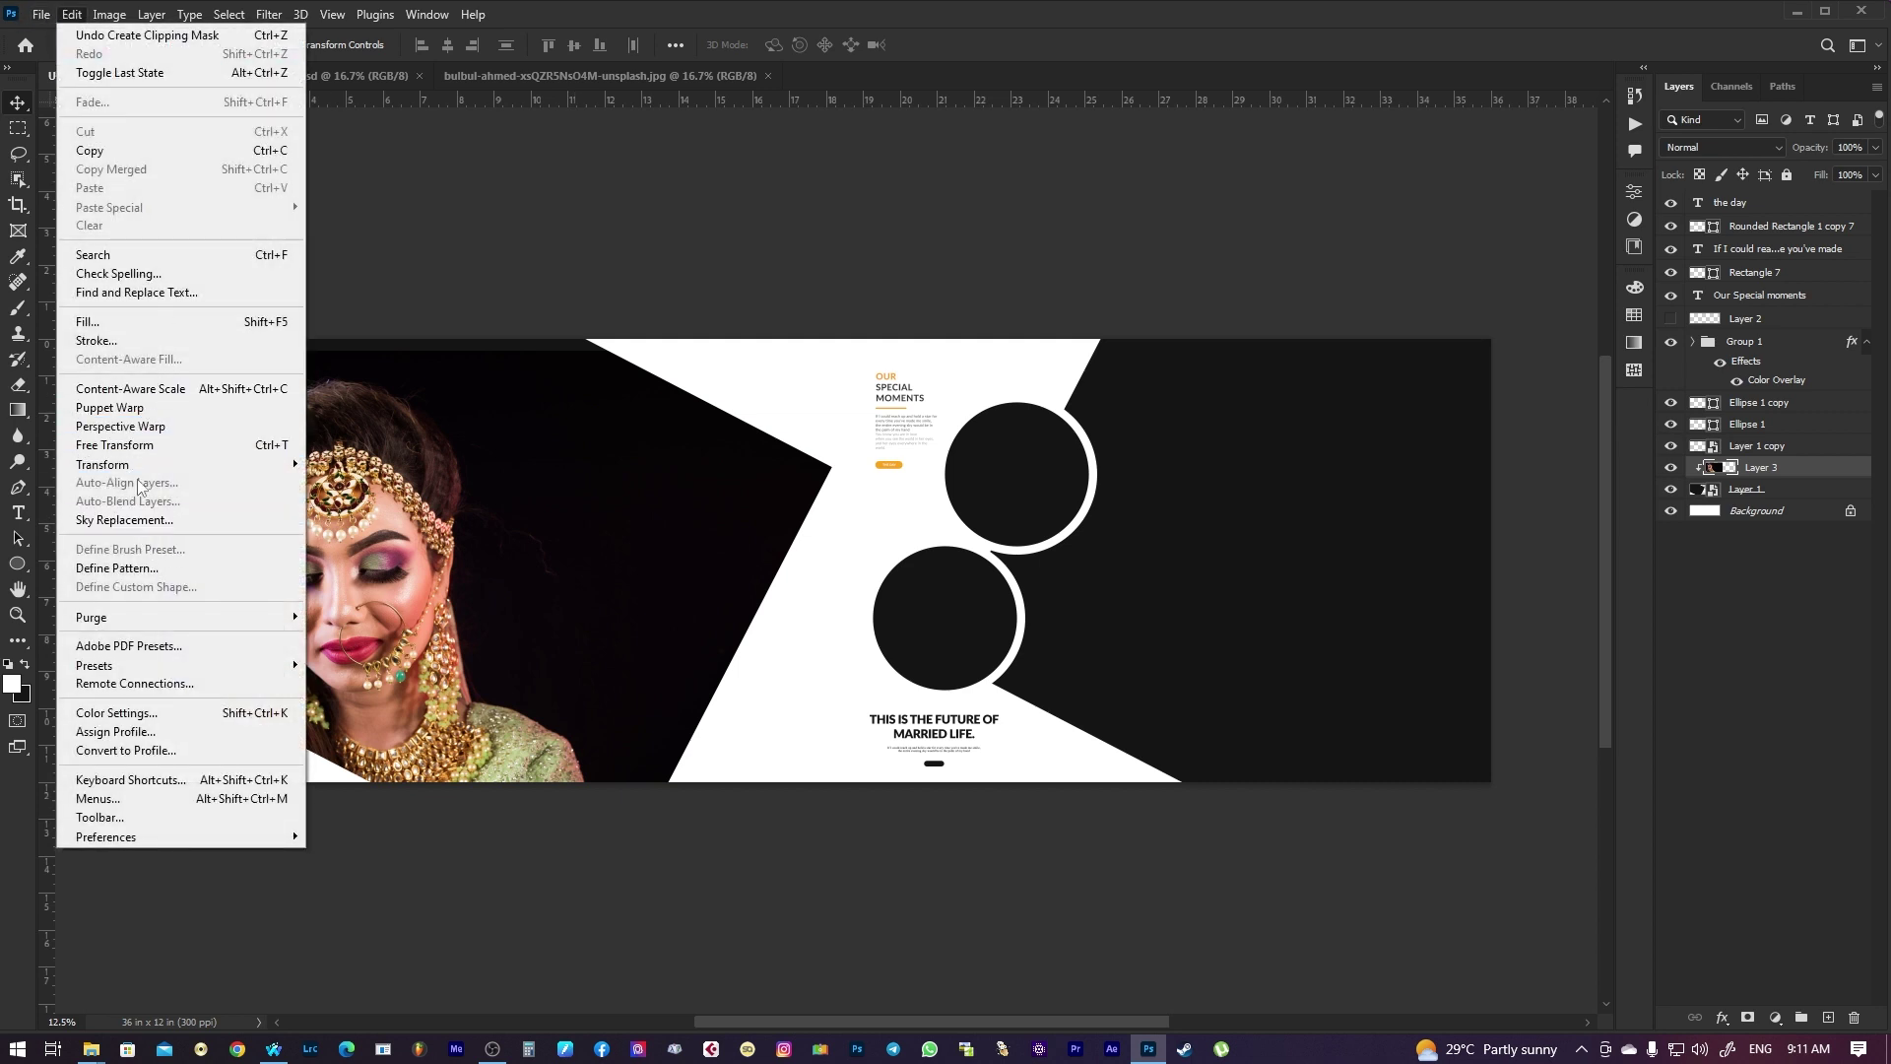
{"action": "left_click", "coordinate": [153, 446]}
{"action": "left_click_drag", "start_coordinate": [928, 354], "coordinate": [873, 388]}
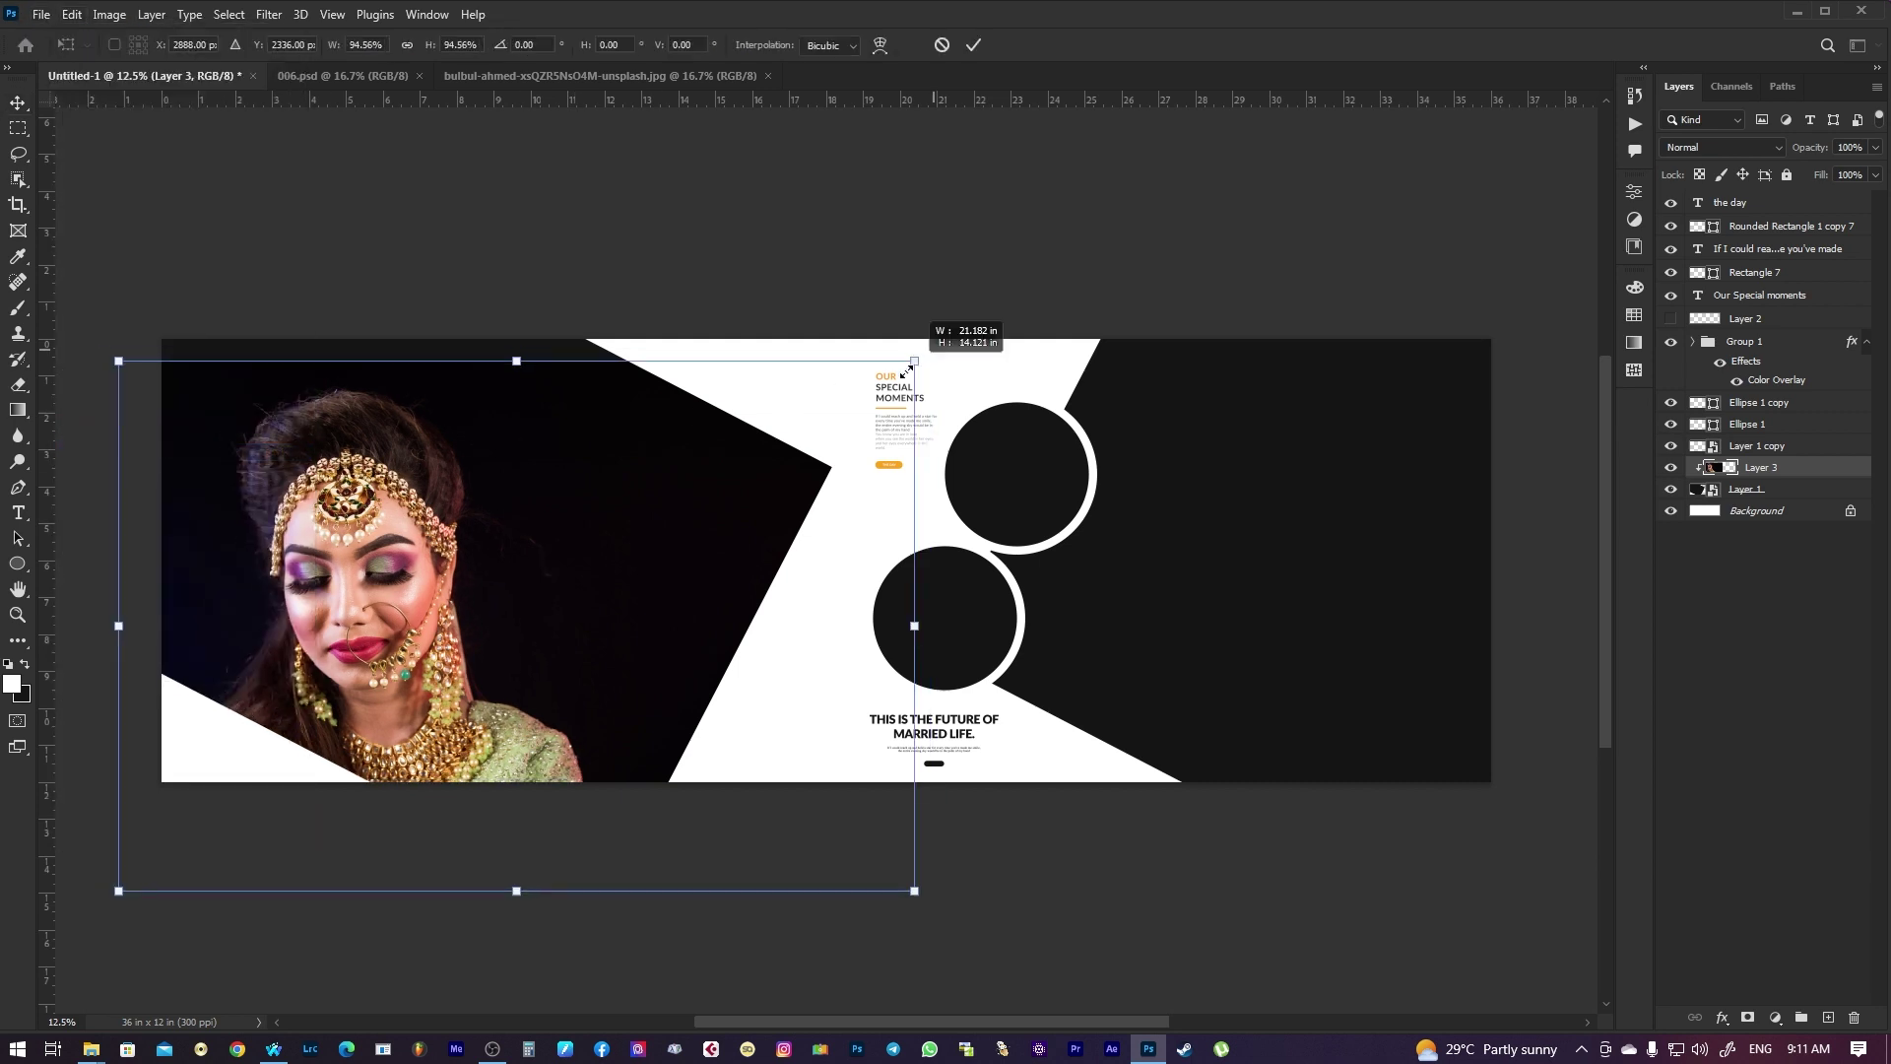
{"action": "left_click_drag", "start_coordinate": [662, 507], "coordinate": [658, 442]}
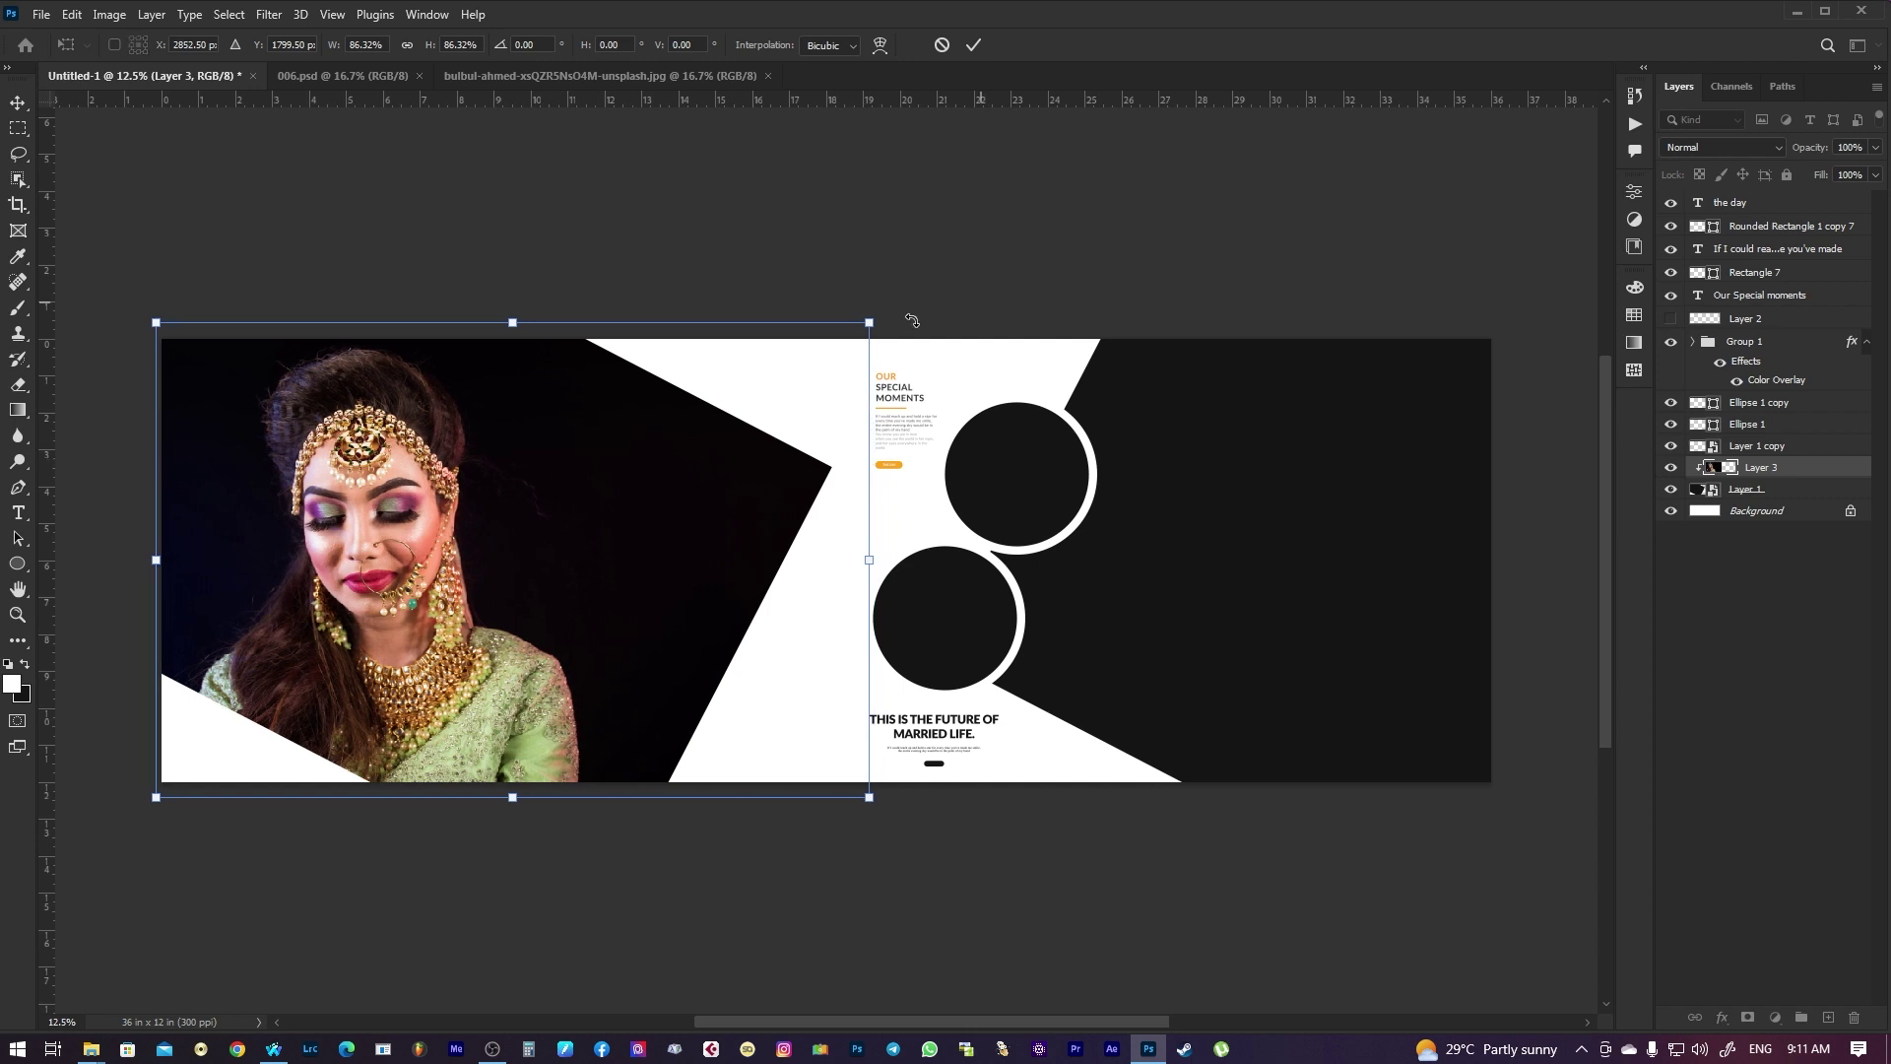
{"action": "left_click_drag", "start_coordinate": [869, 320], "coordinate": [837, 343]}
{"action": "left_click_drag", "start_coordinate": [646, 451], "coordinate": [619, 447]}
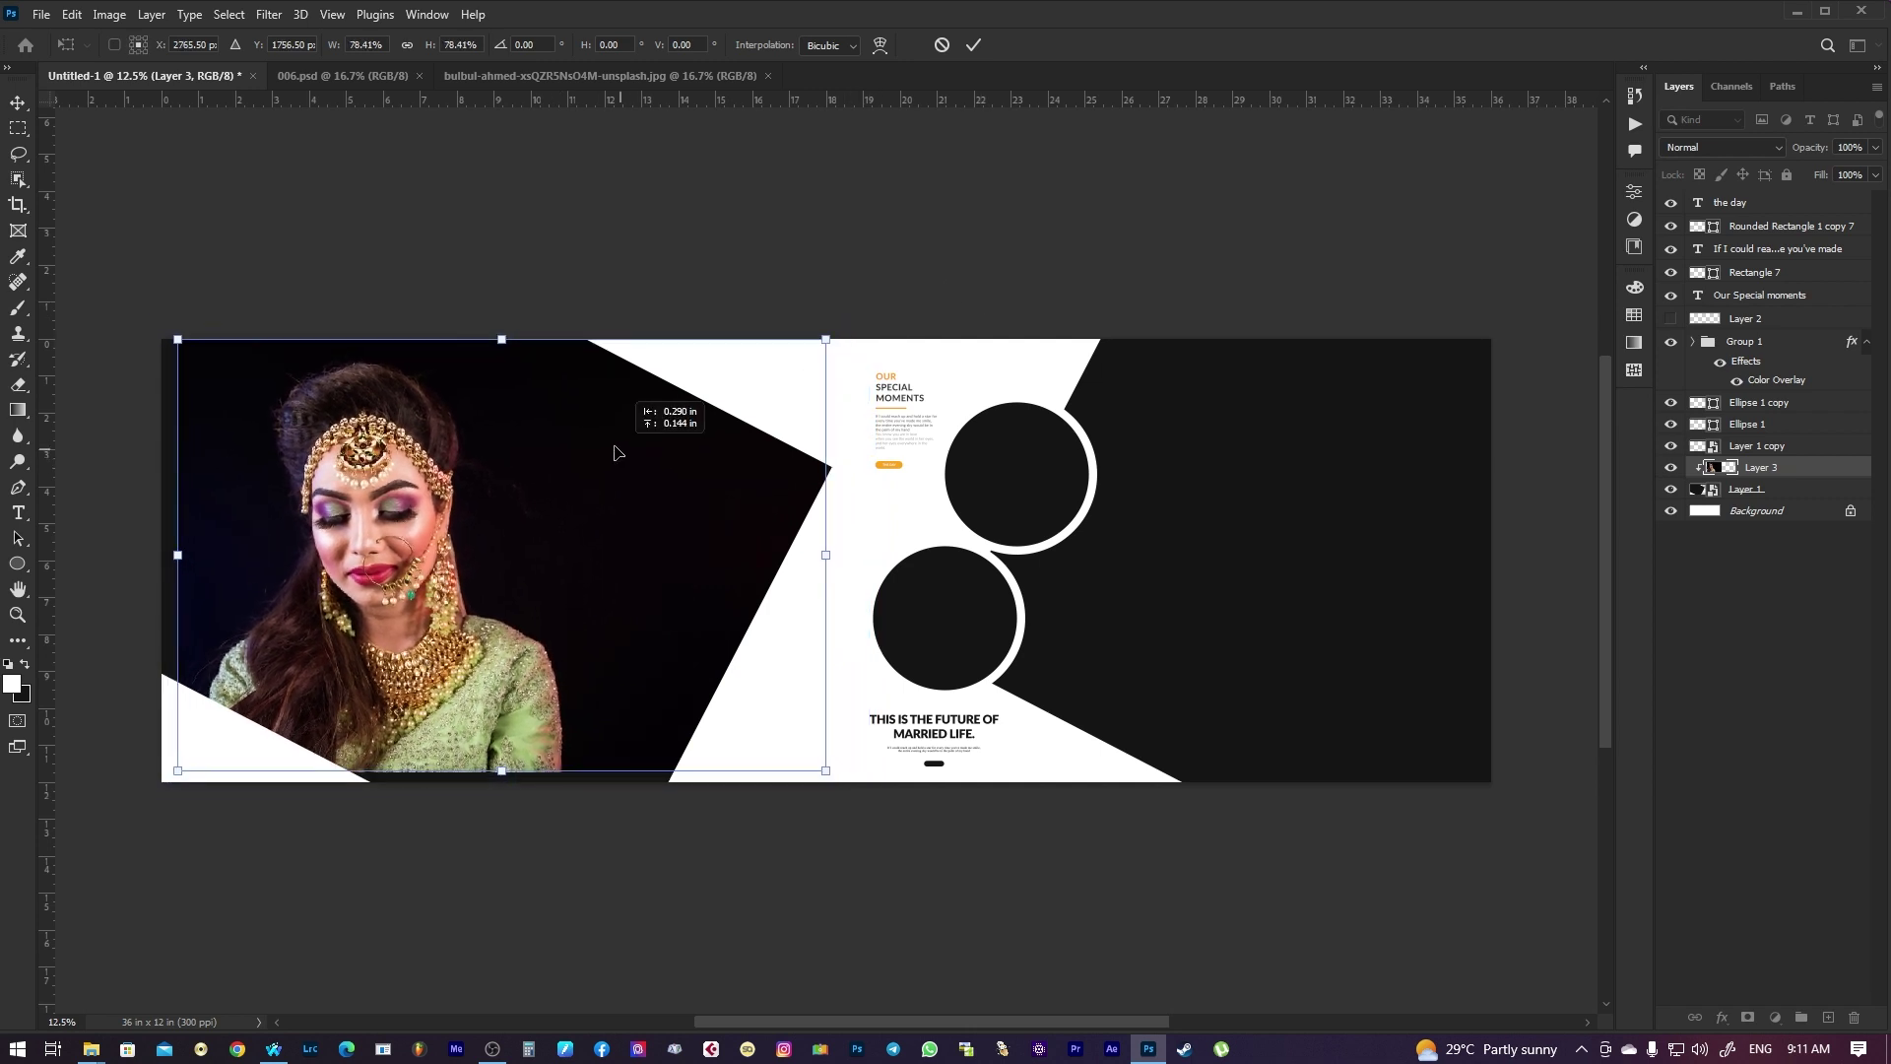
{"action": "left_click_drag", "start_coordinate": [809, 344], "coordinate": [815, 339]}
{"action": "left_click_drag", "start_coordinate": [589, 457], "coordinate": [604, 463]}
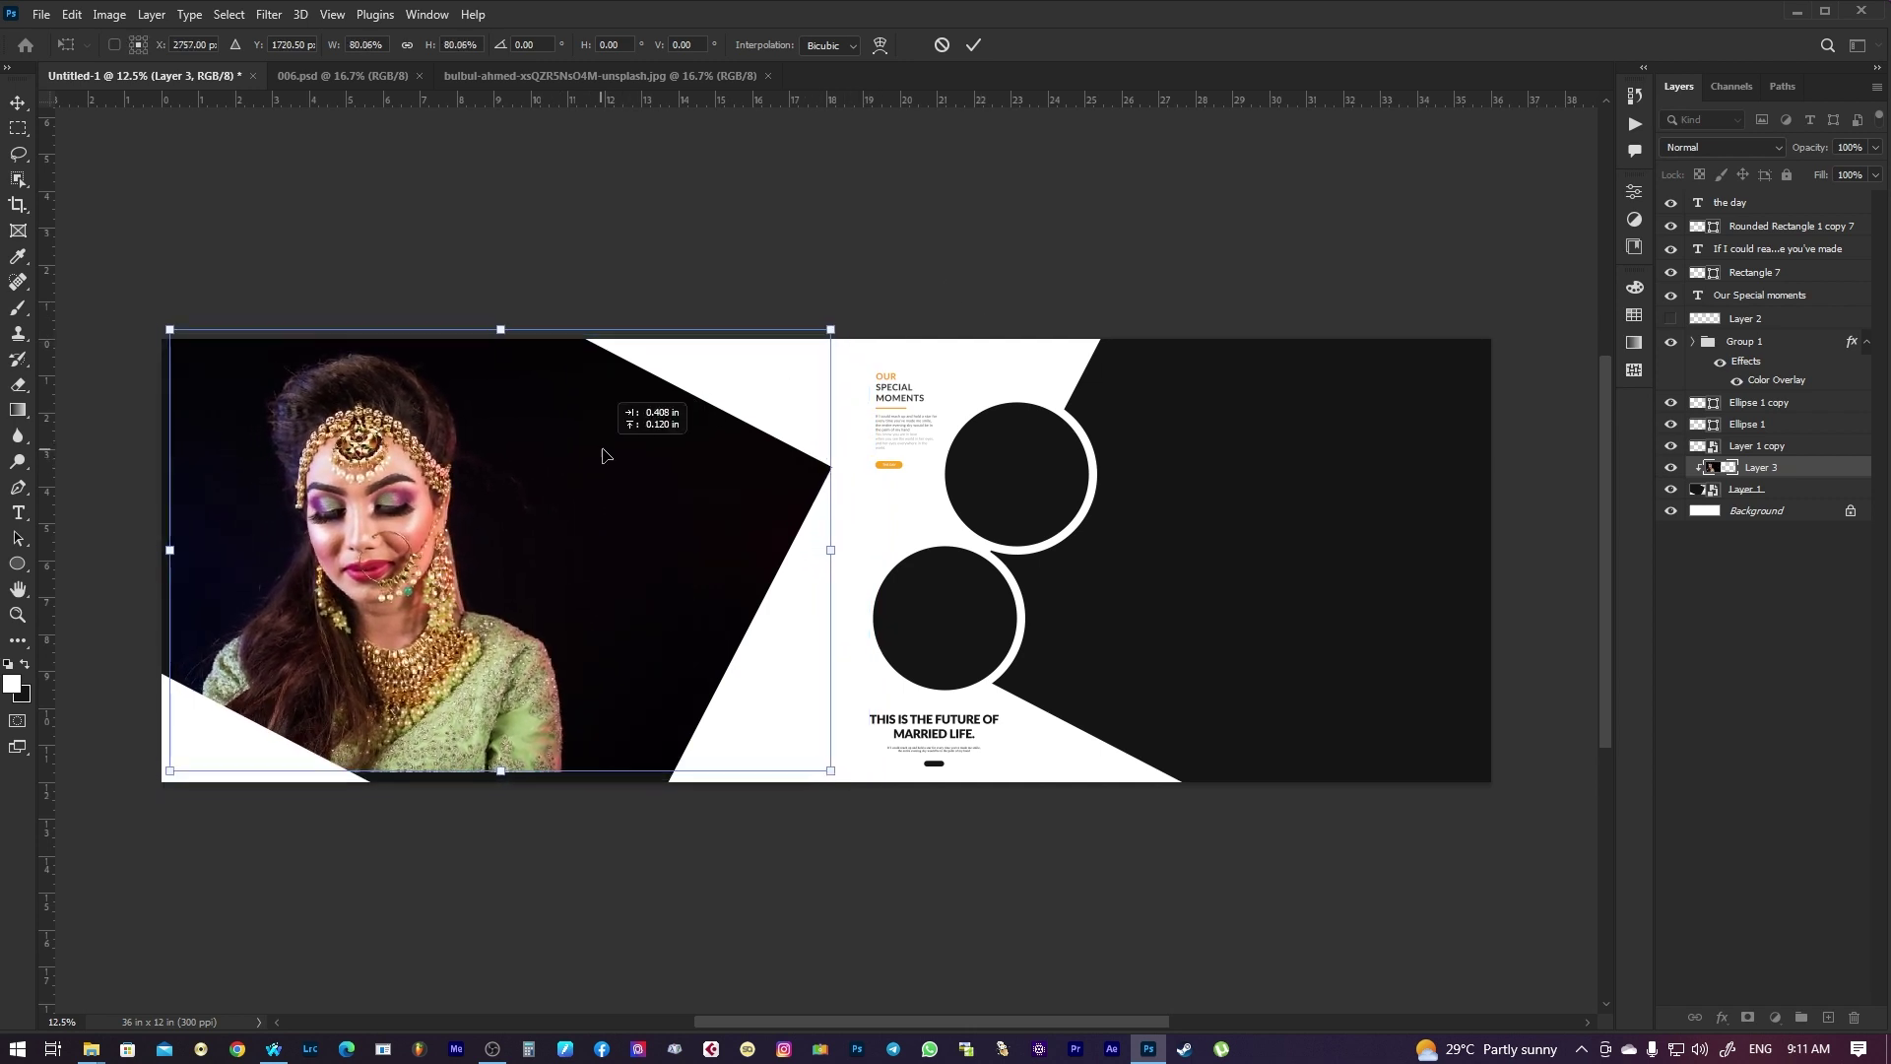
{"action": "left_click_drag", "start_coordinate": [831, 340], "coordinate": [845, 334]}
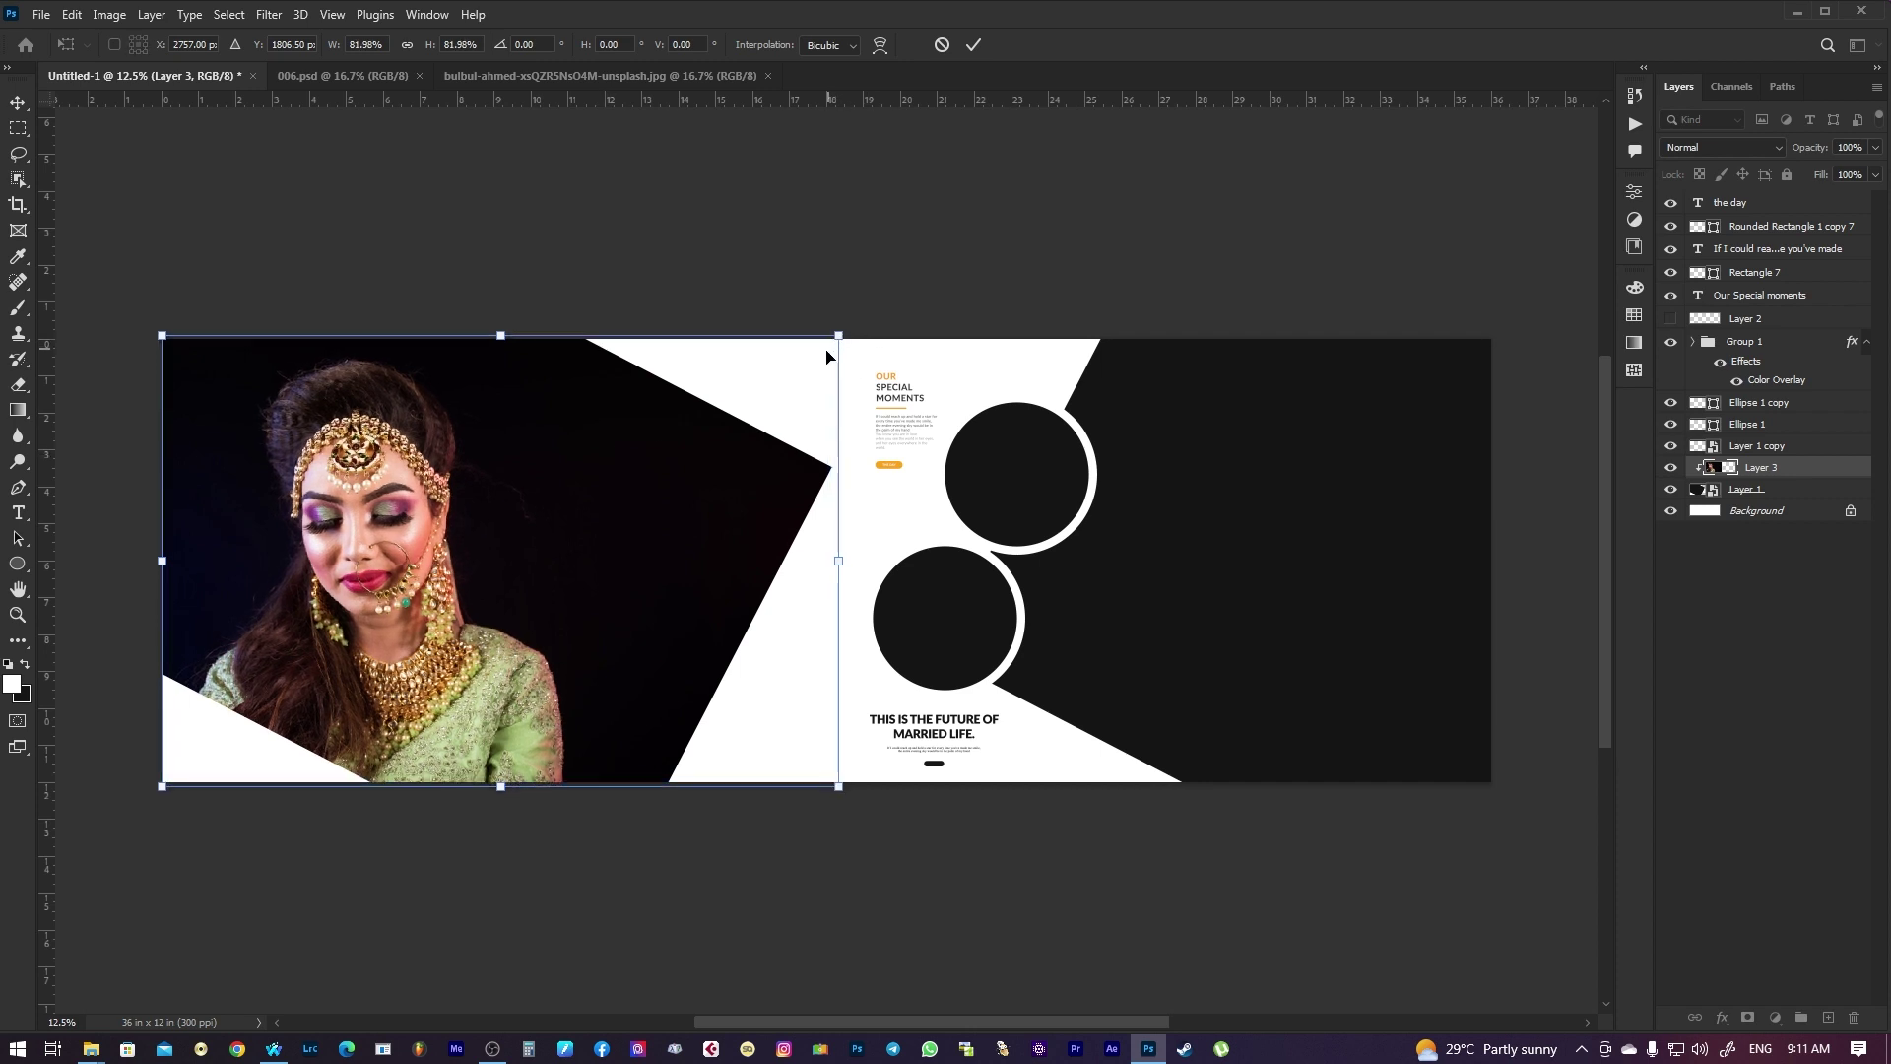
{"action": "key", "text": "Return"}
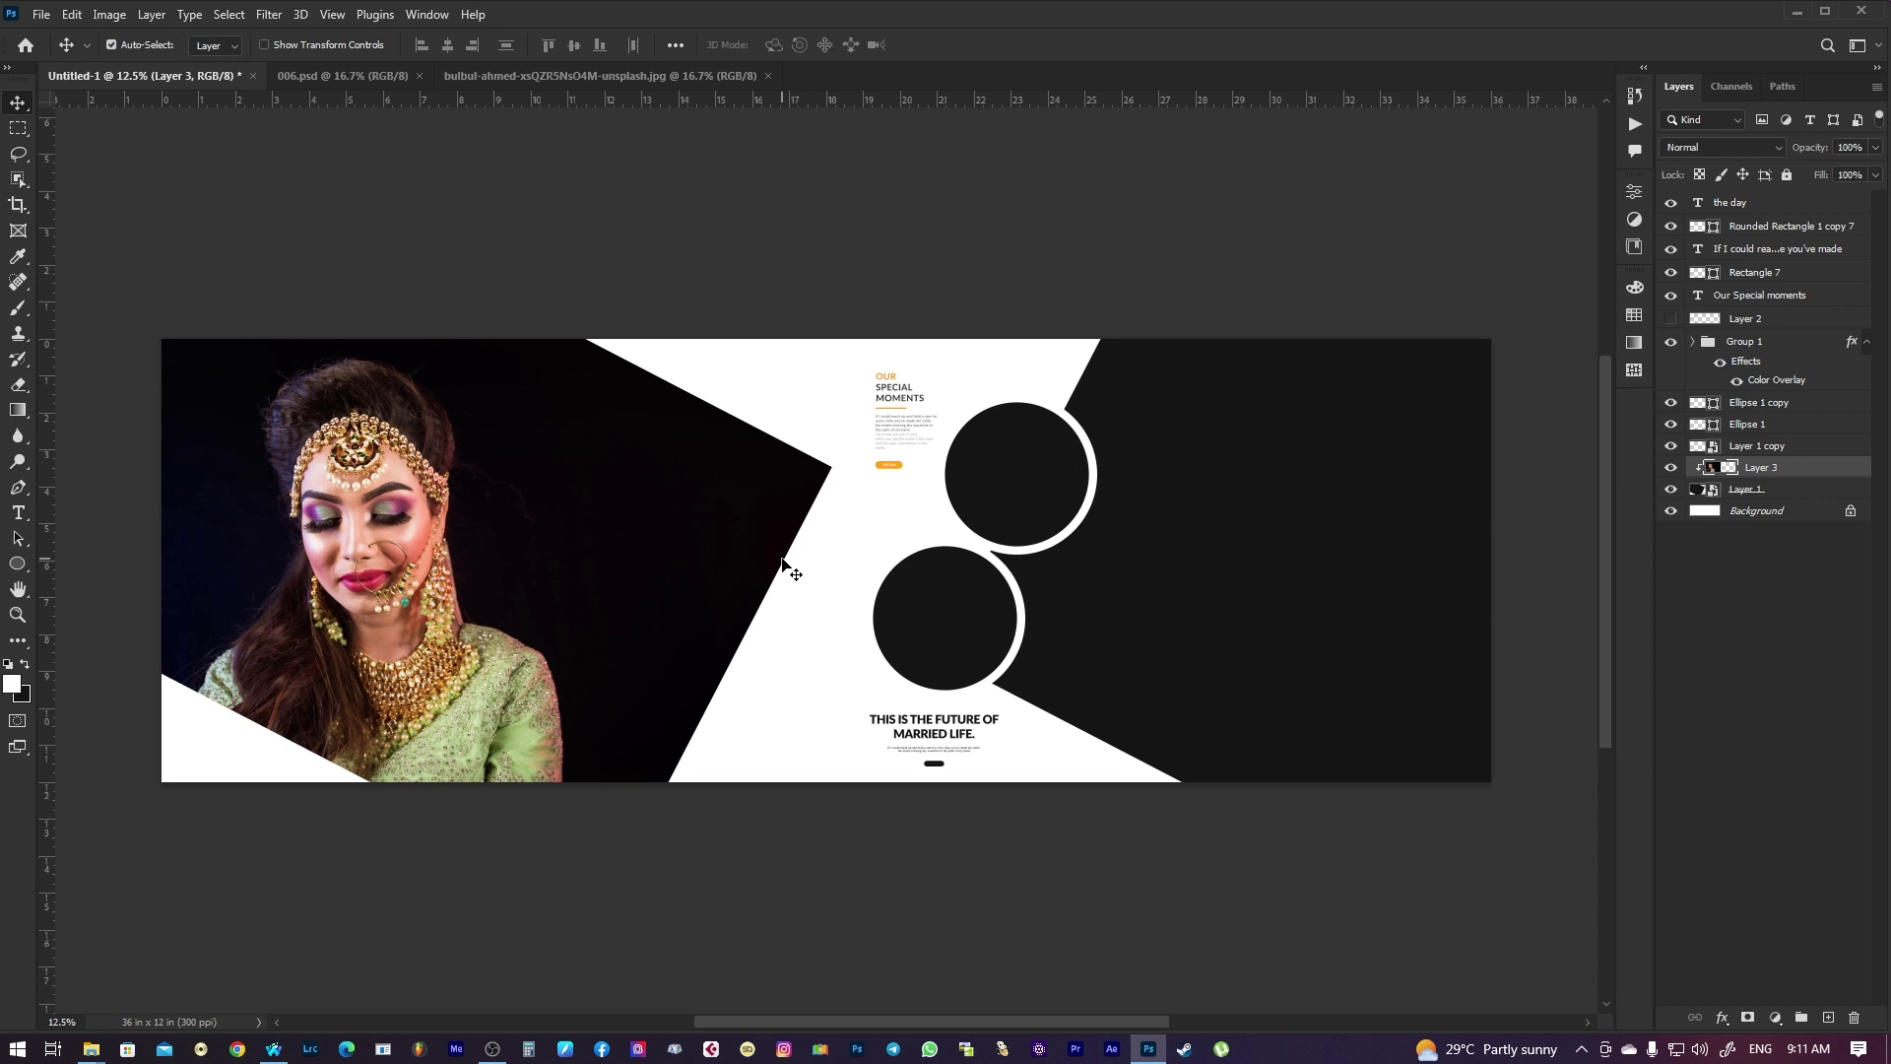
Hide the clipped photo and Layer 1, then bring the bride photo in again above Background
{"action": "mouse_move", "coordinate": [537, 588]}
{"action": "left_mouse_down"}
{"action": "mouse_move", "coordinate": [619, 579]}
{"action": "mouse_move", "coordinate": [558, 572]}
{"action": "left_mouse_up"}
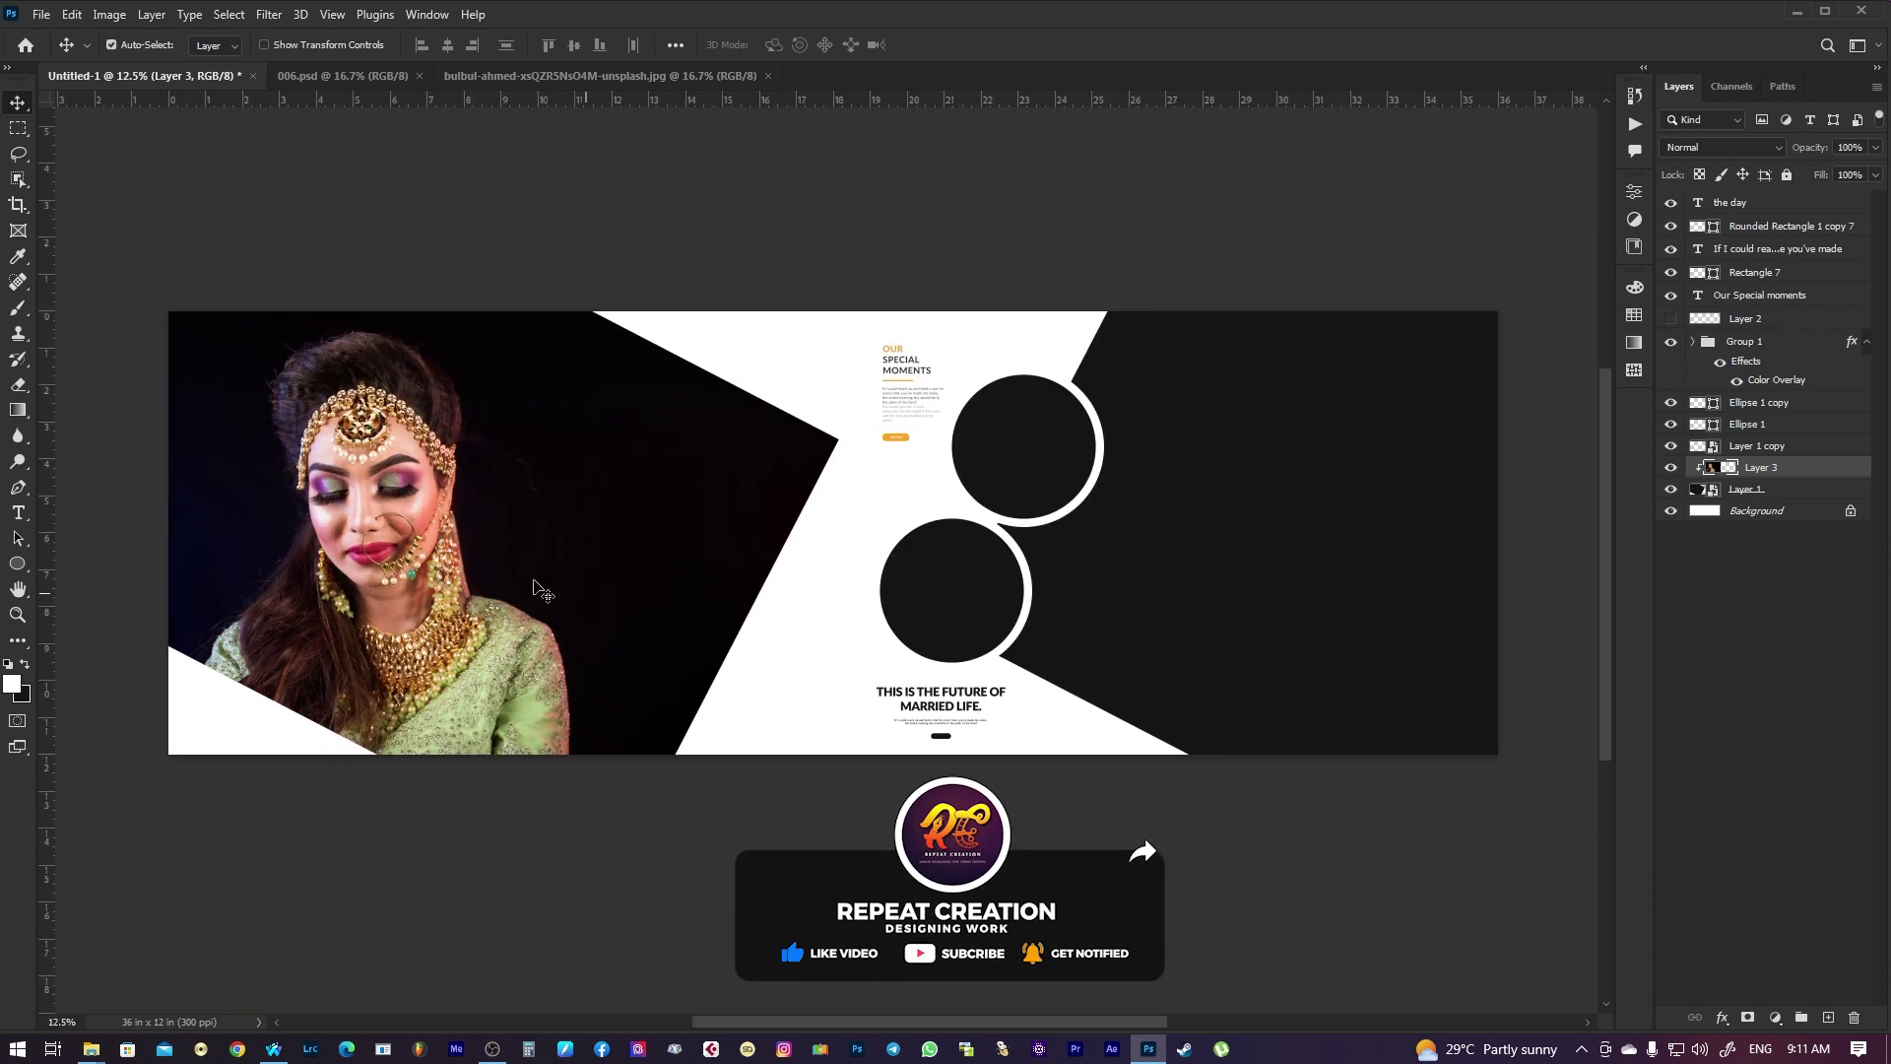
{"action": "left_click", "coordinate": [1673, 467]}
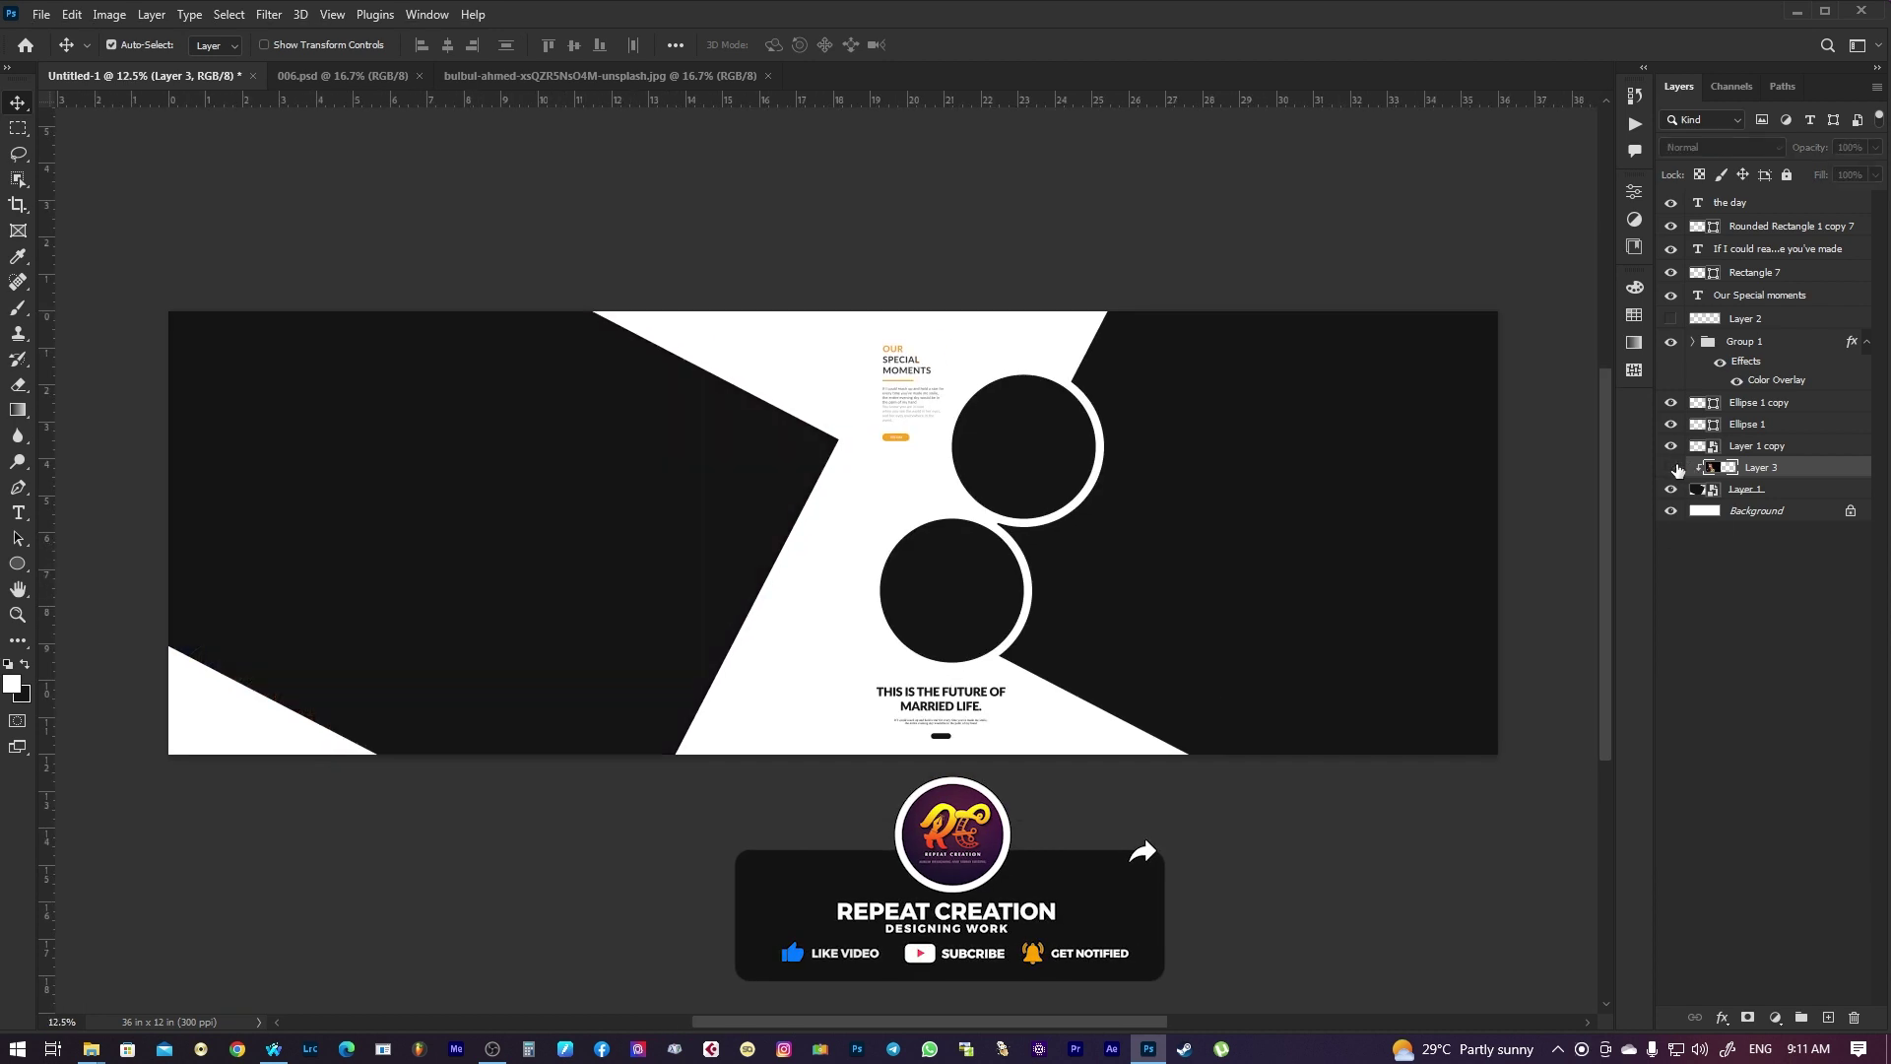
{"action": "left_click", "coordinate": [1671, 489]}
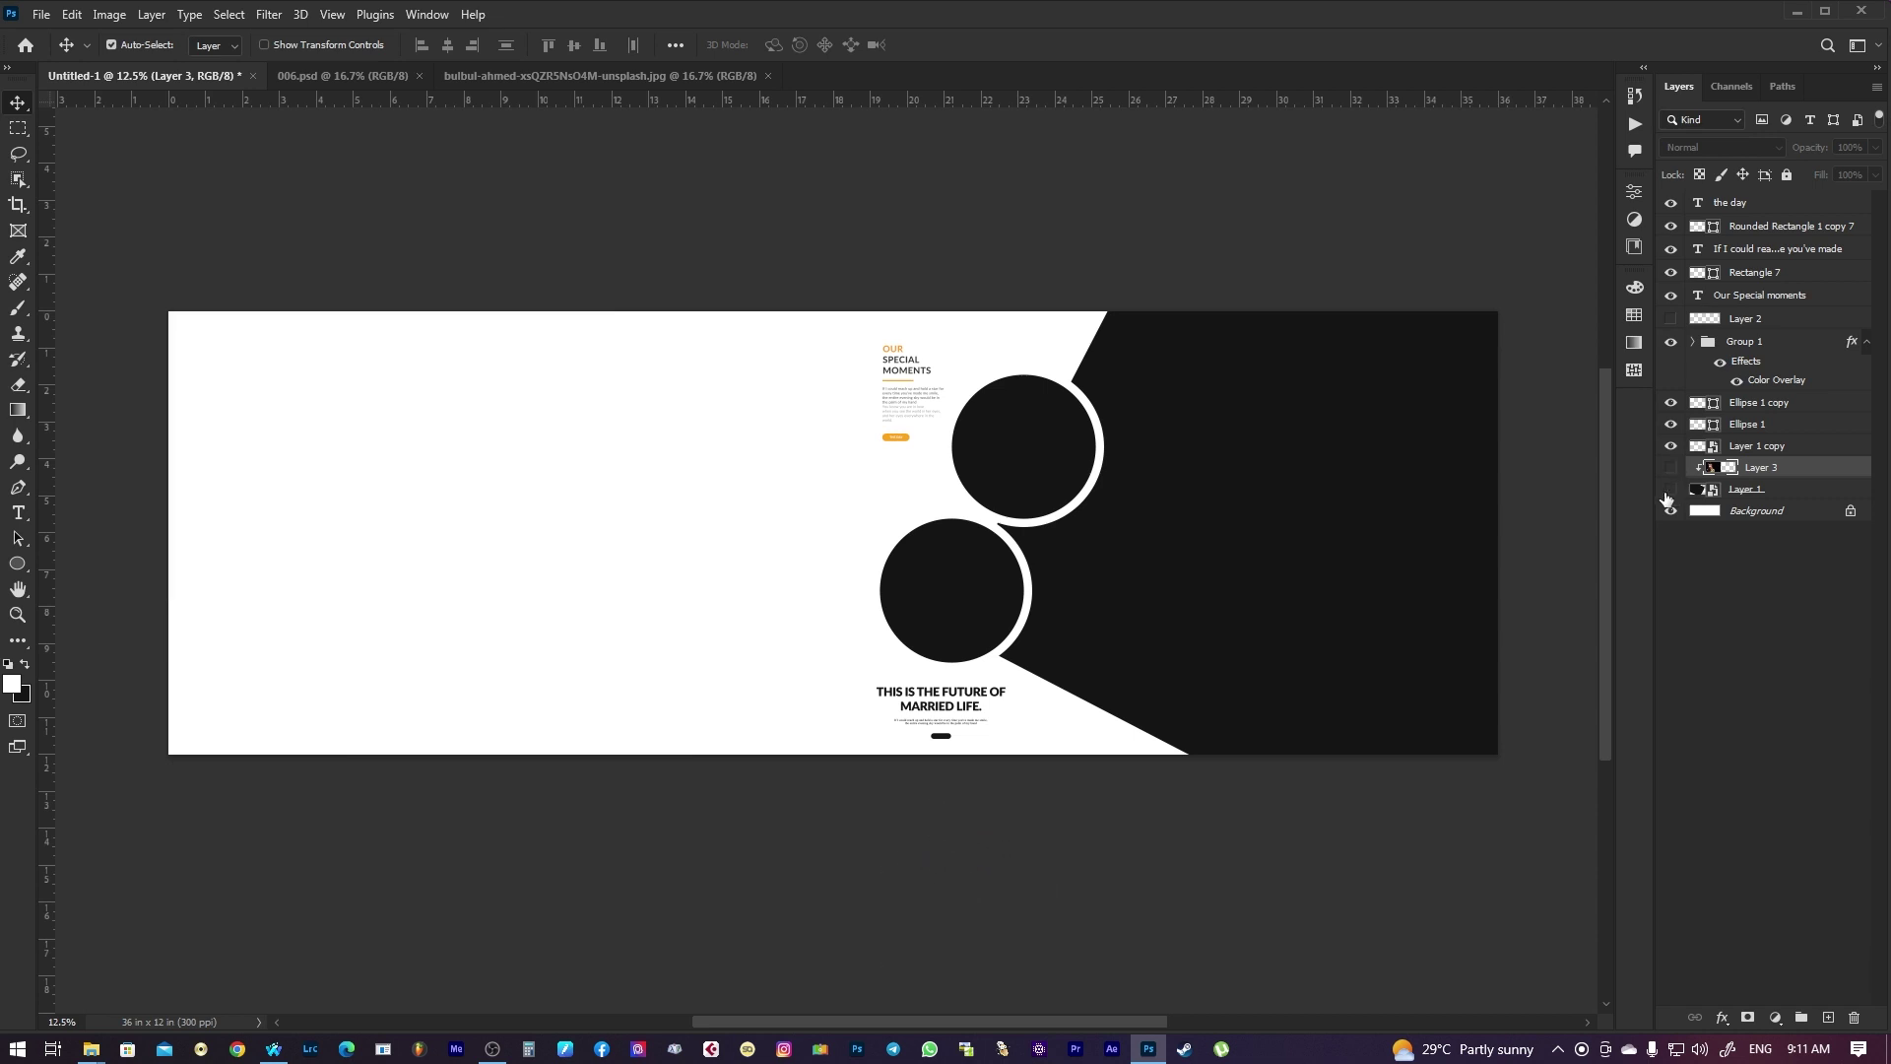
{"action": "right_click", "coordinate": [581, 439]}
{"action": "left_click", "coordinate": [611, 450]}
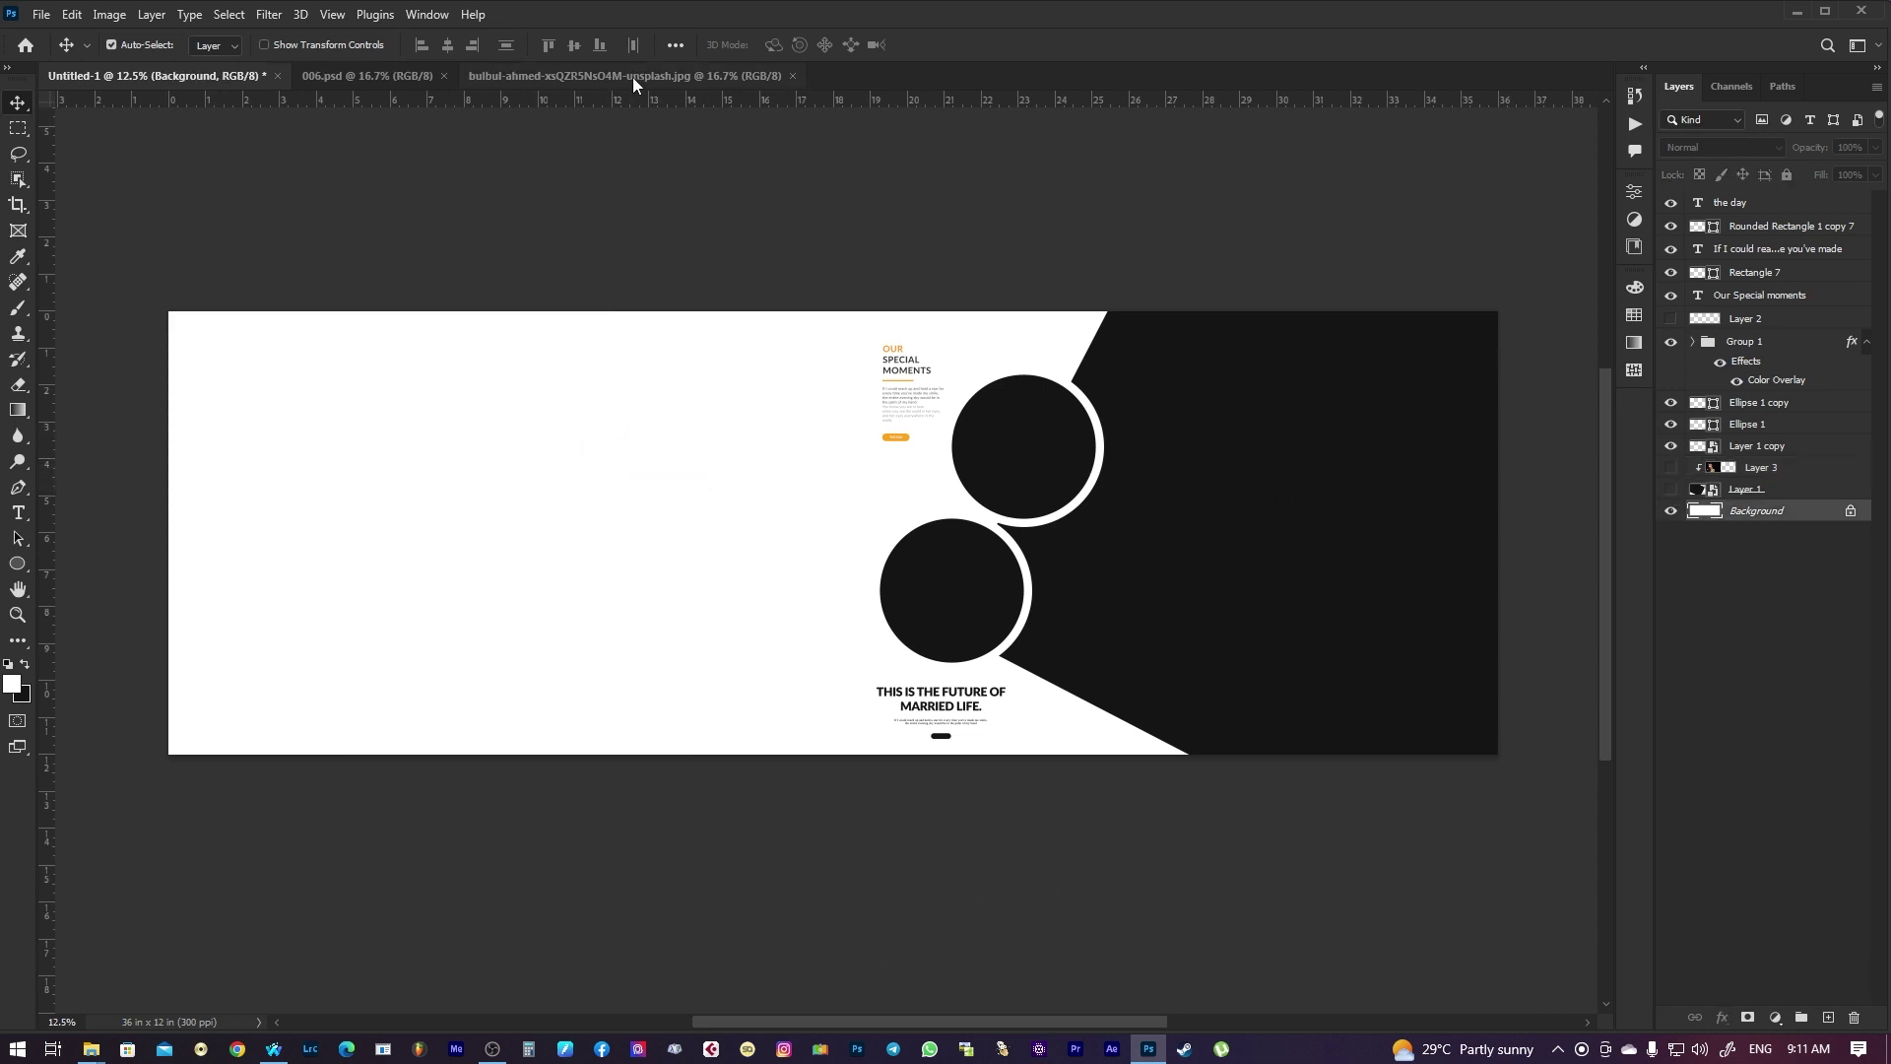
{"action": "left_click", "coordinate": [636, 77]}
{"action": "mouse_move", "coordinate": [781, 431]}
{"action": "left_mouse_down"}
{"action": "mouse_move", "coordinate": [598, 569]}
{"action": "mouse_move", "coordinate": [731, 440]}
{"action": "left_mouse_up"}
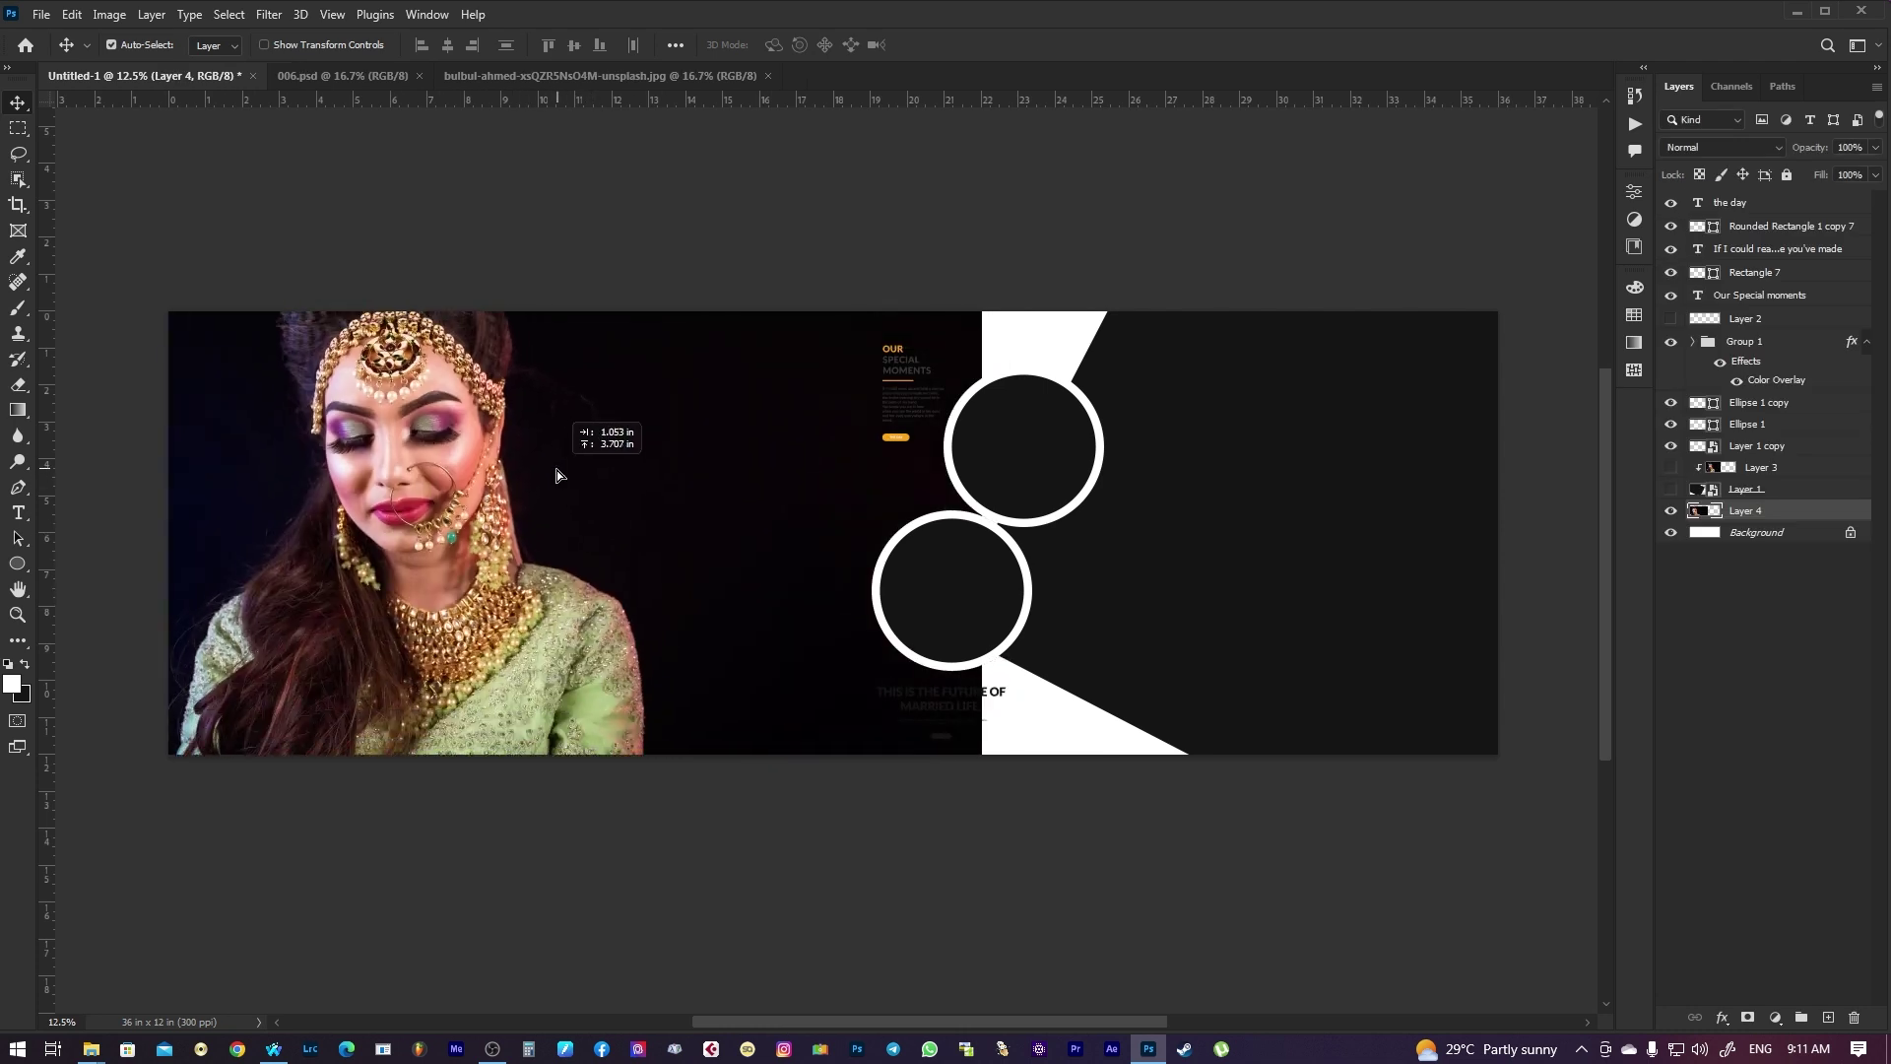
Scale the new bride photo to about 82% to fill the left half, and show guides
{"action": "key", "text": "ctrl+t"}
{"action": "left_click_drag", "start_coordinate": [983, 214], "coordinate": [872, 284]}
{"action": "mouse_move", "coordinate": [552, 423]}
{"action": "left_mouse_down"}
{"action": "mouse_move", "coordinate": [524, 463]}
{"action": "mouse_move", "coordinate": [499, 461]}
{"action": "left_mouse_up"}
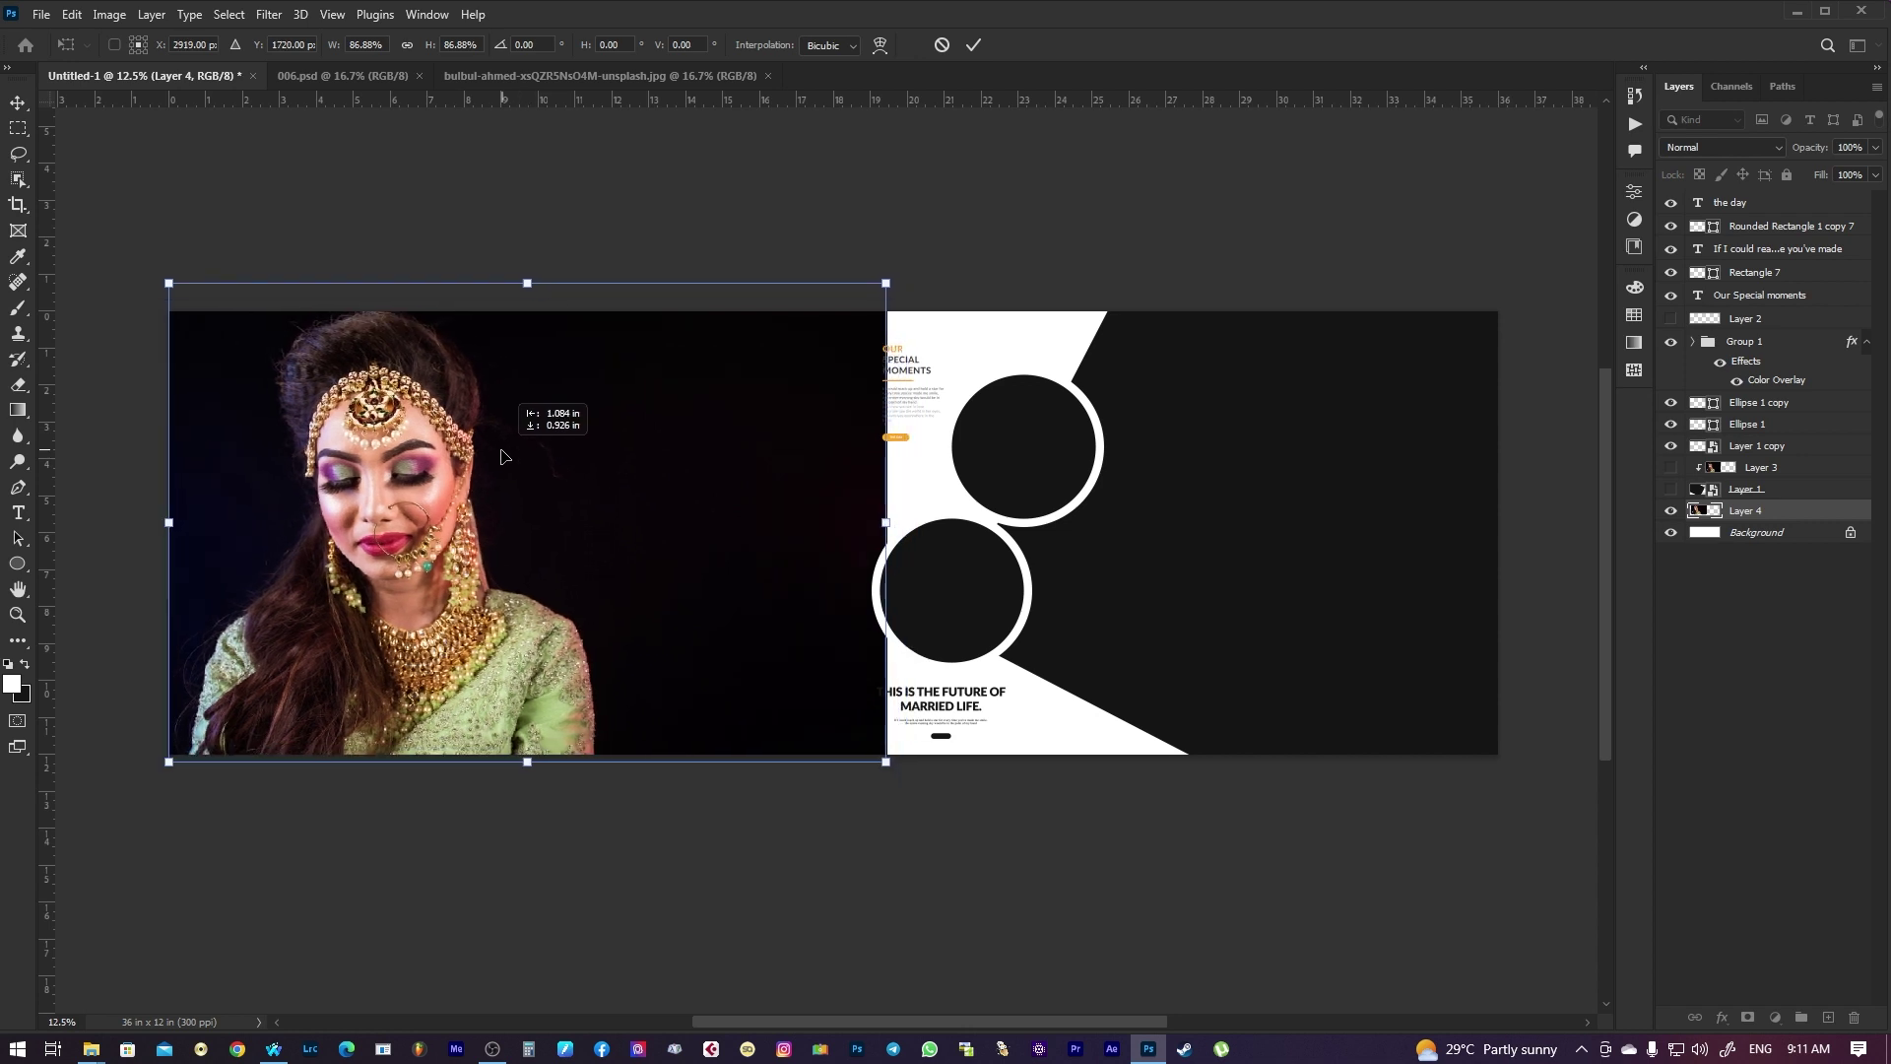
{"action": "left_click_drag", "start_coordinate": [887, 283], "coordinate": [867, 295]}
{"action": "left_click_drag", "start_coordinate": [642, 393], "coordinate": [591, 387]}
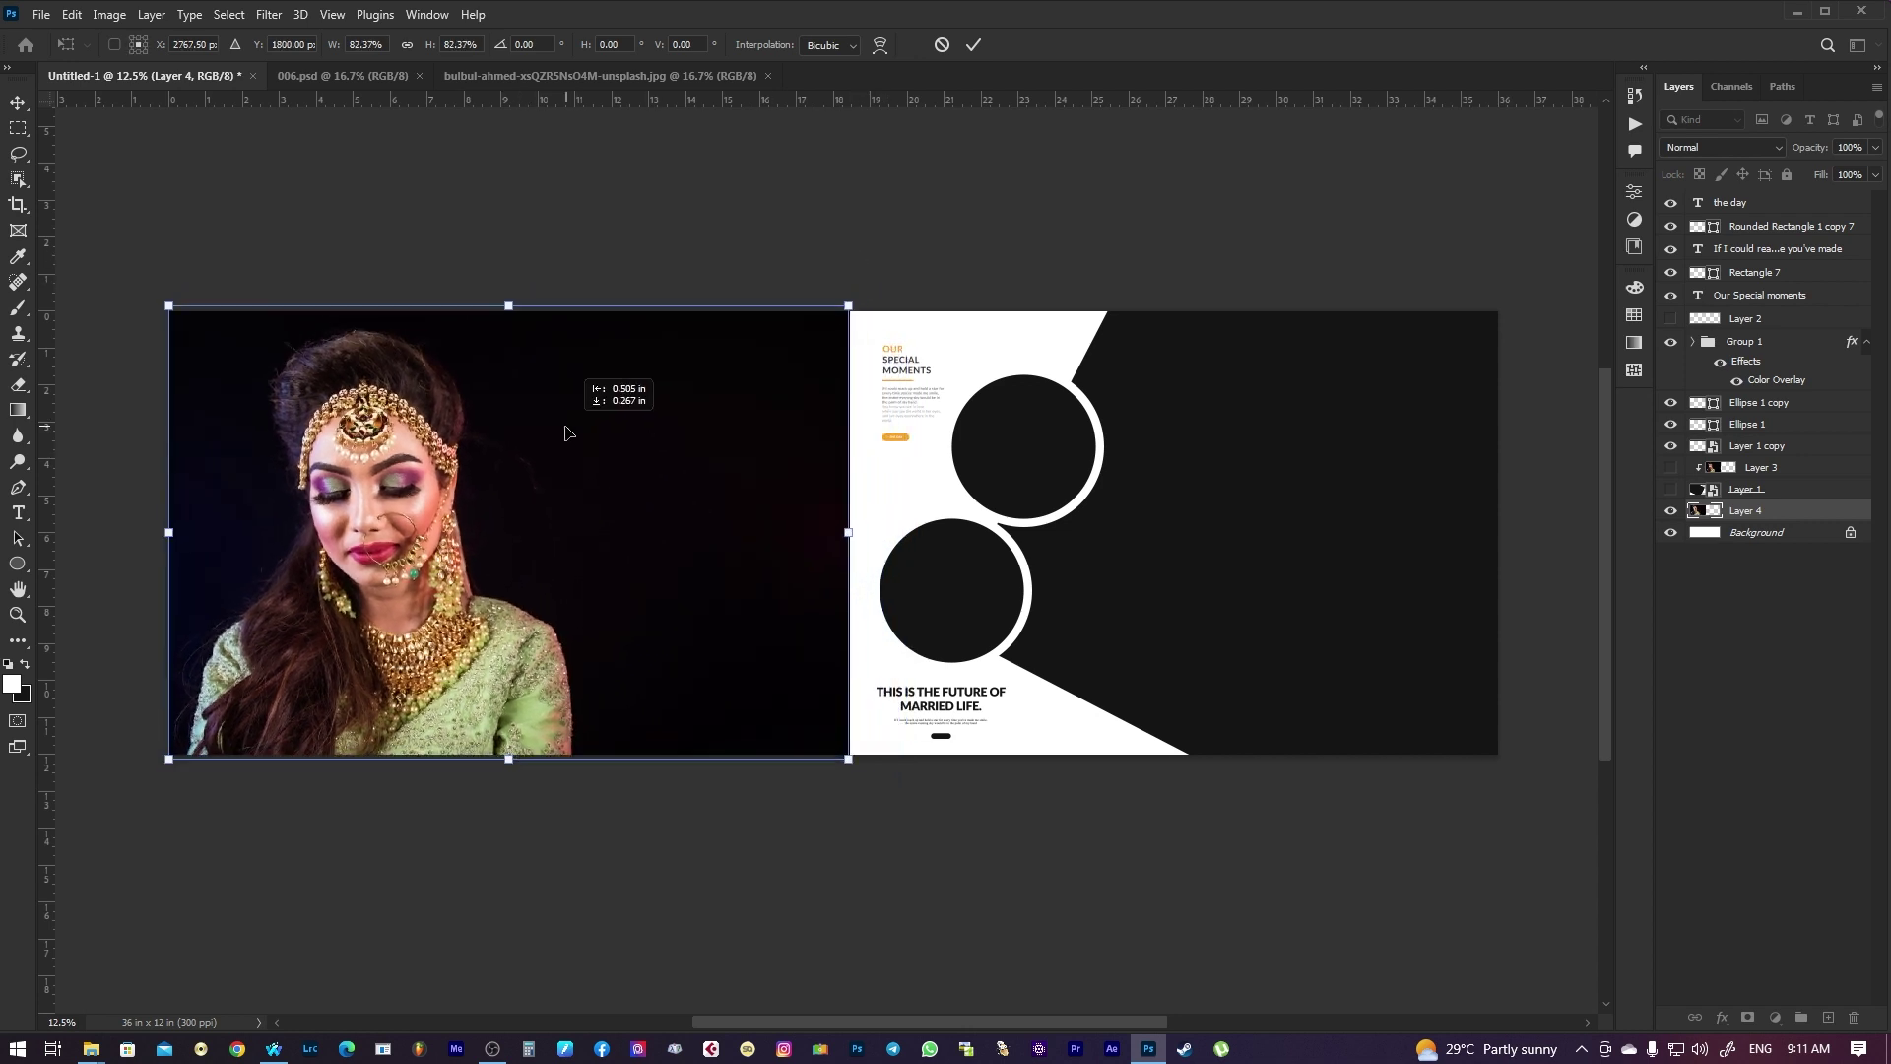
{"action": "key", "text": "Return"}
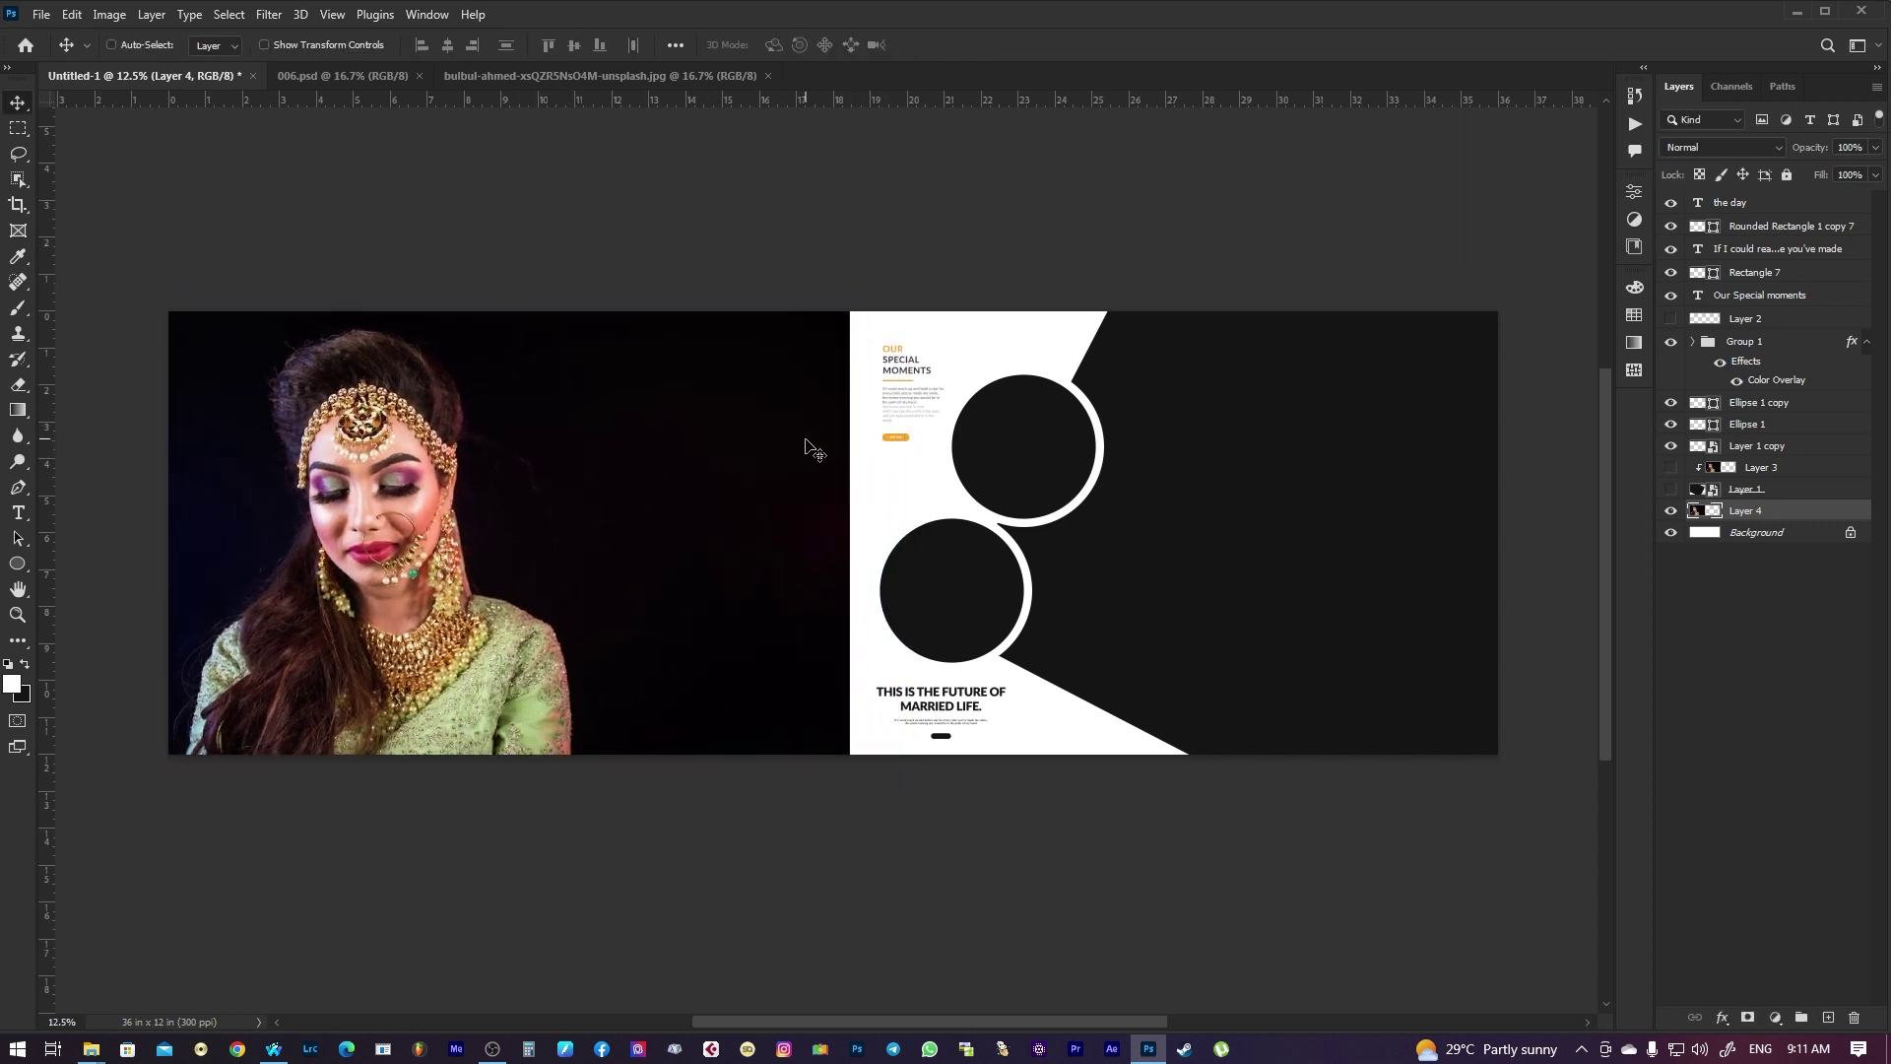
{"action": "key", "text": "ctrl+semicolon"}
{"action": "key", "text": "m"}
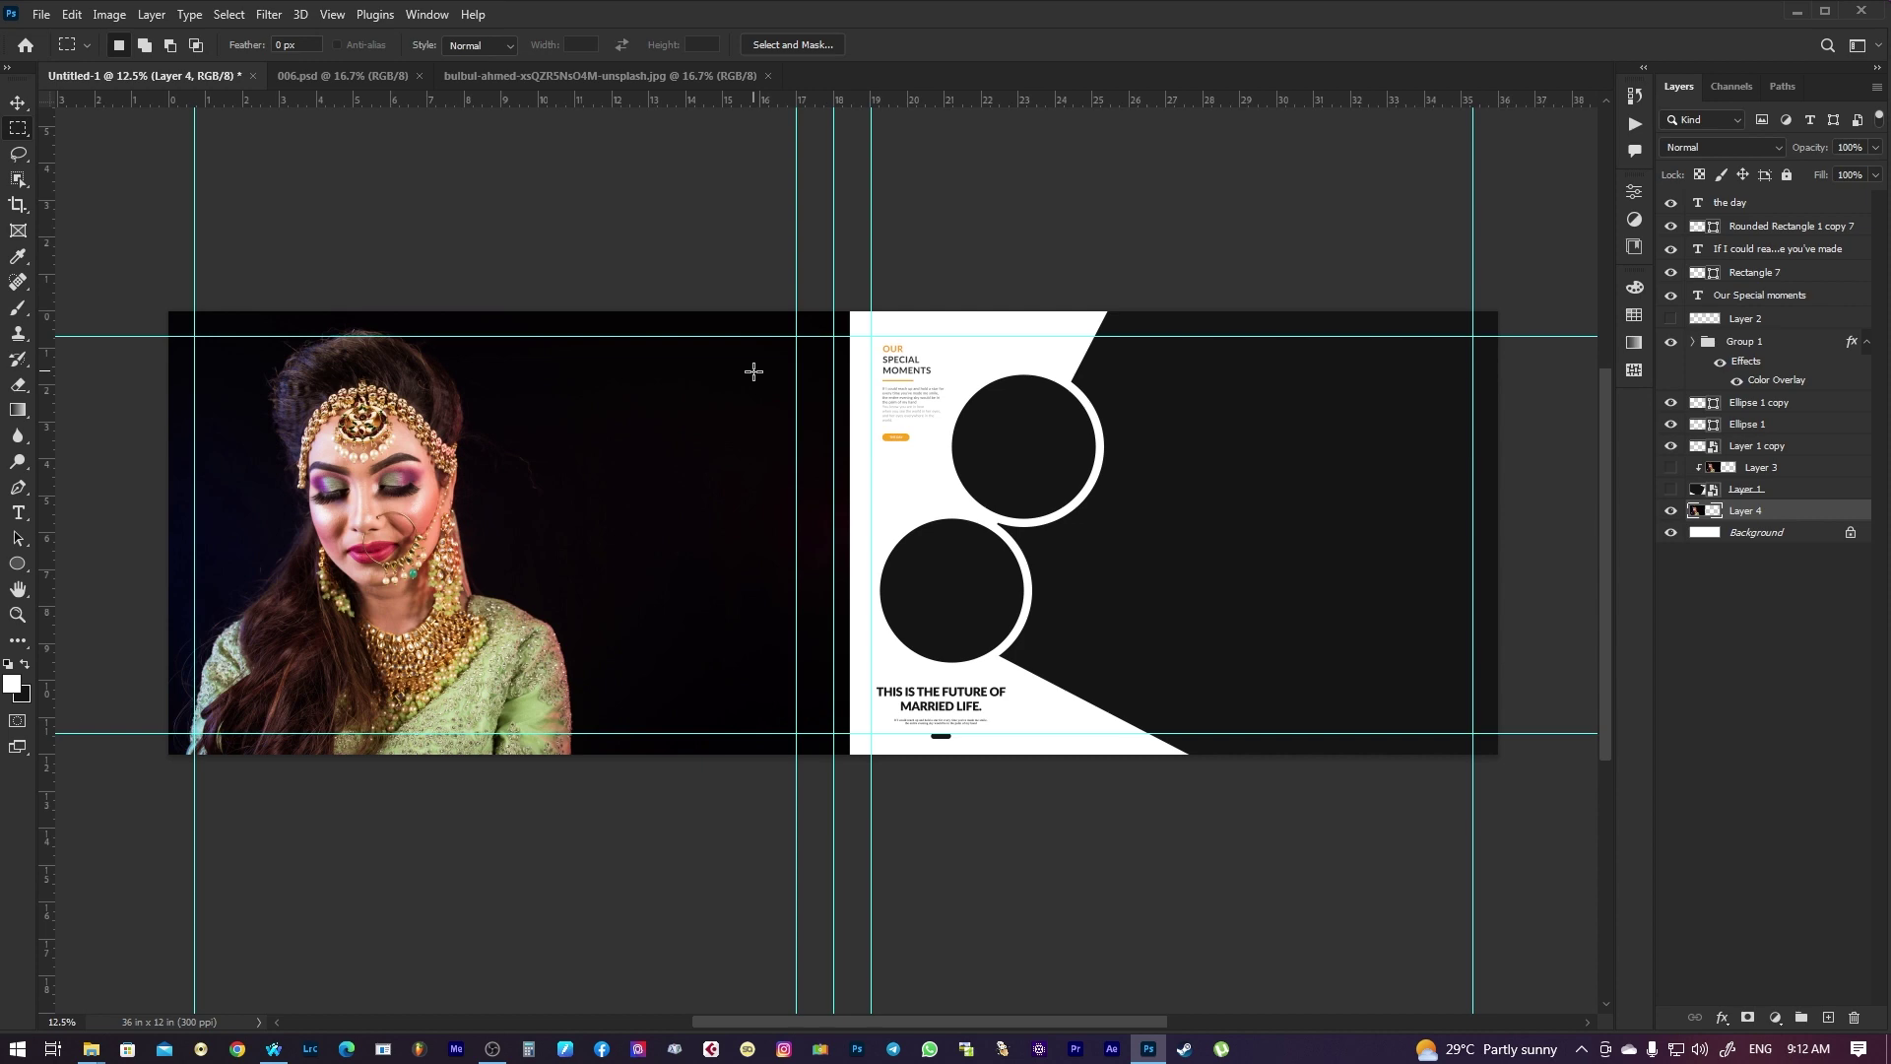
{"action": "key", "text": "ctrl+semicolon"}
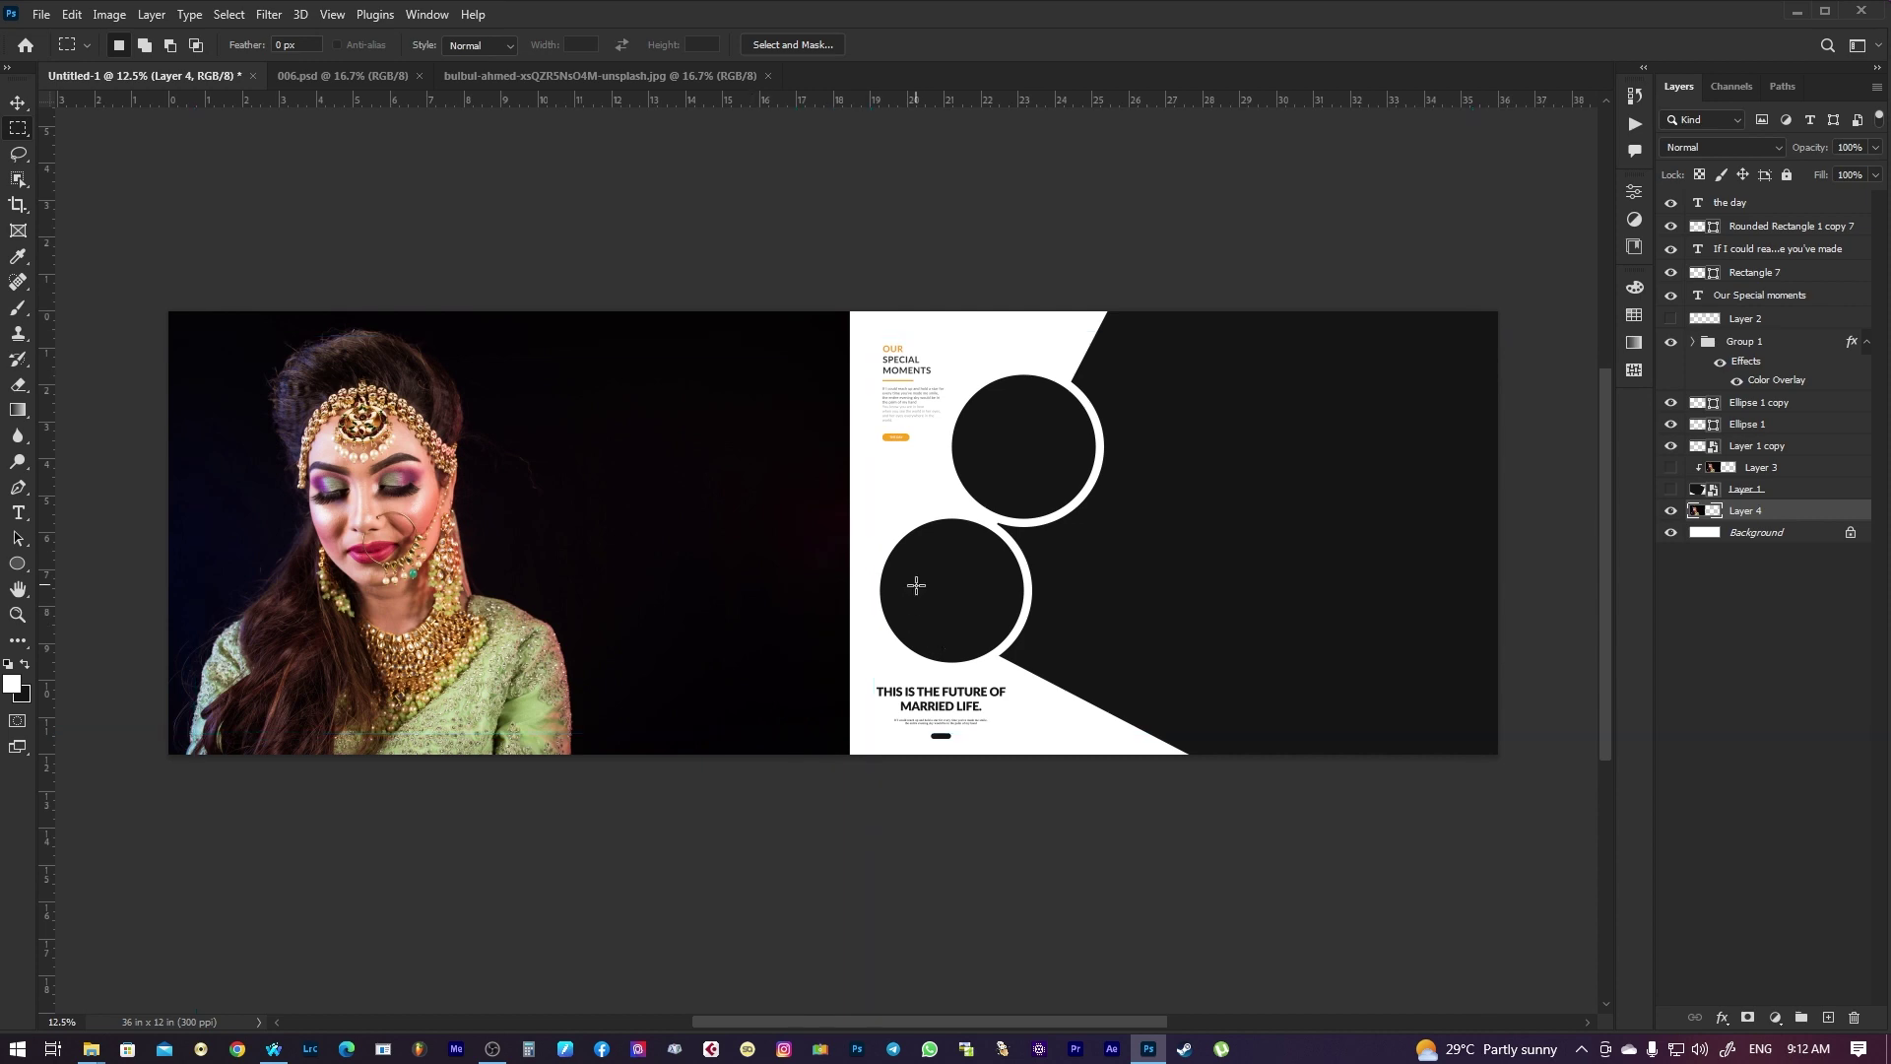
{"action": "key", "text": "v"}
{"action": "key", "text": "f"}
{"action": "key", "text": "f"}
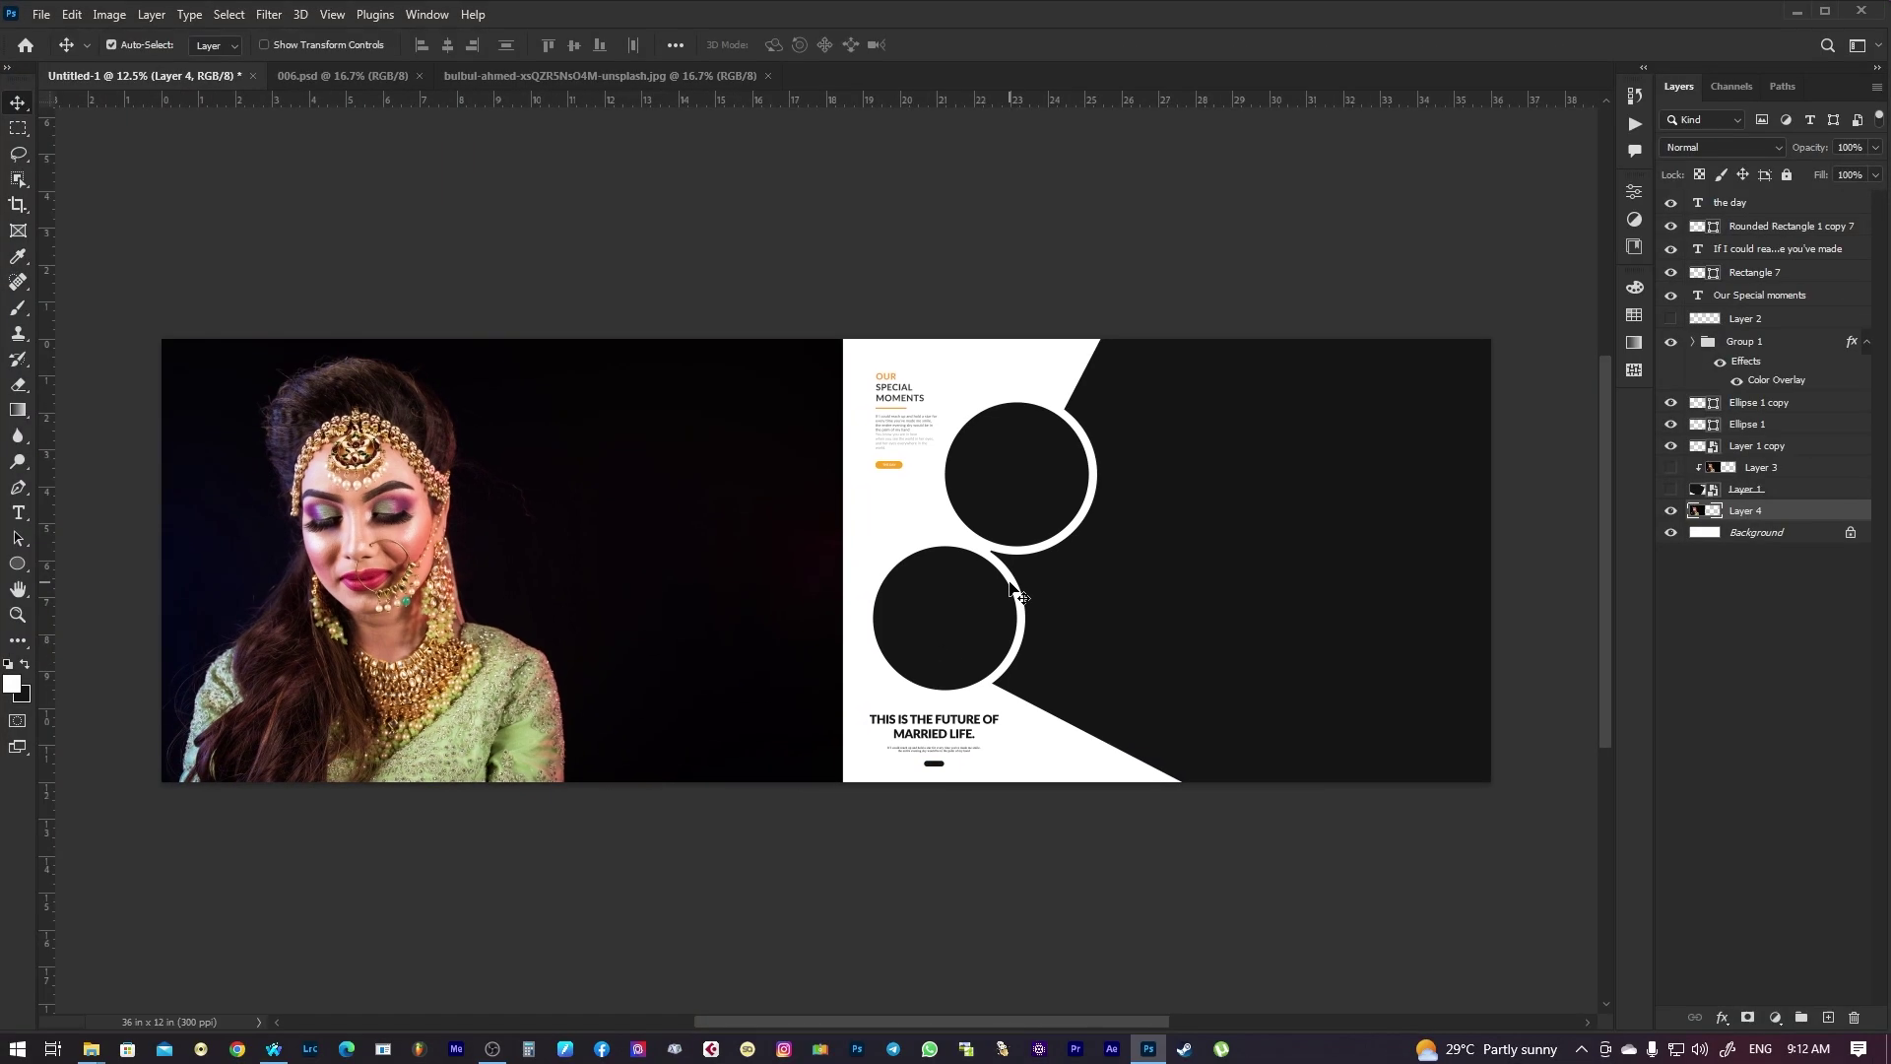
{"action": "scroll", "coordinate": [1002, 642], "scroll_direction": "up", "scroll_amount": 1}
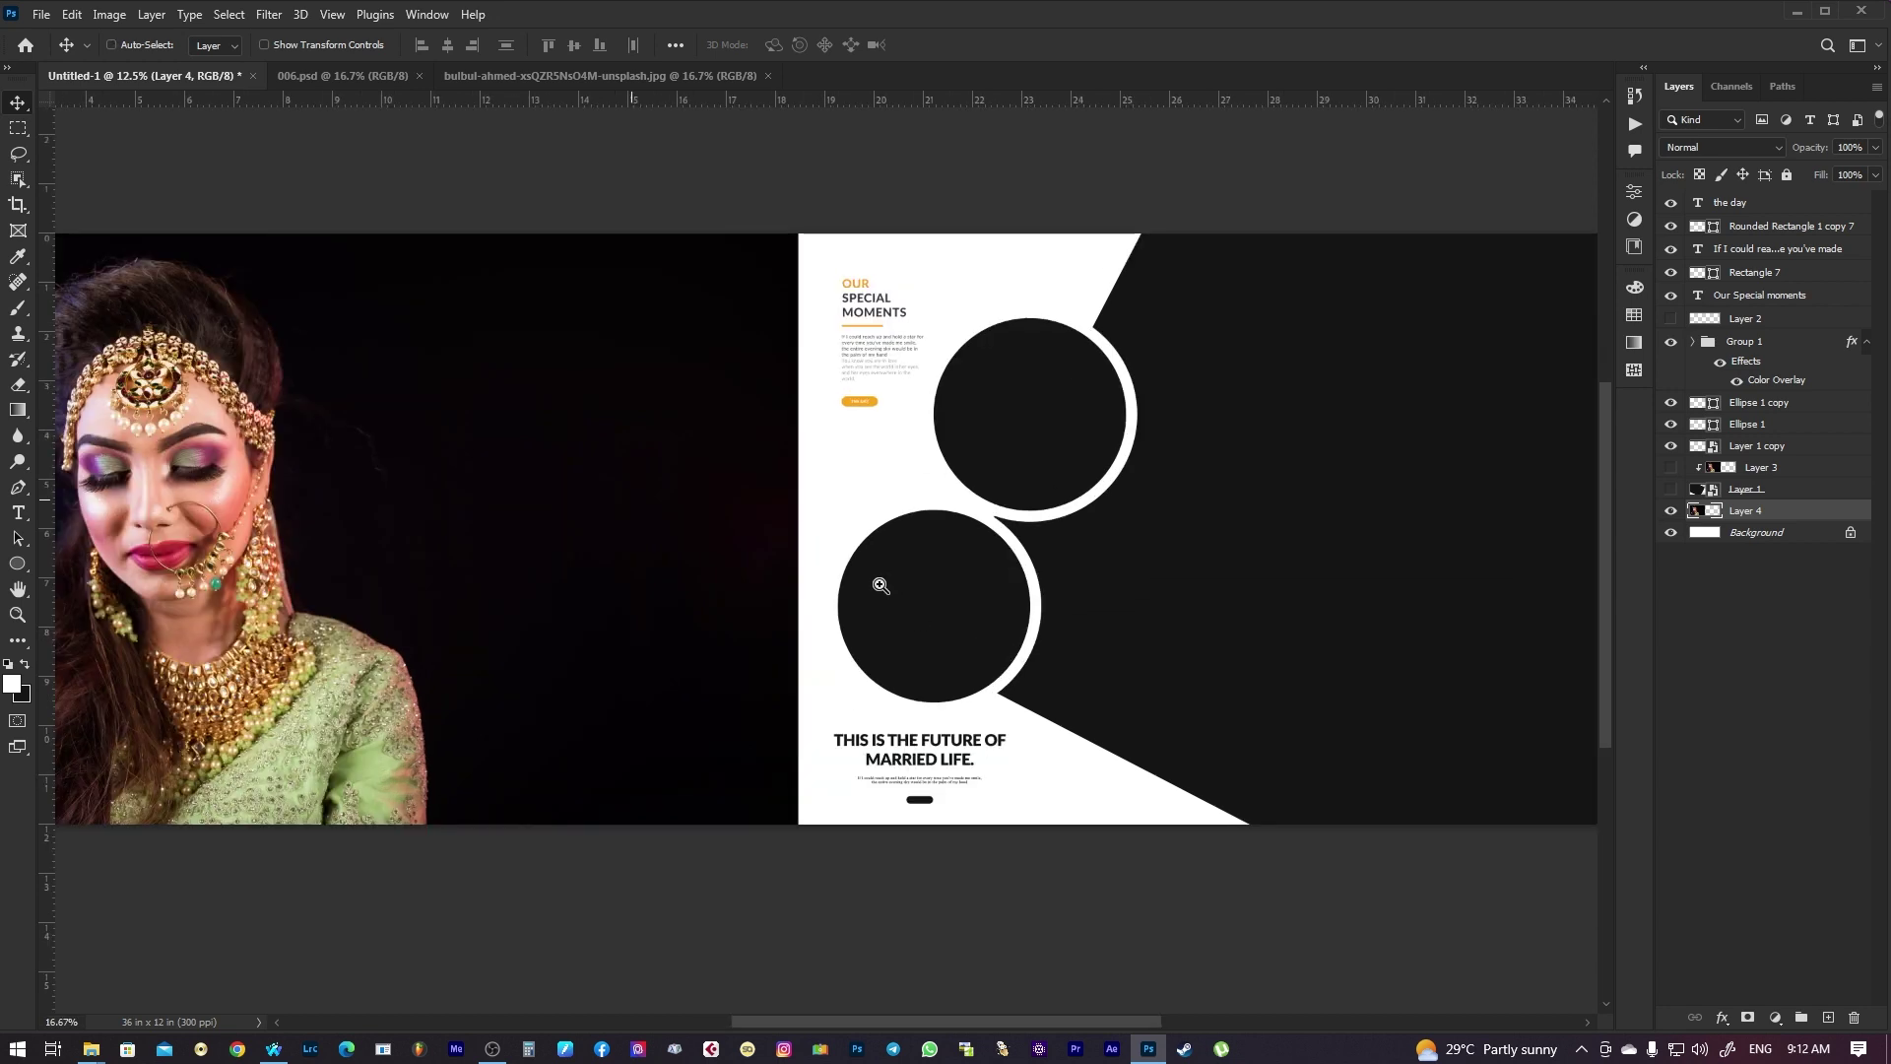
{"action": "mouse_move", "coordinate": [892, 596]}
{"action": "left_mouse_down"}
{"action": "mouse_move", "coordinate": [993, 591]}
{"action": "mouse_move", "coordinate": [1007, 619]}
{"action": "left_mouse_up"}
{"action": "scroll", "coordinate": [884, 575], "scroll_direction": "down", "scroll_amount": 1}
{"action": "left_click", "coordinate": [335, 79]}
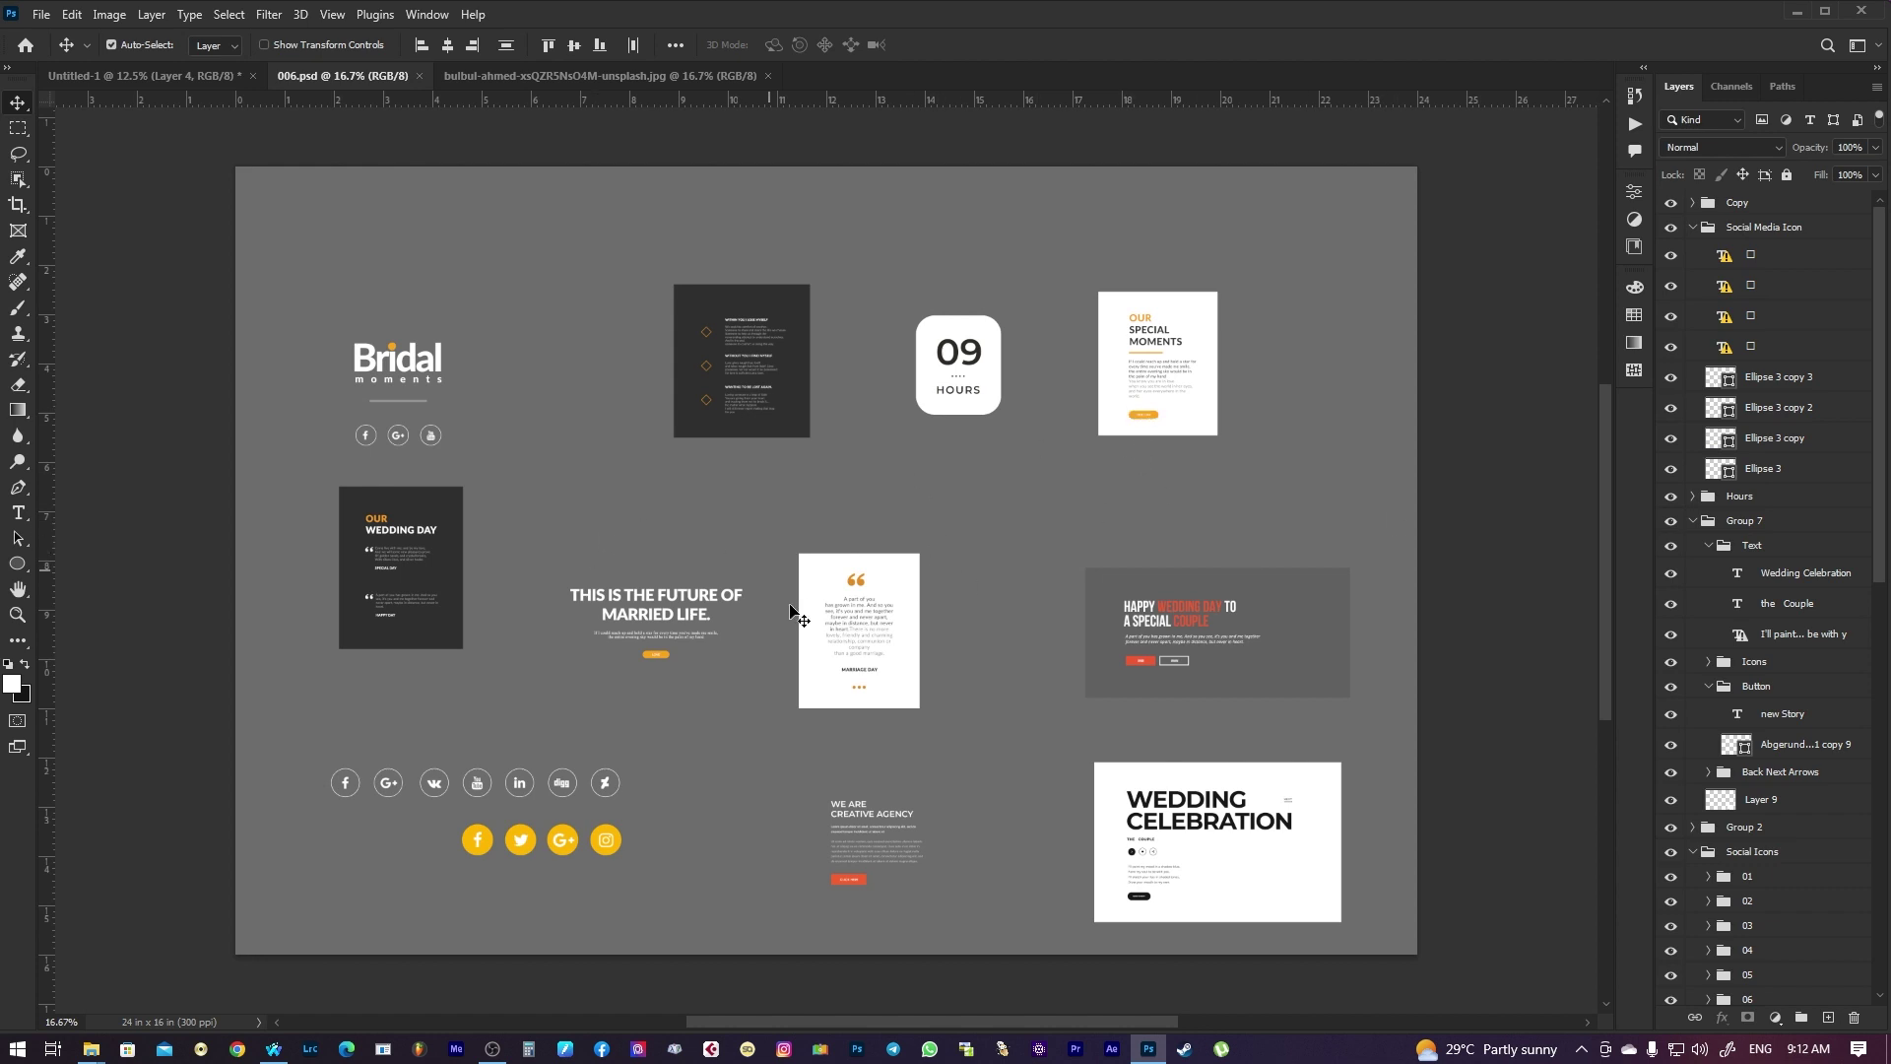
Bring the dark three-item text card from 006.psd onto the left half, linked and grouped as Group 2
{"action": "mouse_move", "coordinate": [621, 256]}
{"action": "left_mouse_down"}
{"action": "mouse_move", "coordinate": [773, 382]}
{"action": "mouse_move", "coordinate": [163, 71]}
{"action": "left_mouse_up"}
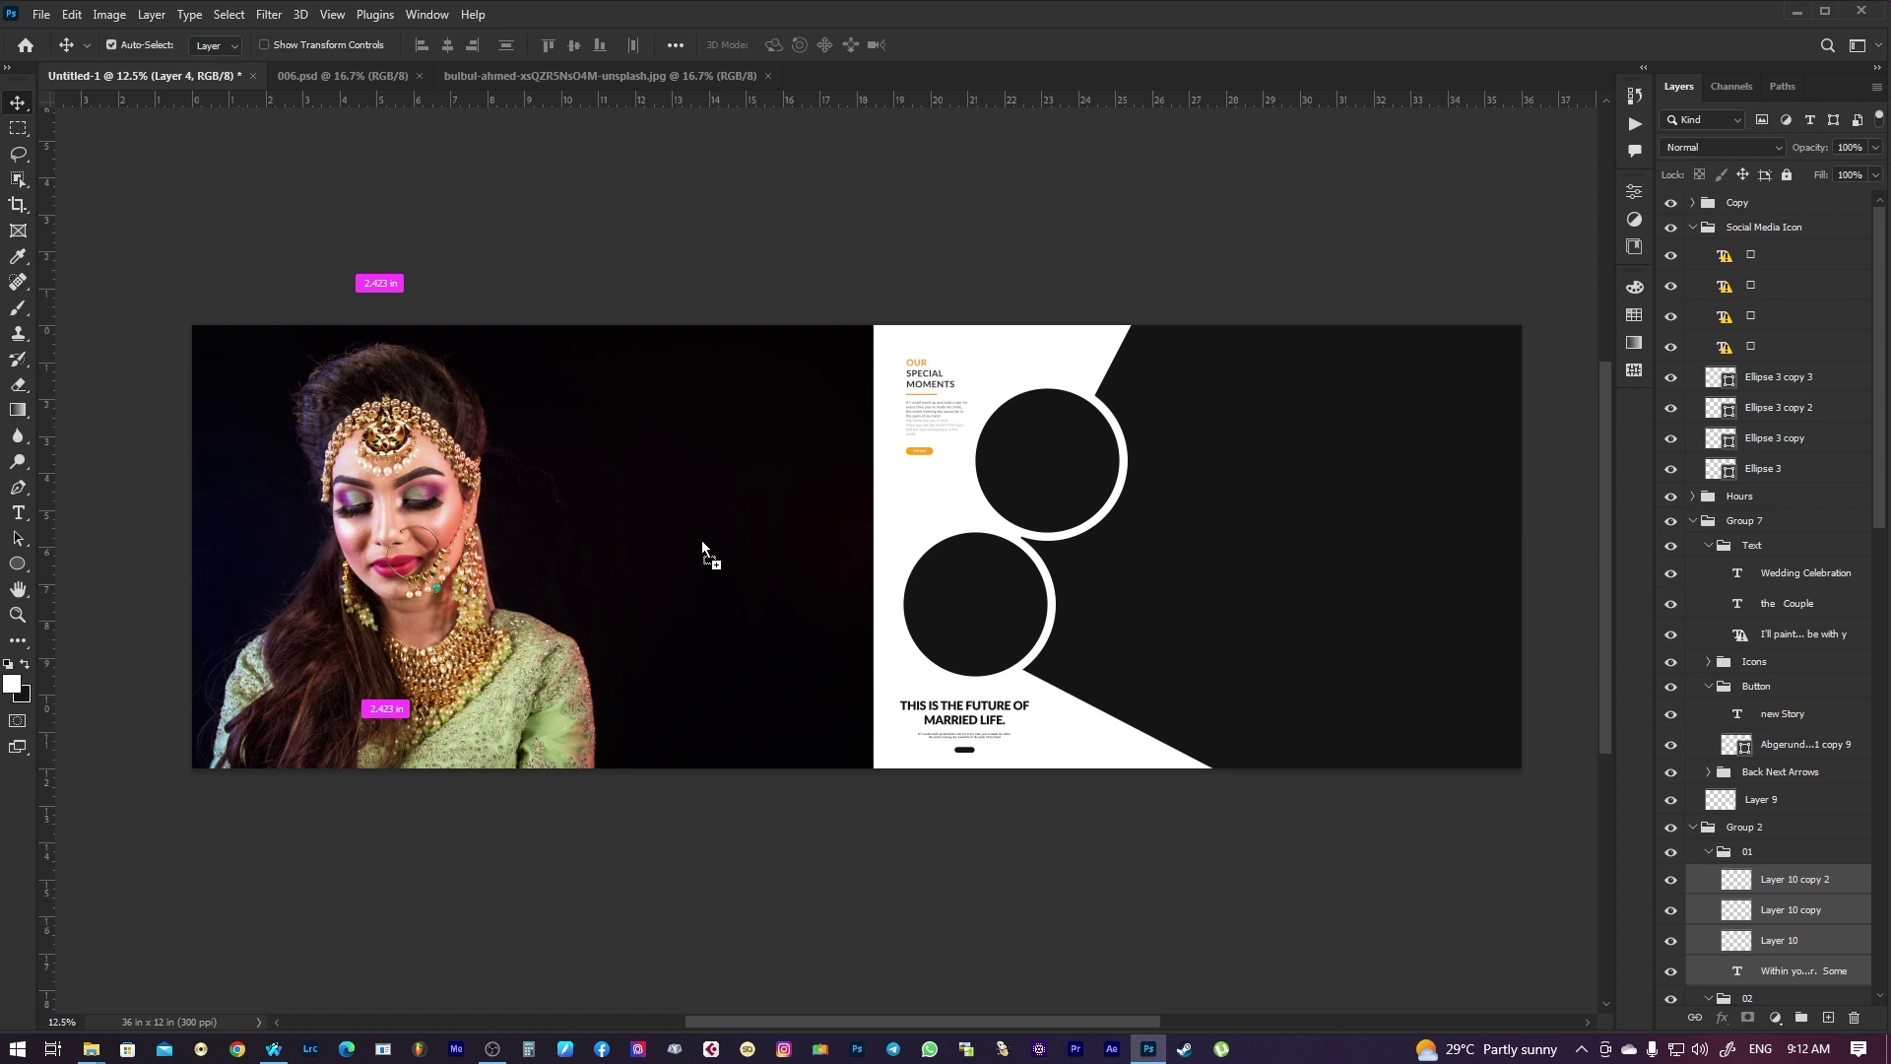
{"action": "left_click_drag", "start_coordinate": [702, 540], "coordinate": [702, 544]}
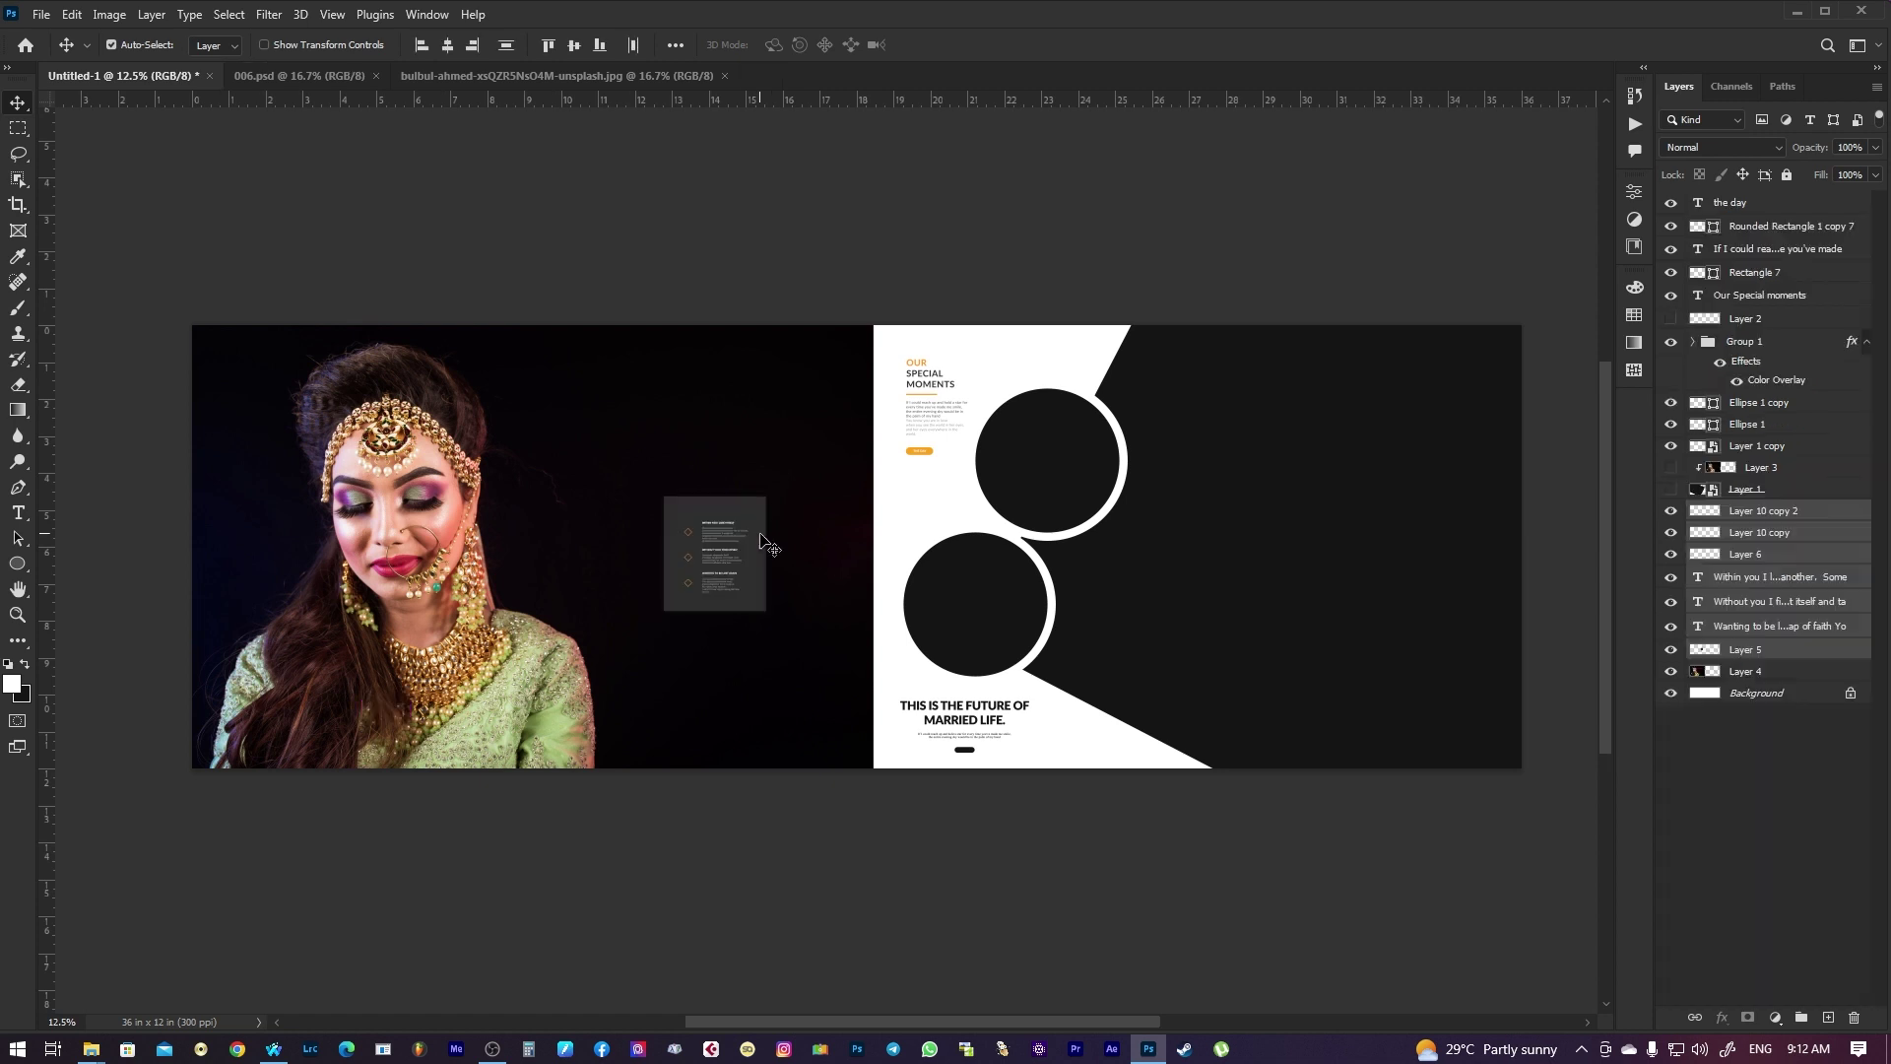
{"action": "left_click", "coordinate": [1695, 1017]}
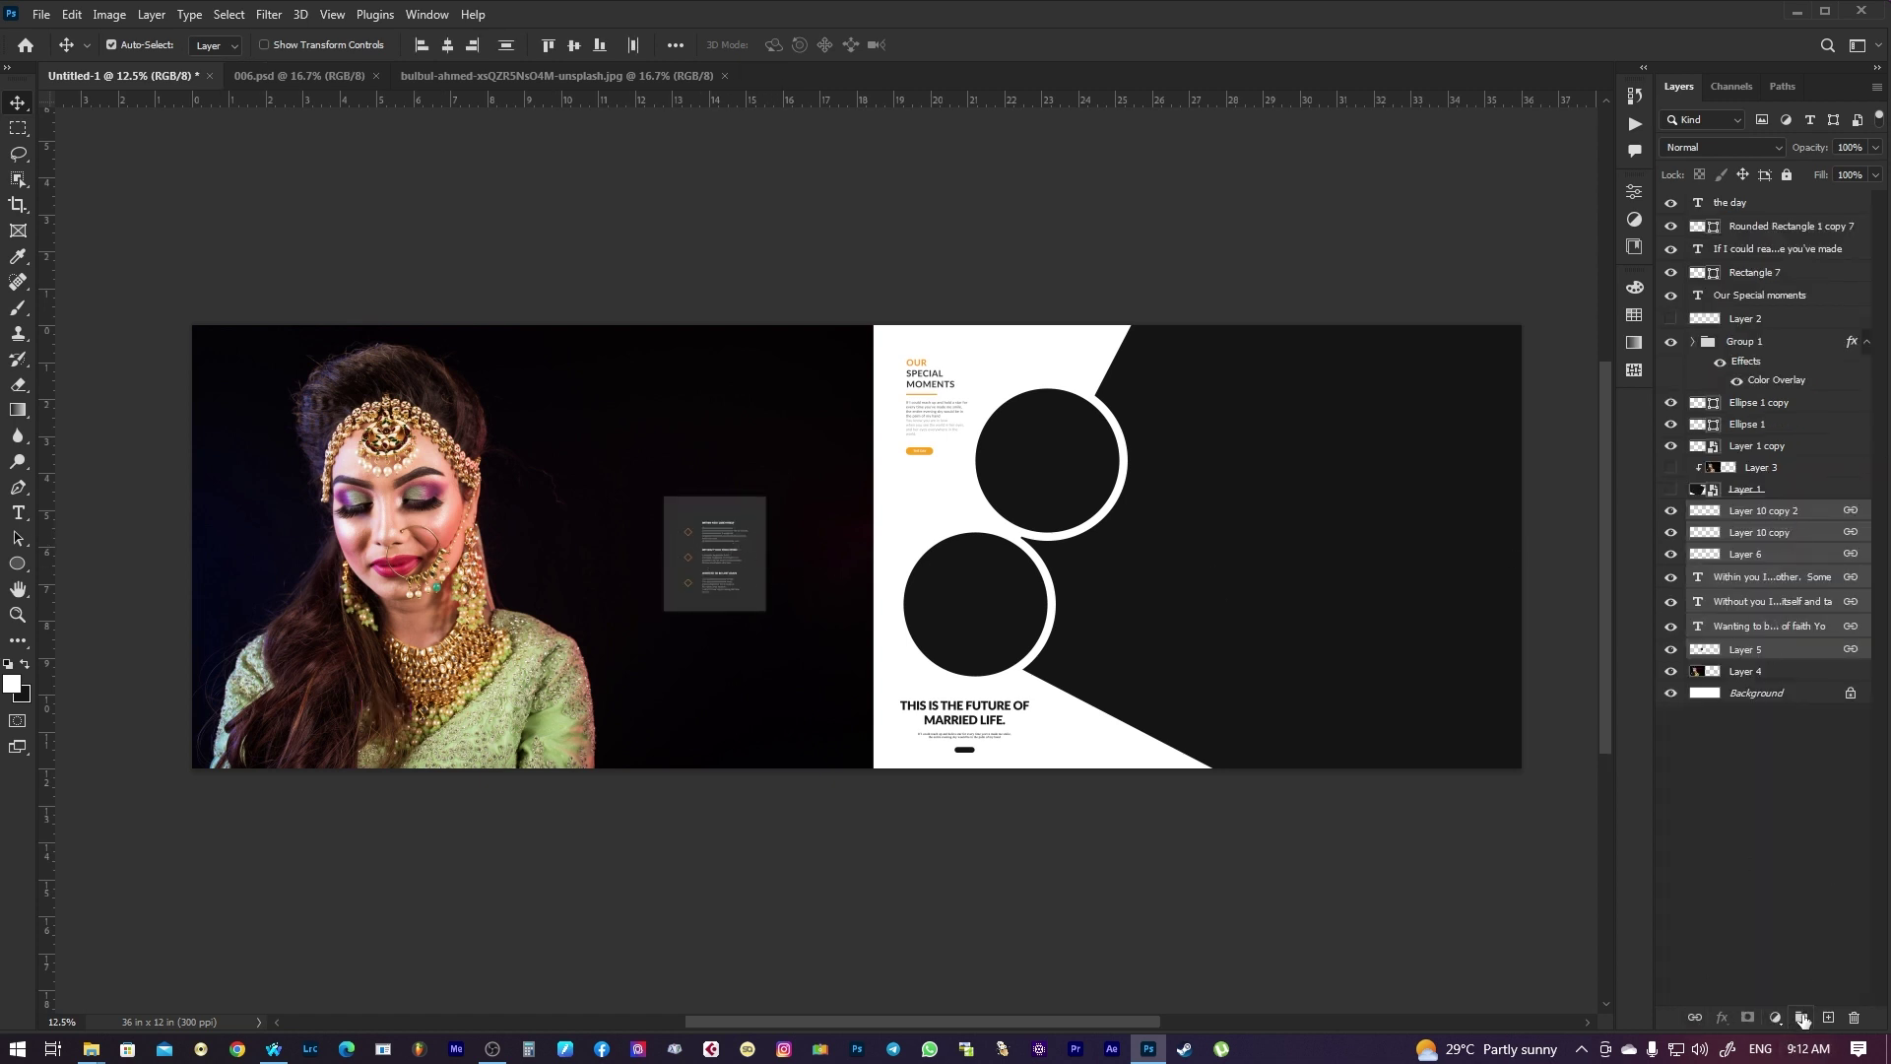
{"action": "left_click", "coordinate": [1802, 1017]}
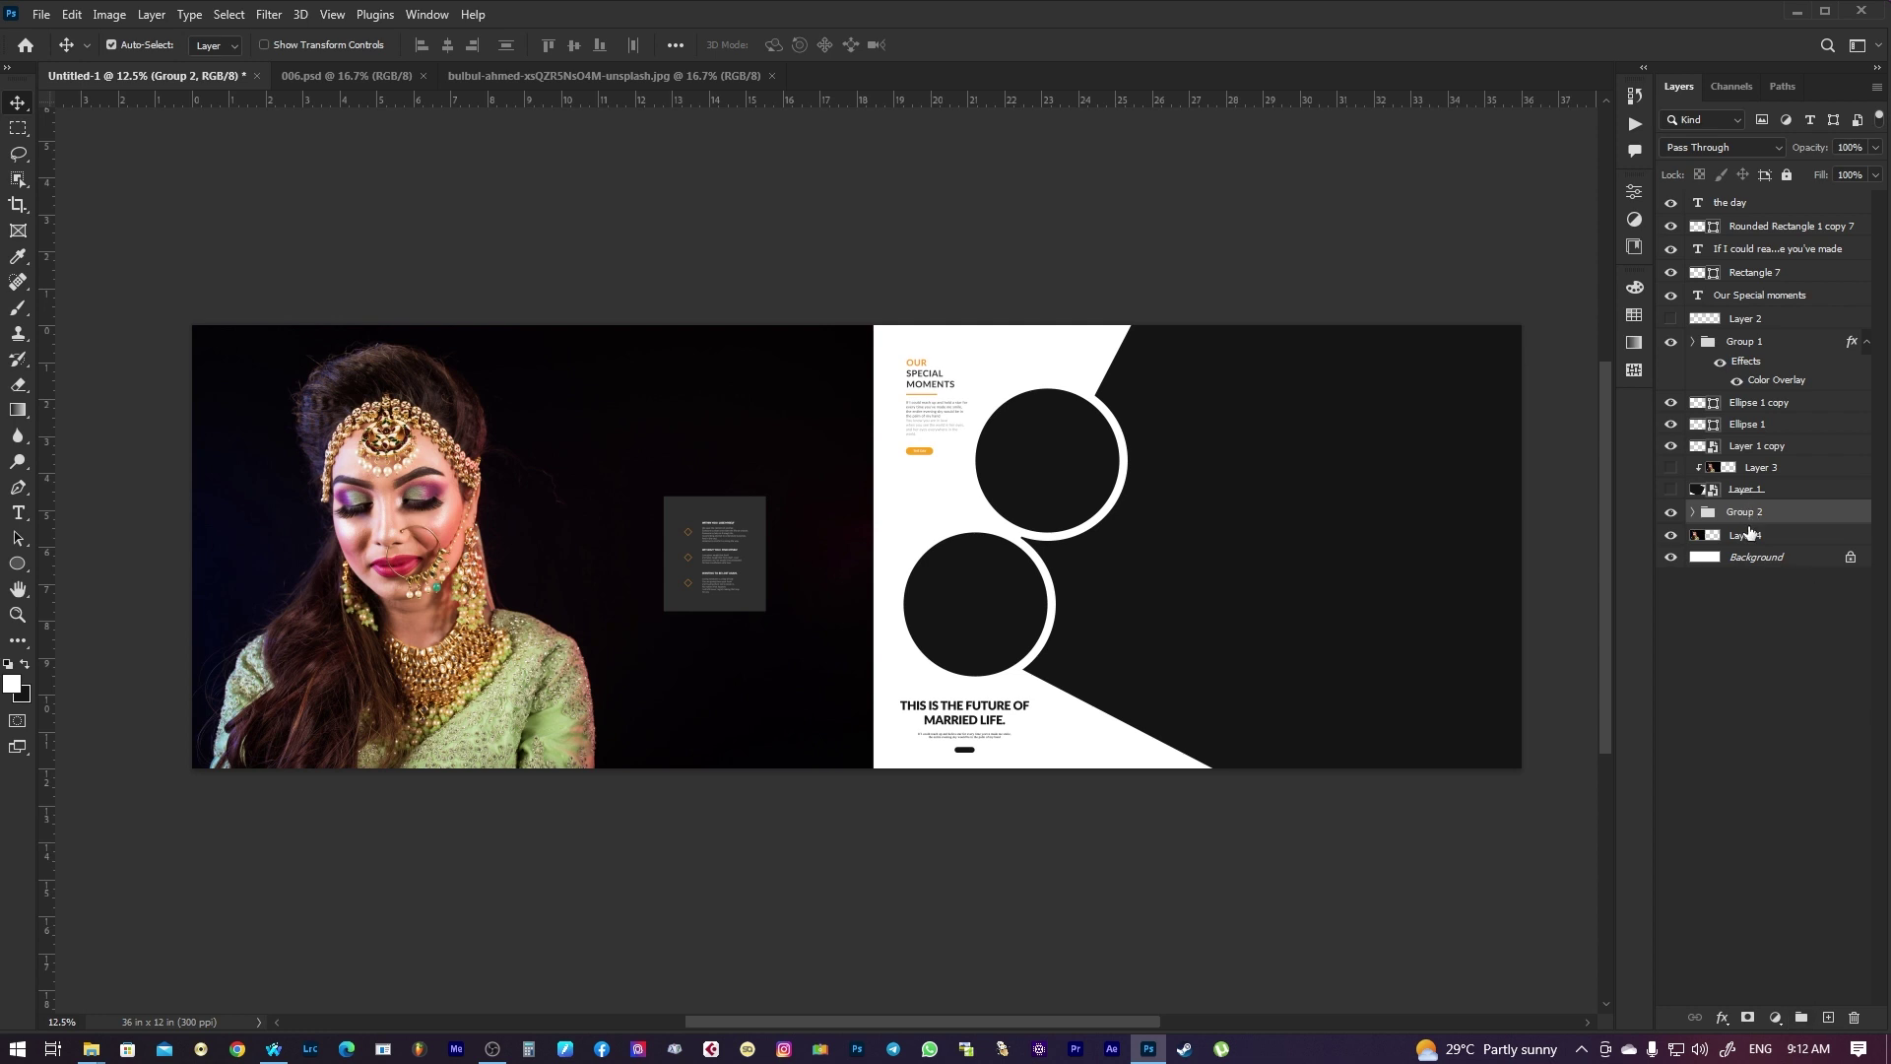
{"action": "left_click", "coordinate": [1722, 1019]}
{"action": "left_click", "coordinate": [1759, 936]}
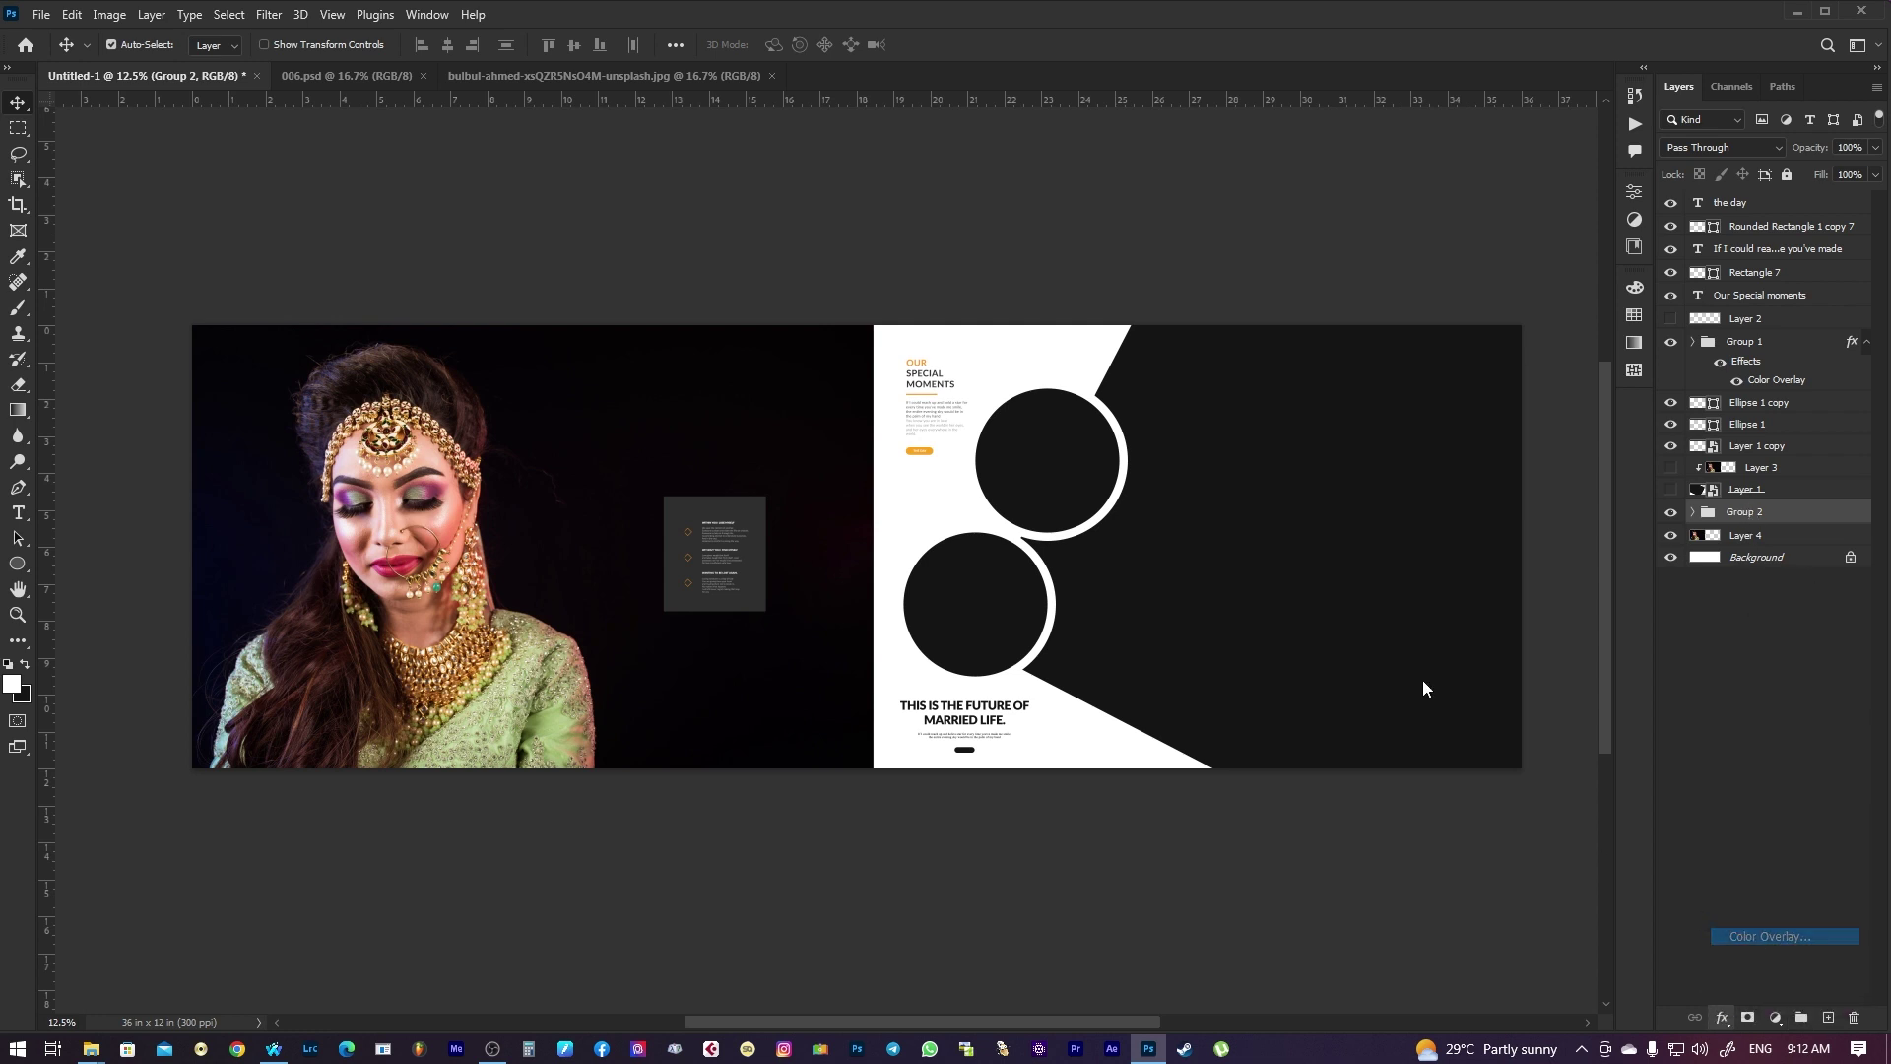
Give Group 2 a #ffffff Color Overlay and hide the card's background Layer 5
{"action": "left_click", "coordinate": [1027, 244]}
{"action": "left_click_drag", "start_coordinate": [687, 468], "coordinate": [565, 135]}
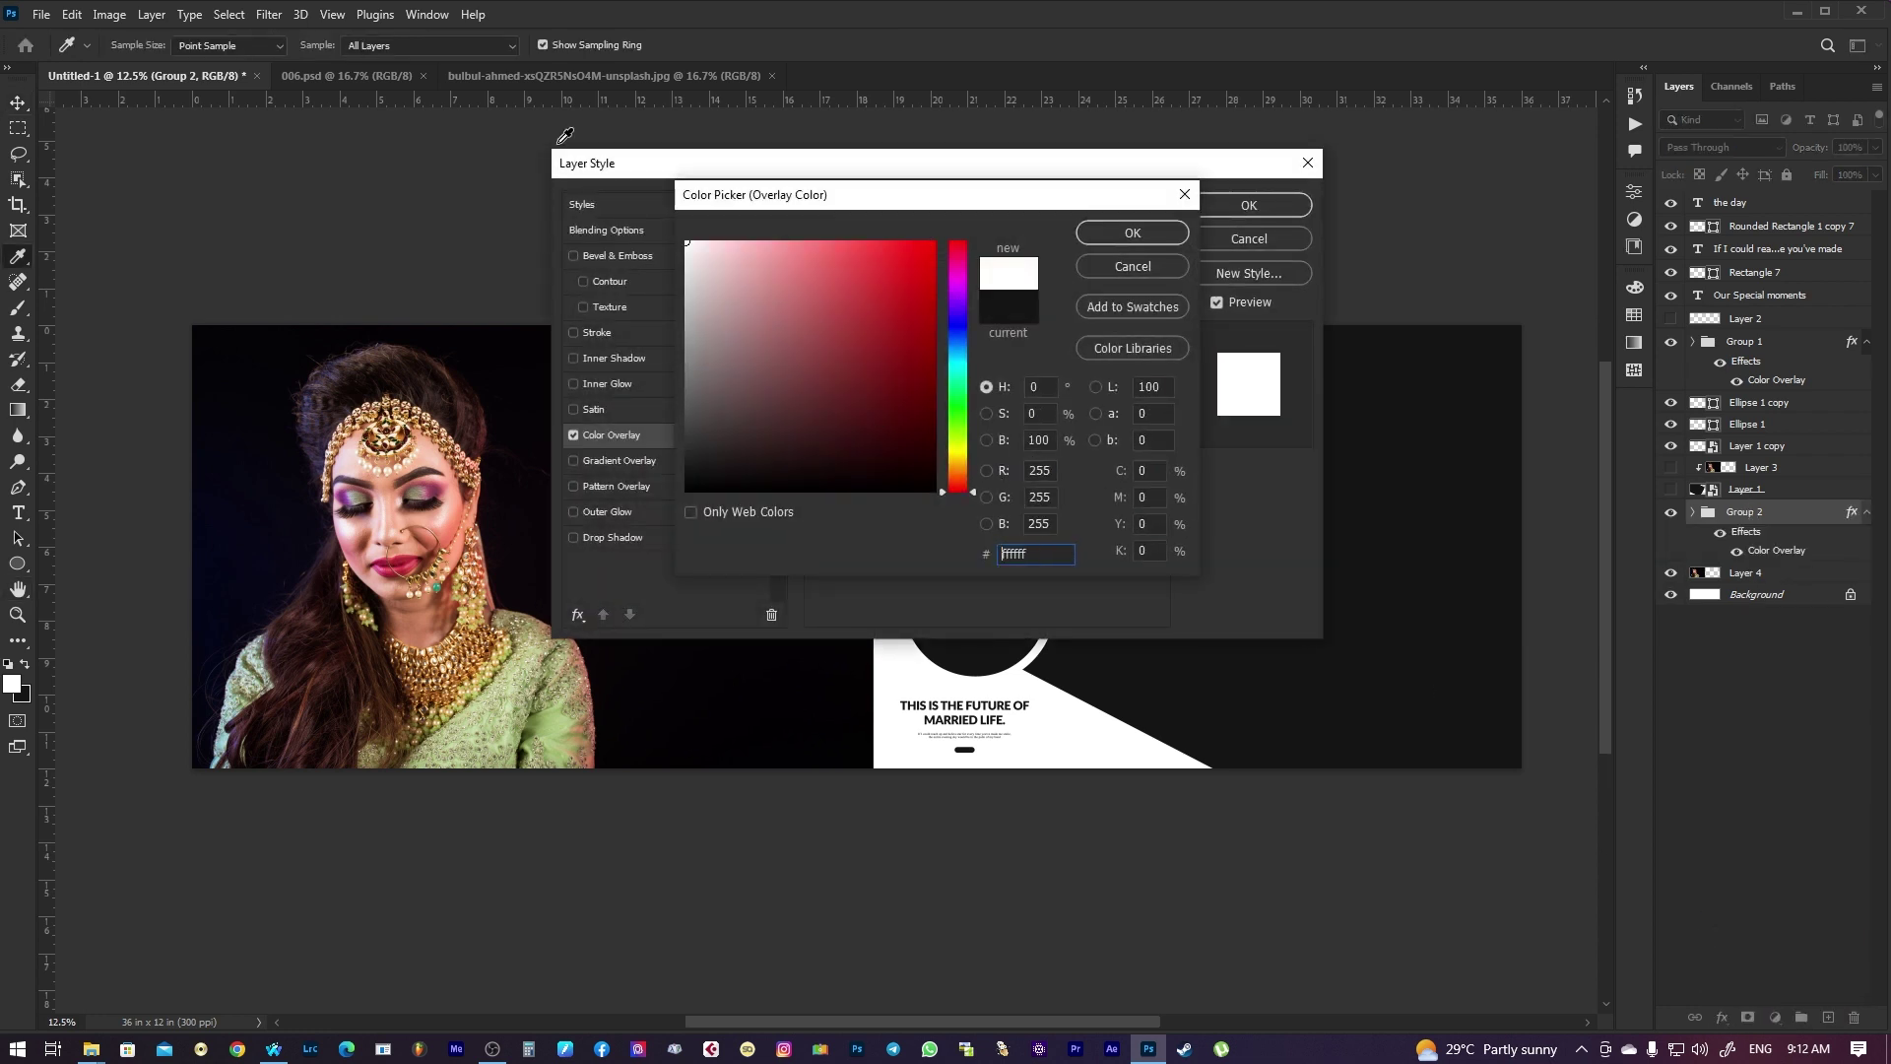
{"action": "key", "text": "Return"}
{"action": "key", "text": "Return"}
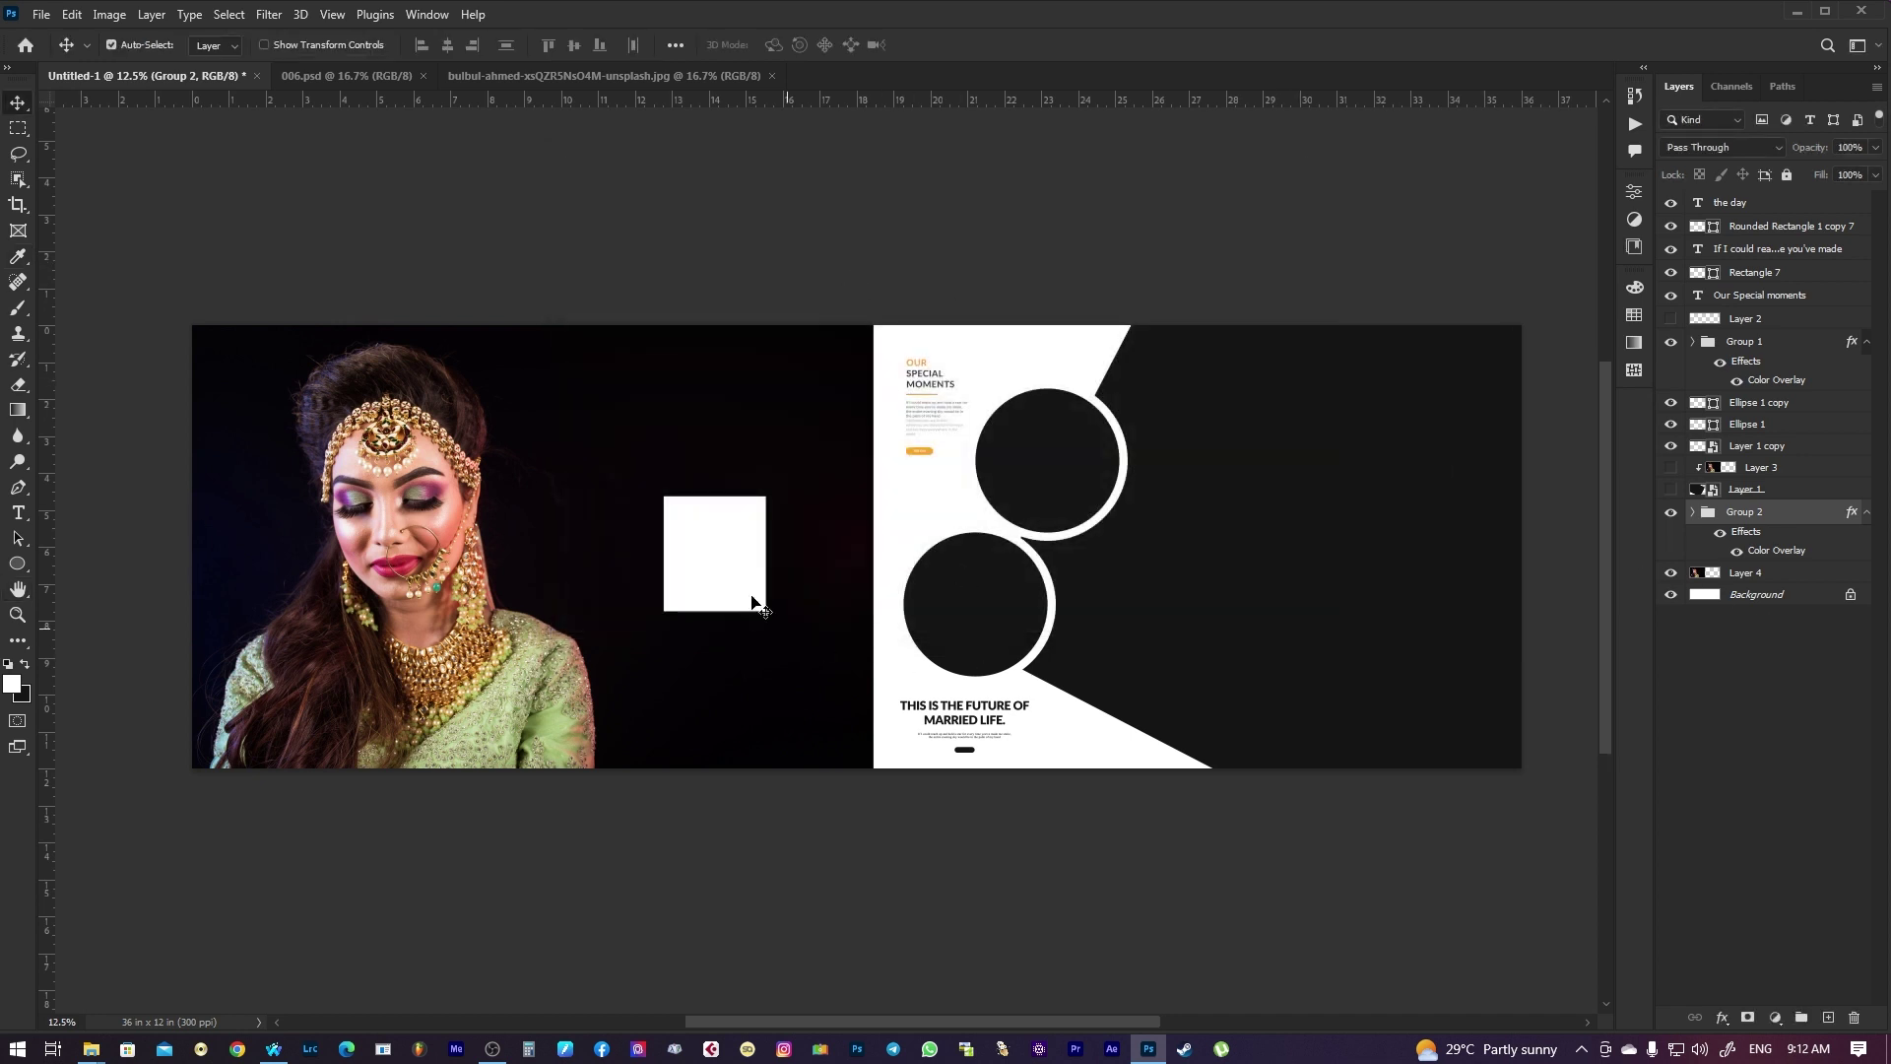
{"action": "right_click", "coordinate": [758, 507]}
{"action": "left_click", "coordinate": [793, 513]}
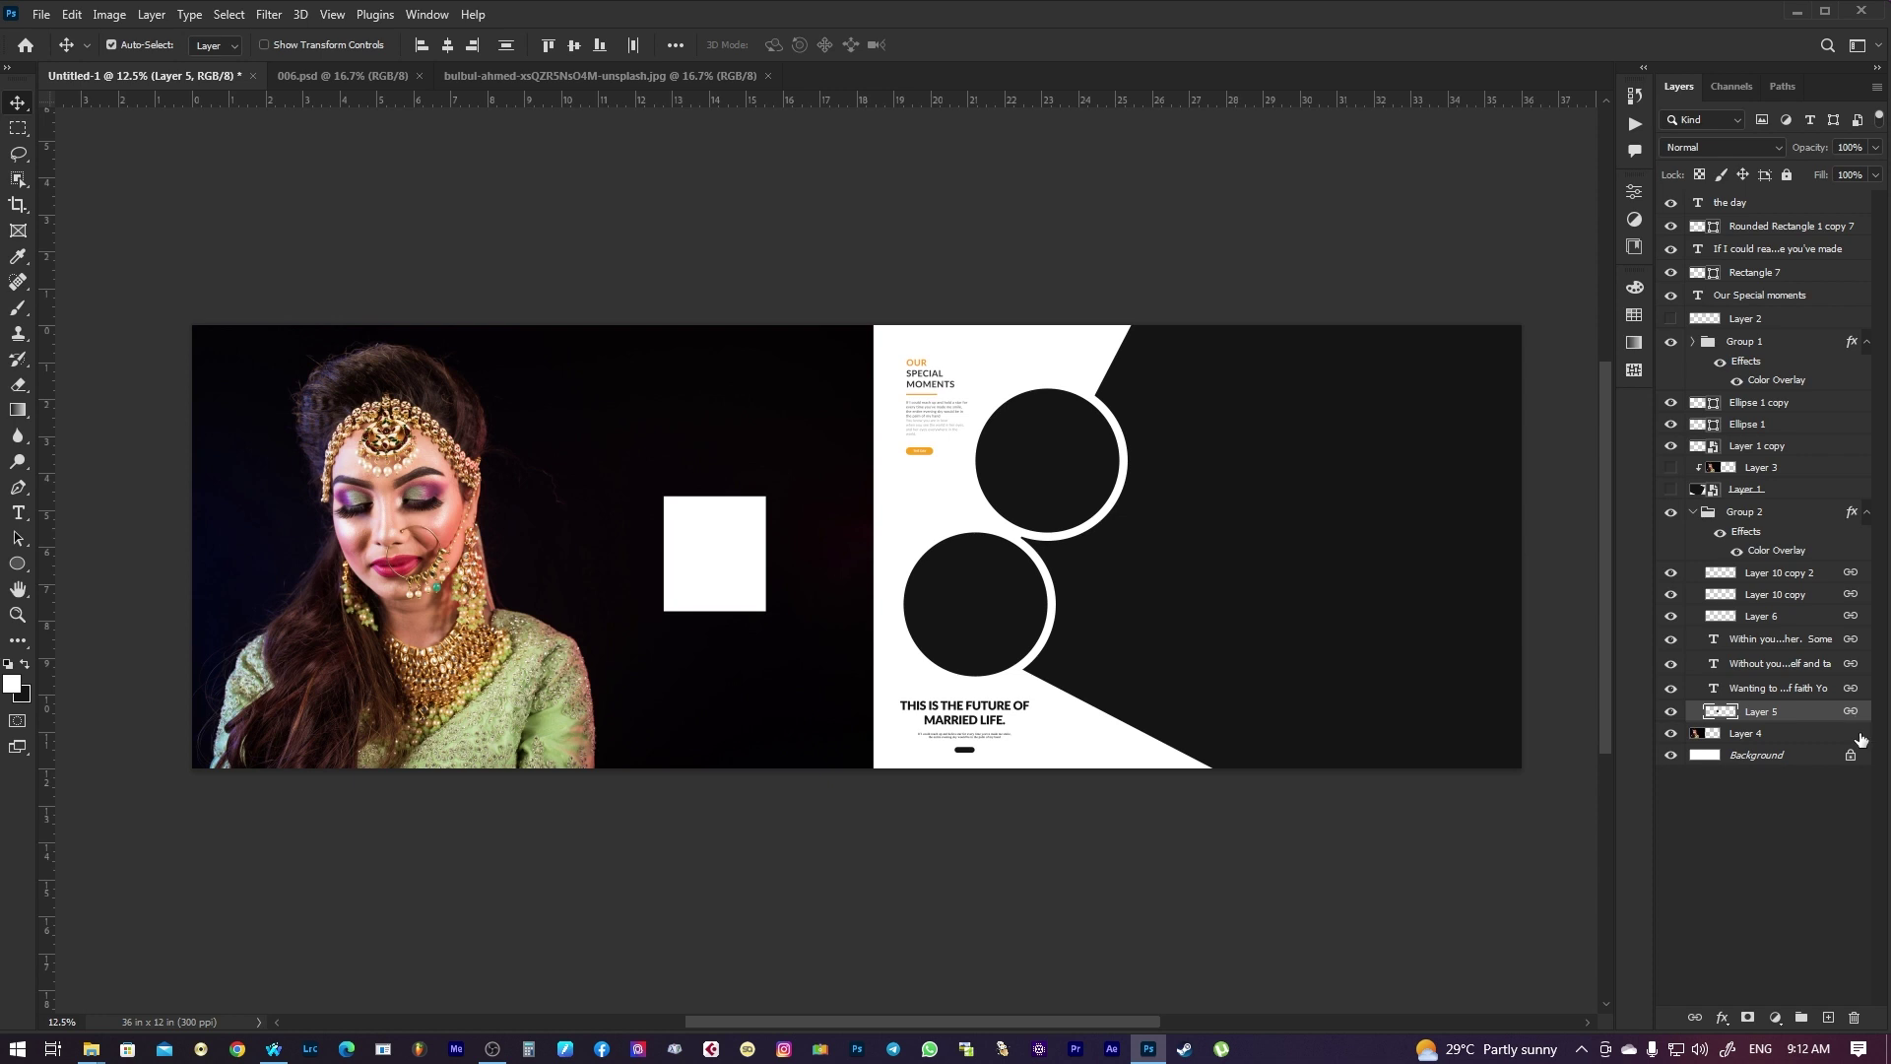
{"action": "left_click", "coordinate": [1671, 711]}
{"action": "key", "text": "ctrl+t"}
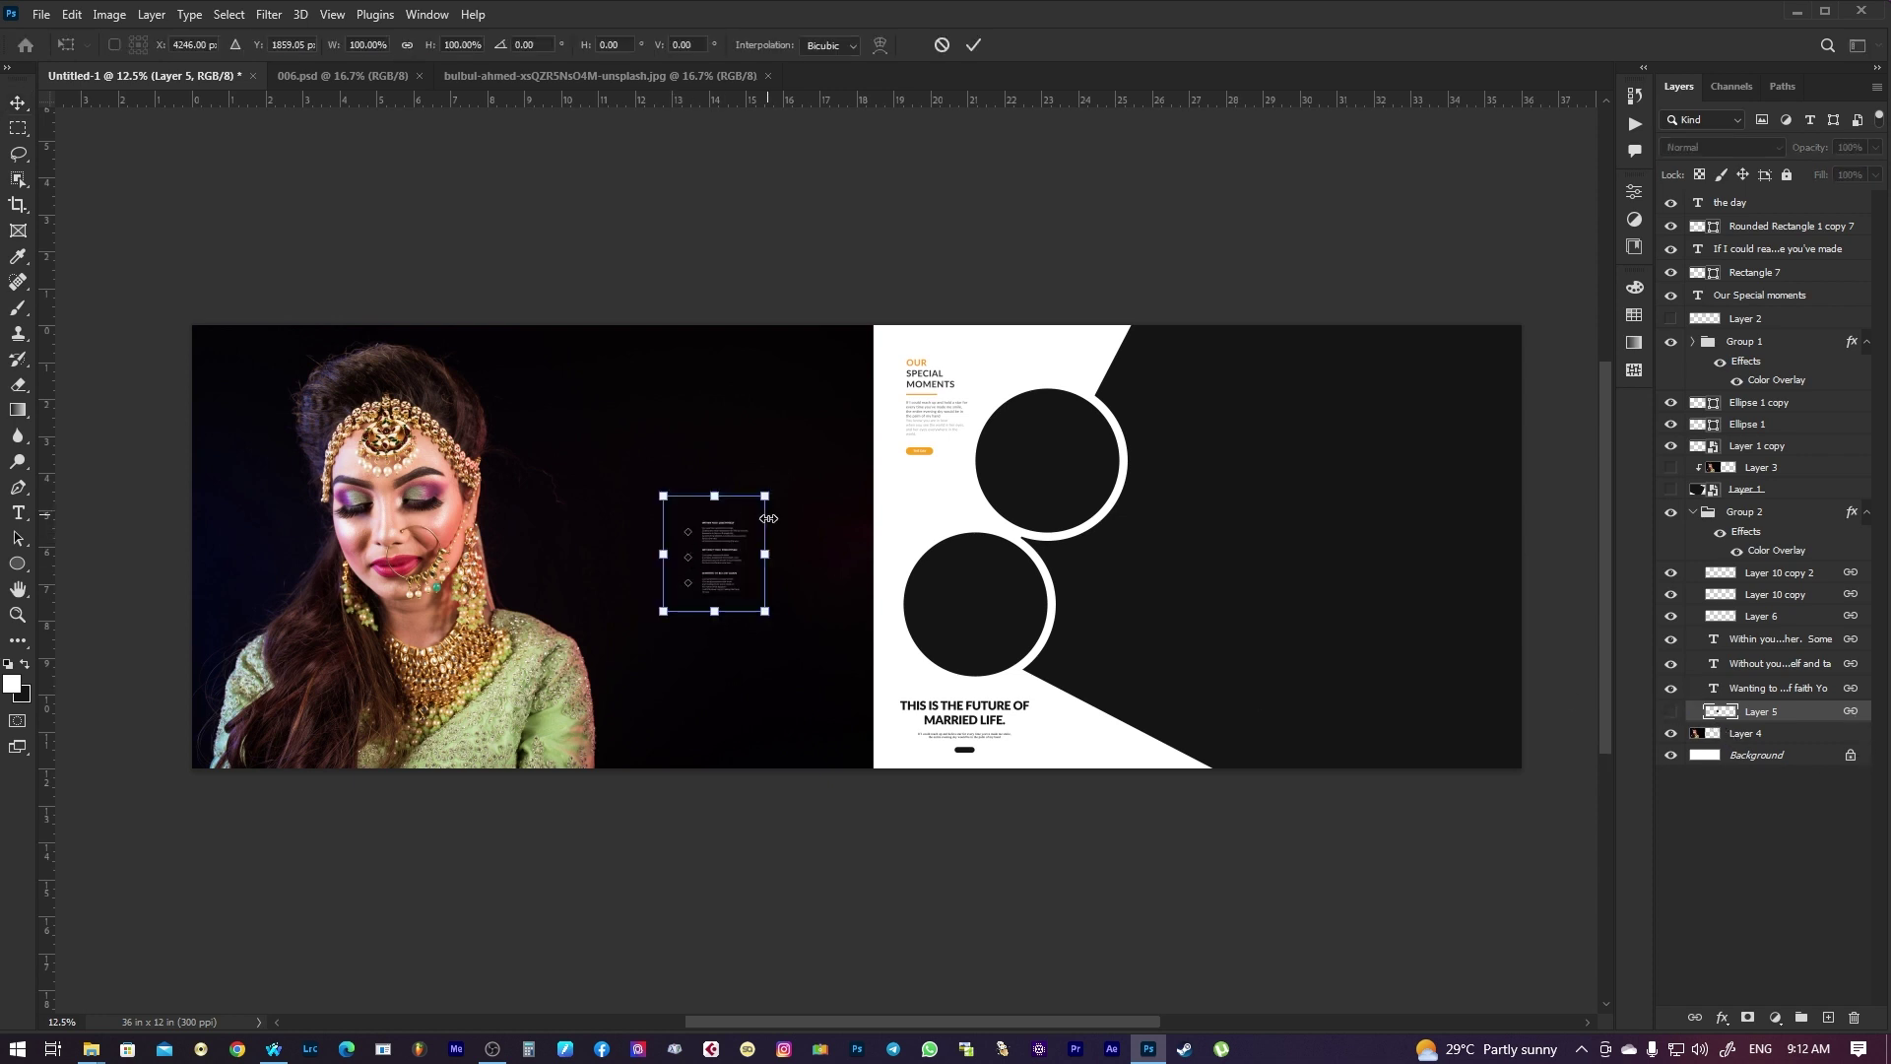
Enlarge the white text block to about 190%, nudged slightly up-right beside the bride
{"action": "left_click_drag", "start_coordinate": [764, 495], "coordinate": [811, 443]}
{"action": "left_click_drag", "start_coordinate": [740, 546], "coordinate": [756, 536]}
{"action": "key", "text": "Return"}
{"action": "key", "text": "Tab"}
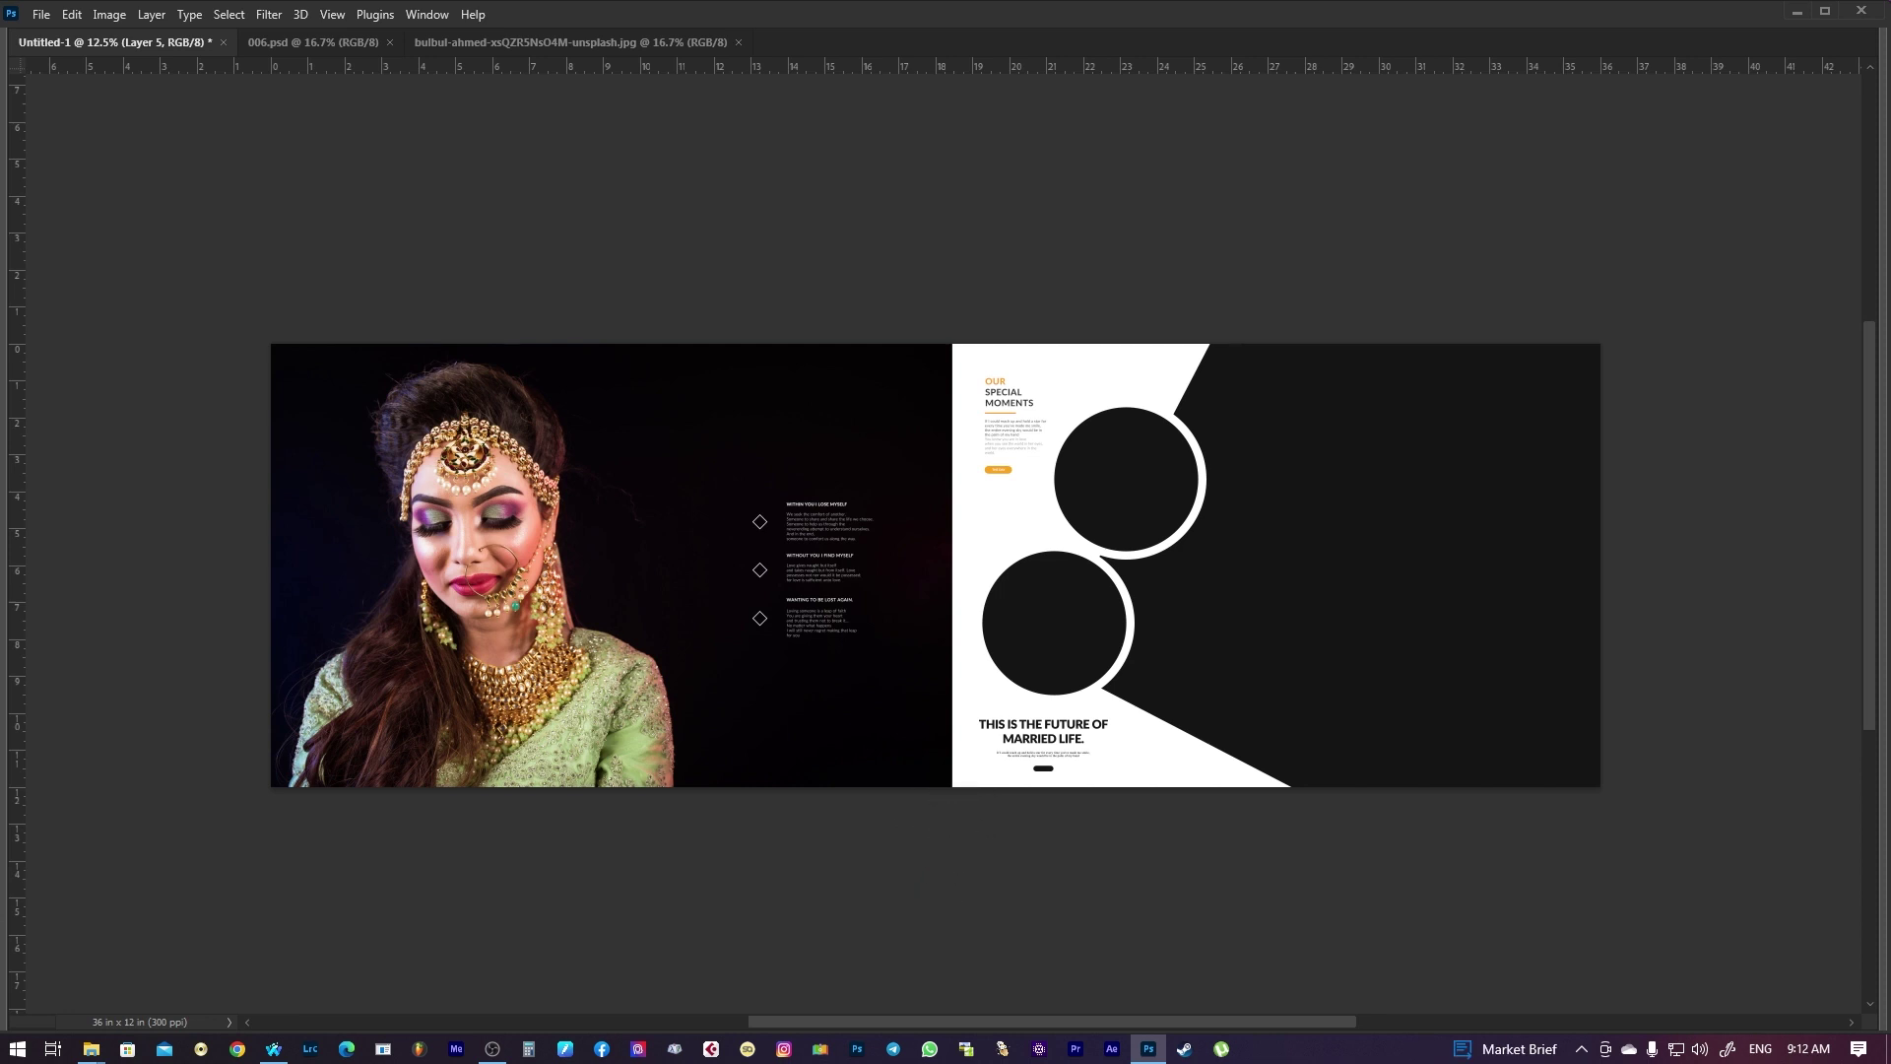
{"action": "key", "text": "super+e"}
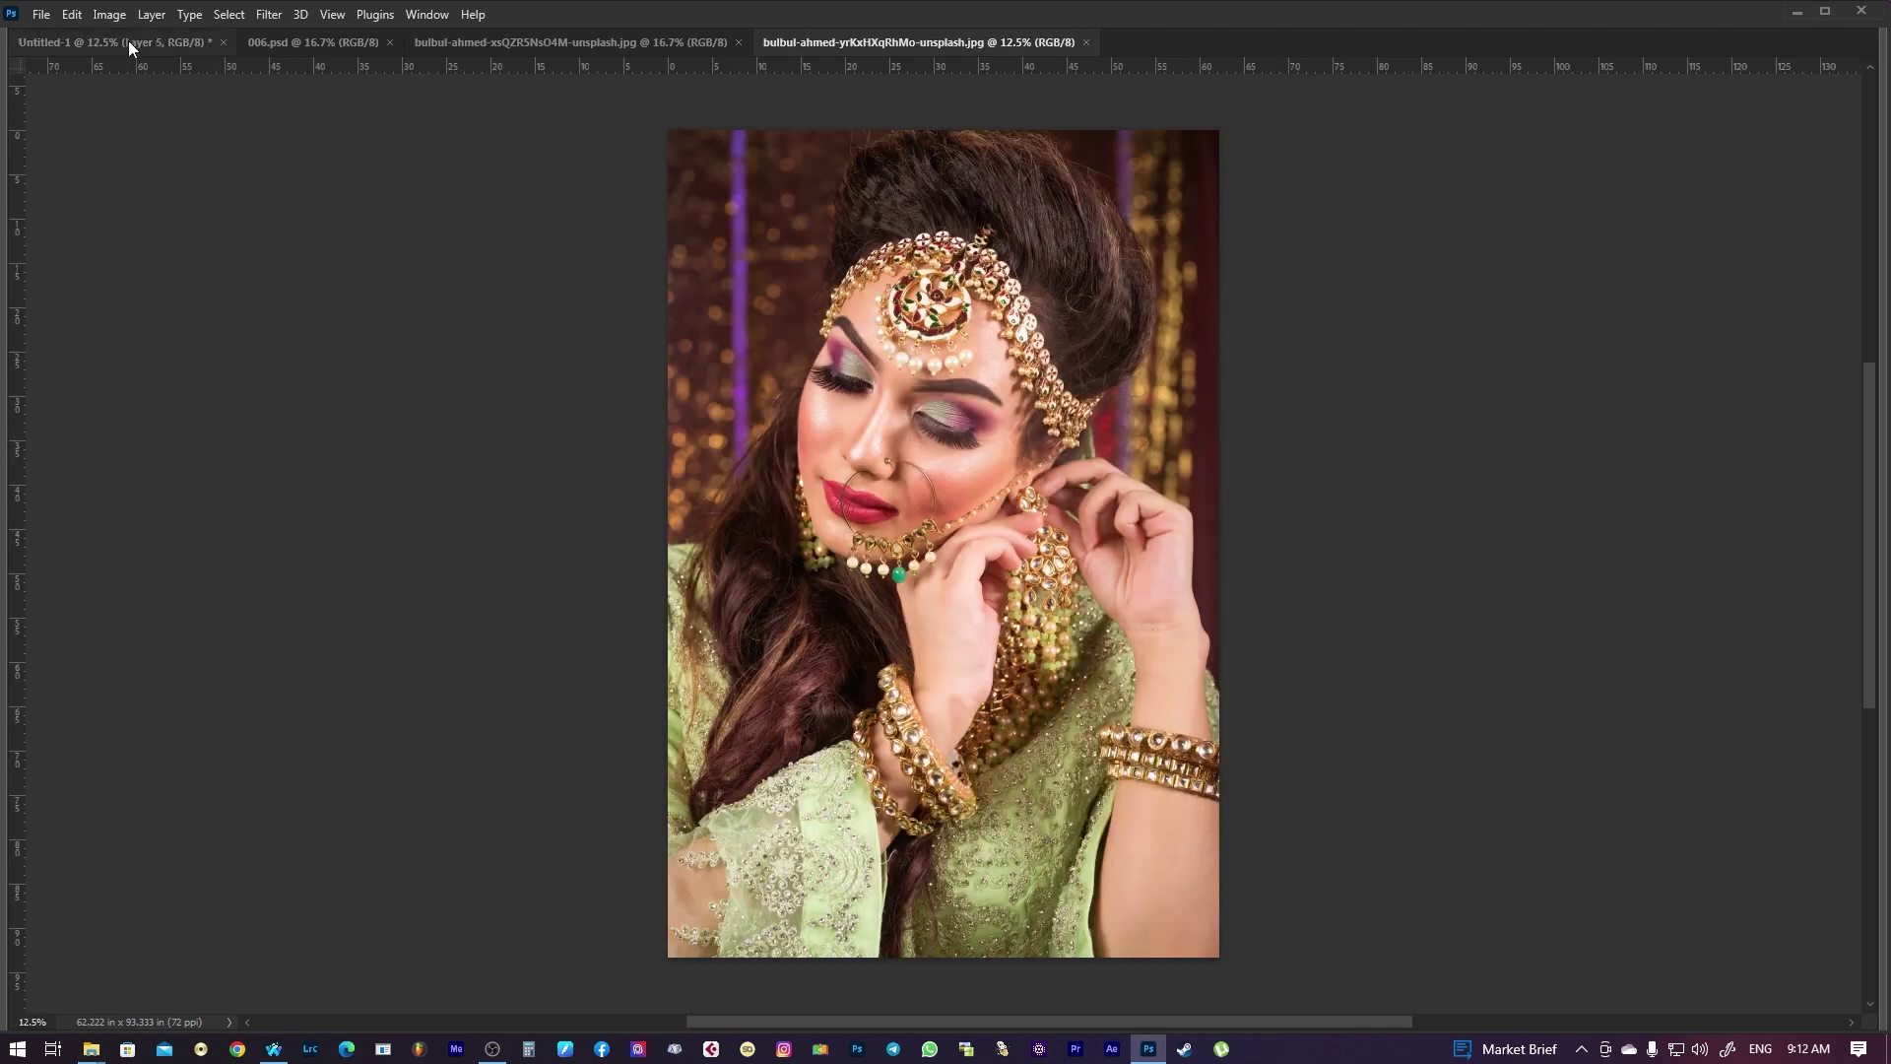
Select Layer 1 copy and drag the second bride portrait into the banner as Layer 7
{"action": "left_click", "coordinate": [127, 44]}
{"action": "right_click", "coordinate": [1318, 491]}
{"action": "left_click", "coordinate": [1350, 499]}
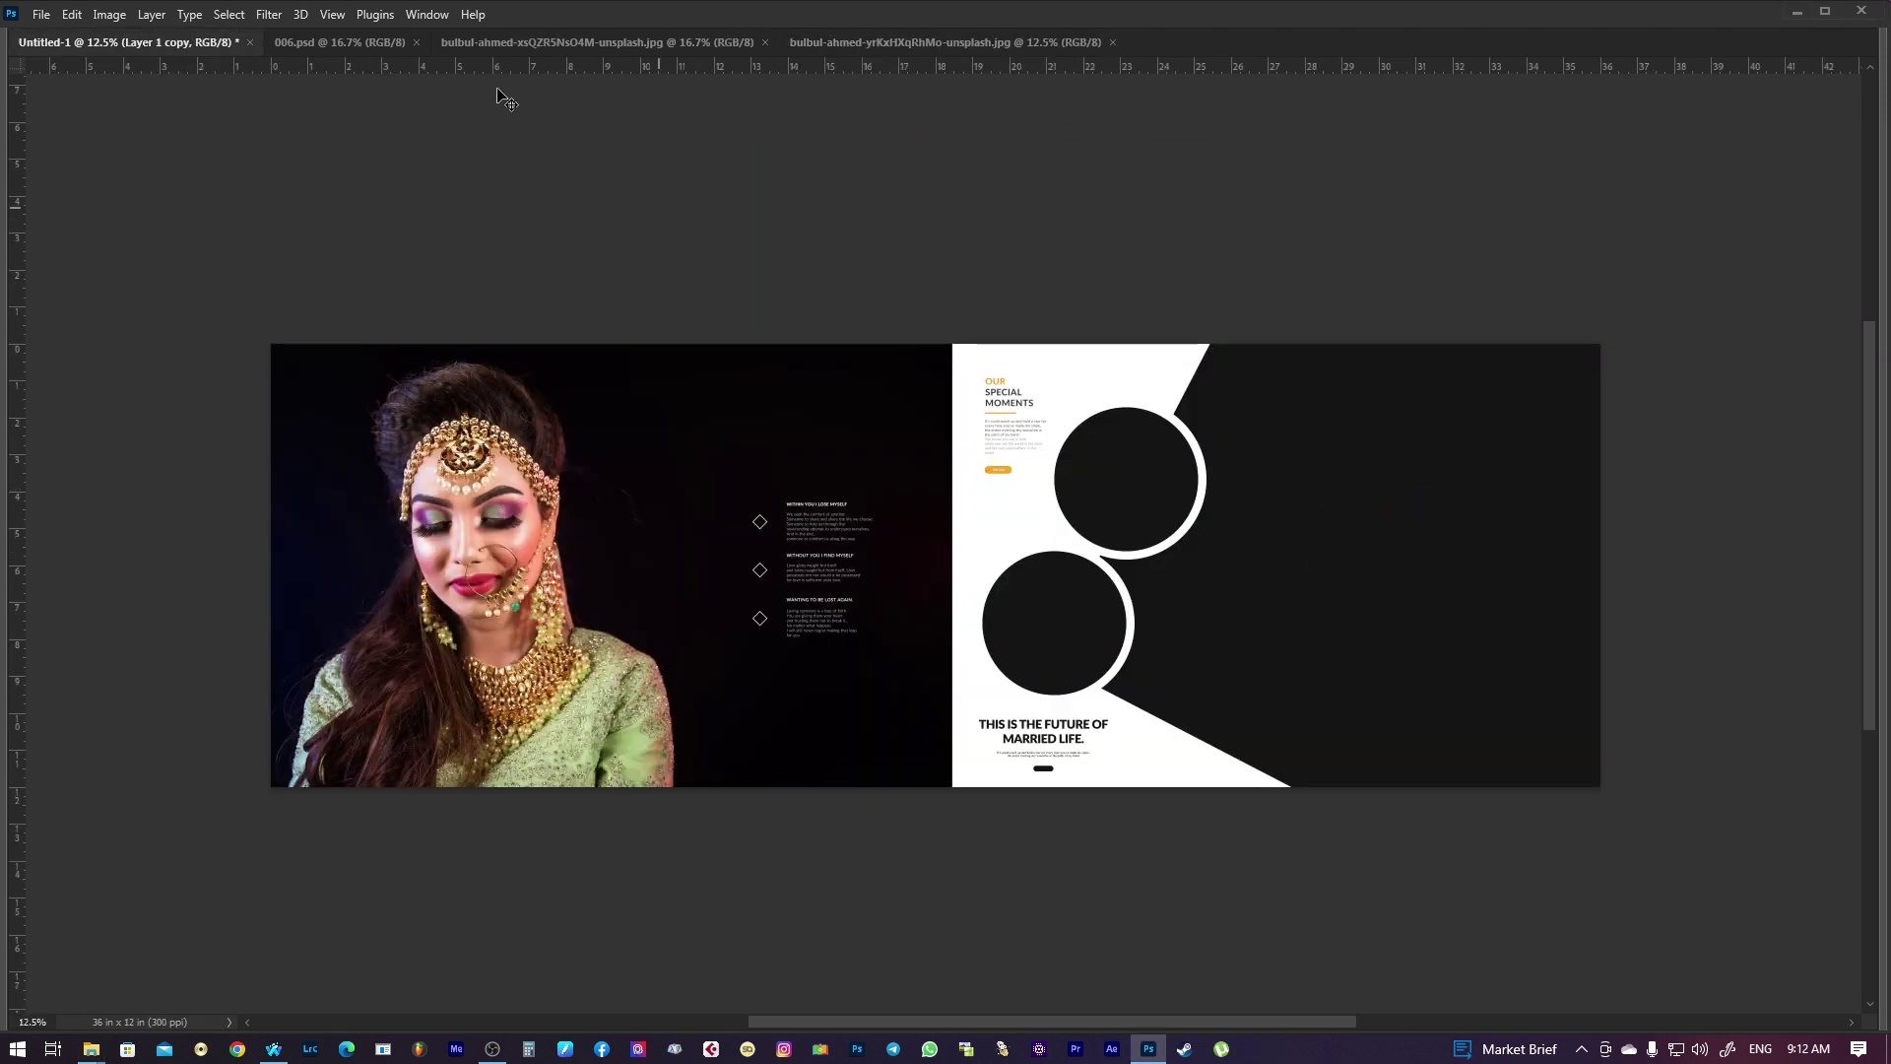
{"action": "left_click", "coordinate": [876, 42]}
{"action": "mouse_move", "coordinate": [930, 317]}
{"action": "left_mouse_down"}
{"action": "mouse_move", "coordinate": [1421, 589]}
{"action": "mouse_move", "coordinate": [1384, 621]}
{"action": "left_mouse_up"}
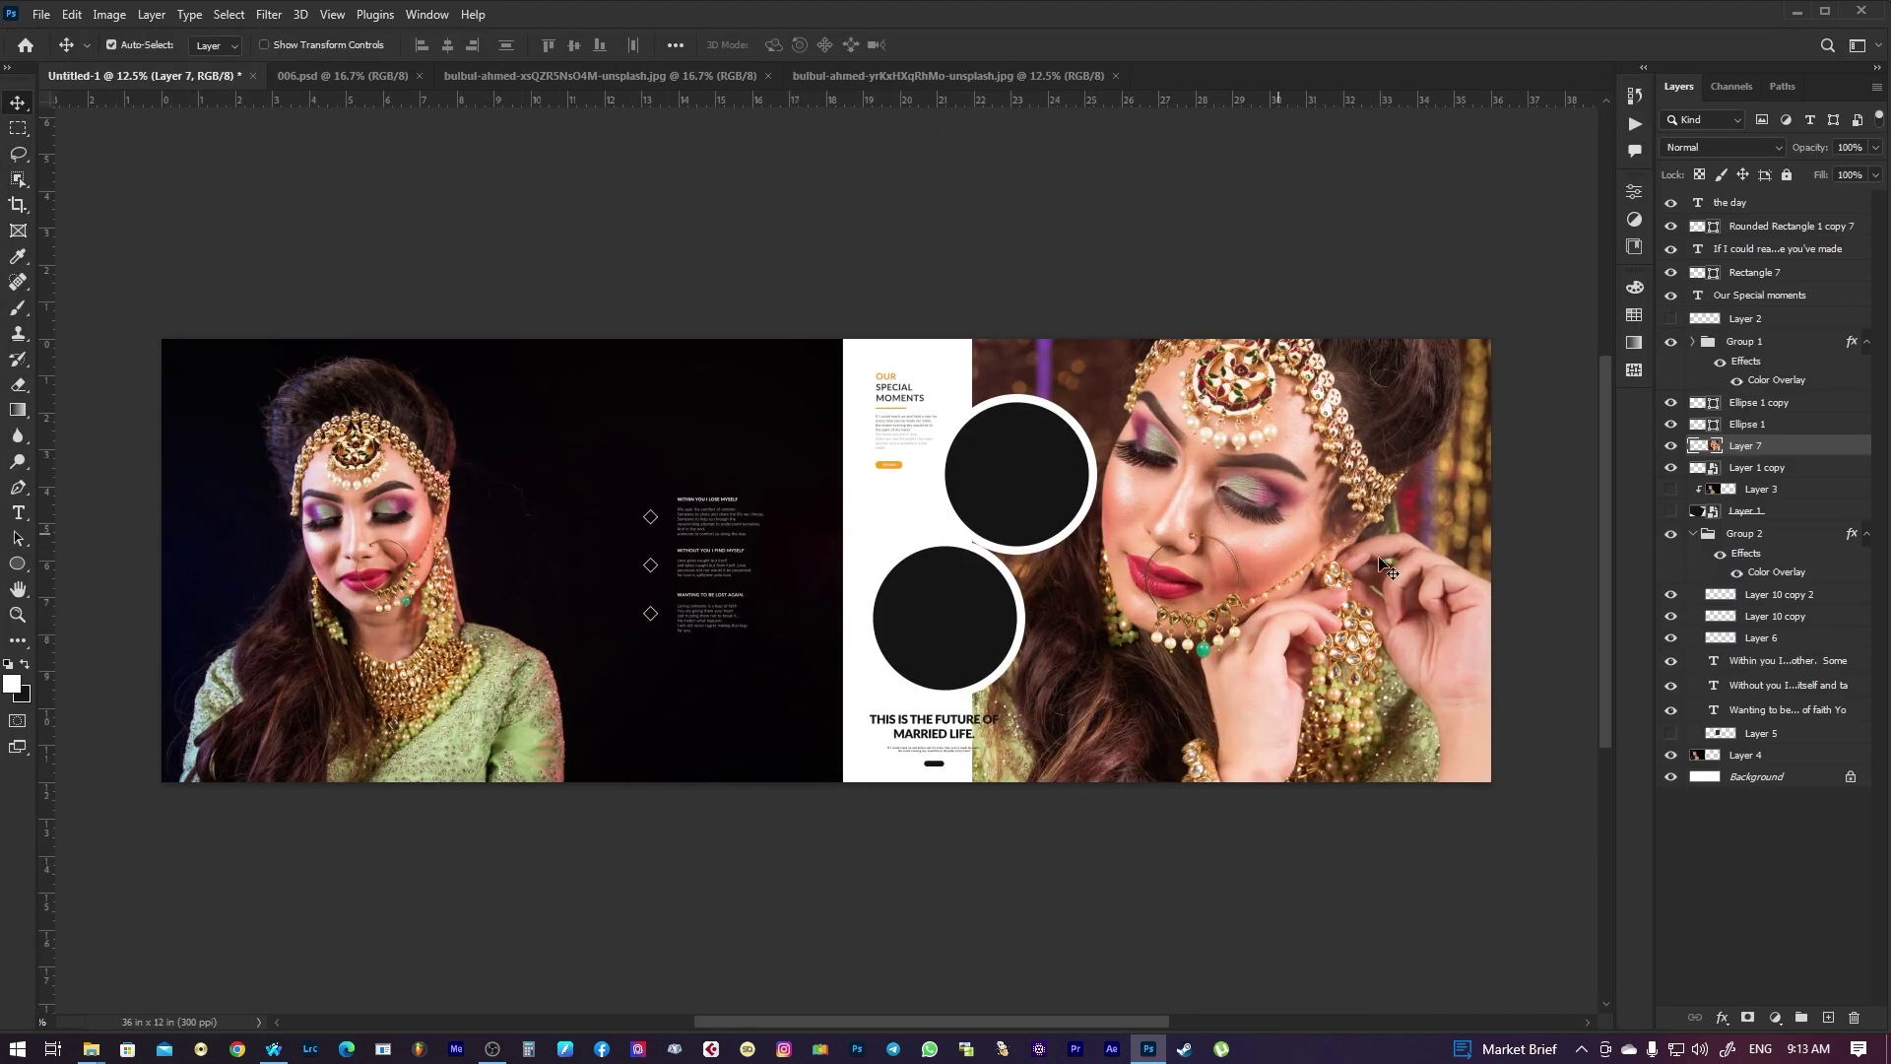
Clip Layer 7 to the dark diagonal shape and scale it to about 91% on the right
{"action": "right_click", "coordinate": [1765, 455]}
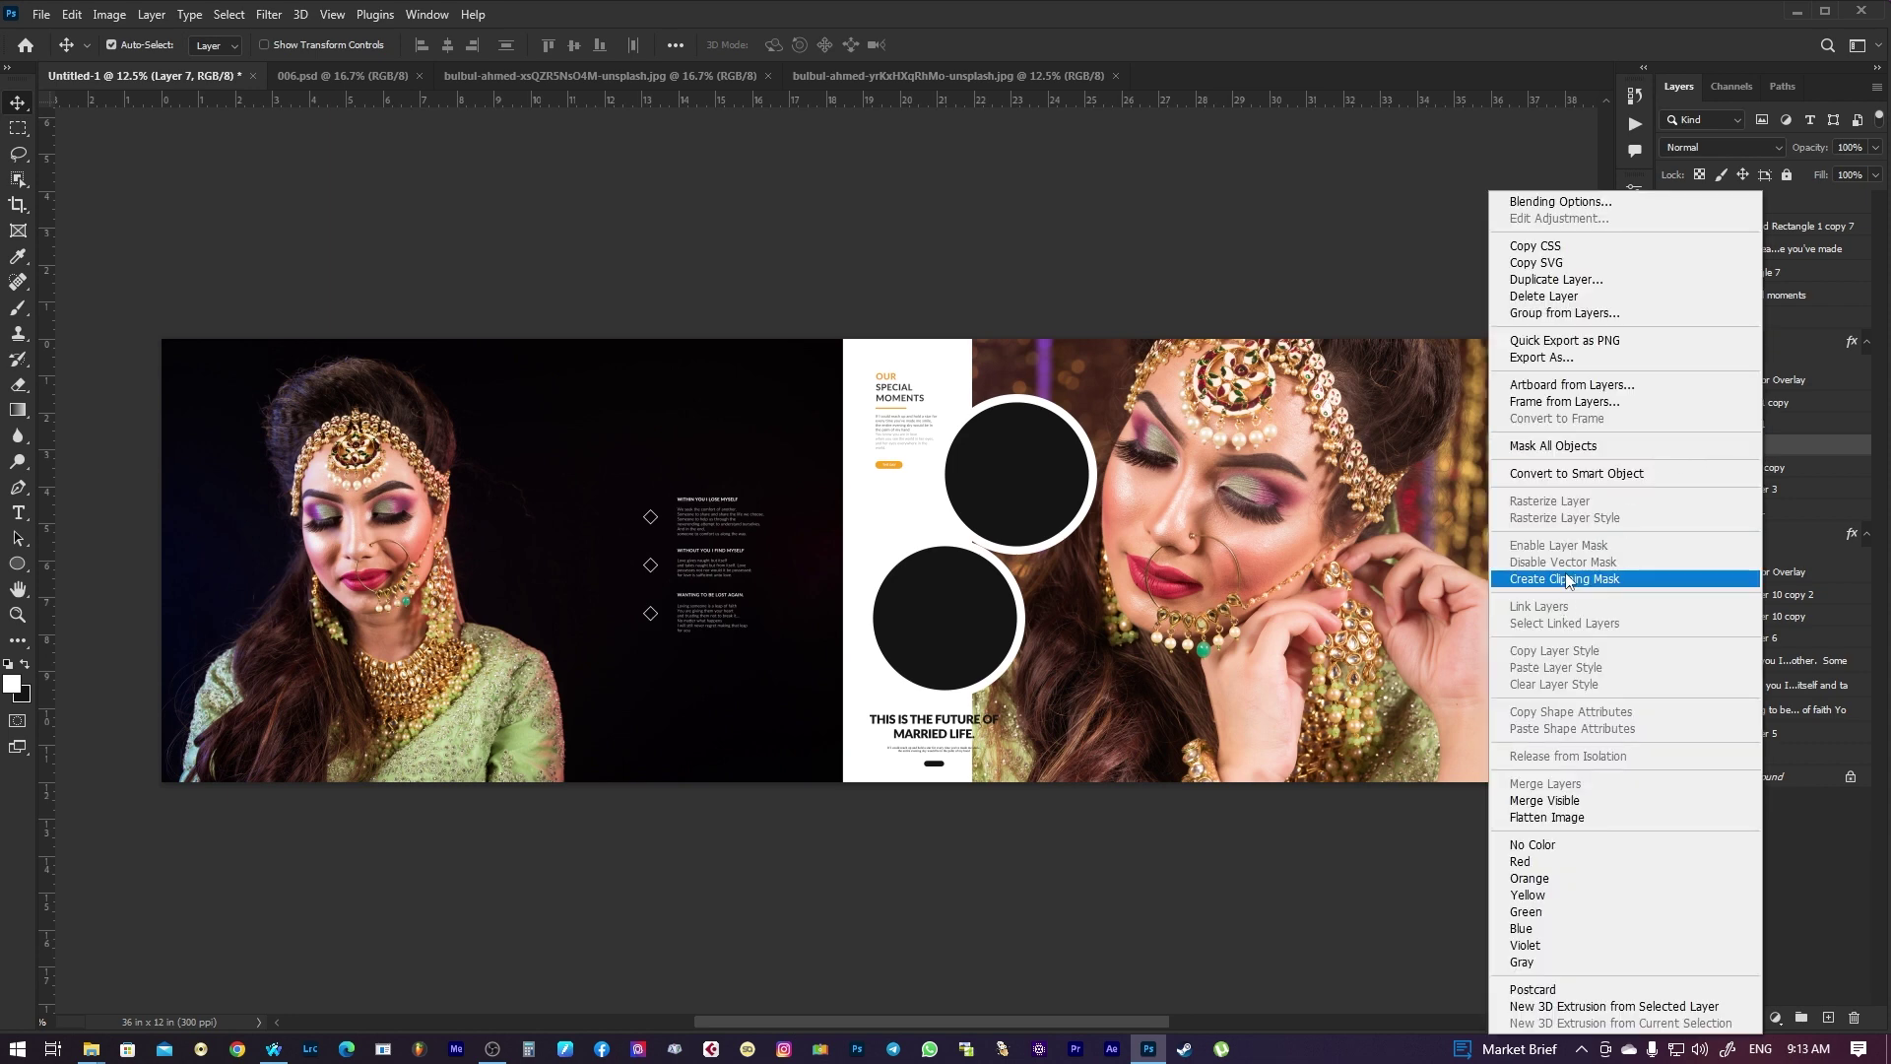
{"action": "left_click", "coordinate": [1556, 577]}
{"action": "key", "text": "ctrl+t"}
{"action": "left_click_drag", "start_coordinate": [1336, 539], "coordinate": [1196, 537]}
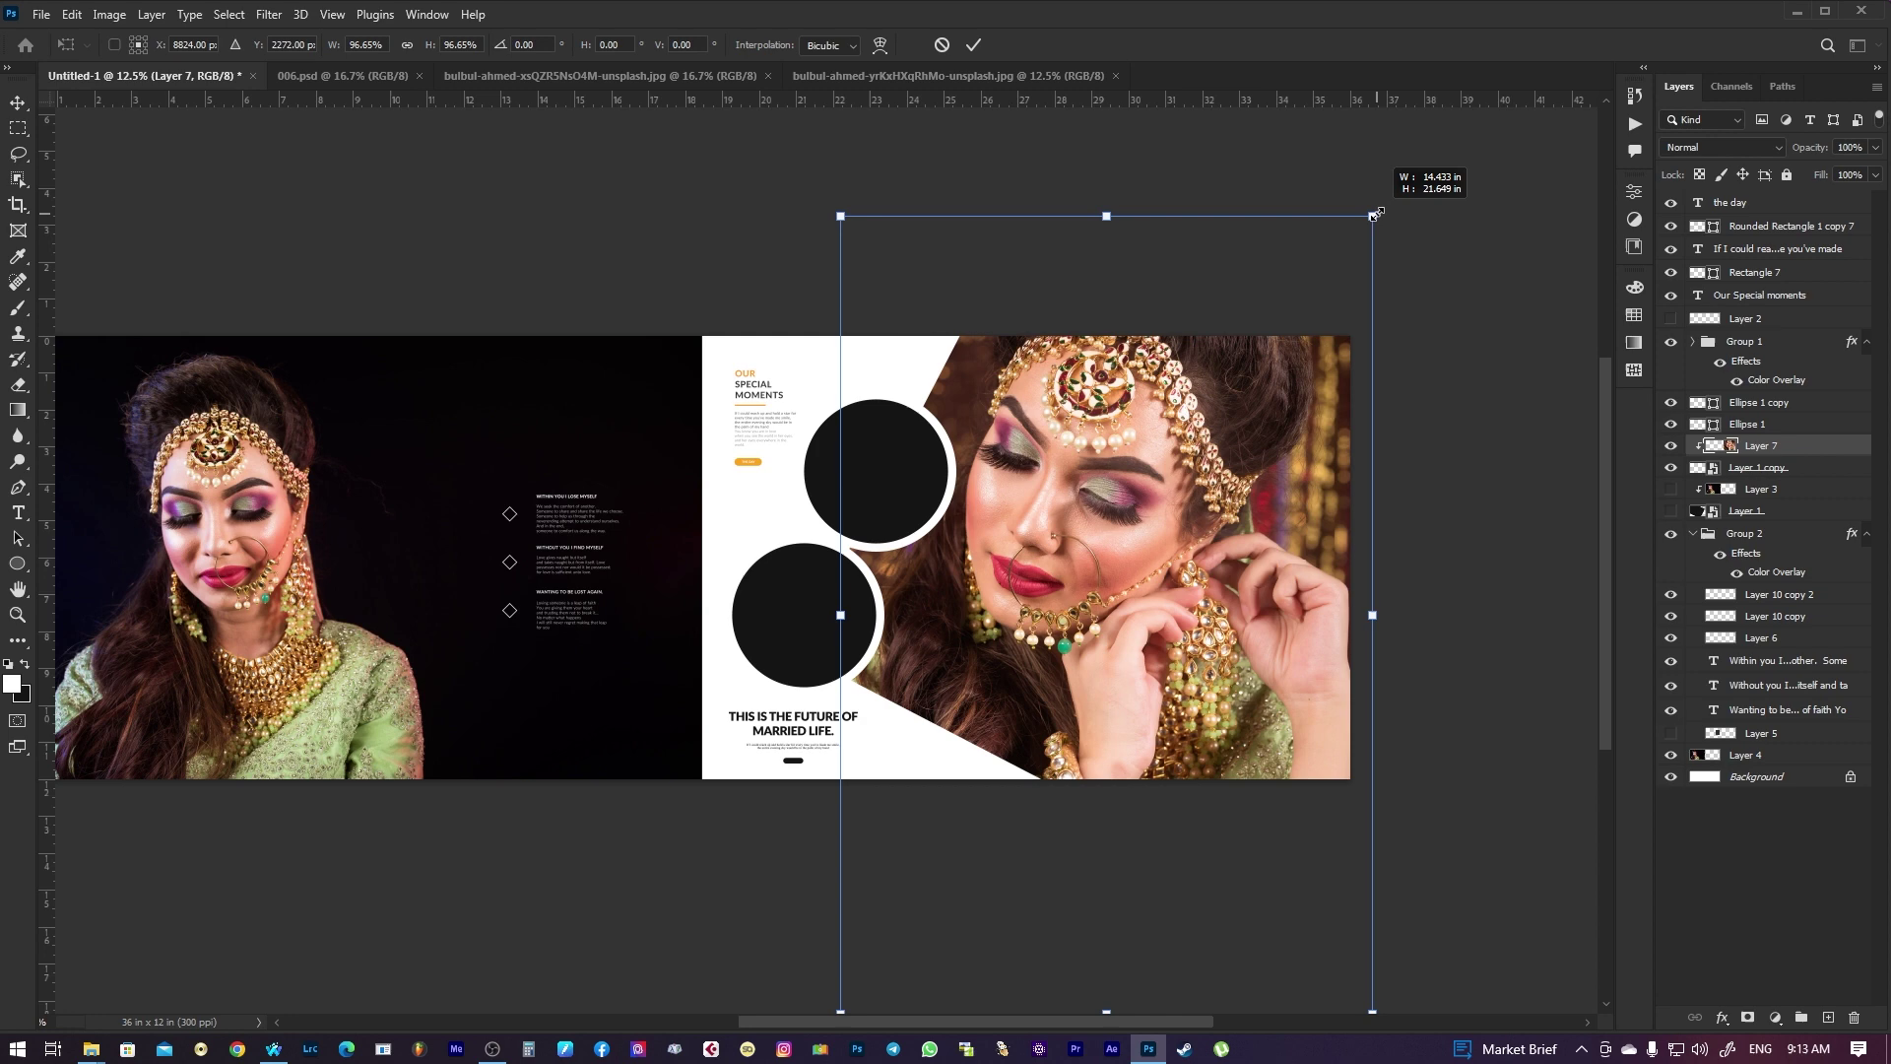
{"action": "left_click_drag", "start_coordinate": [1384, 200], "coordinate": [1356, 240]}
{"action": "mouse_move", "coordinate": [1187, 478]}
{"action": "left_mouse_down"}
{"action": "mouse_move", "coordinate": [1238, 404]}
{"action": "mouse_move", "coordinate": [1248, 460]}
{"action": "left_mouse_up"}
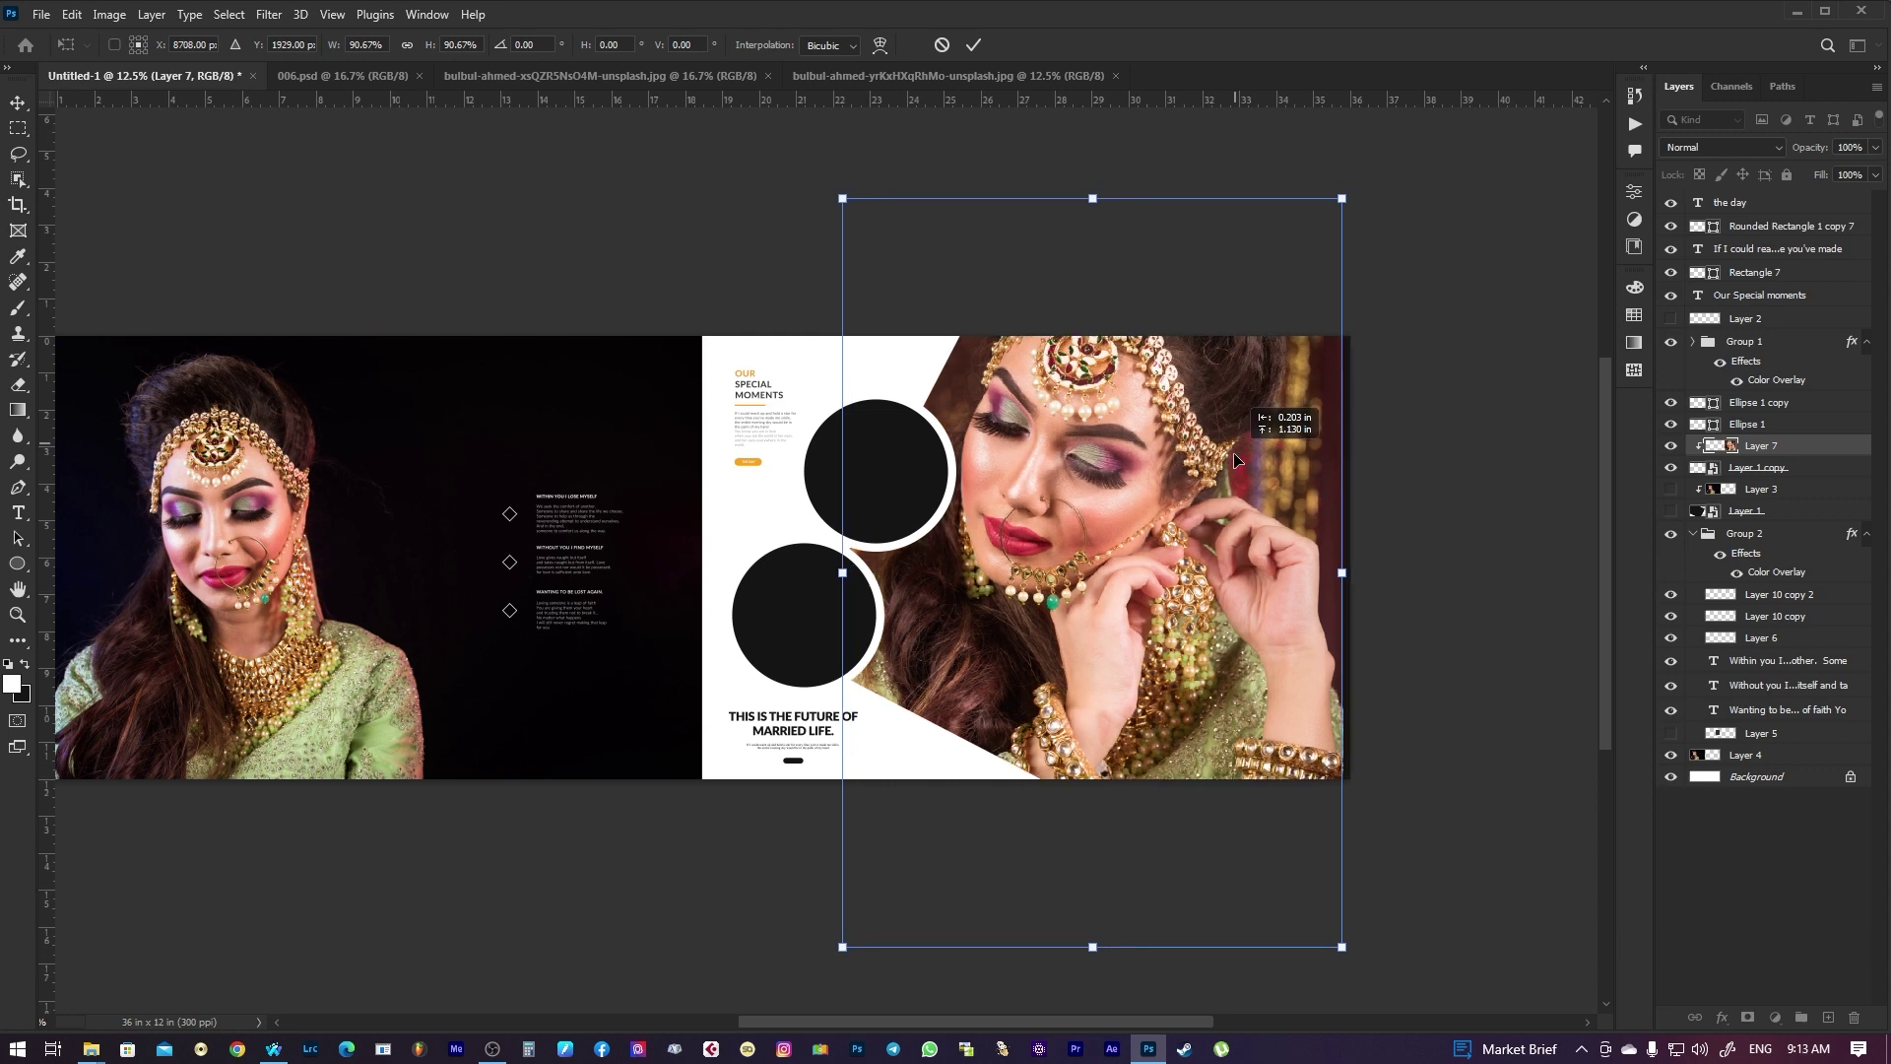
{"action": "left_click_drag", "start_coordinate": [1248, 460], "coordinate": [1233, 450]}
{"action": "key", "text": "Return"}
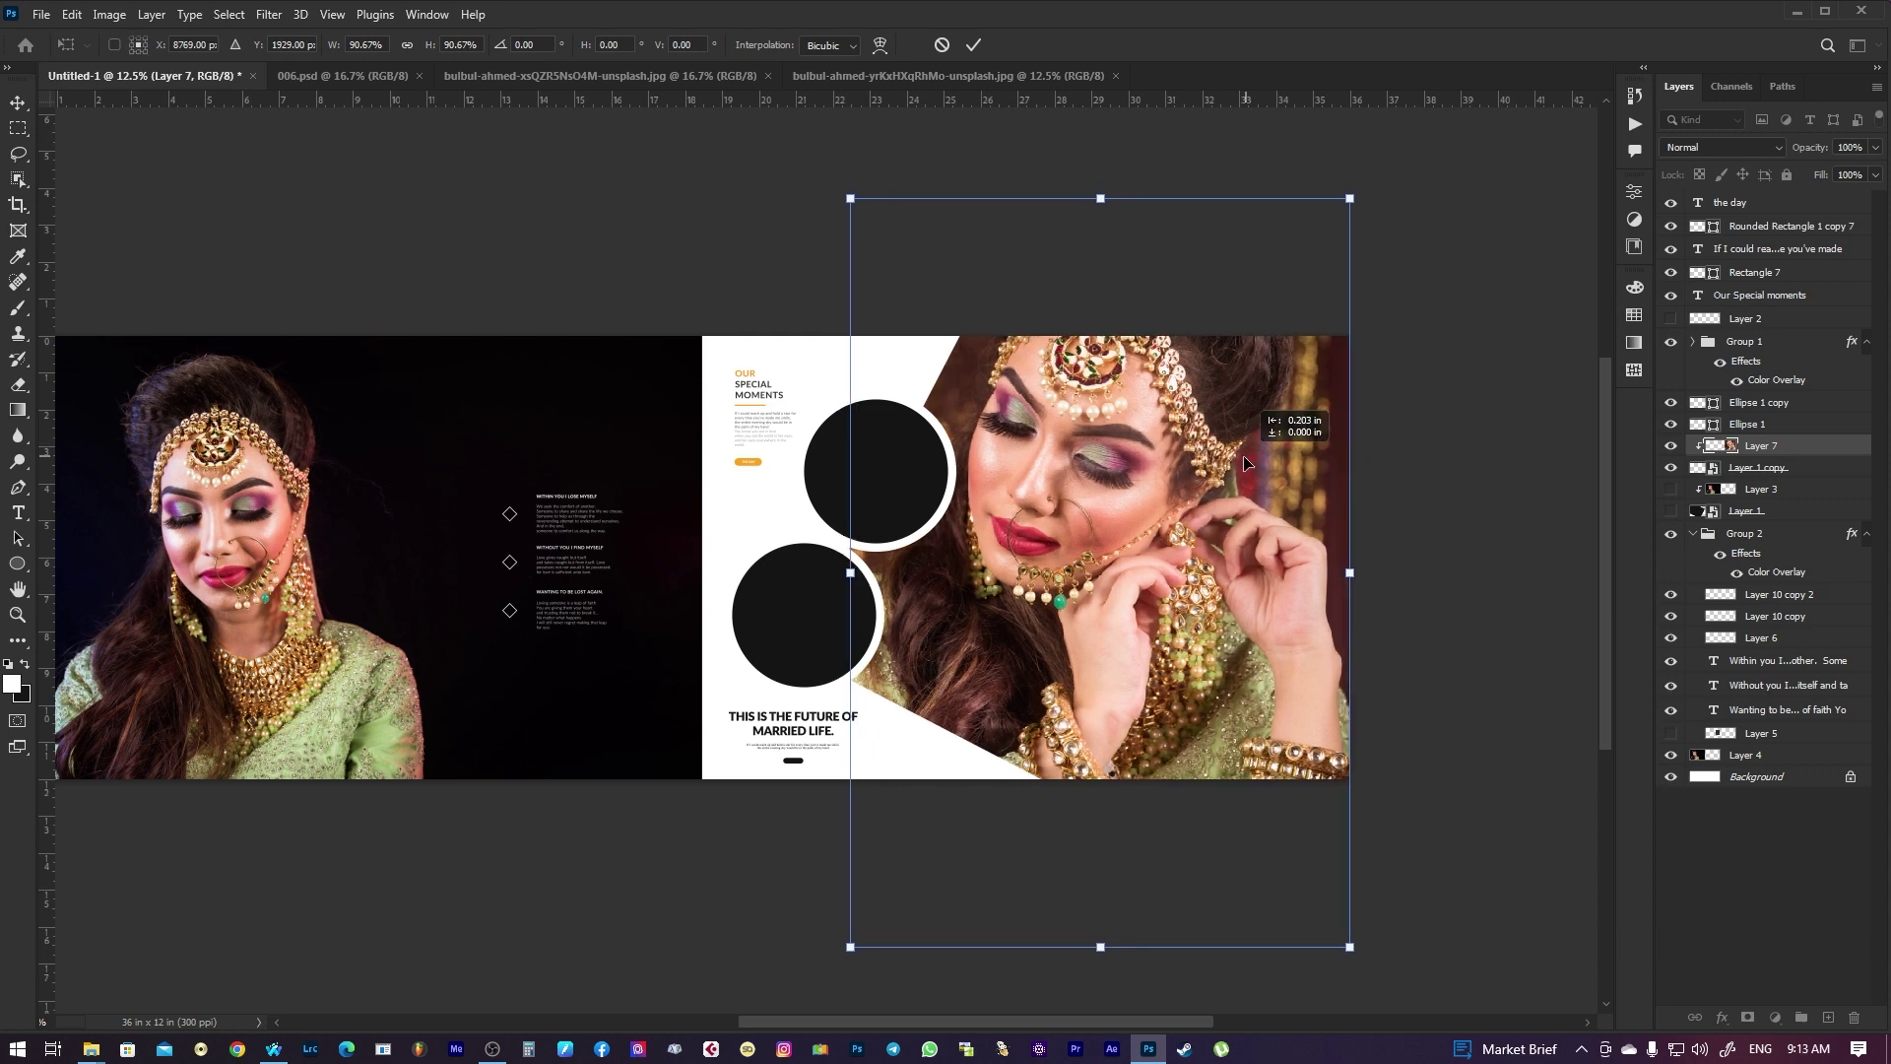
{"action": "key", "text": "Tab"}
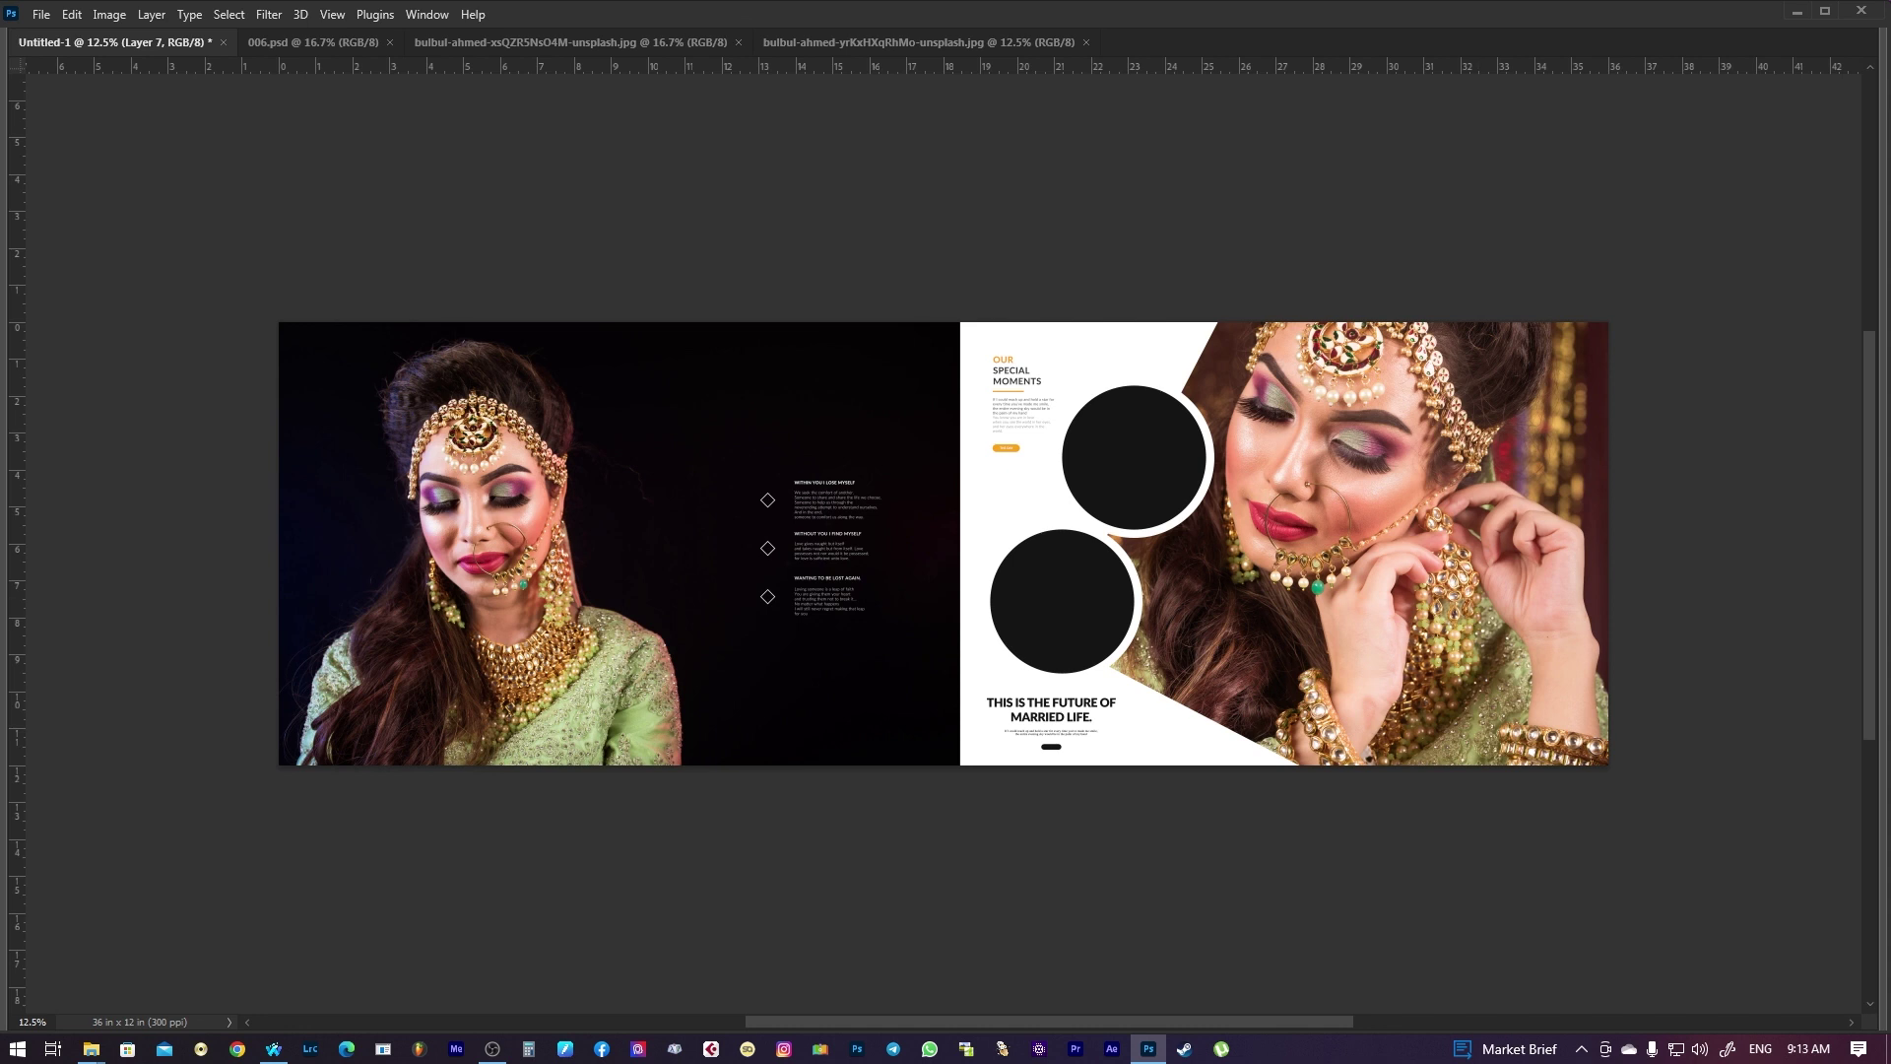
Select Ellipse 1 and open the pale-green-veil bride portrait in a new tab
{"action": "right_click", "coordinate": [1162, 425]}
{"action": "left_click", "coordinate": [1197, 434]}
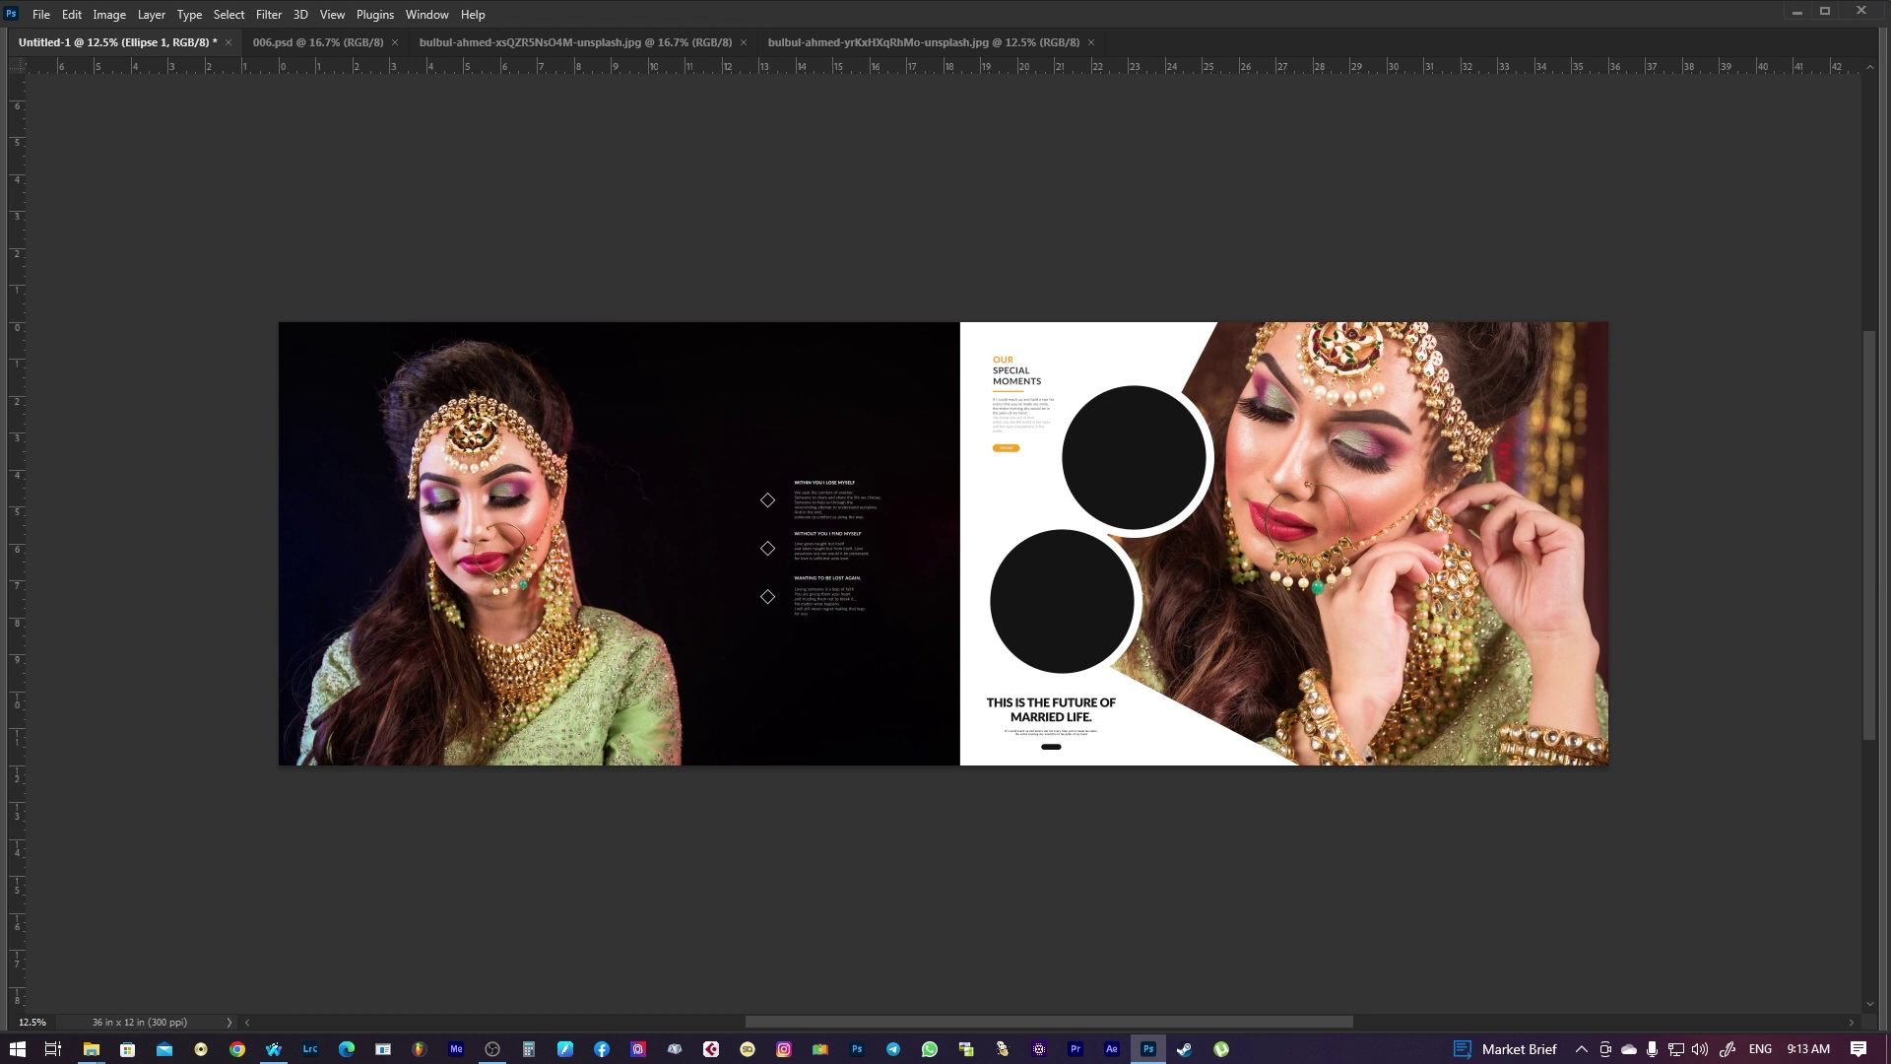
{"action": "left_click", "coordinate": [90, 1048]}
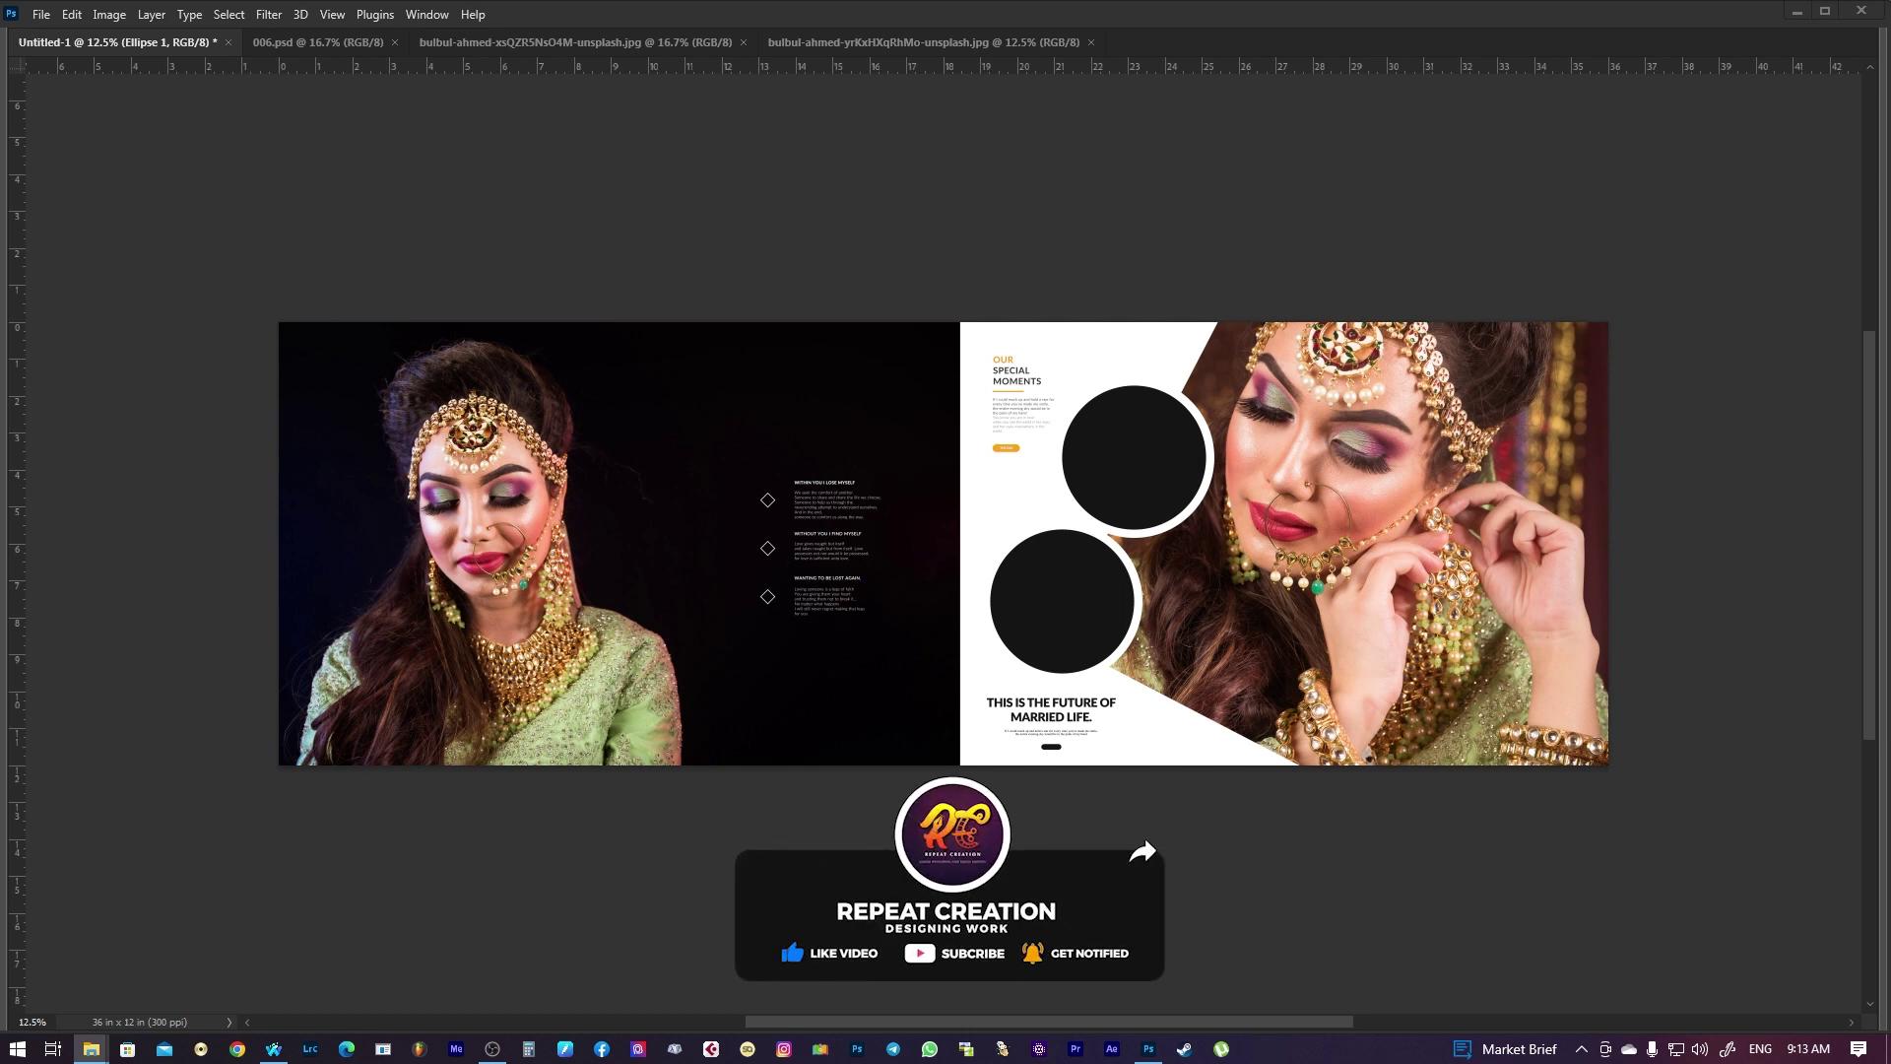
{"action": "left_click_drag", "start_coordinate": [1106, 422], "coordinate": [1119, 439]}
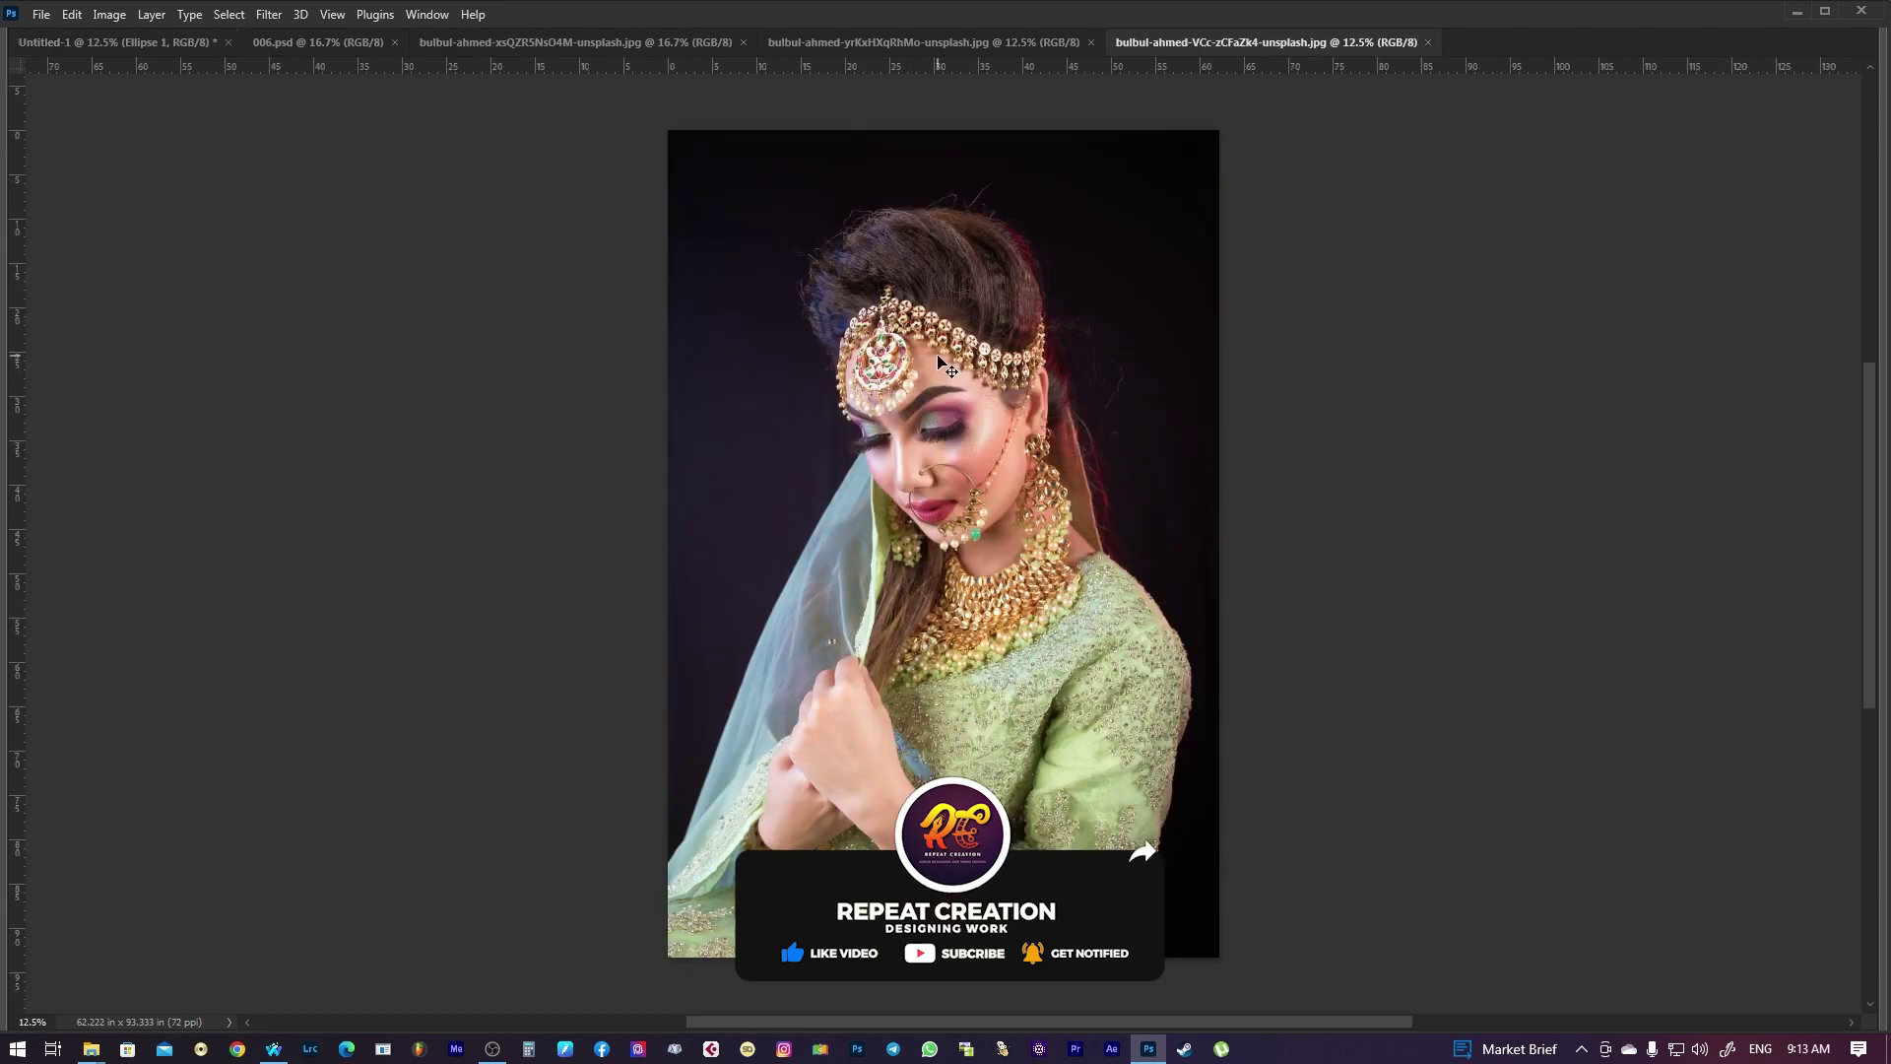
Add the veiled bride portrait as Layer 8, clipped so its jewellery fills the upper circle
{"action": "left_click_drag", "start_coordinate": [939, 360], "coordinate": [1158, 507]}
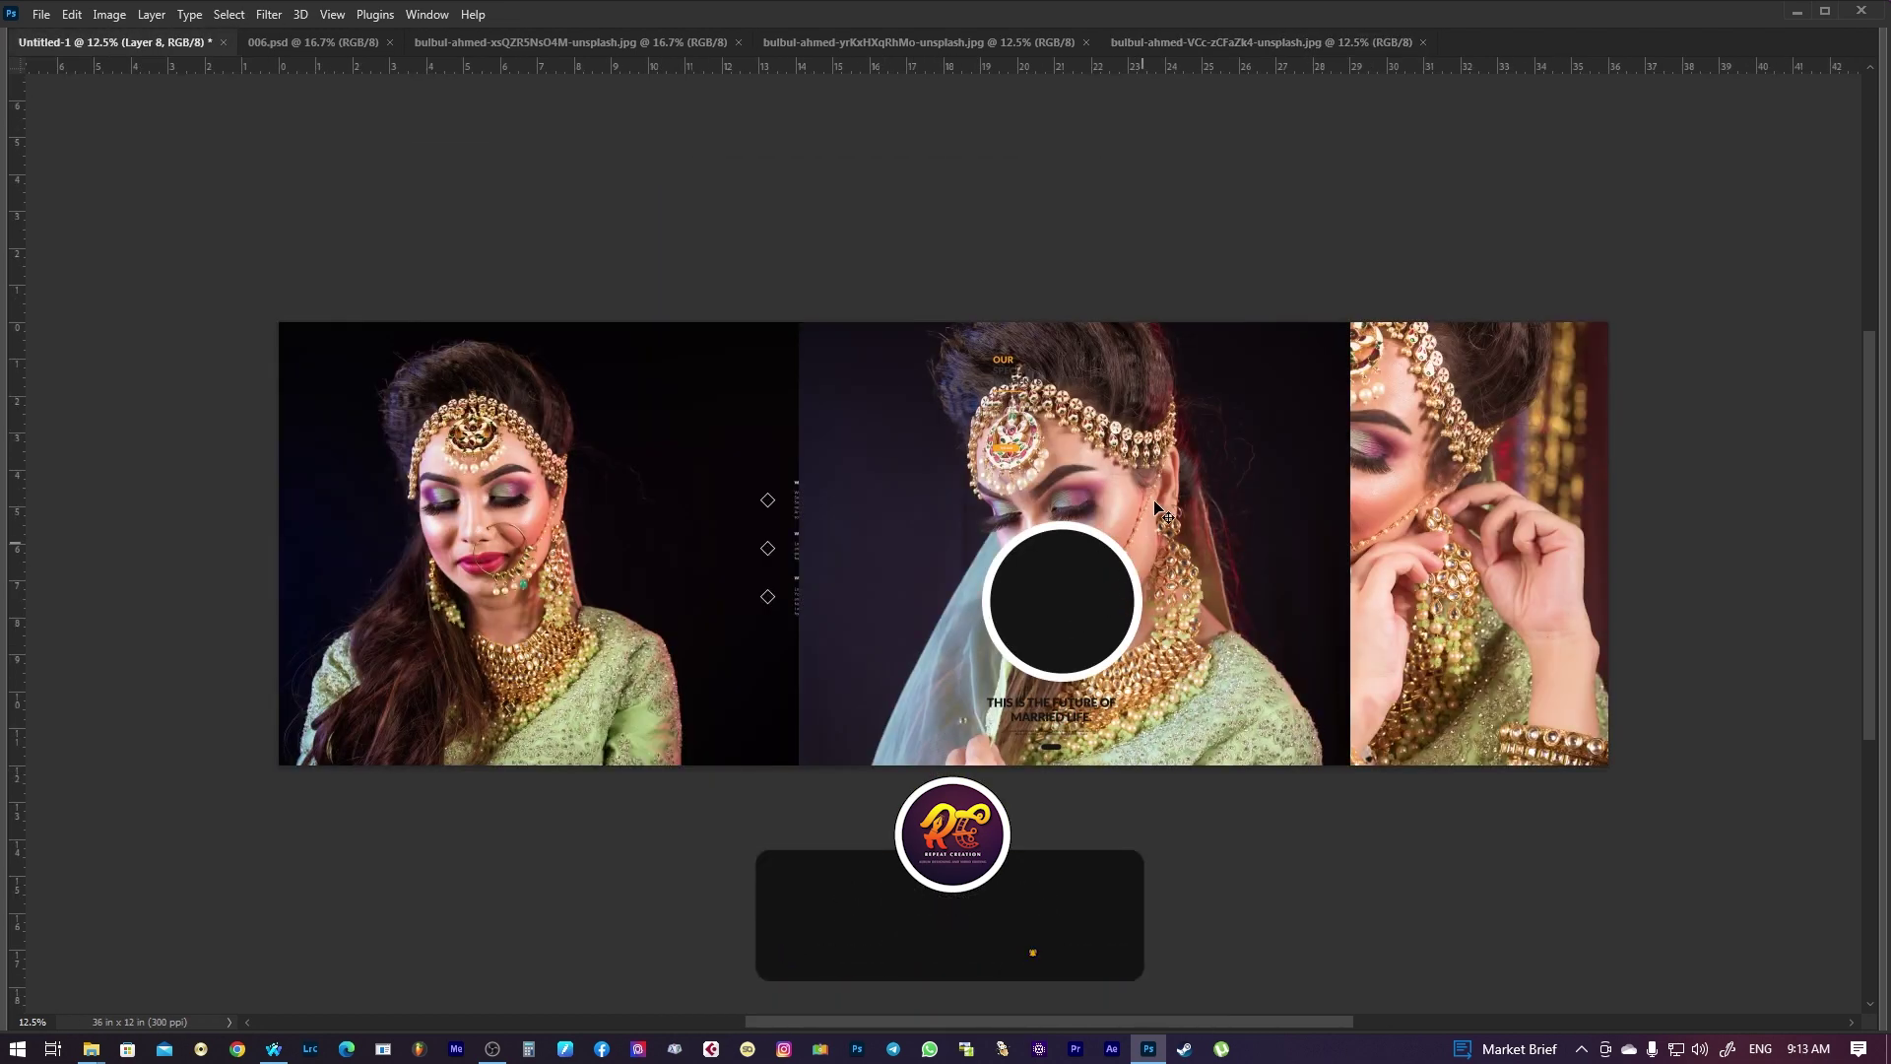
{"action": "key", "text": "Tab"}
{"action": "right_click", "coordinate": [1738, 433]}
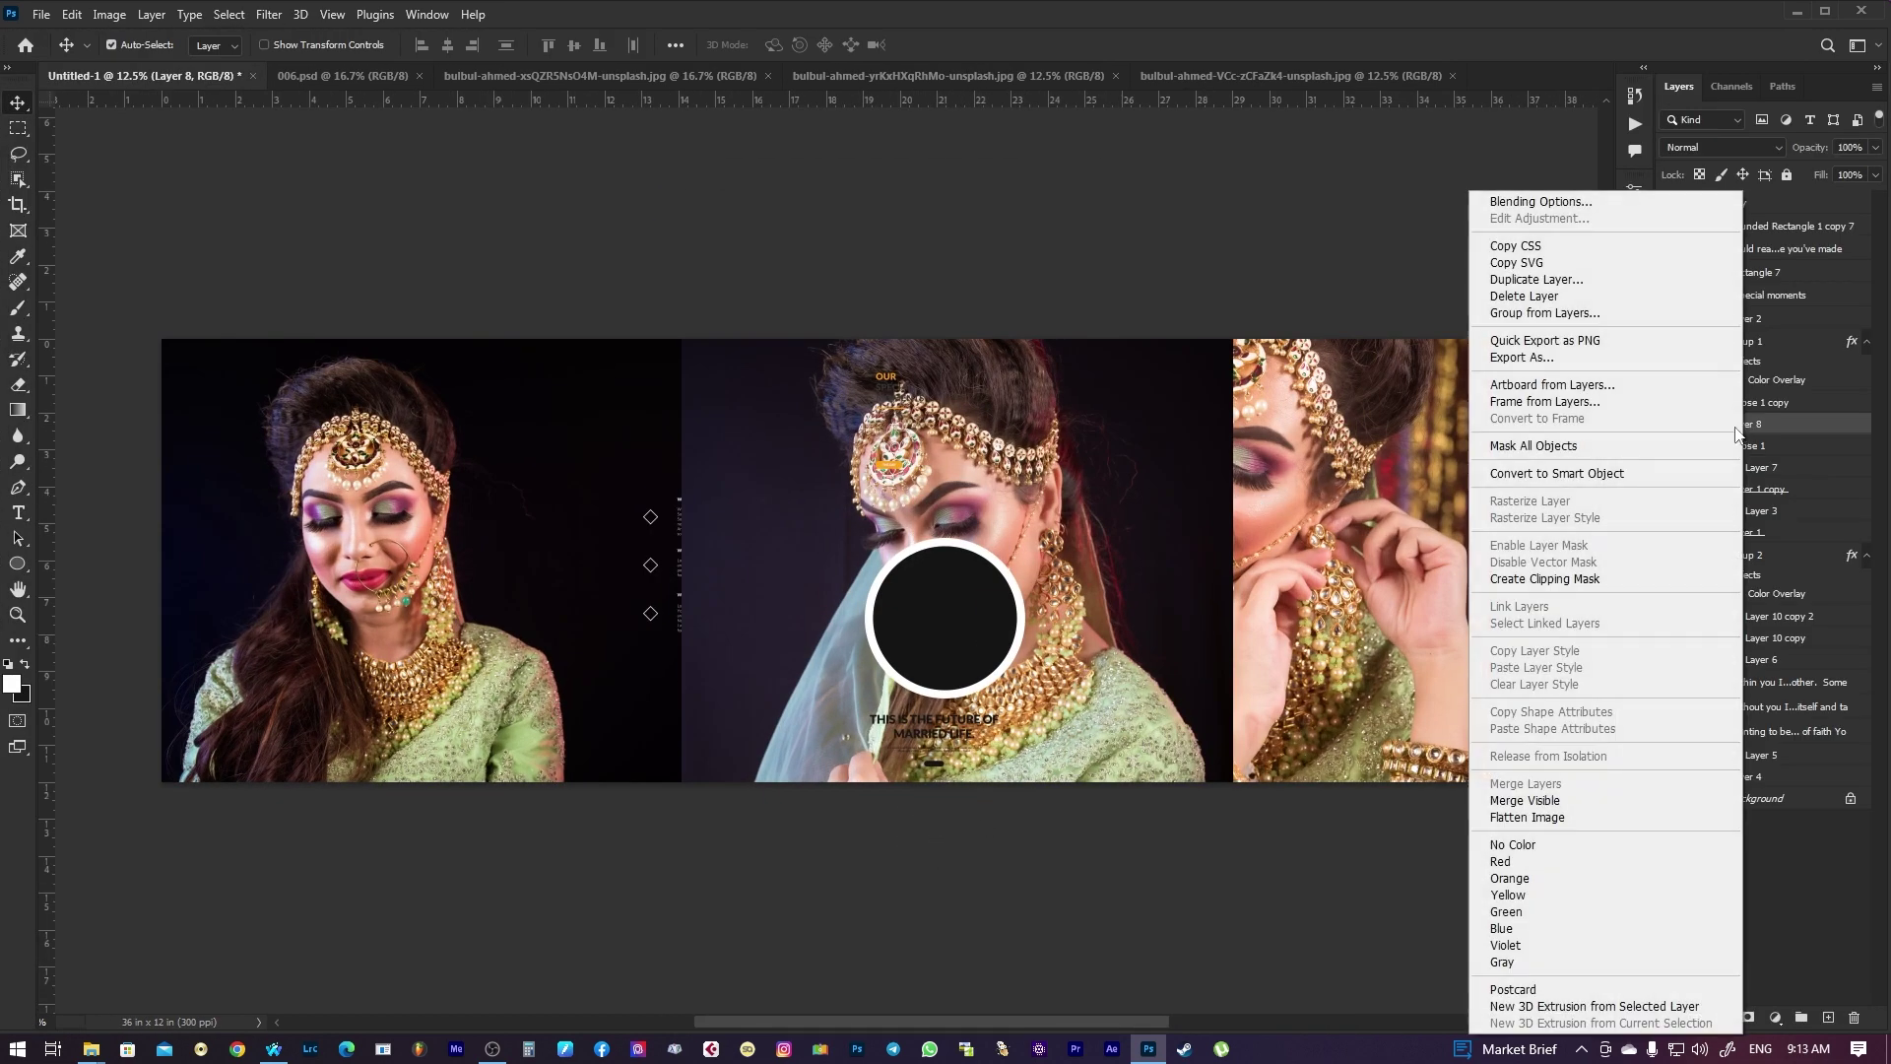
{"action": "left_click", "coordinate": [1545, 578]}
{"action": "key", "text": "Tab"}
{"action": "key", "text": "ctrl+t"}
{"action": "mouse_move", "coordinate": [1190, 526]}
{"action": "left_mouse_down"}
{"action": "mouse_move", "coordinate": [1274, 438]}
{"action": "mouse_move", "coordinate": [1217, 278]}
{"action": "mouse_move", "coordinate": [1199, 288]}
{"action": "left_mouse_up"}
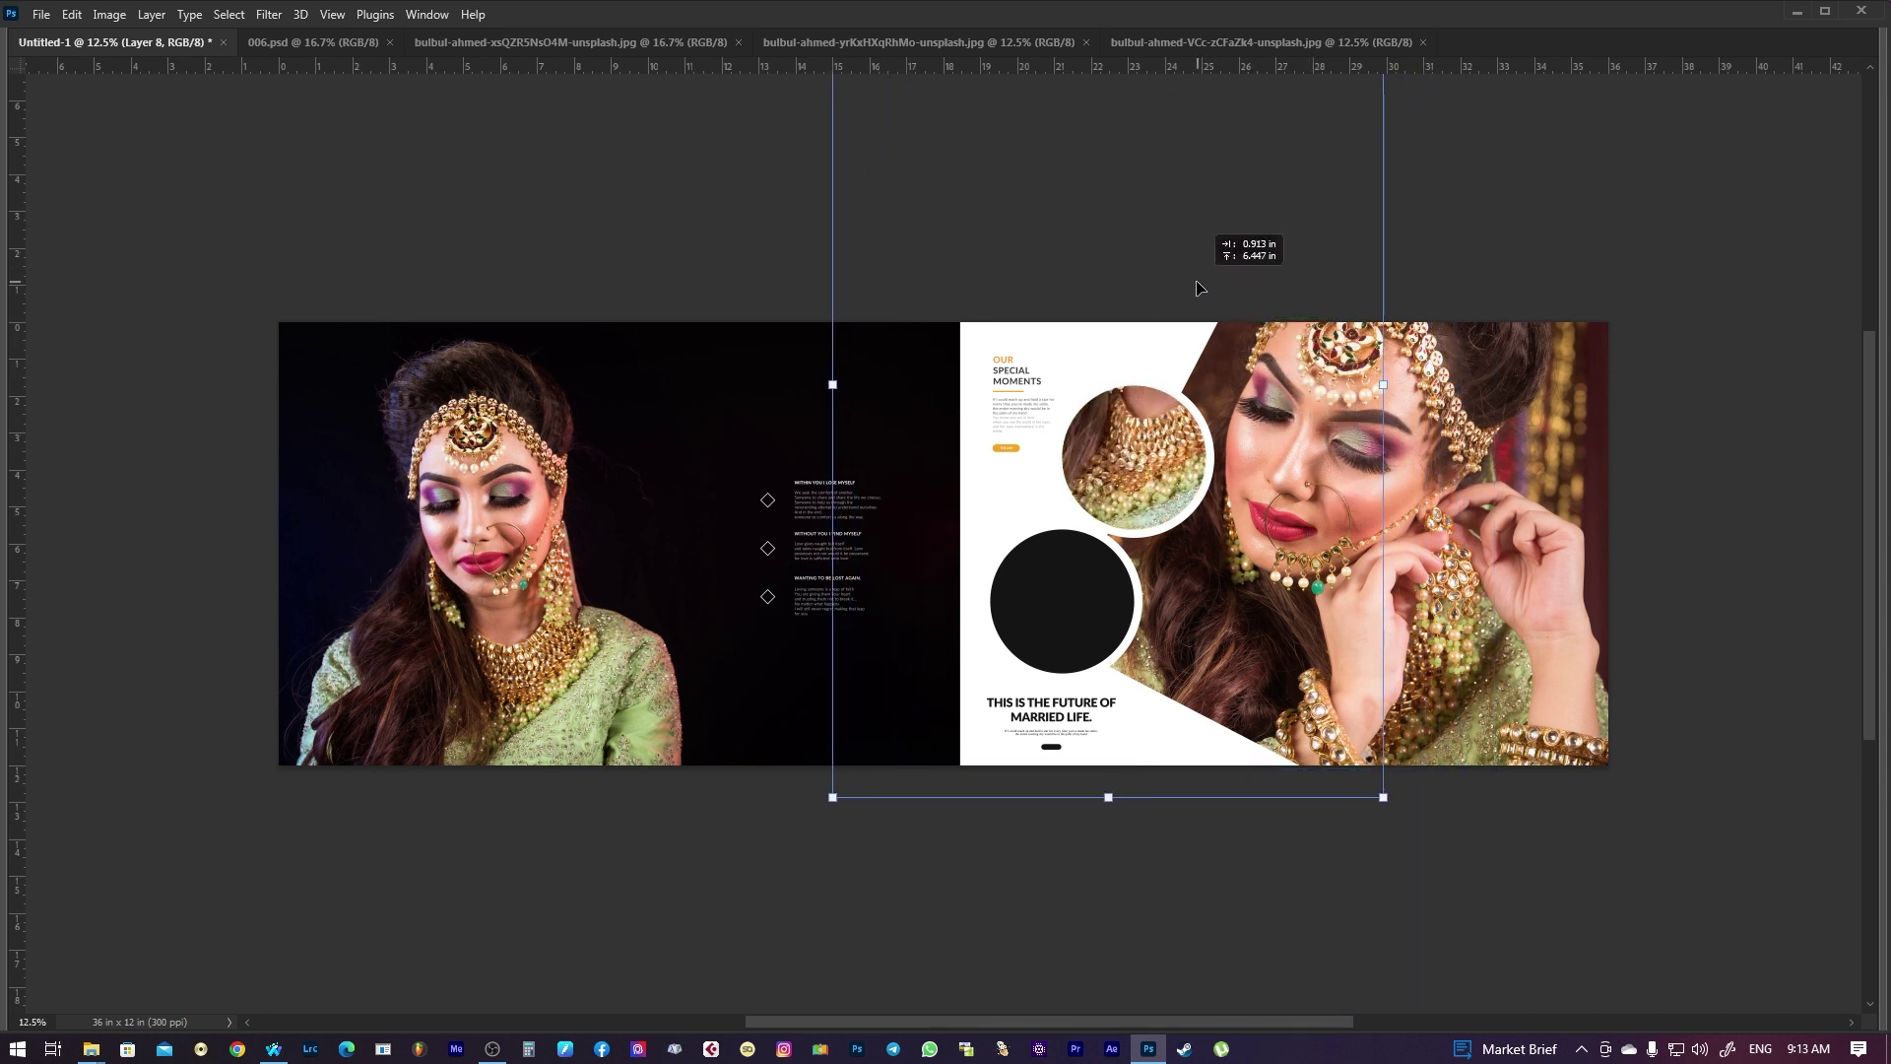
{"action": "key", "text": "Return"}
Select Ellipse 1 copy and copy the close-up bride photo into the banner as Layer 9
{"action": "left_click", "coordinate": [1088, 581]}
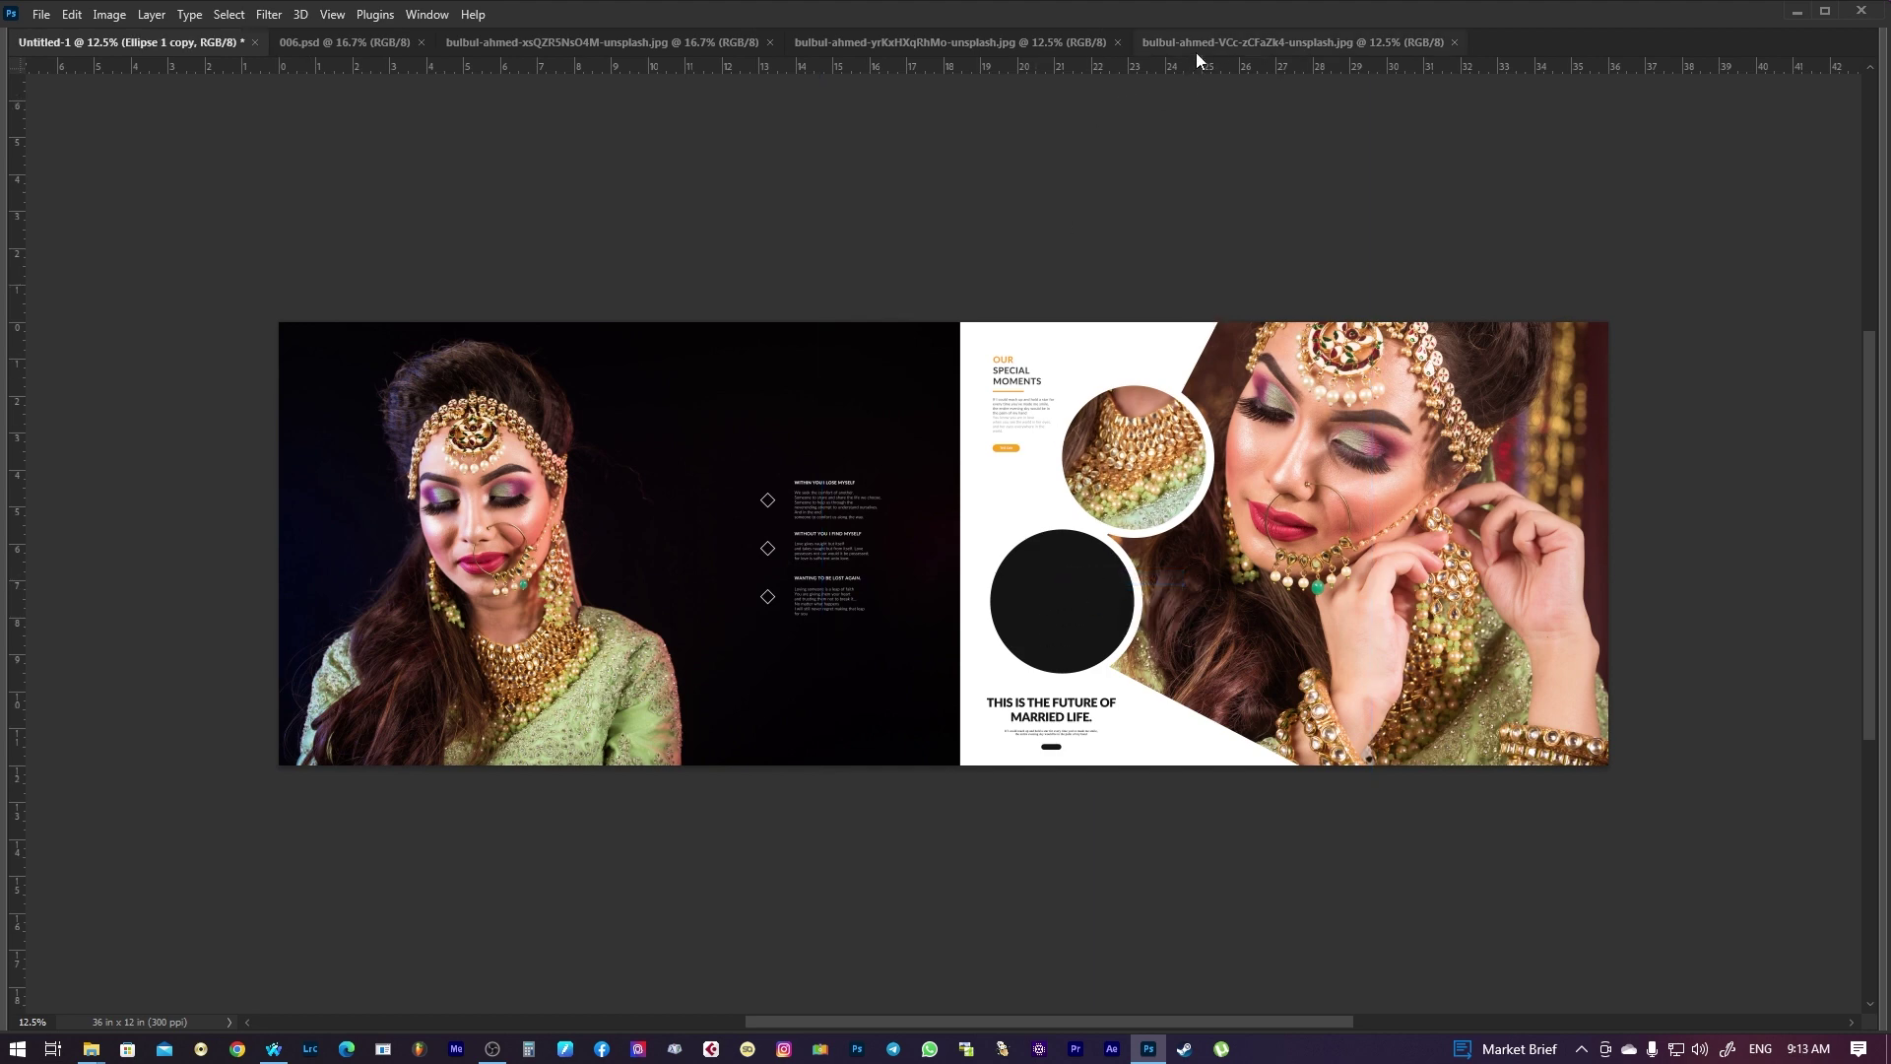
{"action": "left_click", "coordinate": [1195, 43]}
{"action": "left_click_drag", "start_coordinate": [1182, 264], "coordinate": [1120, 645]}
{"action": "key", "text": "Tab"}
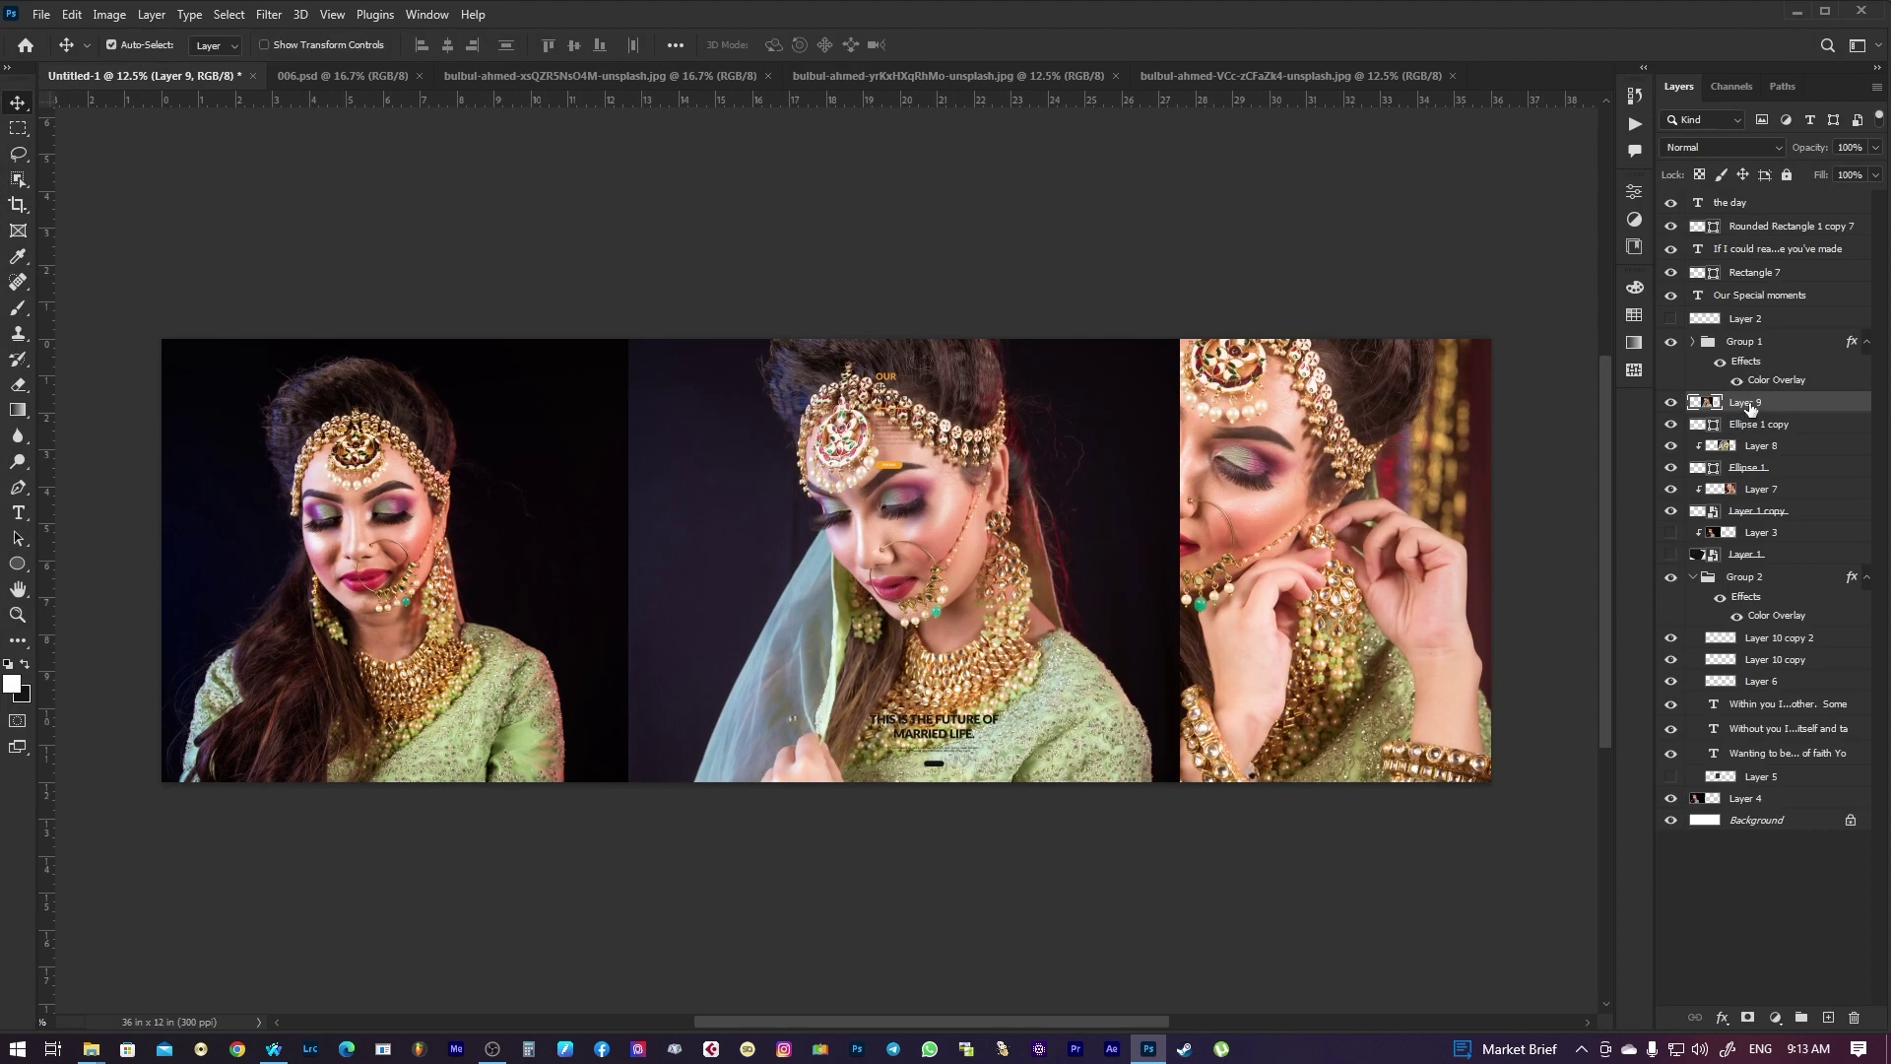
Clip Layer 9's jewelry close-up into Ellipse 1 copy and position it in the lower circle
{"action": "right_click", "coordinate": [1749, 406]}
{"action": "left_click", "coordinate": [1556, 581]}
{"action": "key", "text": "Tab"}
{"action": "key", "text": "ctrl+t"}
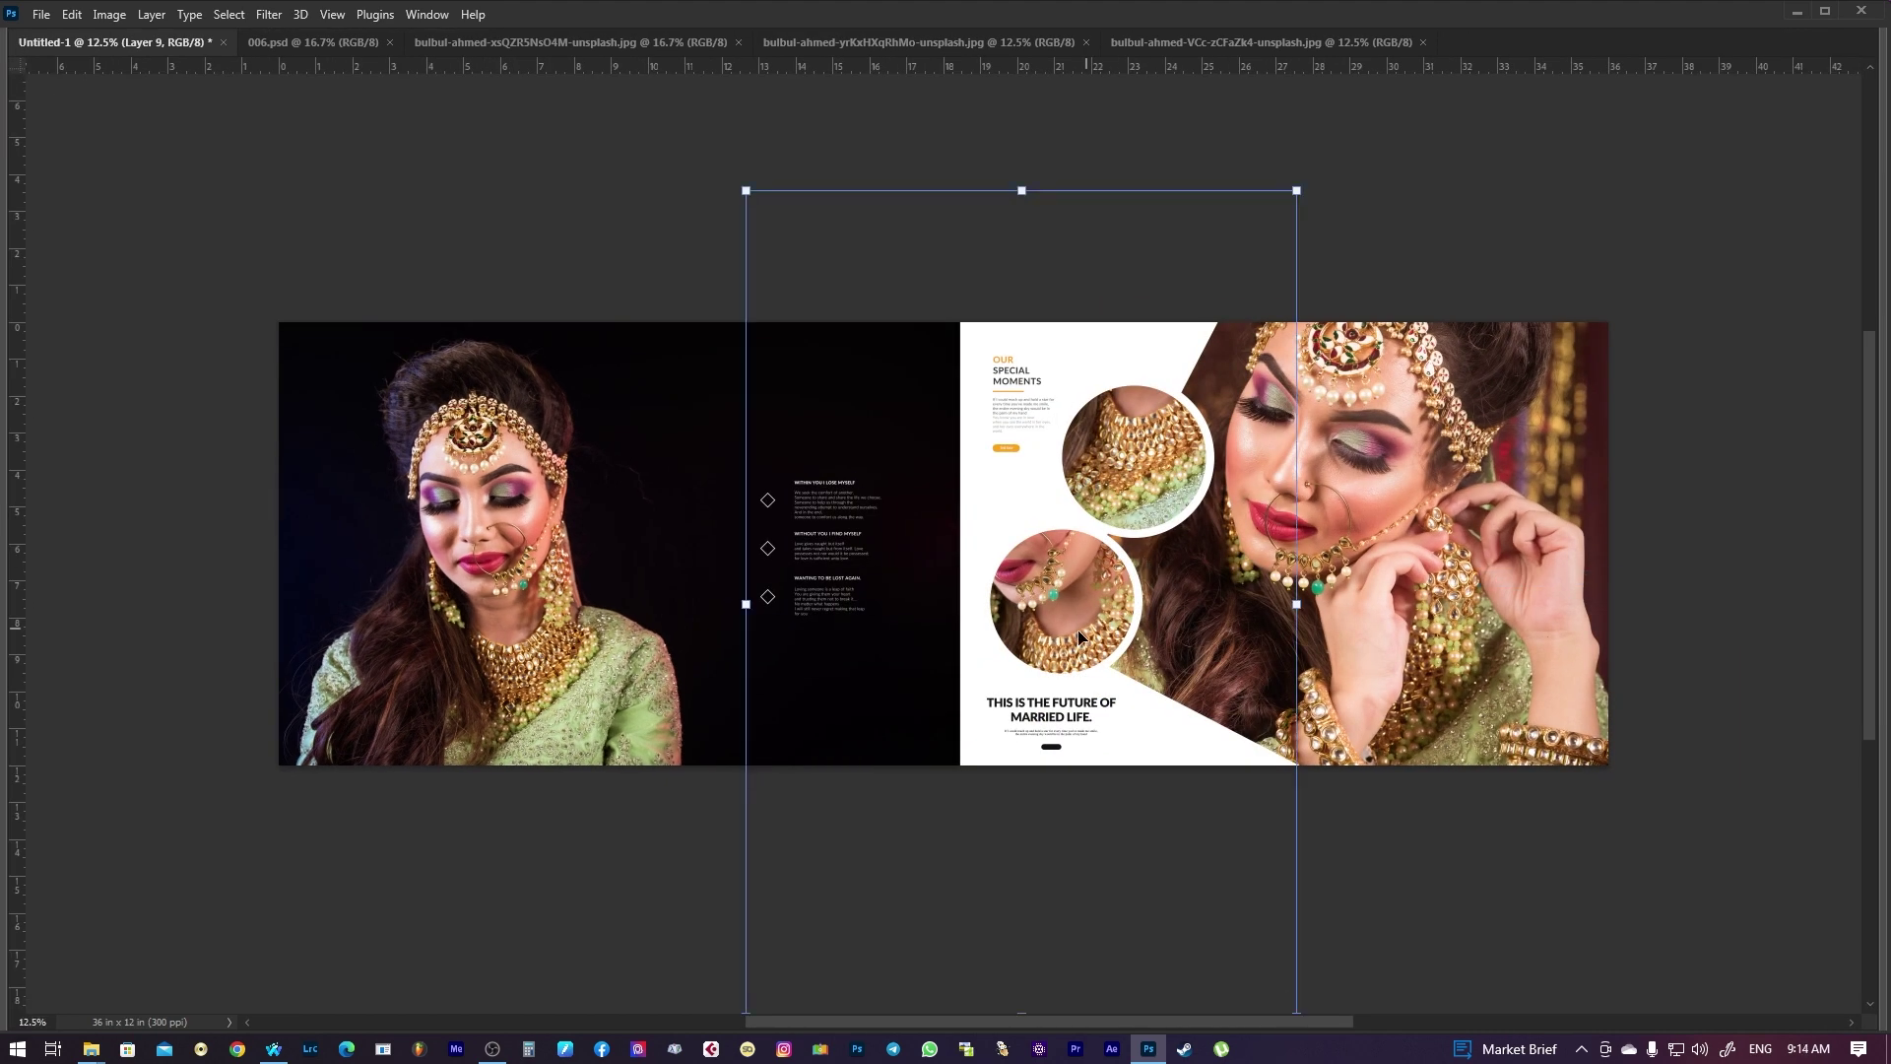
{"action": "mouse_move", "coordinate": [1160, 673]}
{"action": "left_mouse_down"}
{"action": "mouse_move", "coordinate": [1128, 719]}
{"action": "mouse_move", "coordinate": [1063, 700]}
{"action": "left_mouse_up"}
{"action": "key", "text": "Return"}
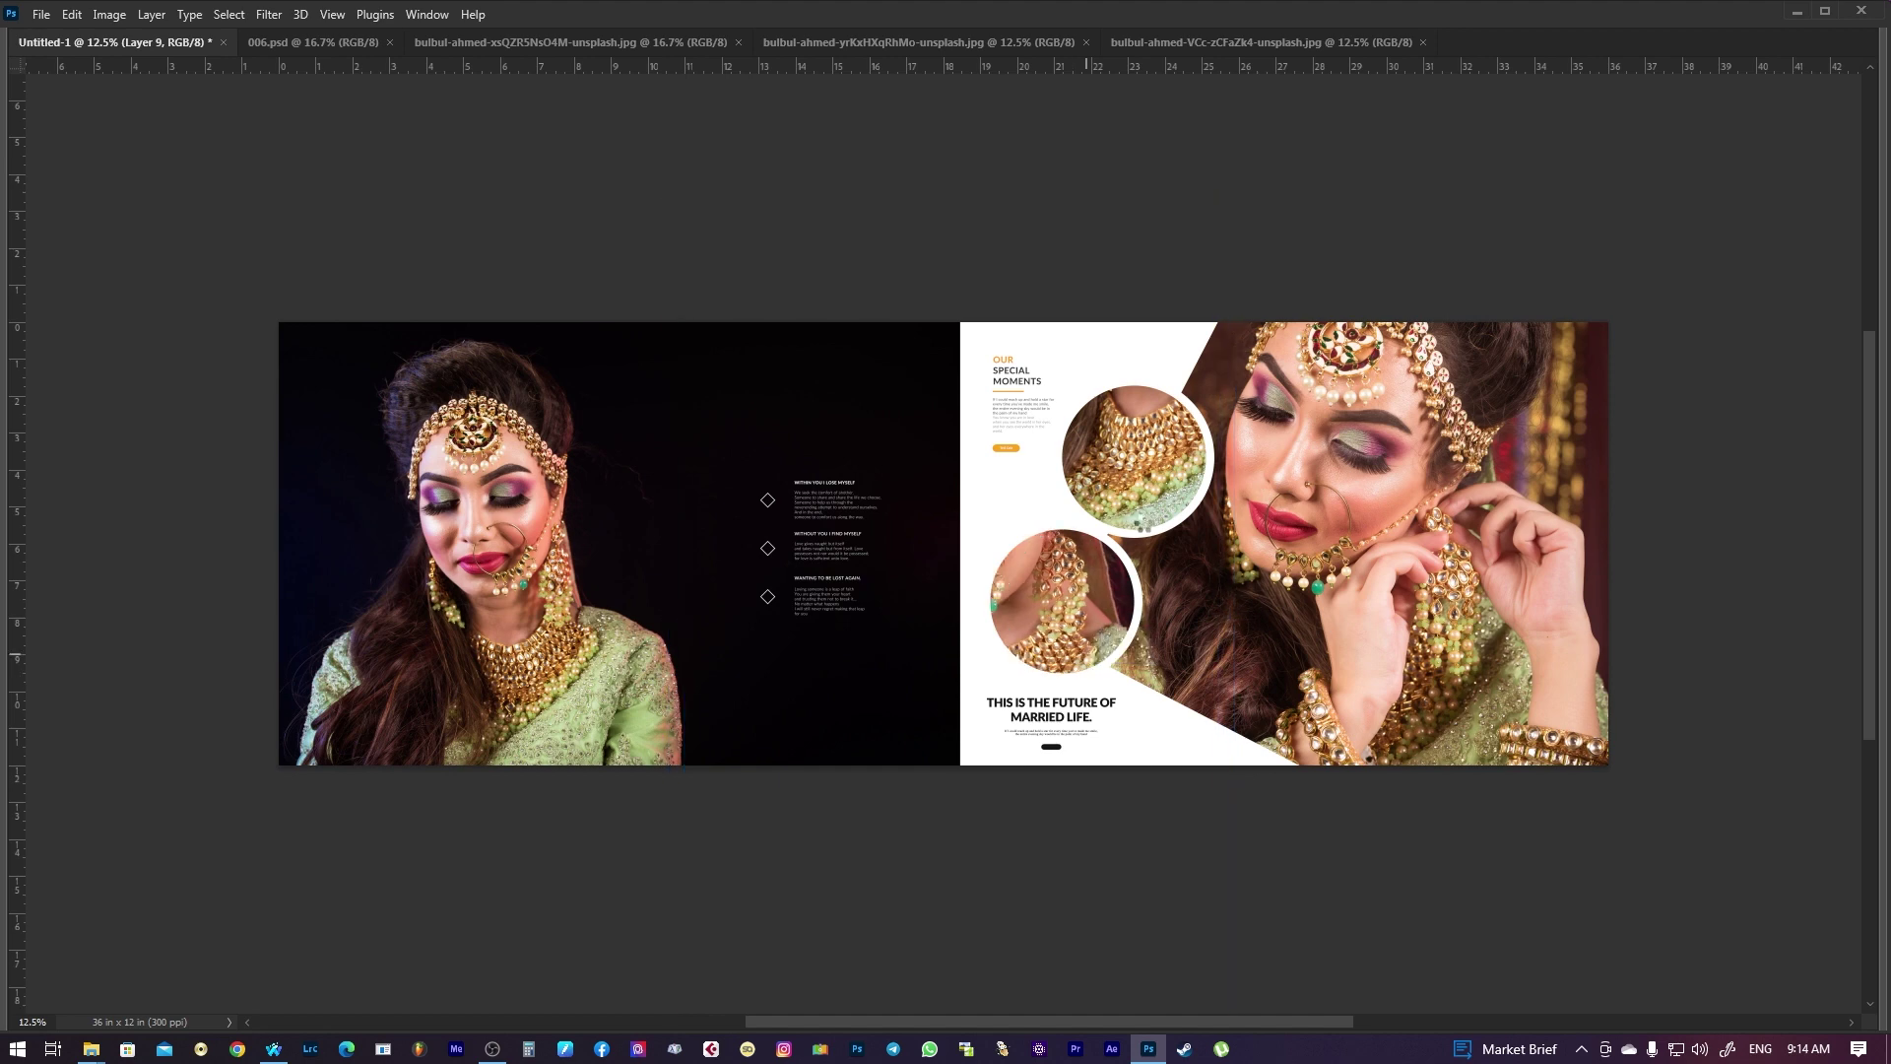
Preview the banner in full-screen mode, then return to the standard window view
{"action": "key", "text": "Tab"}
{"action": "key", "text": "Tab"}
{"action": "key", "text": "f"}
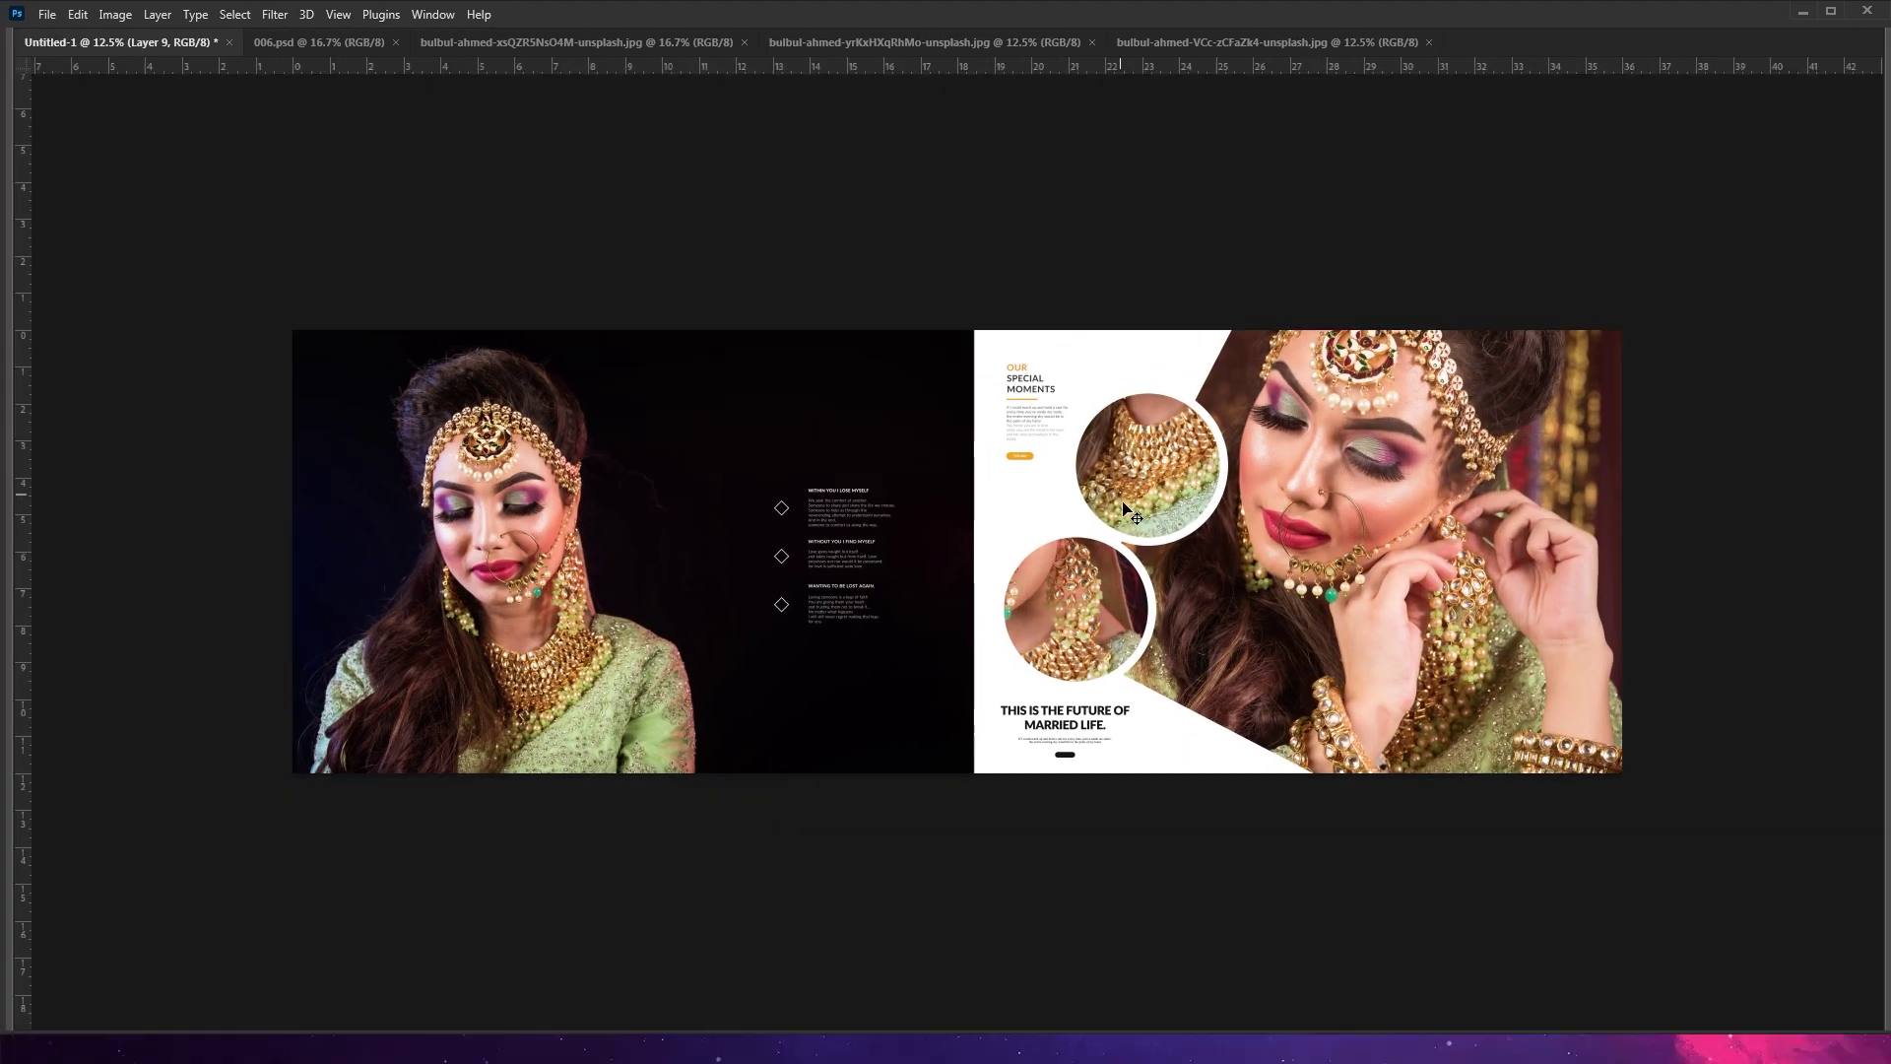
{"action": "key", "text": "f"}
{"action": "key", "text": "f"}
{"action": "key", "text": "f"}
{"action": "key", "text": "Tab"}
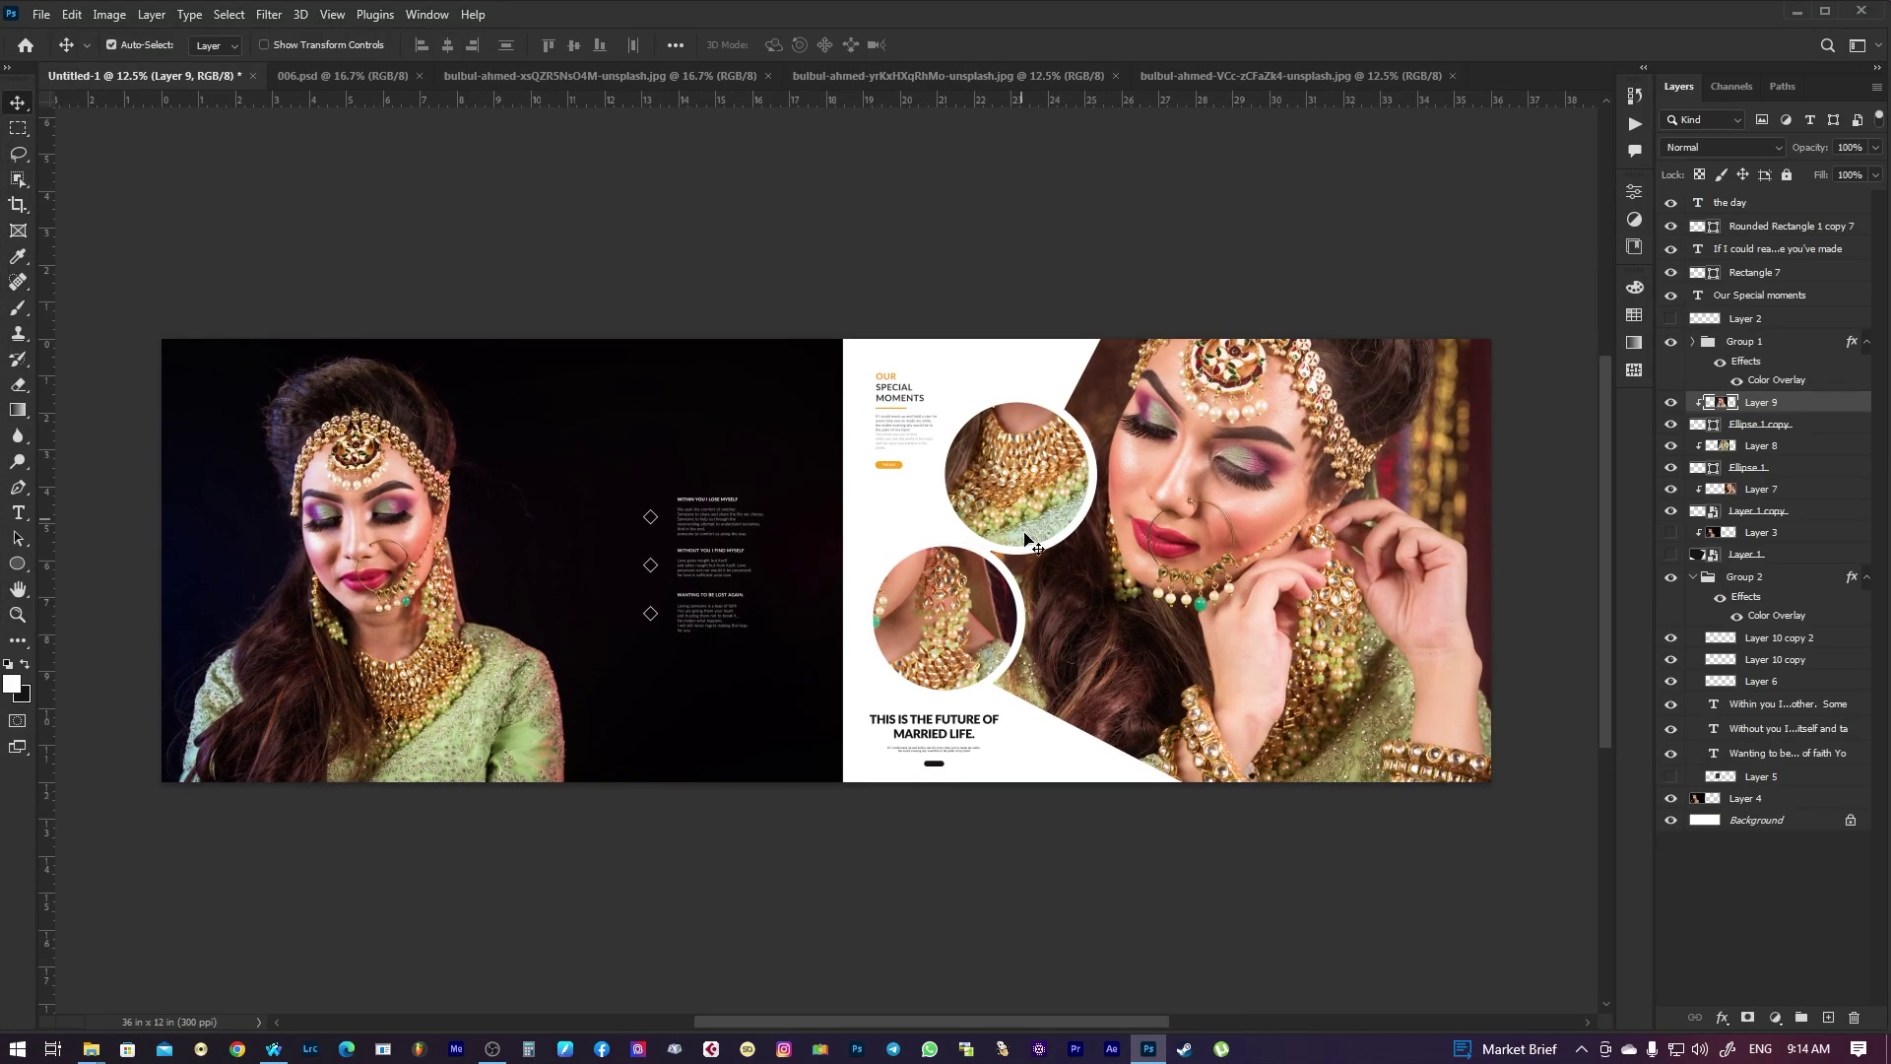
{"action": "left_click_drag", "start_coordinate": [1002, 546], "coordinate": [1007, 560]}
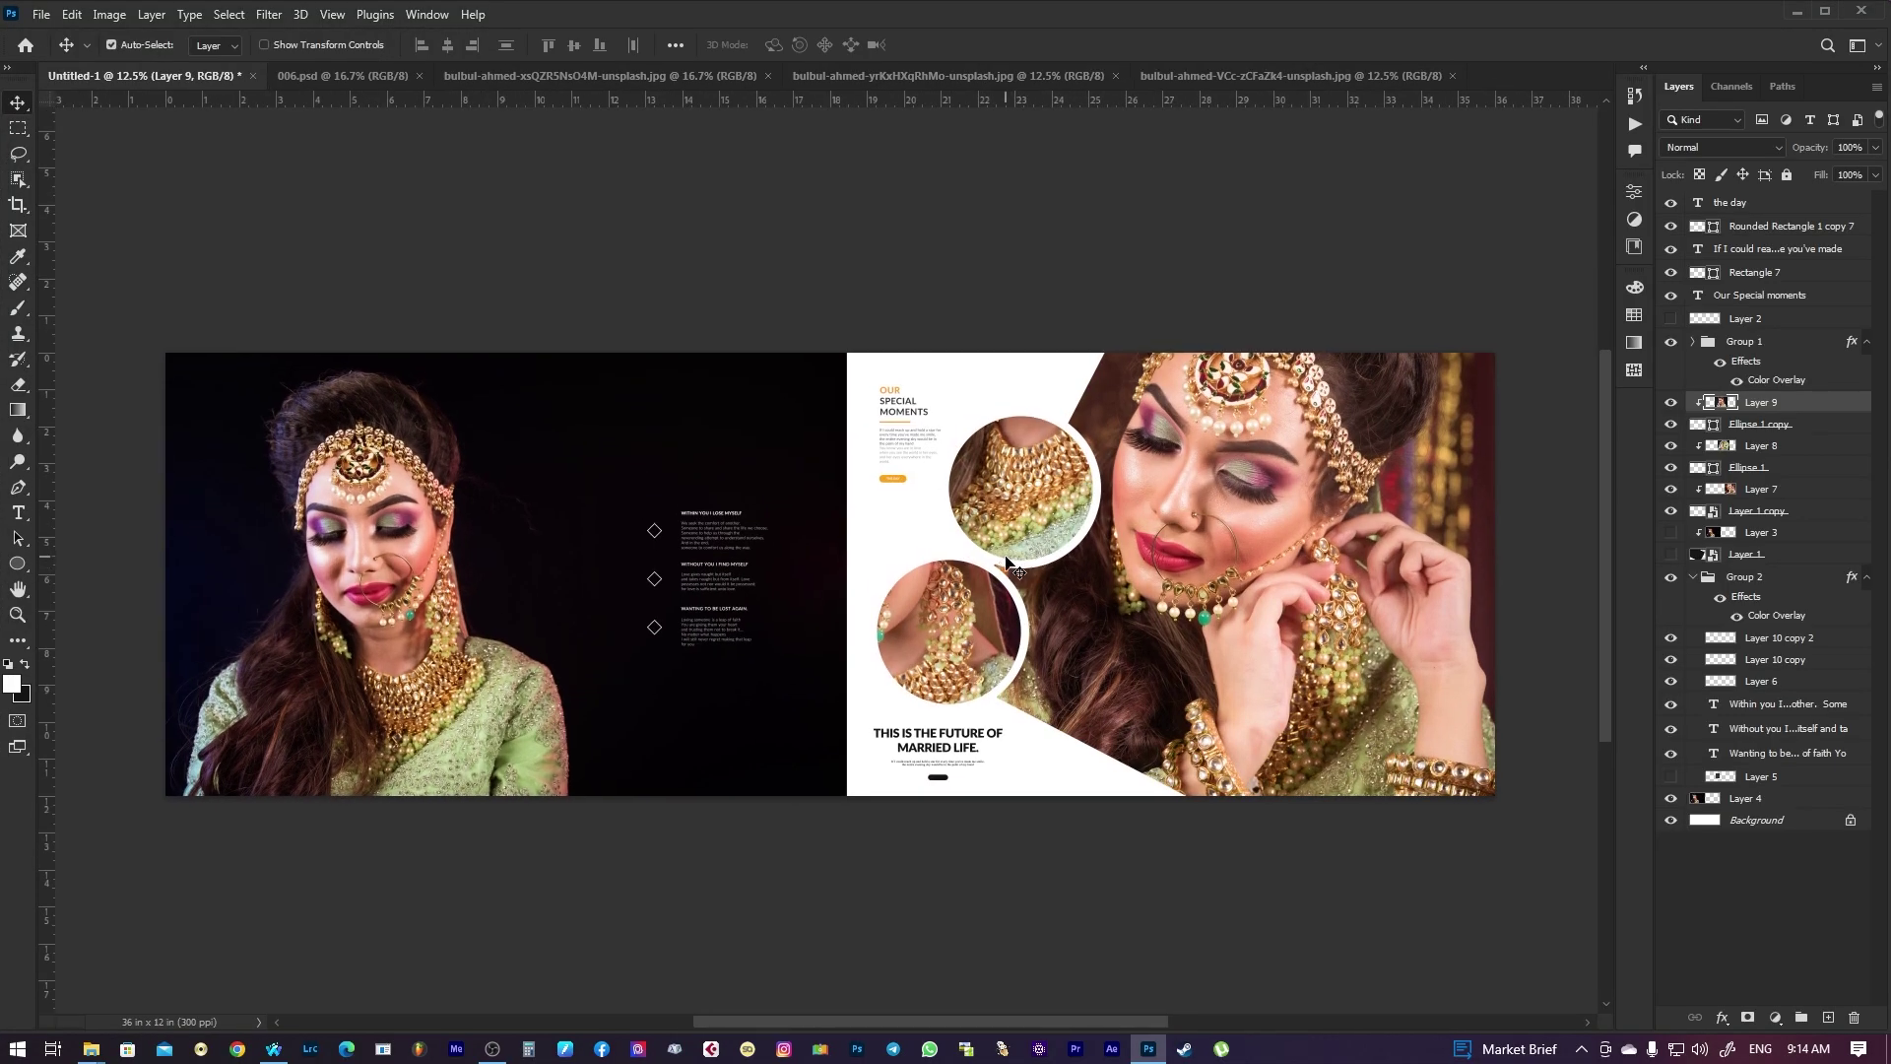
{"action": "left_click", "coordinate": [1211, 605]}
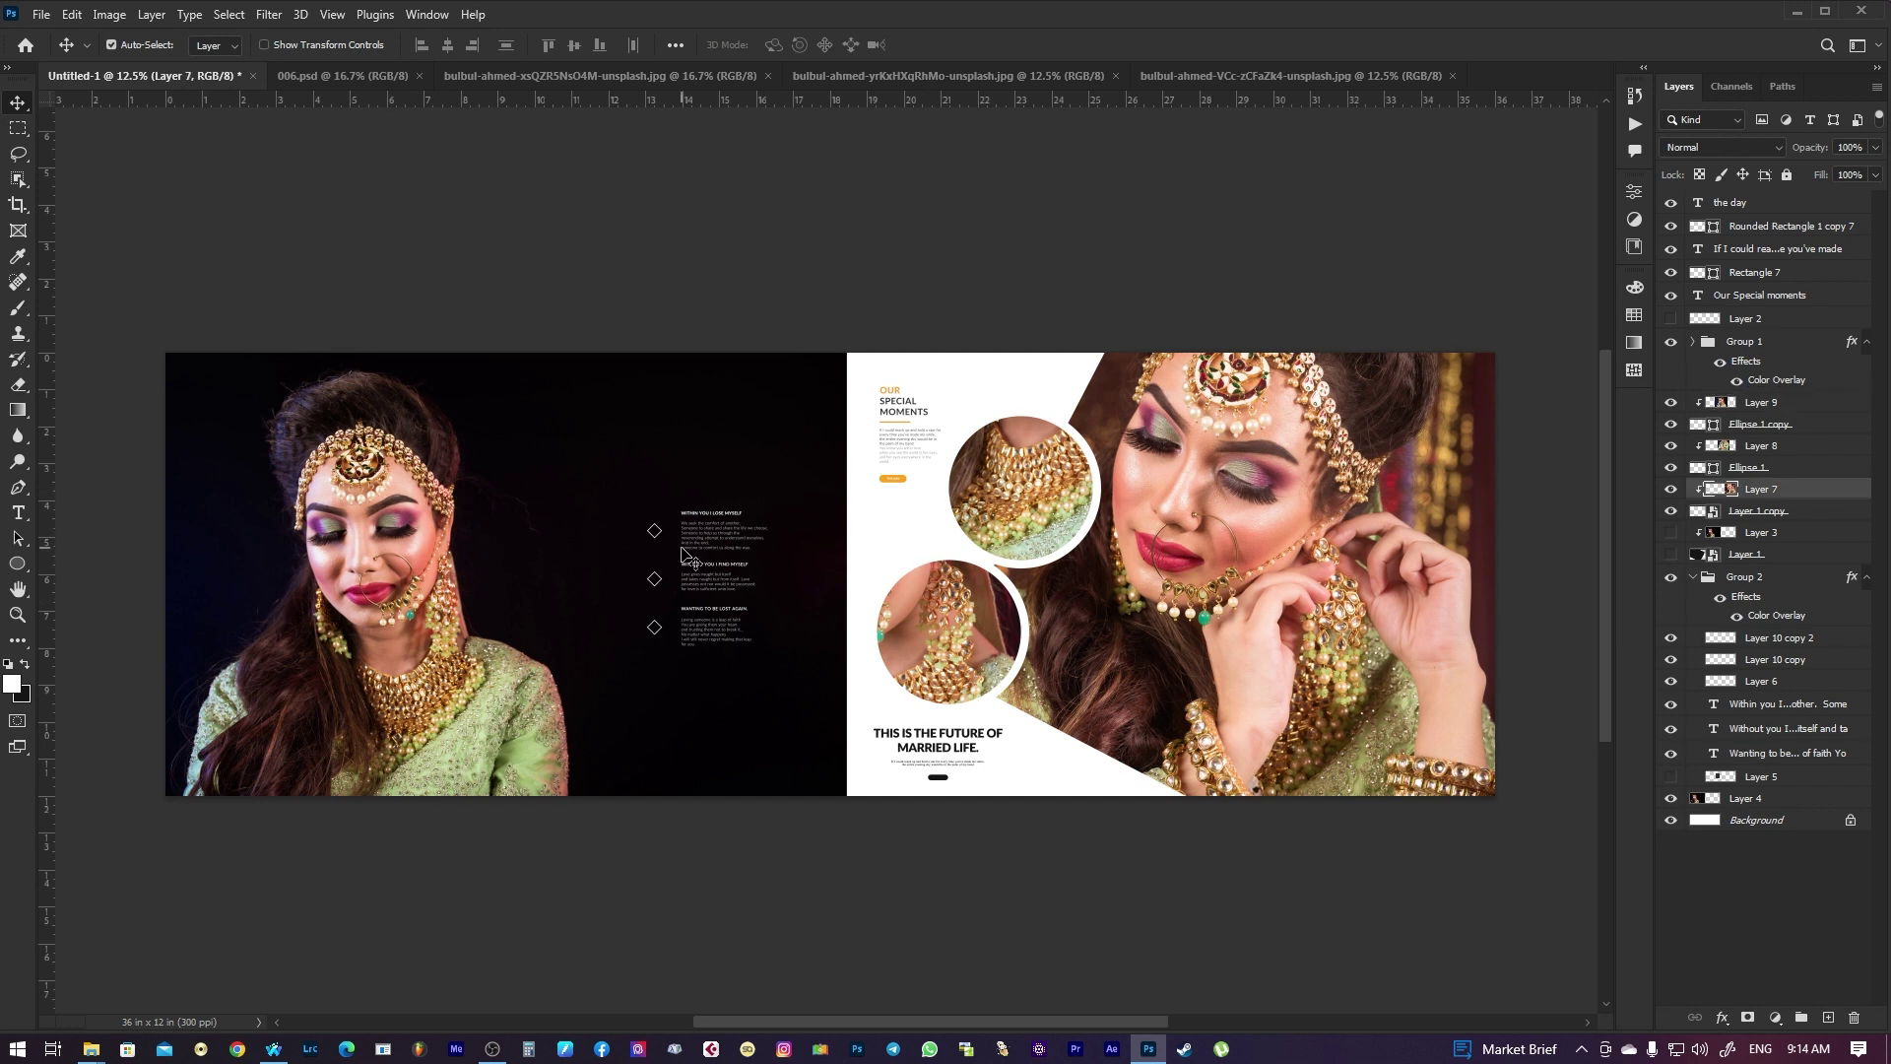
{"action": "right_click", "coordinate": [623, 442]}
{"action": "left_click", "coordinate": [650, 449]}
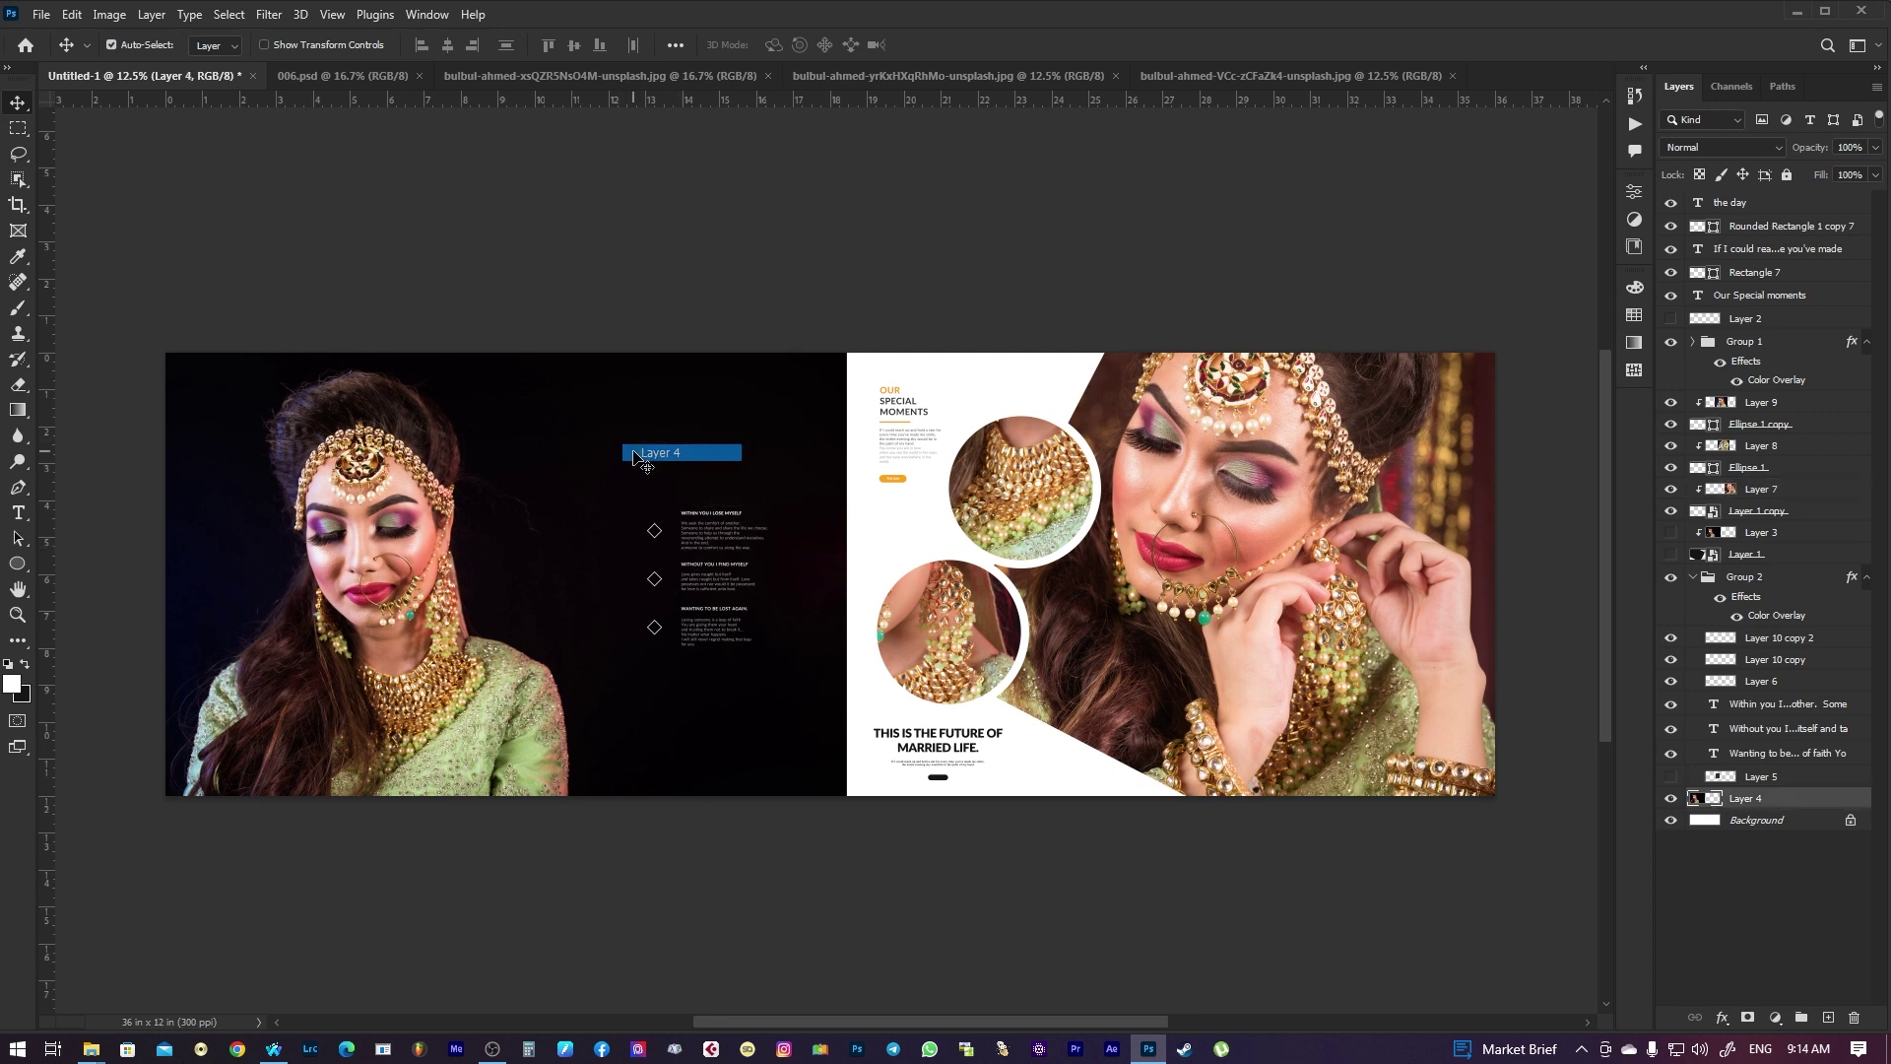
{"action": "right_click", "coordinate": [642, 455]}
{"action": "left_click", "coordinate": [652, 464]}
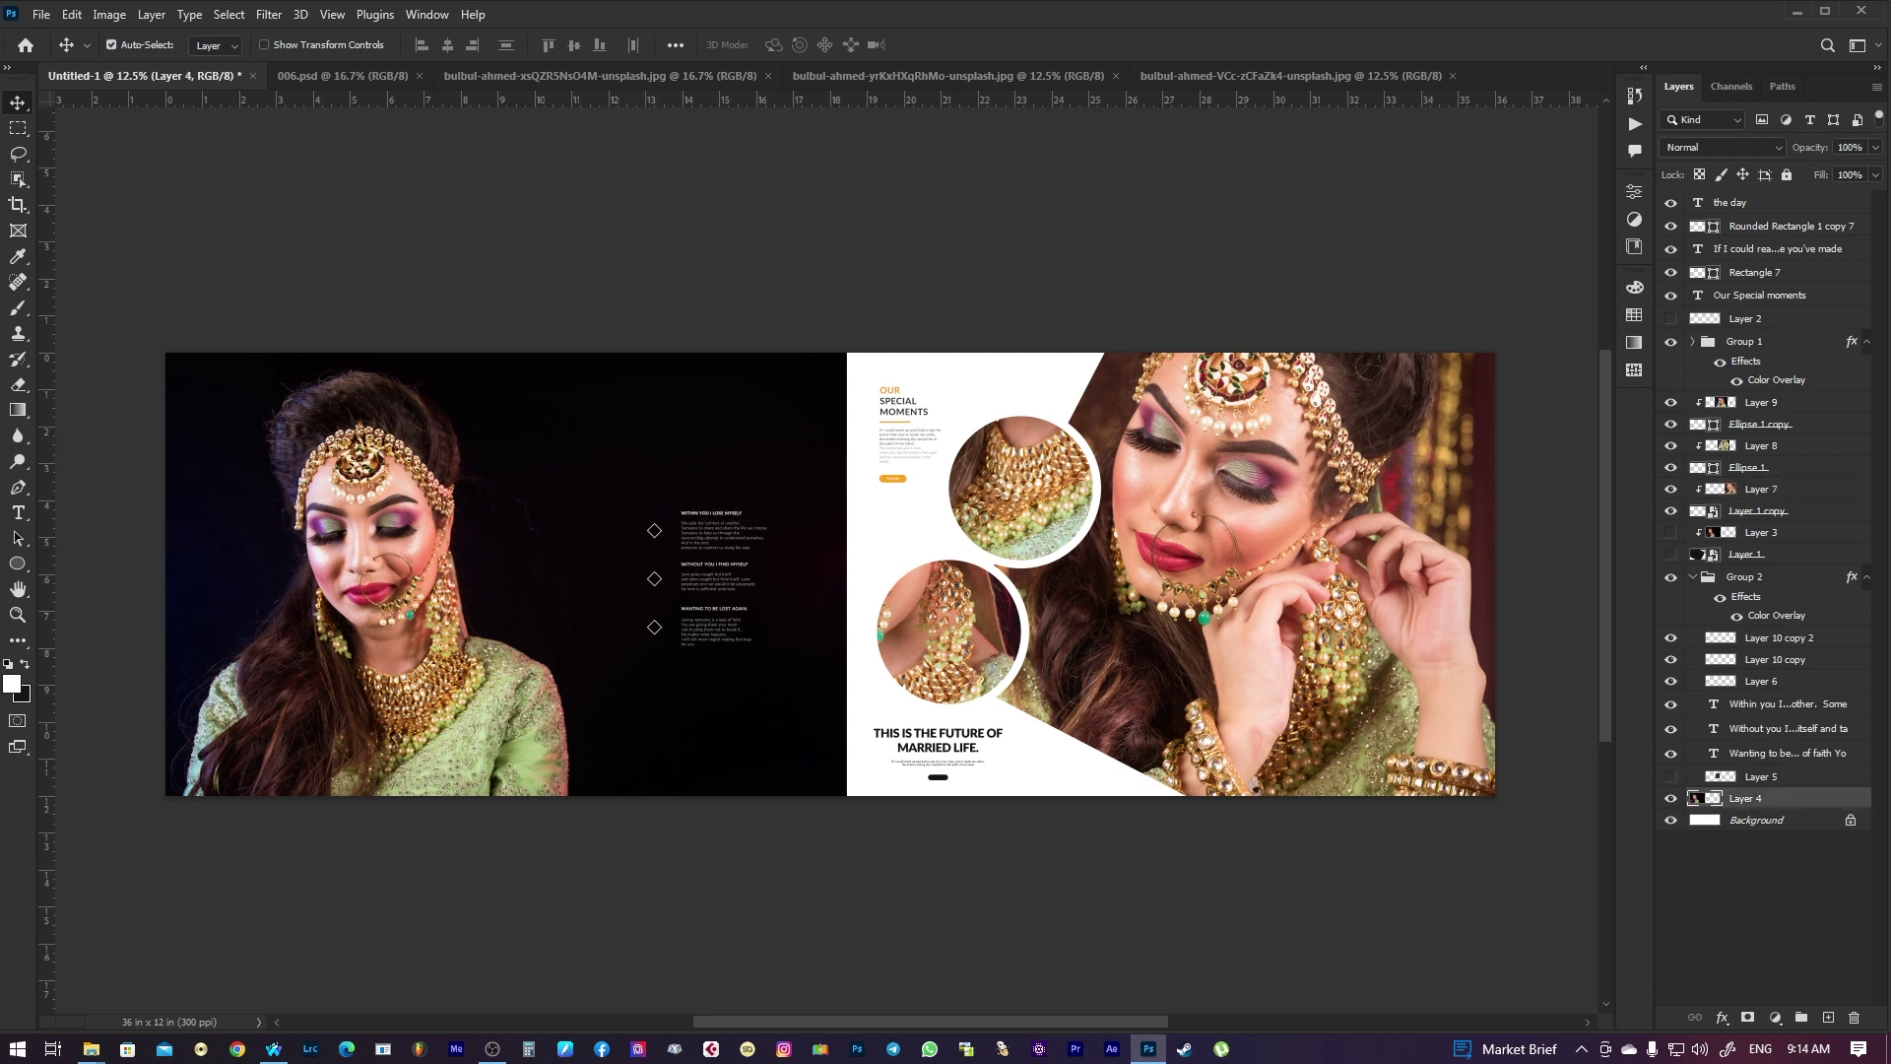
{"action": "left_click", "coordinate": [1201, 77]}
{"action": "left_click", "coordinate": [980, 79]}
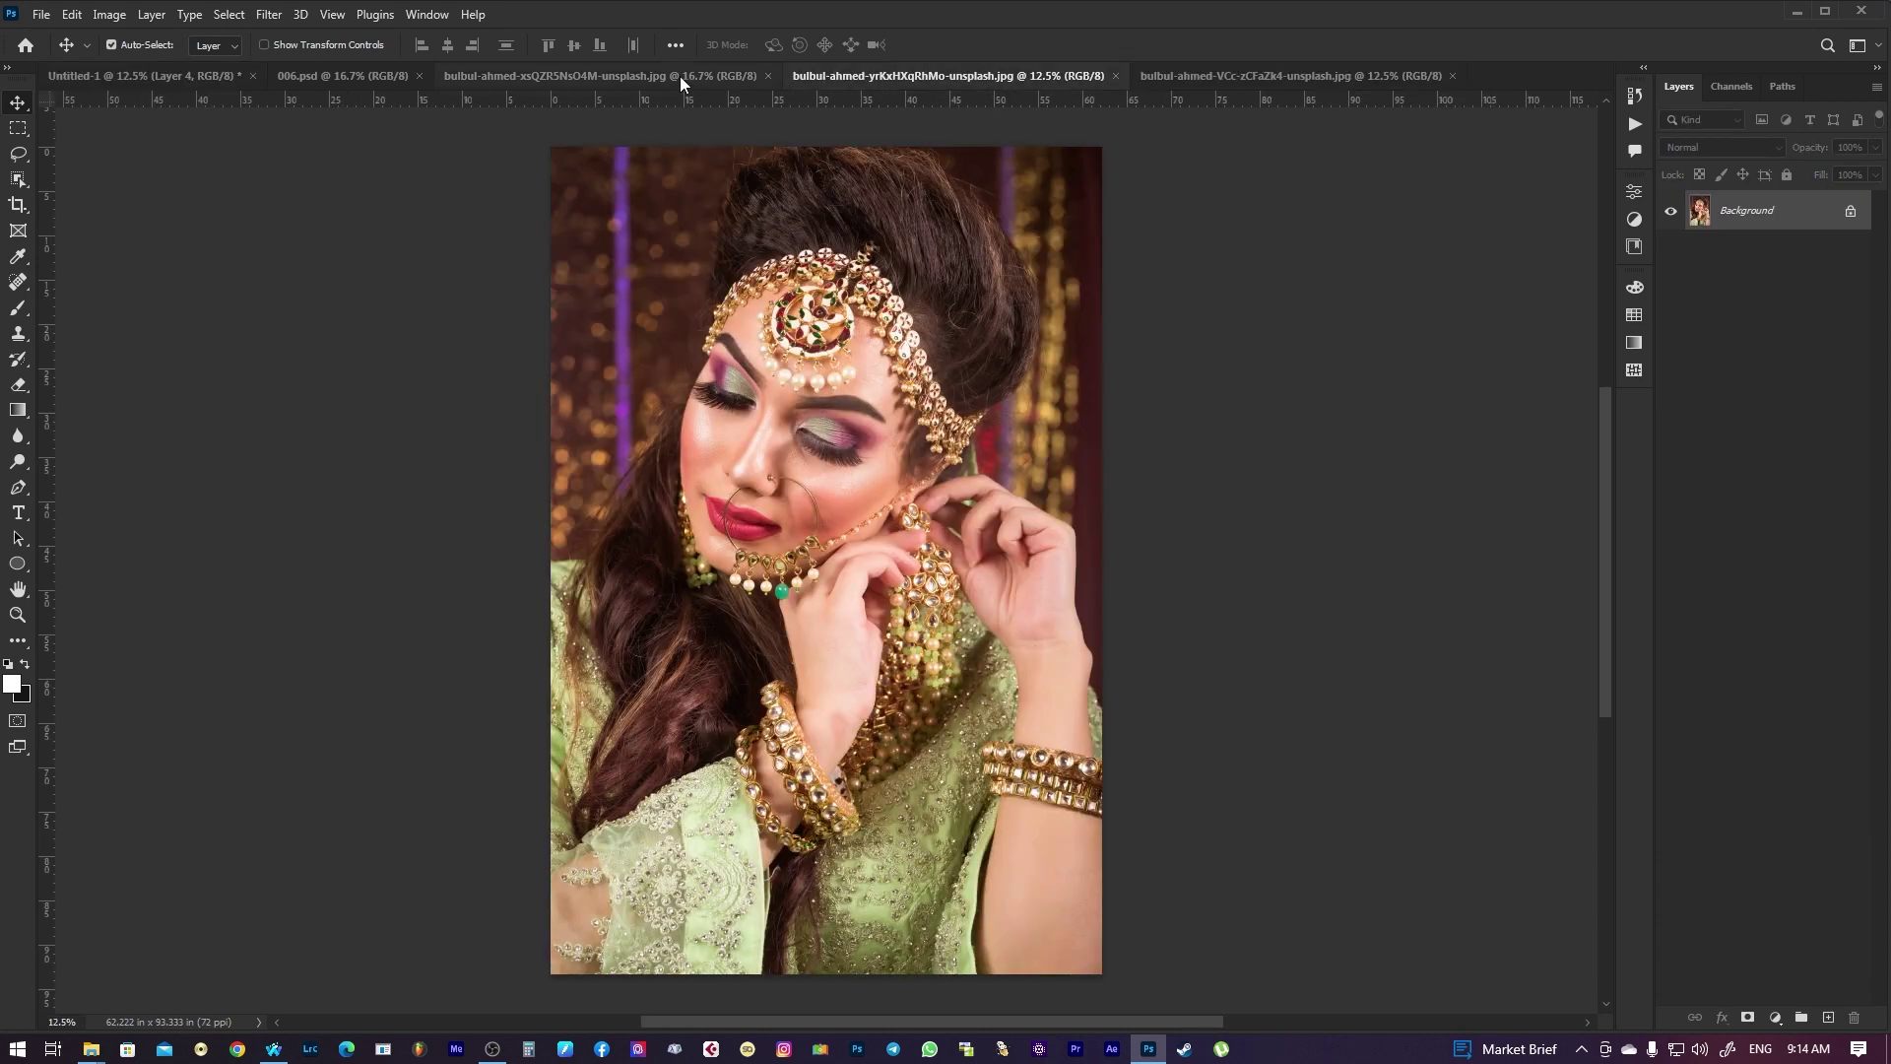
{"action": "left_click", "coordinate": [610, 77]}
{"action": "left_click", "coordinate": [298, 77]}
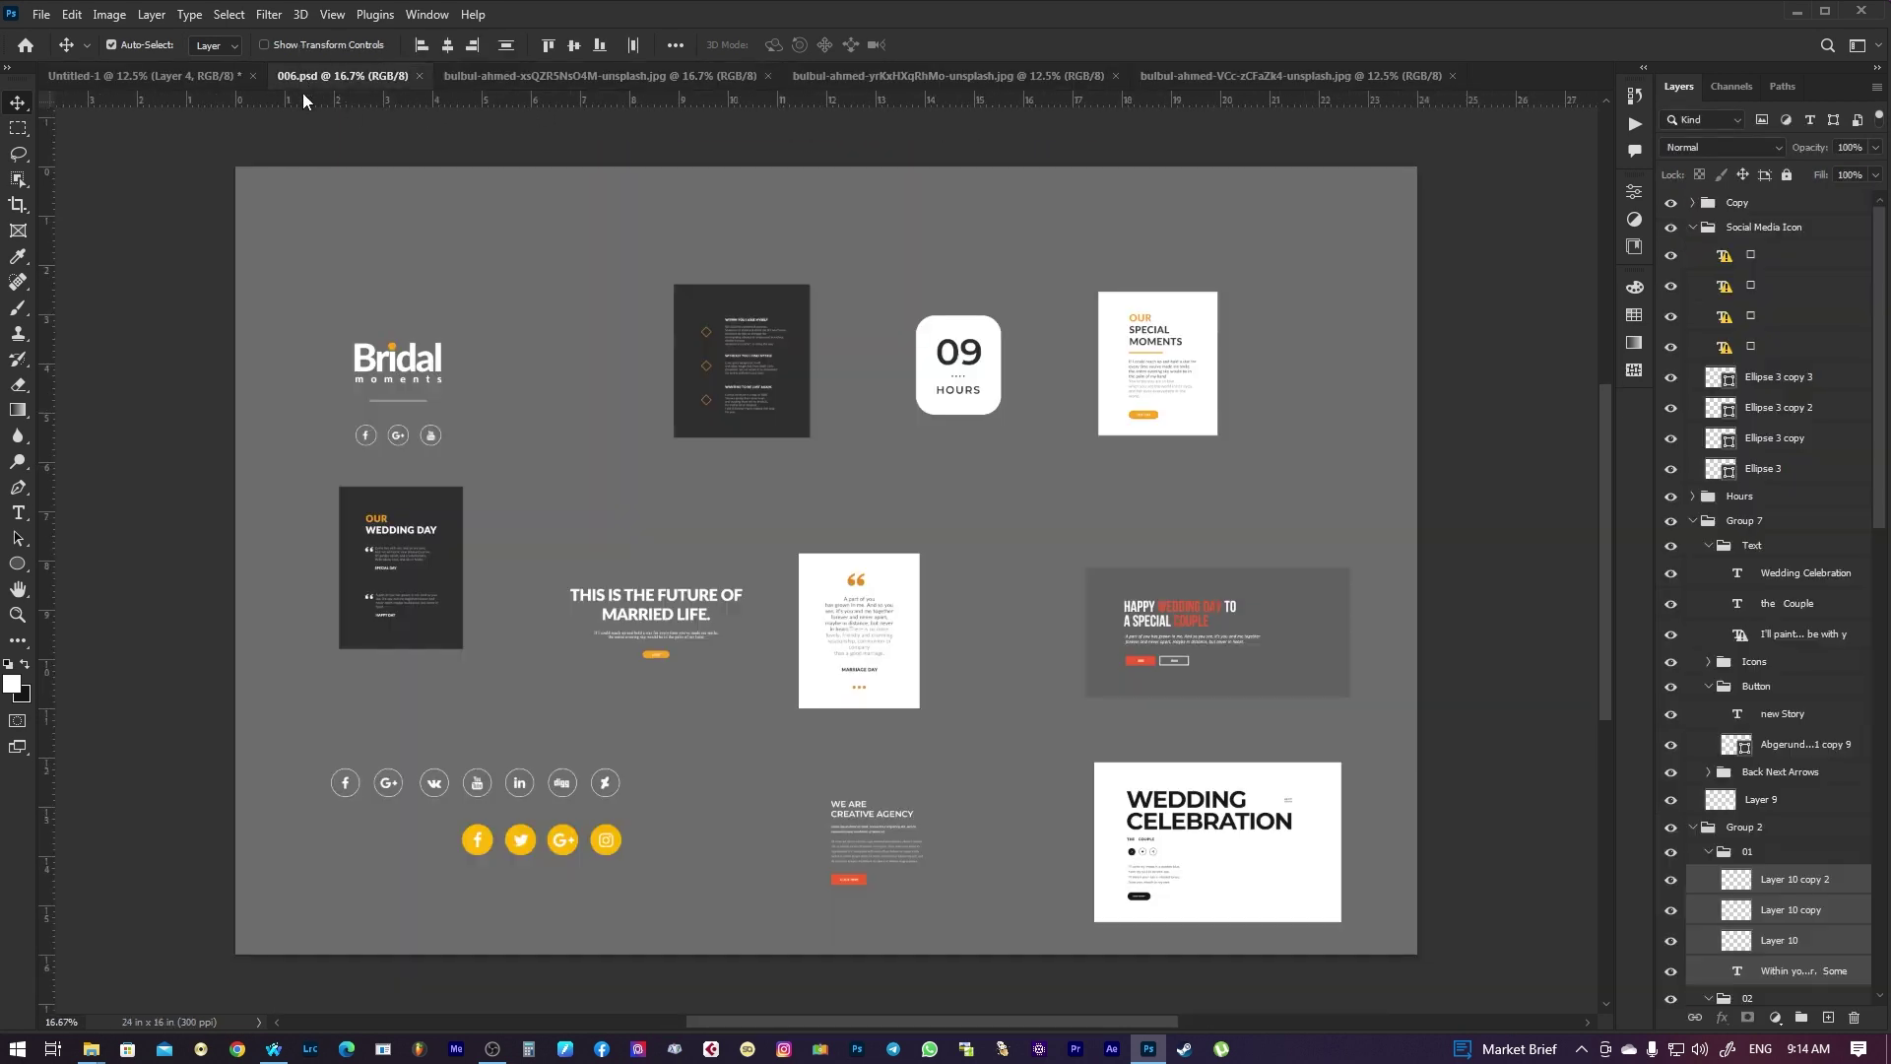
{"action": "left_click", "coordinate": [167, 77]}
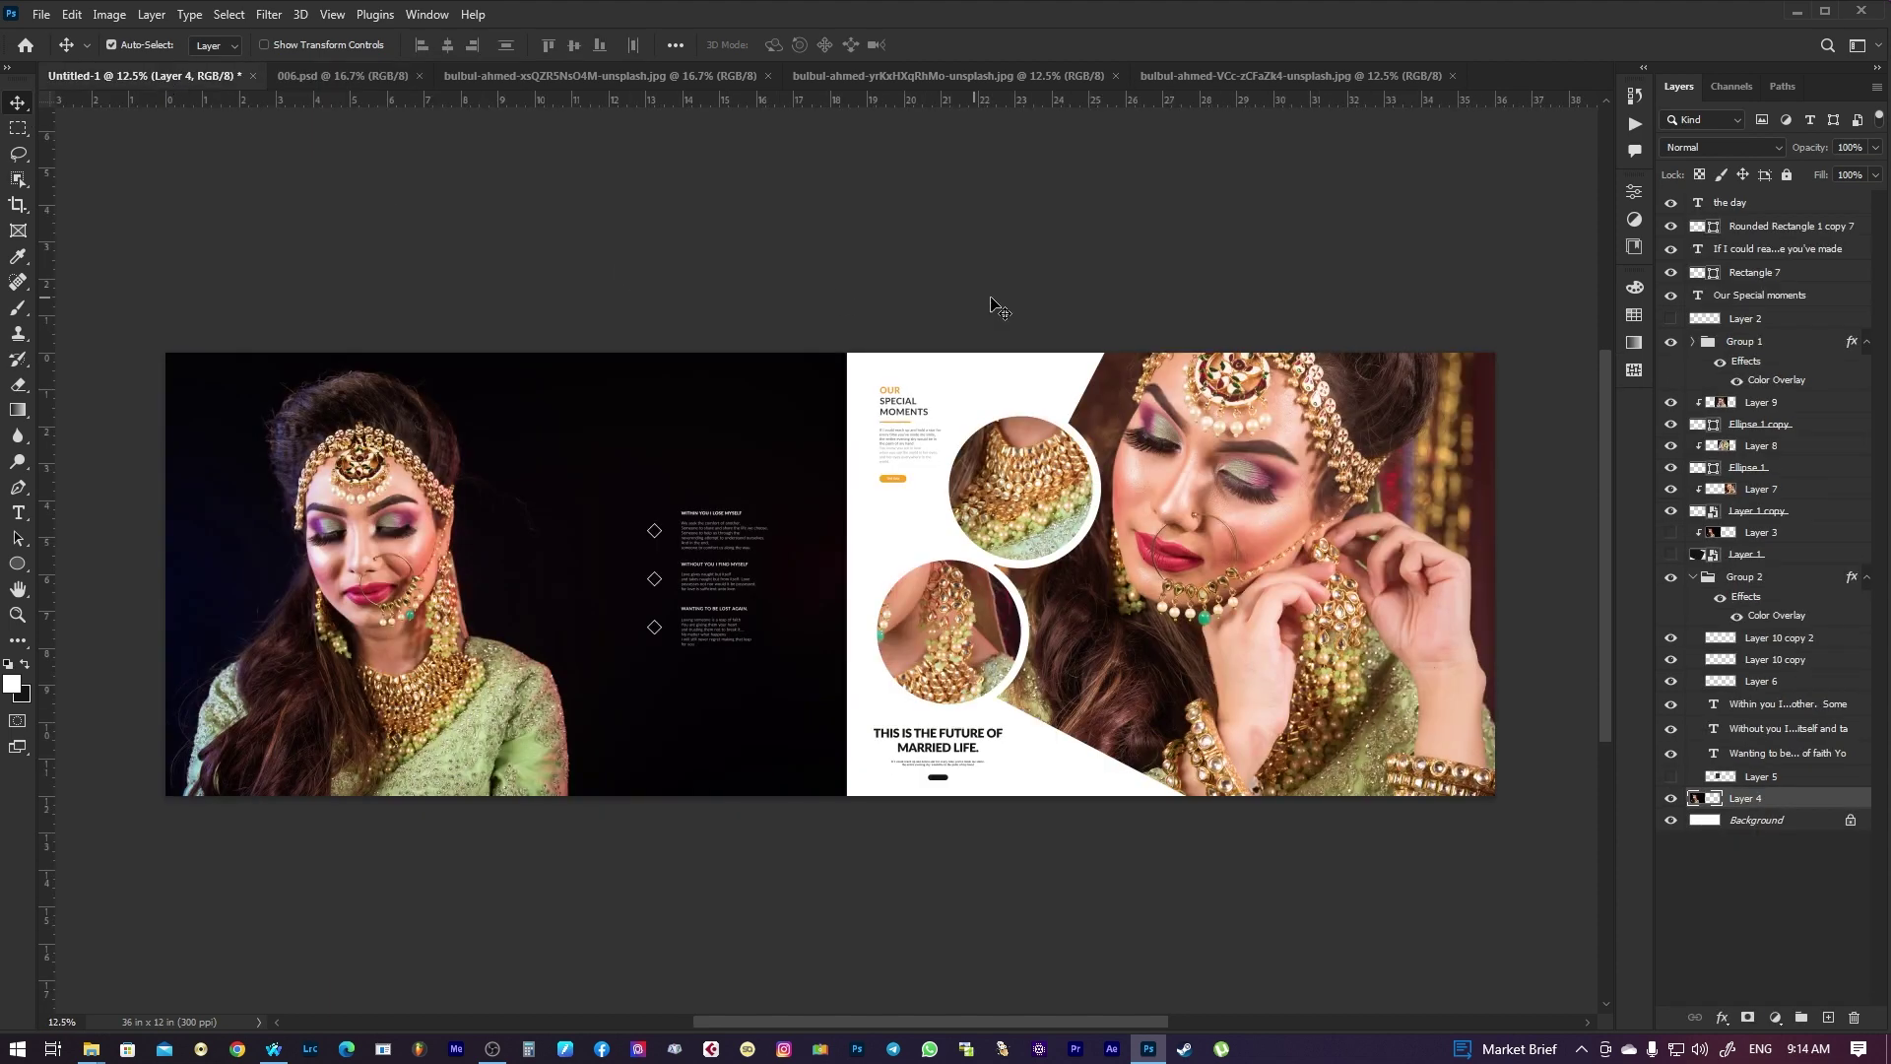
{"action": "scroll", "coordinate": [816, 434], "scroll_direction": "up", "scroll_amount": 2}
{"action": "scroll", "coordinate": [760, 499], "scroll_direction": "up", "scroll_amount": 2}
{"action": "scroll", "coordinate": [916, 528], "scroll_direction": "up", "scroll_amount": 1}
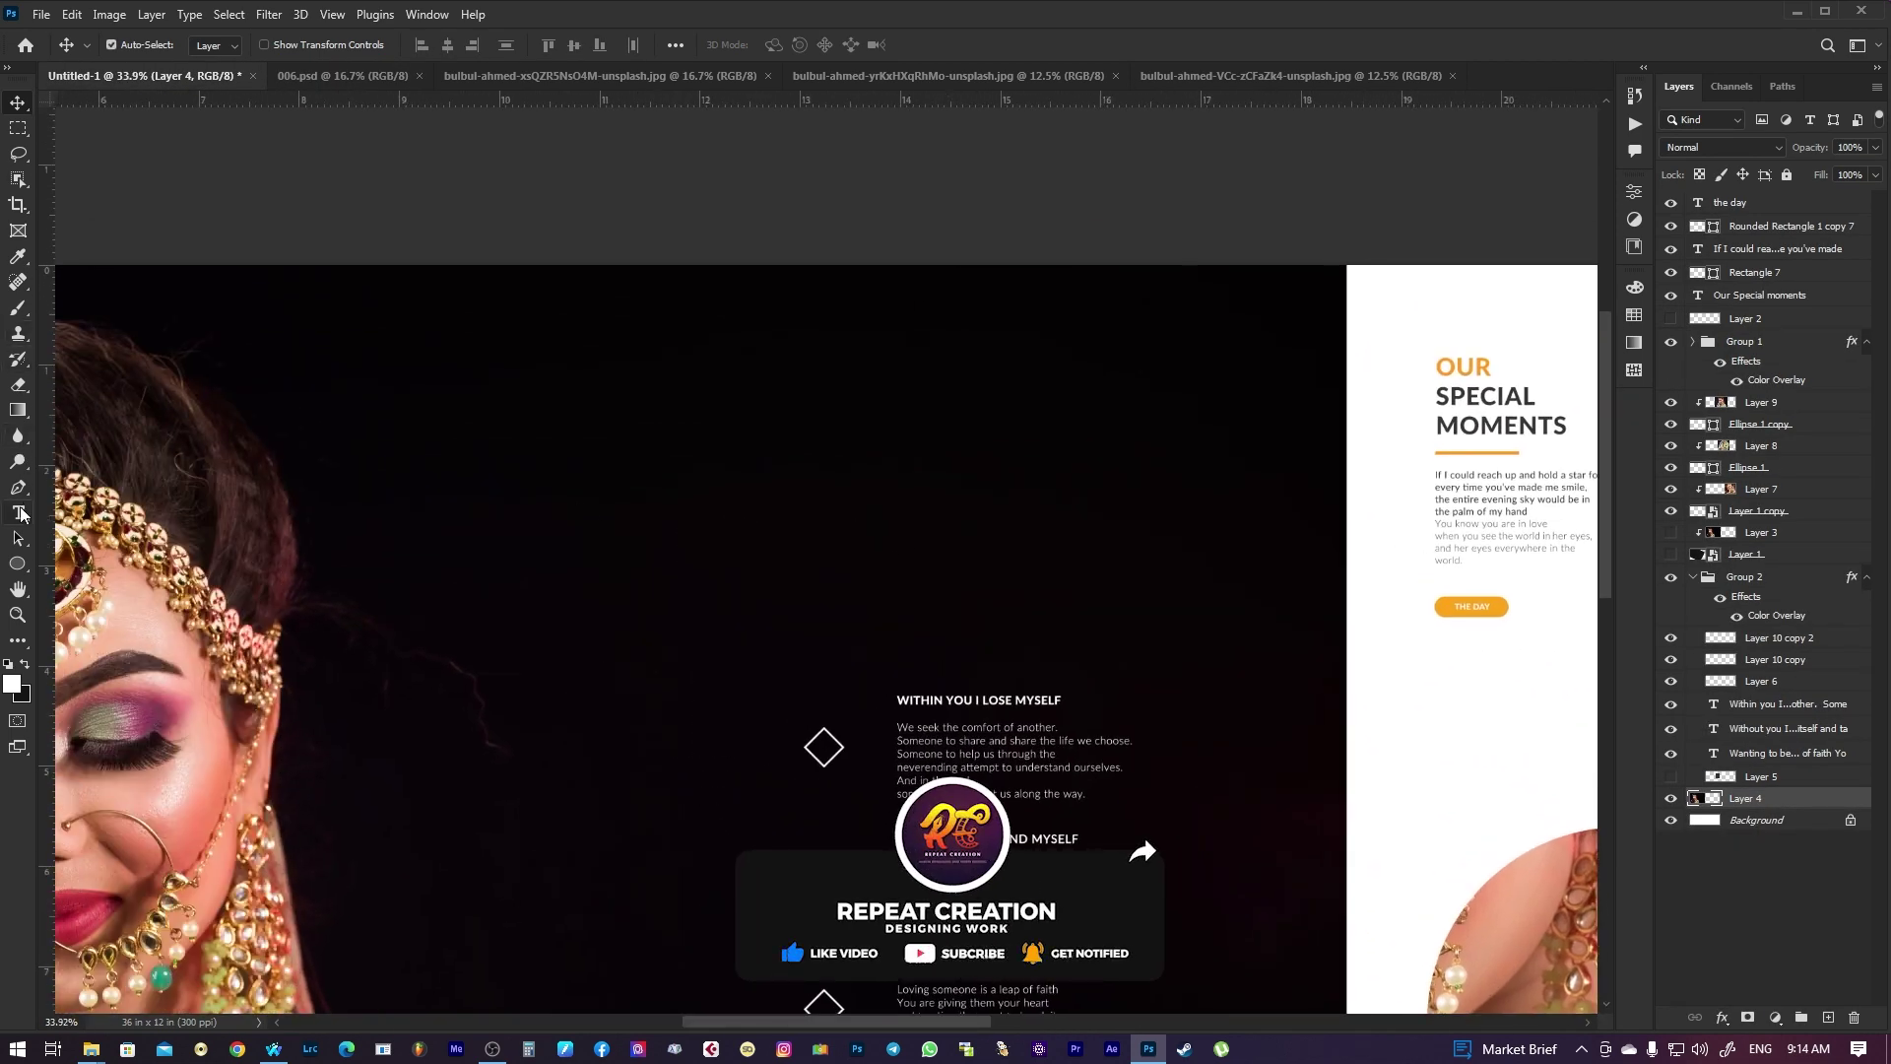
Start a text line in the dark area above the text blocks and colour it white (#ffffff)
{"action": "left_click", "coordinate": [19, 512]}
{"action": "left_click", "coordinate": [900, 571]}
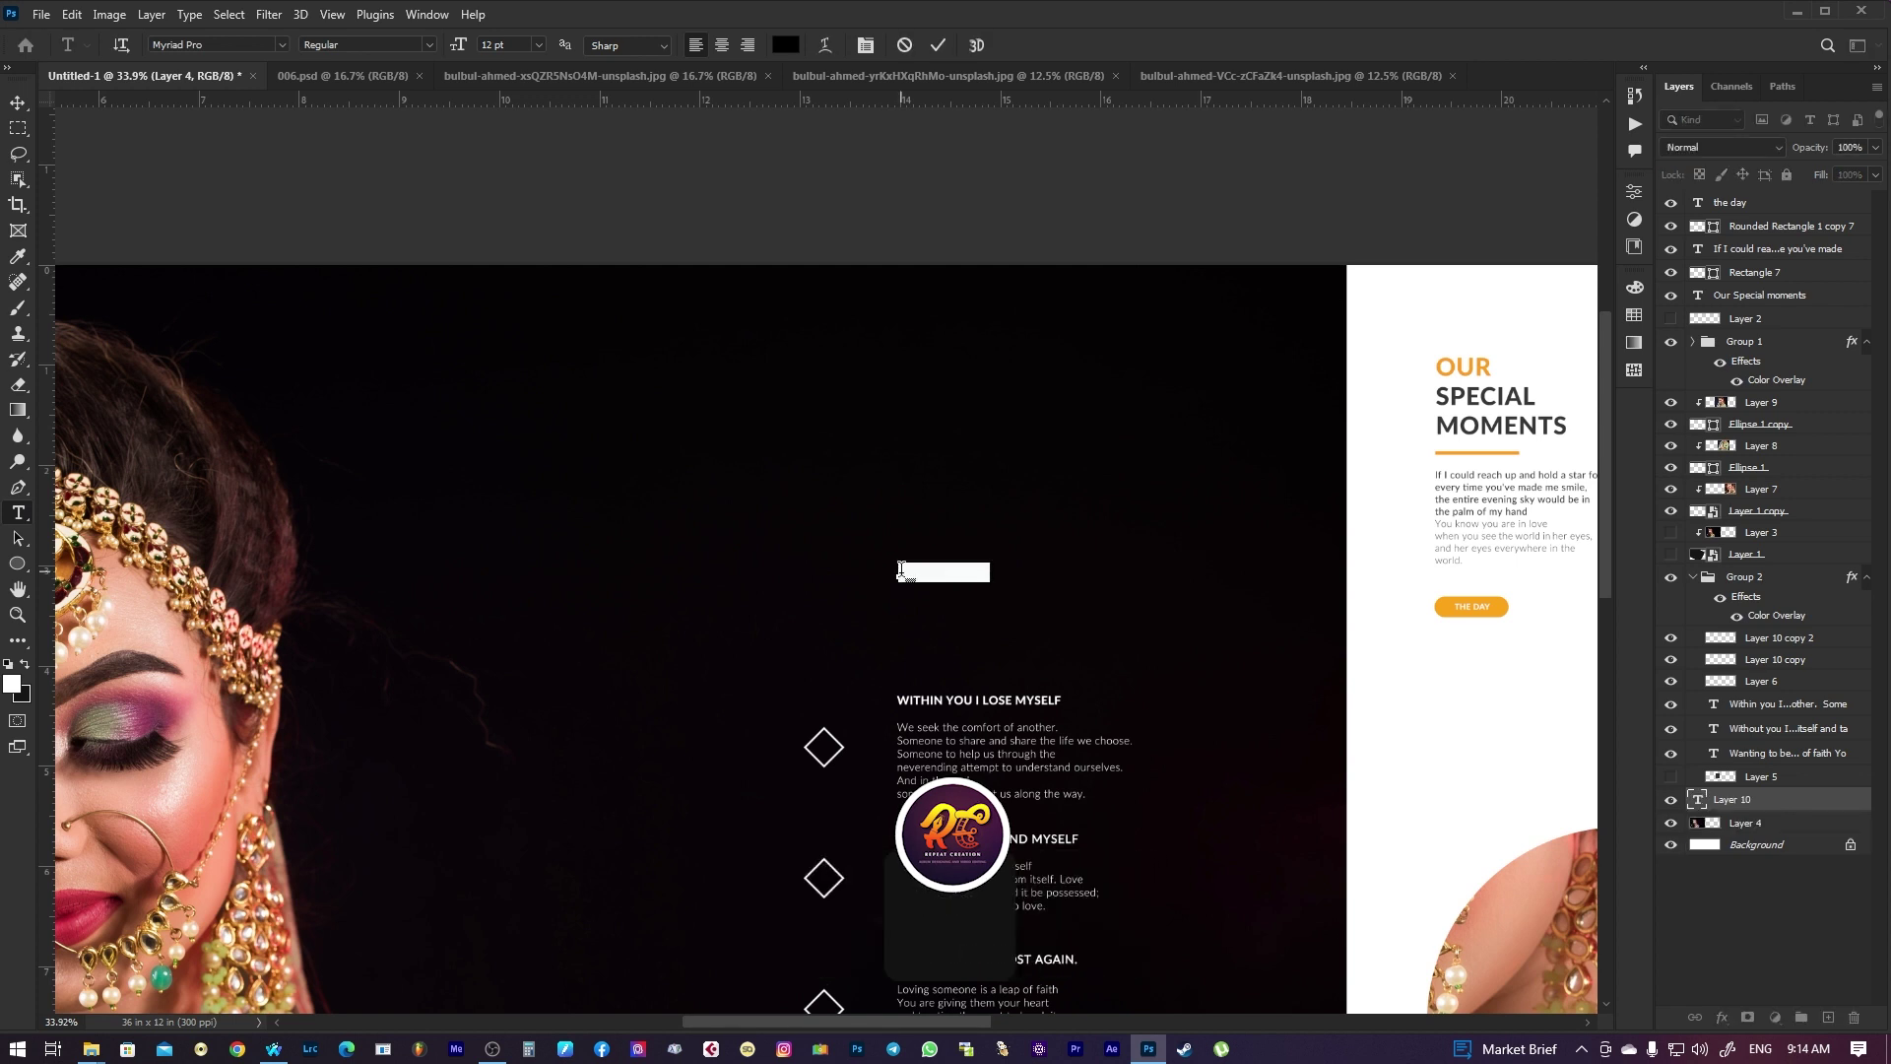
{"action": "key", "text": "BackSpace"}
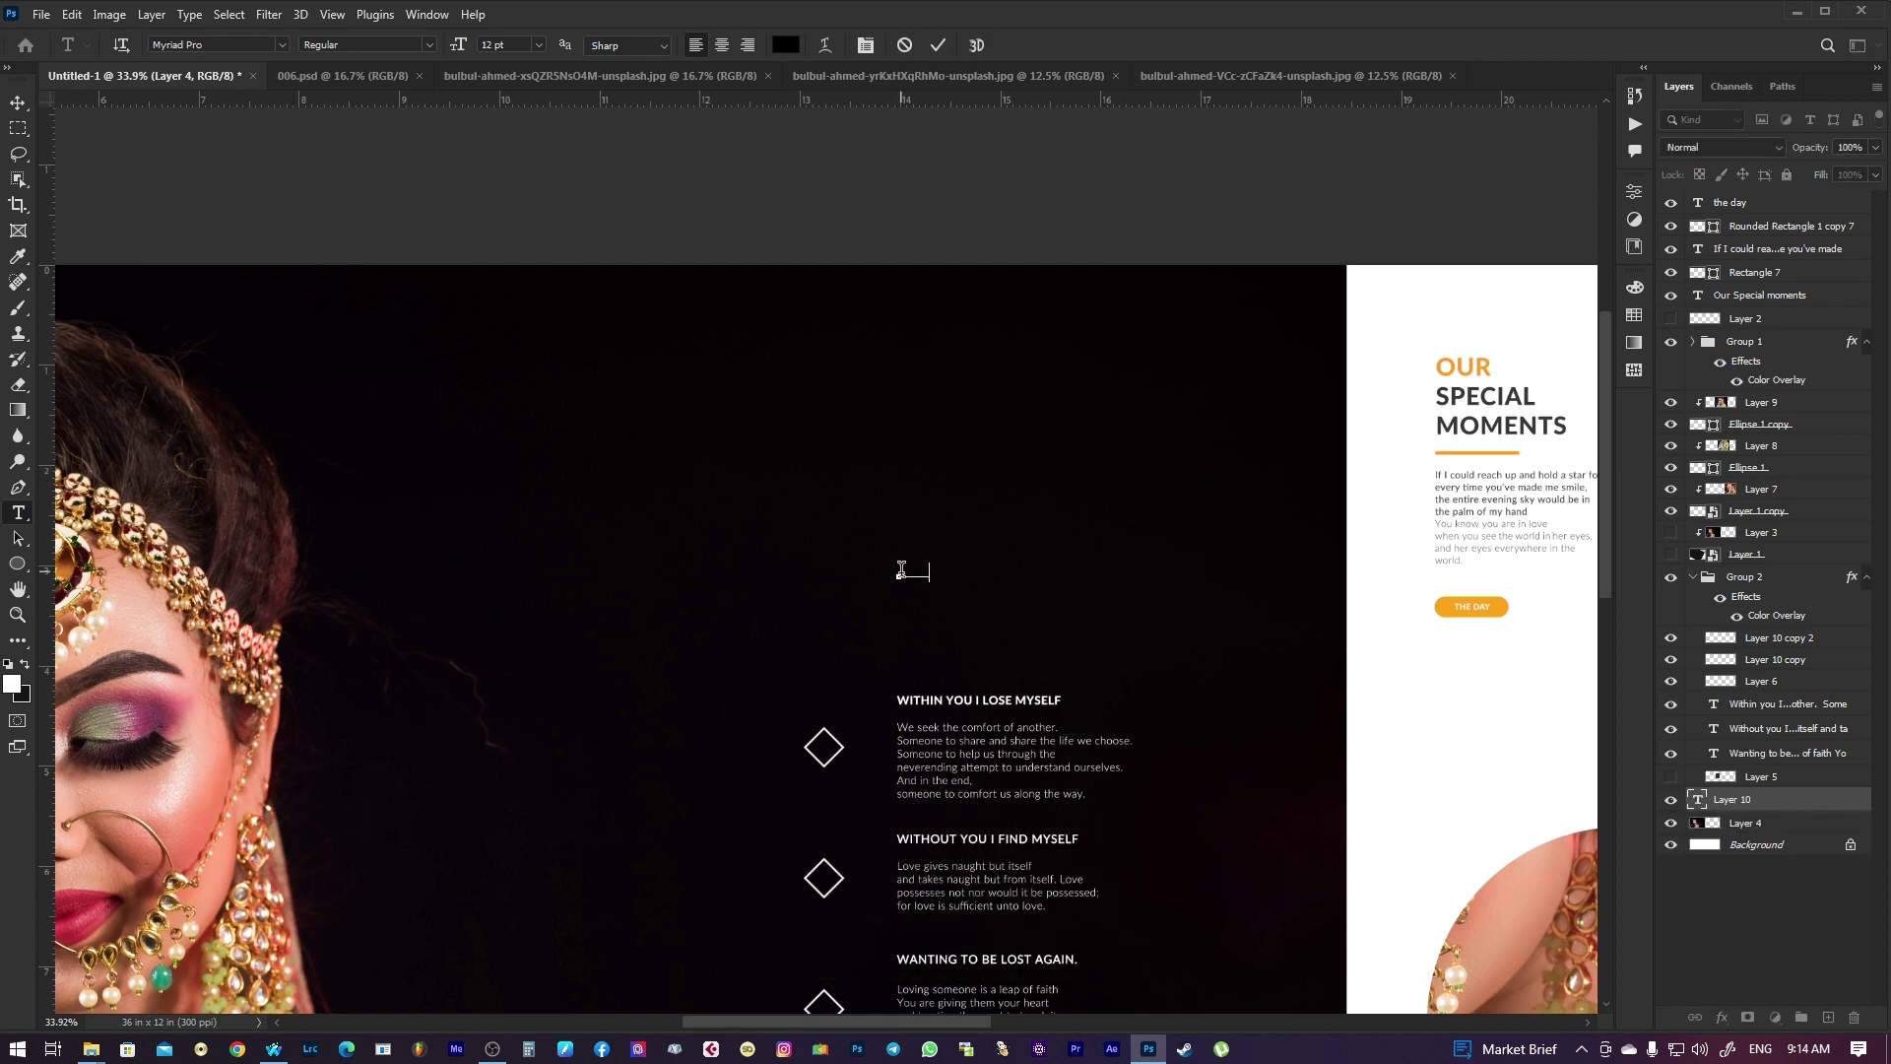
{"action": "key", "text": "ctrl+a"}
{"action": "left_click", "coordinate": [785, 44]}
{"action": "type", "text": "ffffff"}
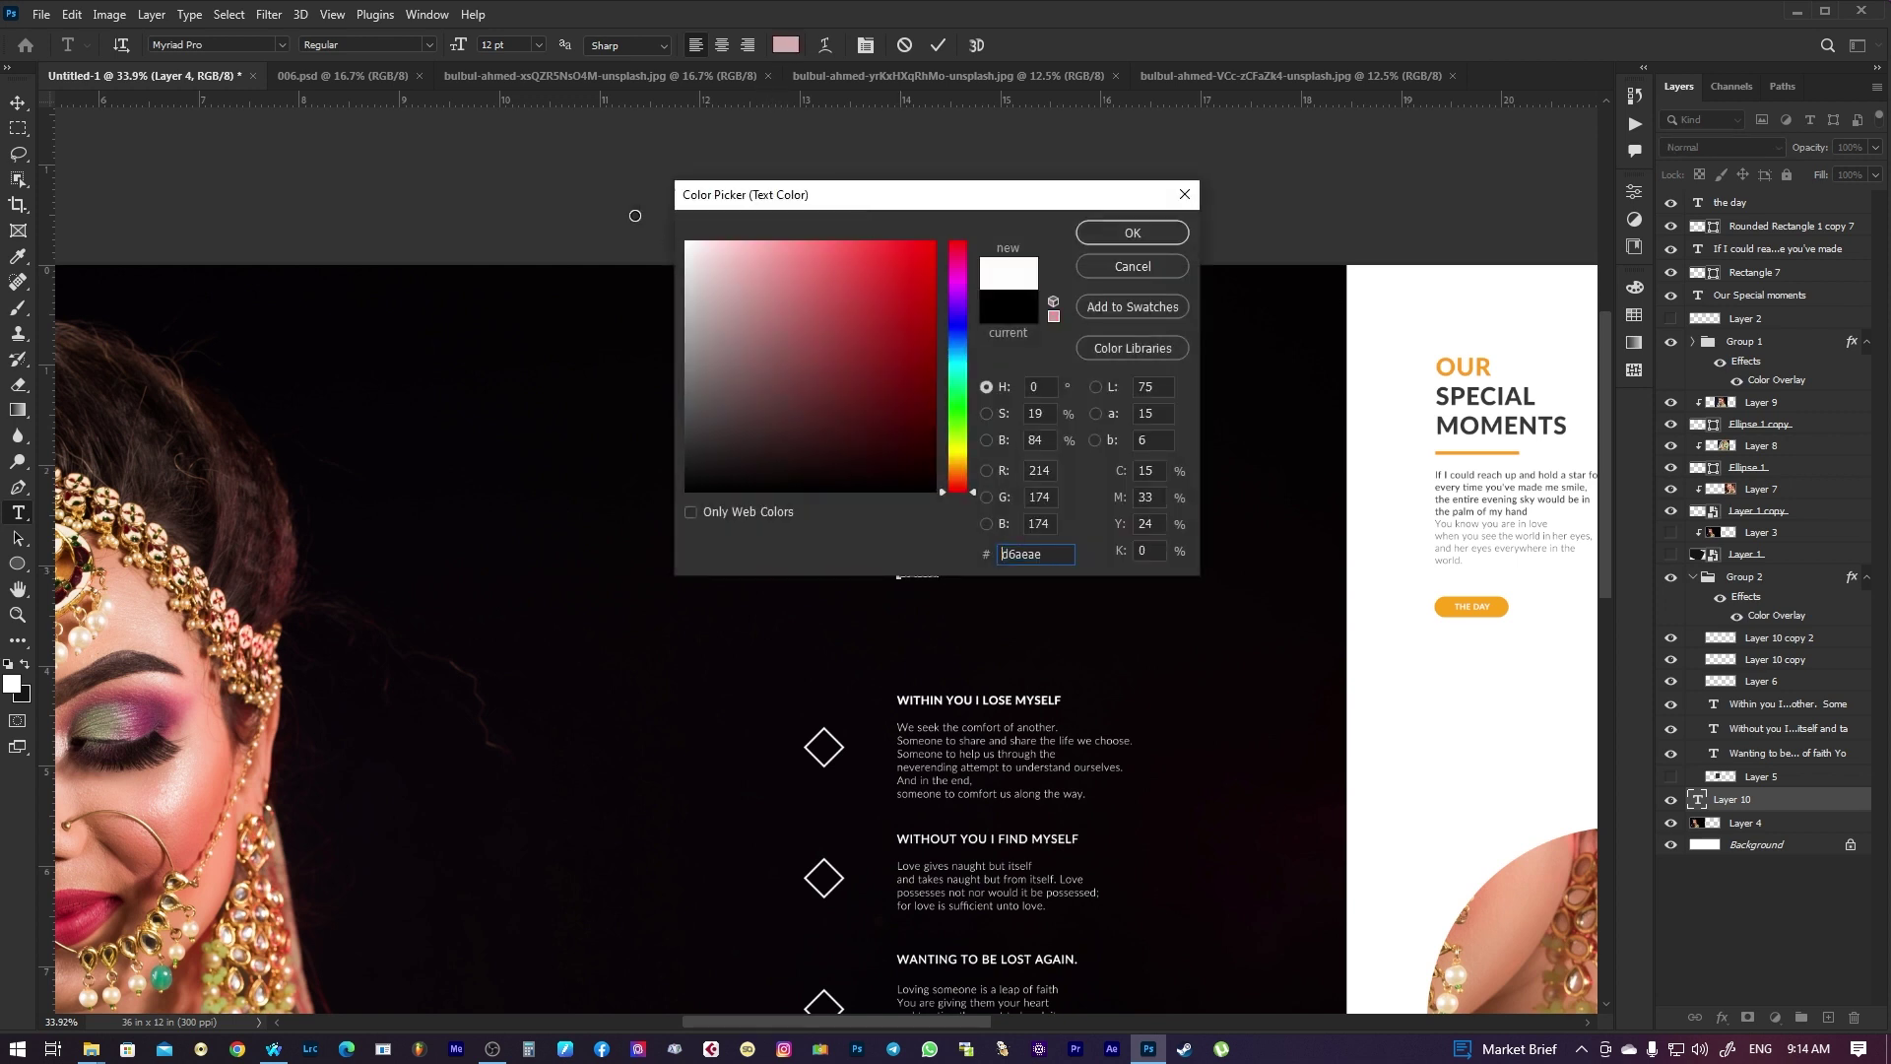
{"action": "left_click", "coordinate": [1129, 229]}
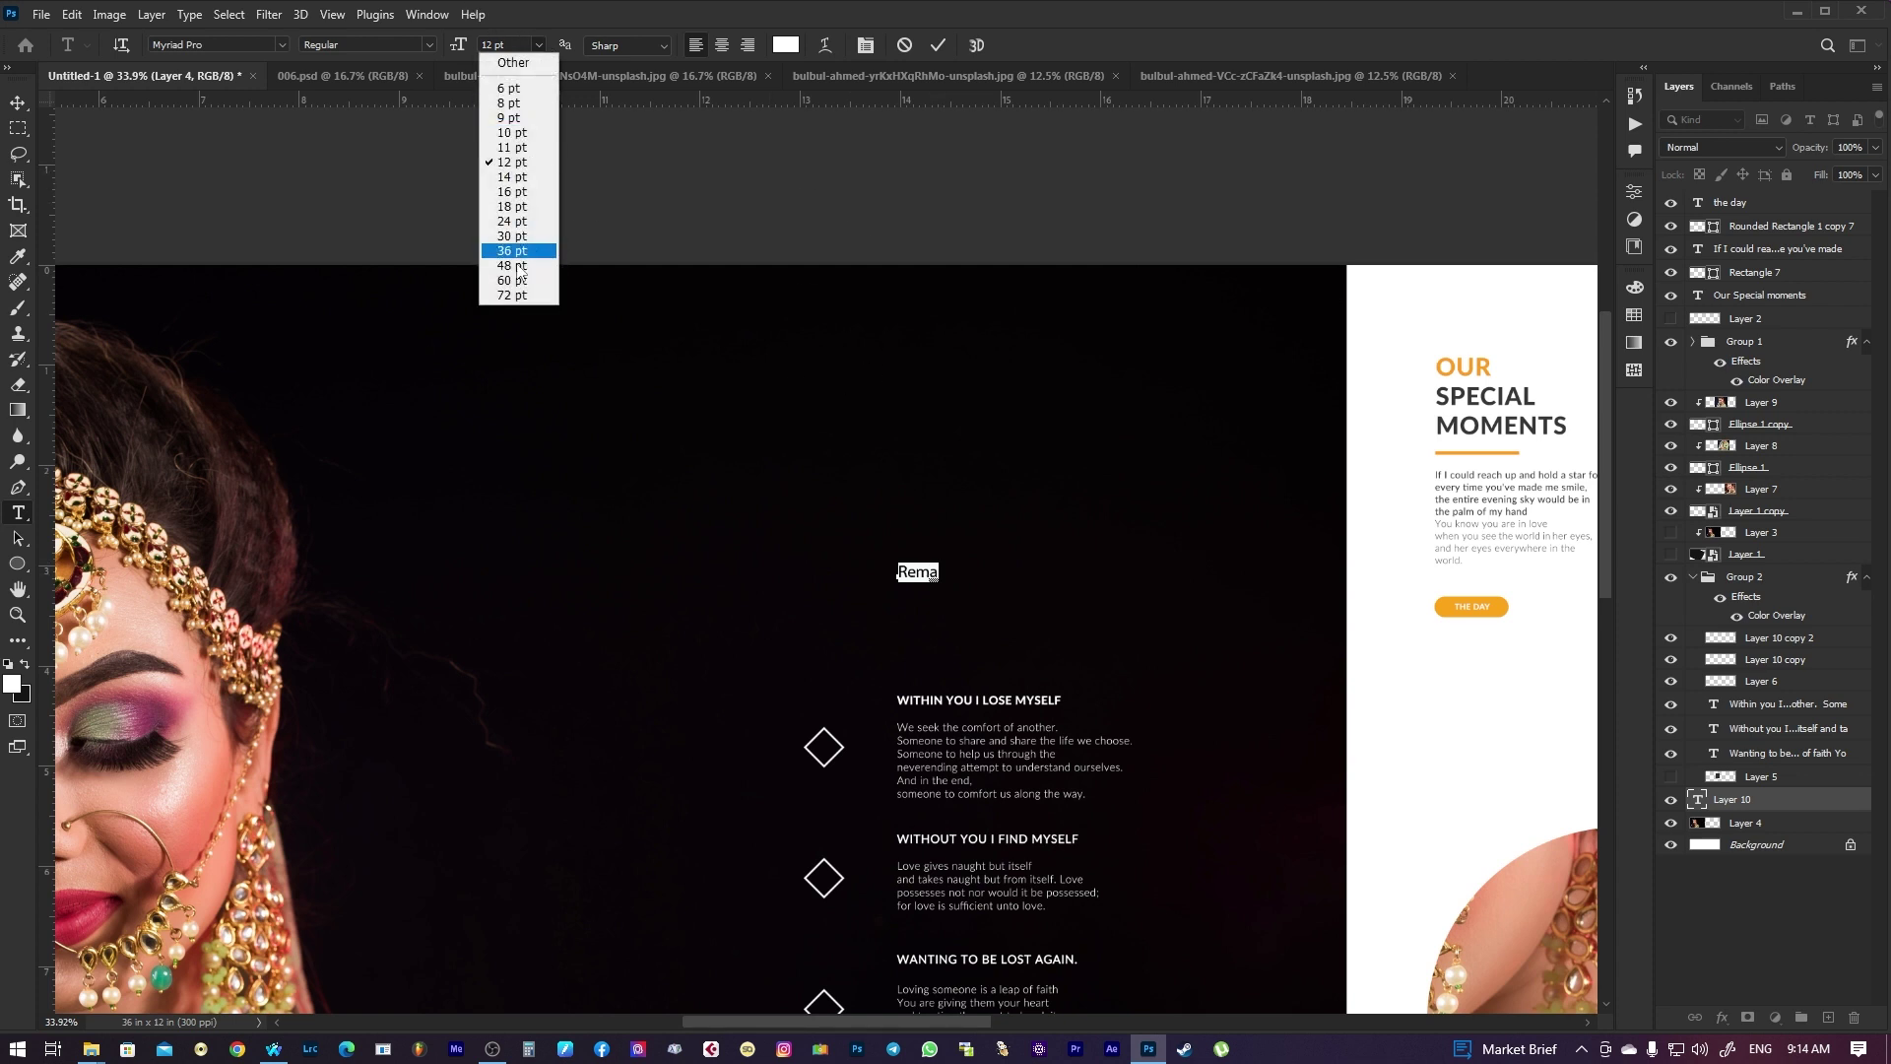
Set Rema in the nathan script font at 72 pt and place it above the text blocks
{"action": "left_click", "coordinate": [512, 266]}
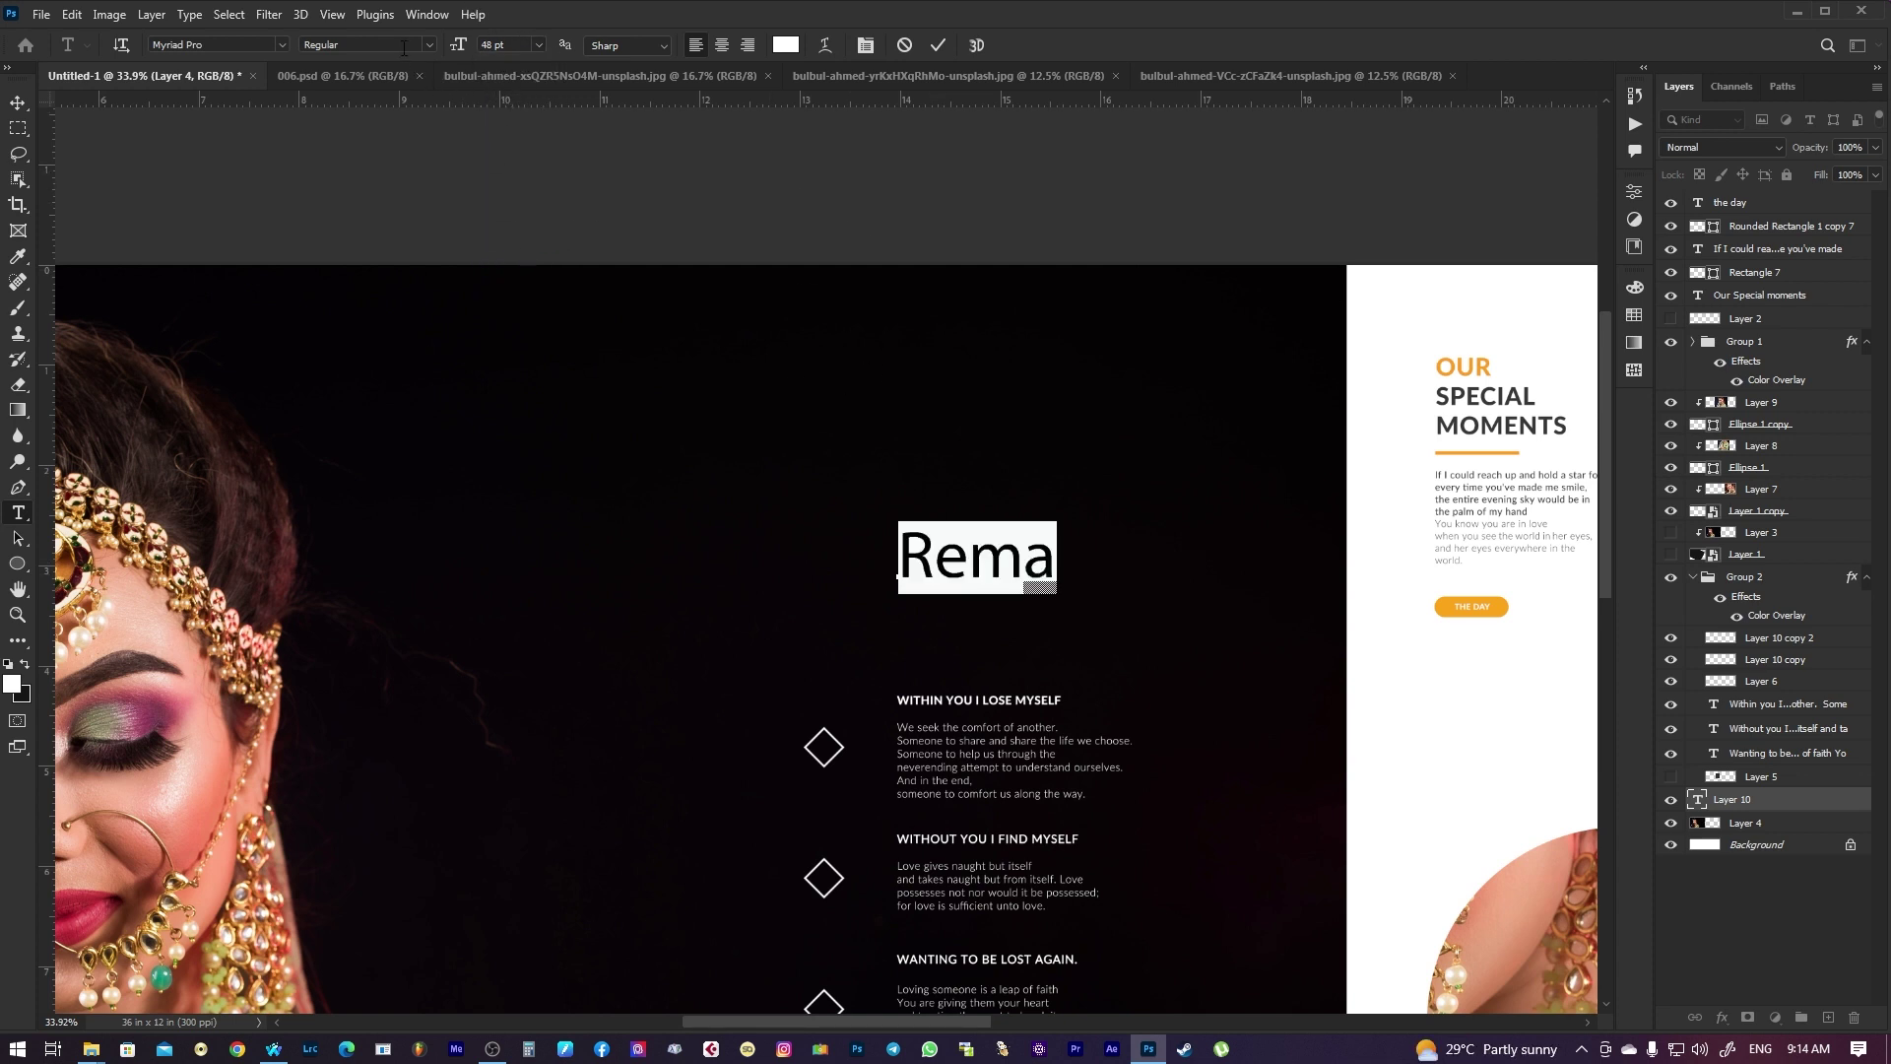
{"action": "key", "text": "Down"}
{"action": "key", "text": "Down"}
{"action": "key", "text": "Down"}
{"action": "key", "text": "Down"}
{"action": "key", "text": "Down"}
{"action": "key", "text": "Down"}
{"action": "key", "text": "Down"}
{"action": "key", "text": "Down"}
{"action": "key", "text": "Down"}
{"action": "key", "text": "Down"}
{"action": "key", "text": "Down"}
{"action": "key", "text": "Down"}
{"action": "key", "text": "Down"}
{"action": "key", "text": "Down"}
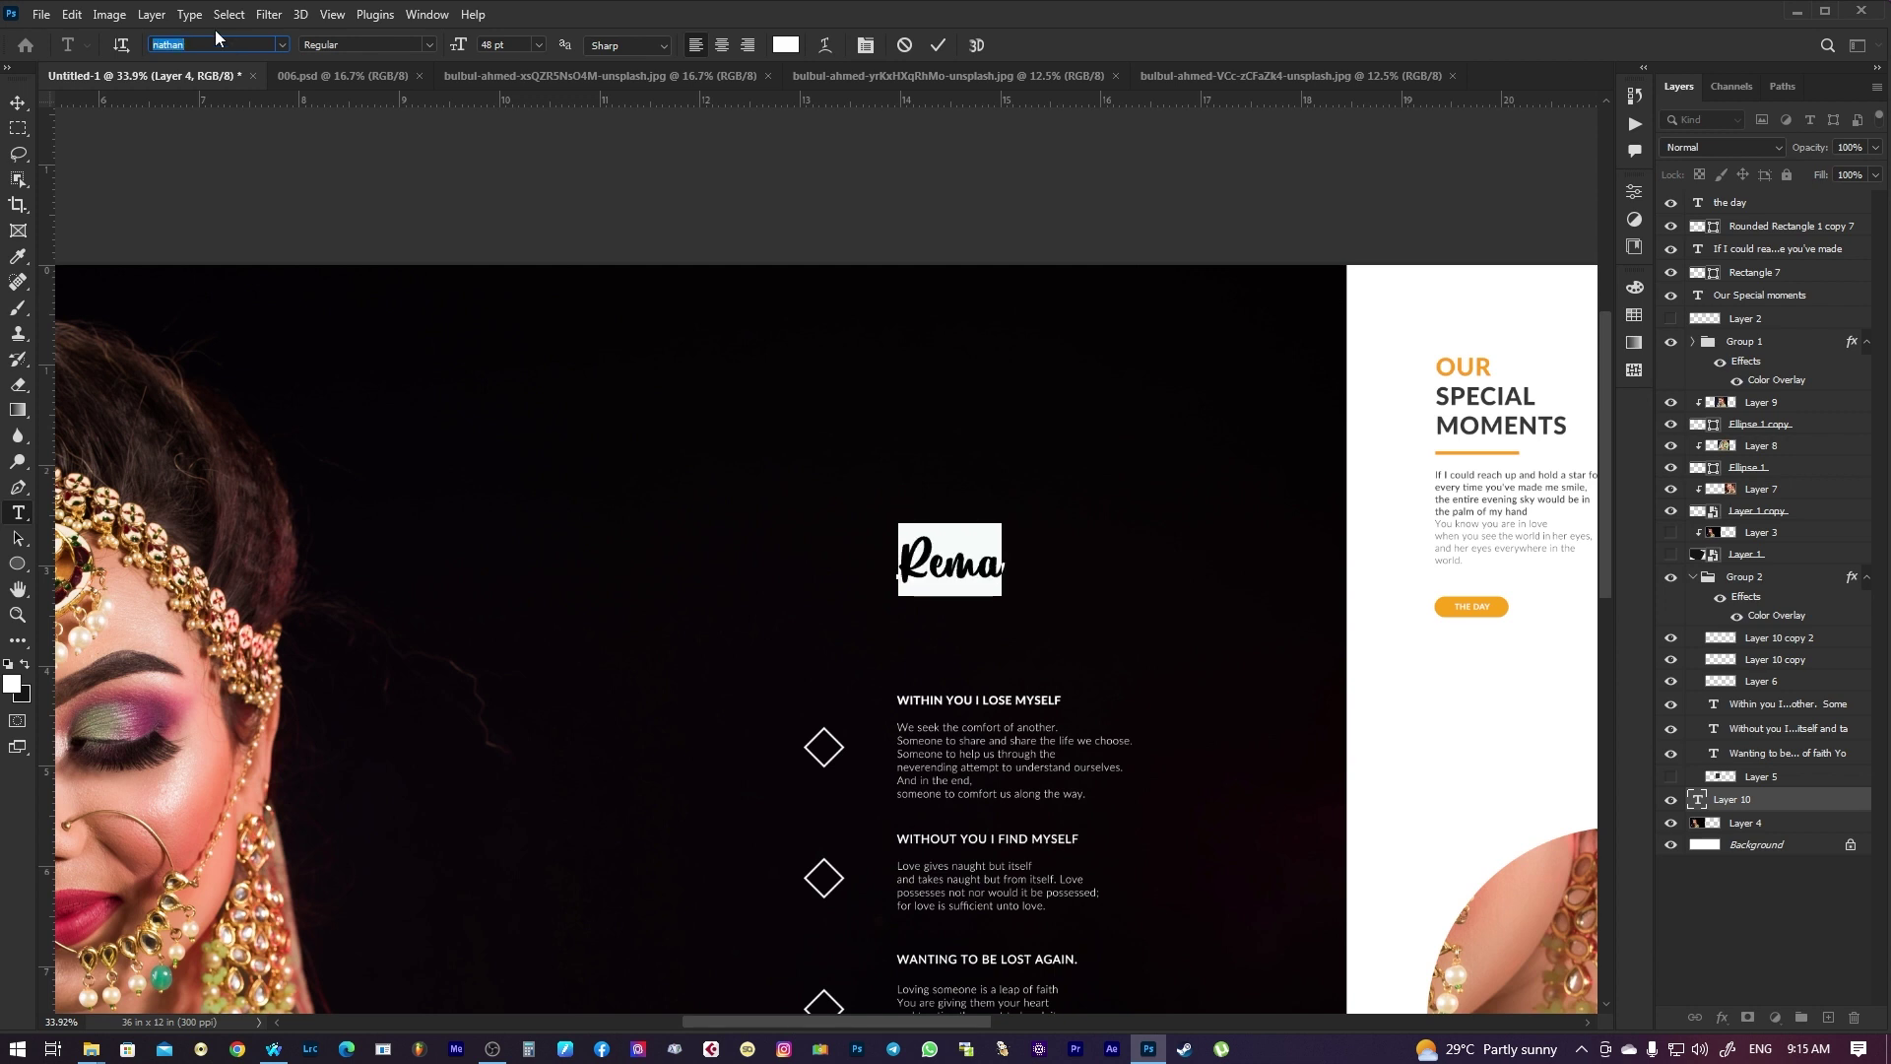
{"action": "left_click", "coordinate": [539, 45]}
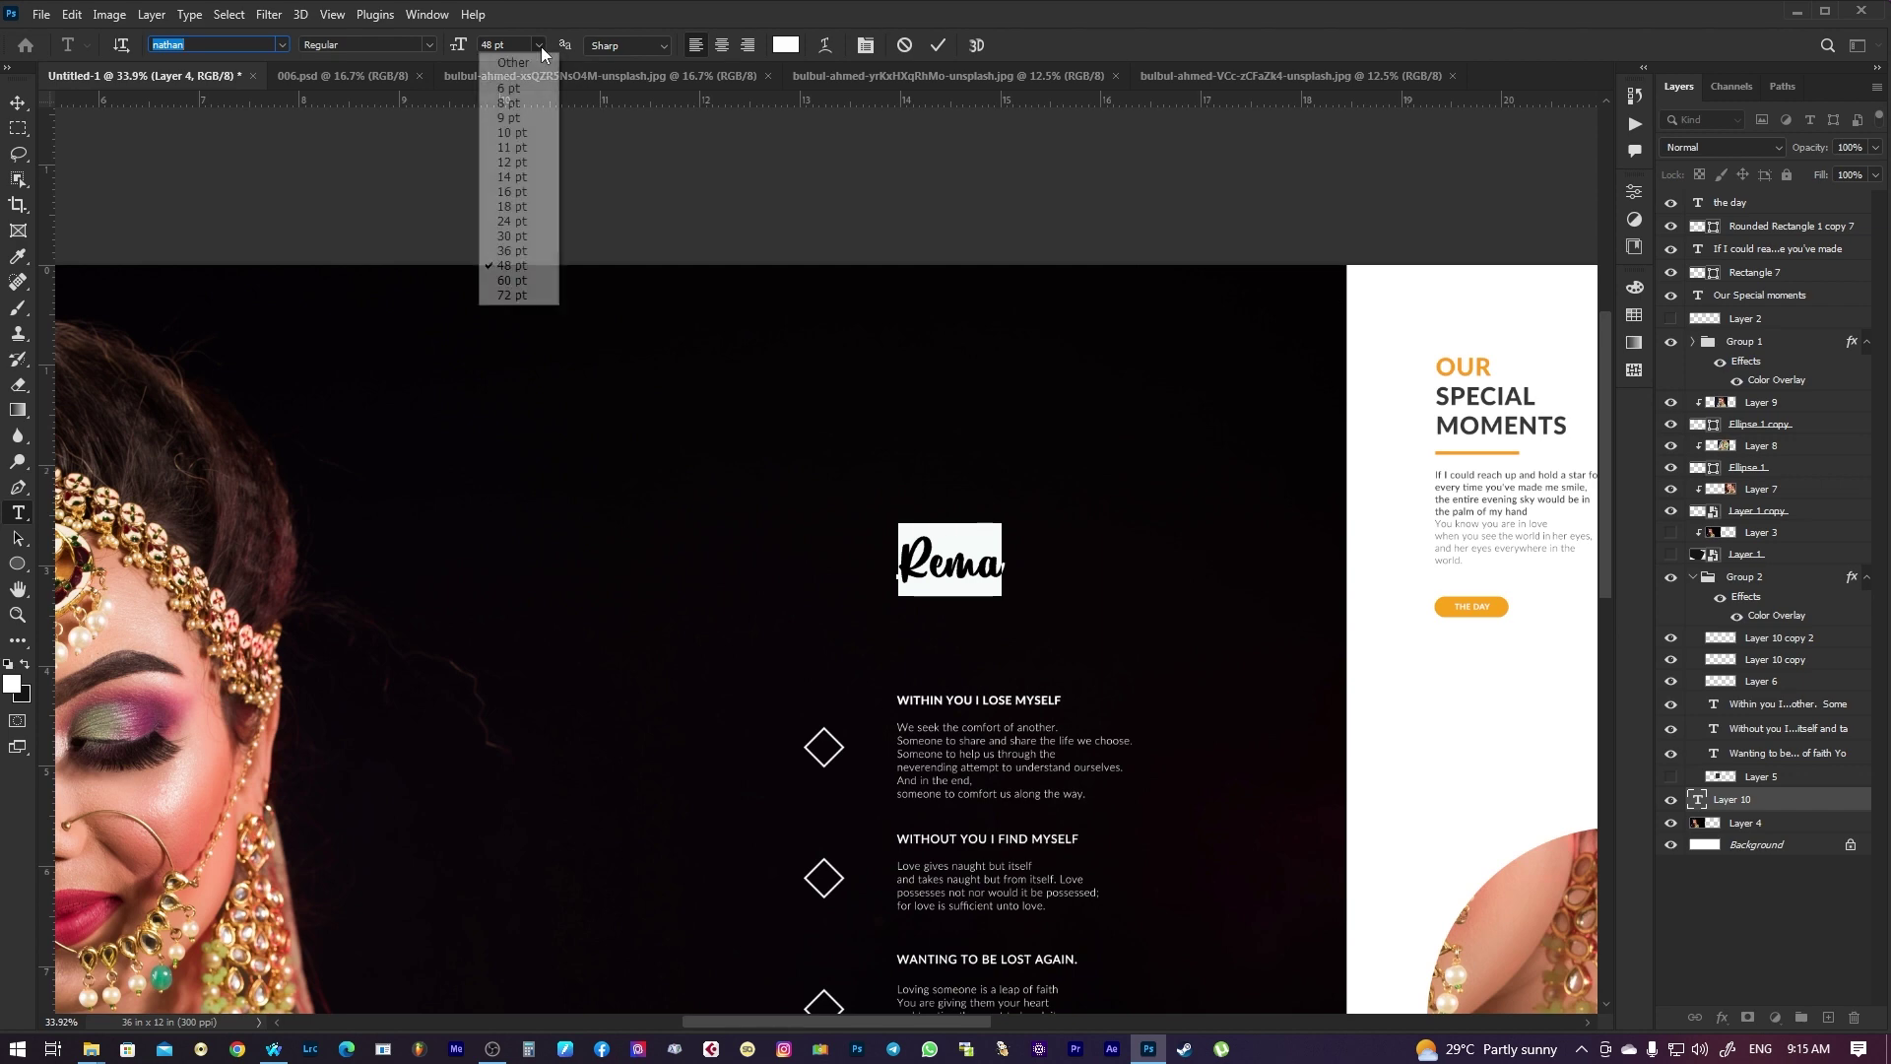
{"action": "left_click", "coordinate": [514, 295]}
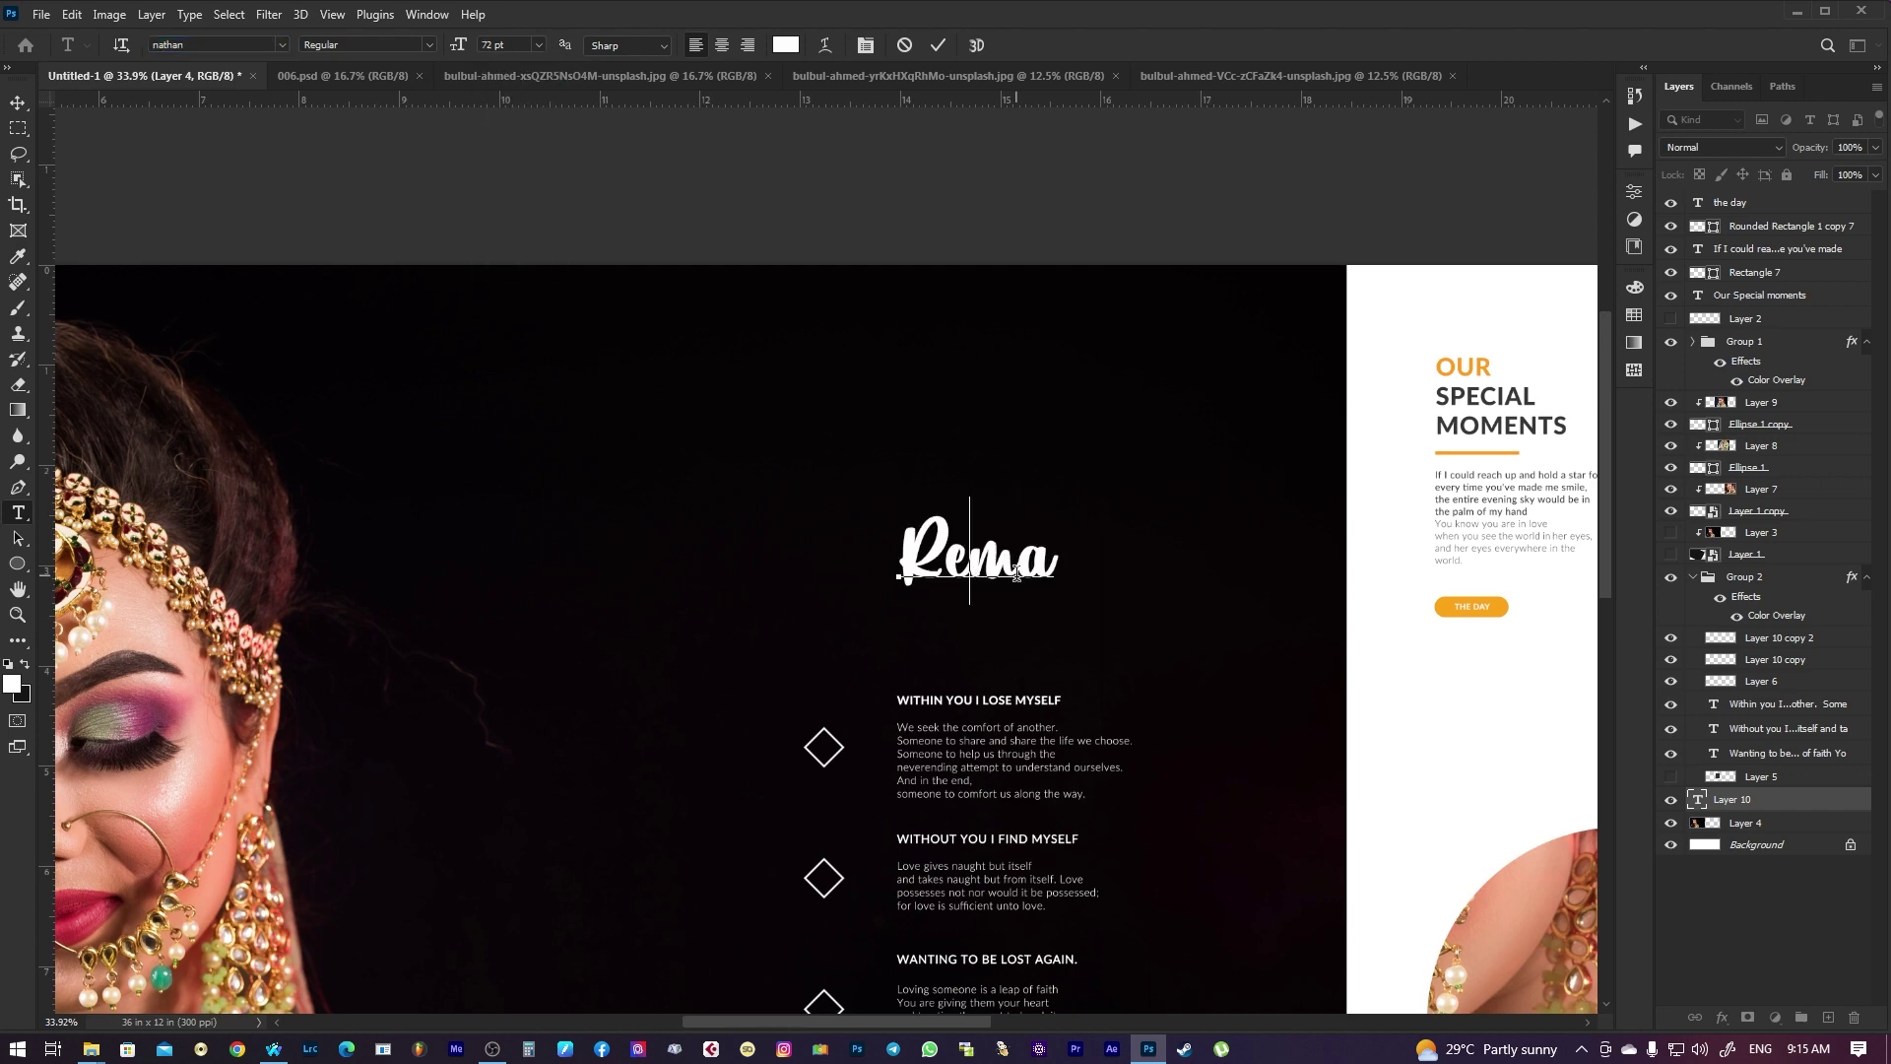
{"action": "left_click", "coordinate": [18, 102]}
{"action": "left_click_drag", "start_coordinate": [1009, 571], "coordinate": [1009, 631]}
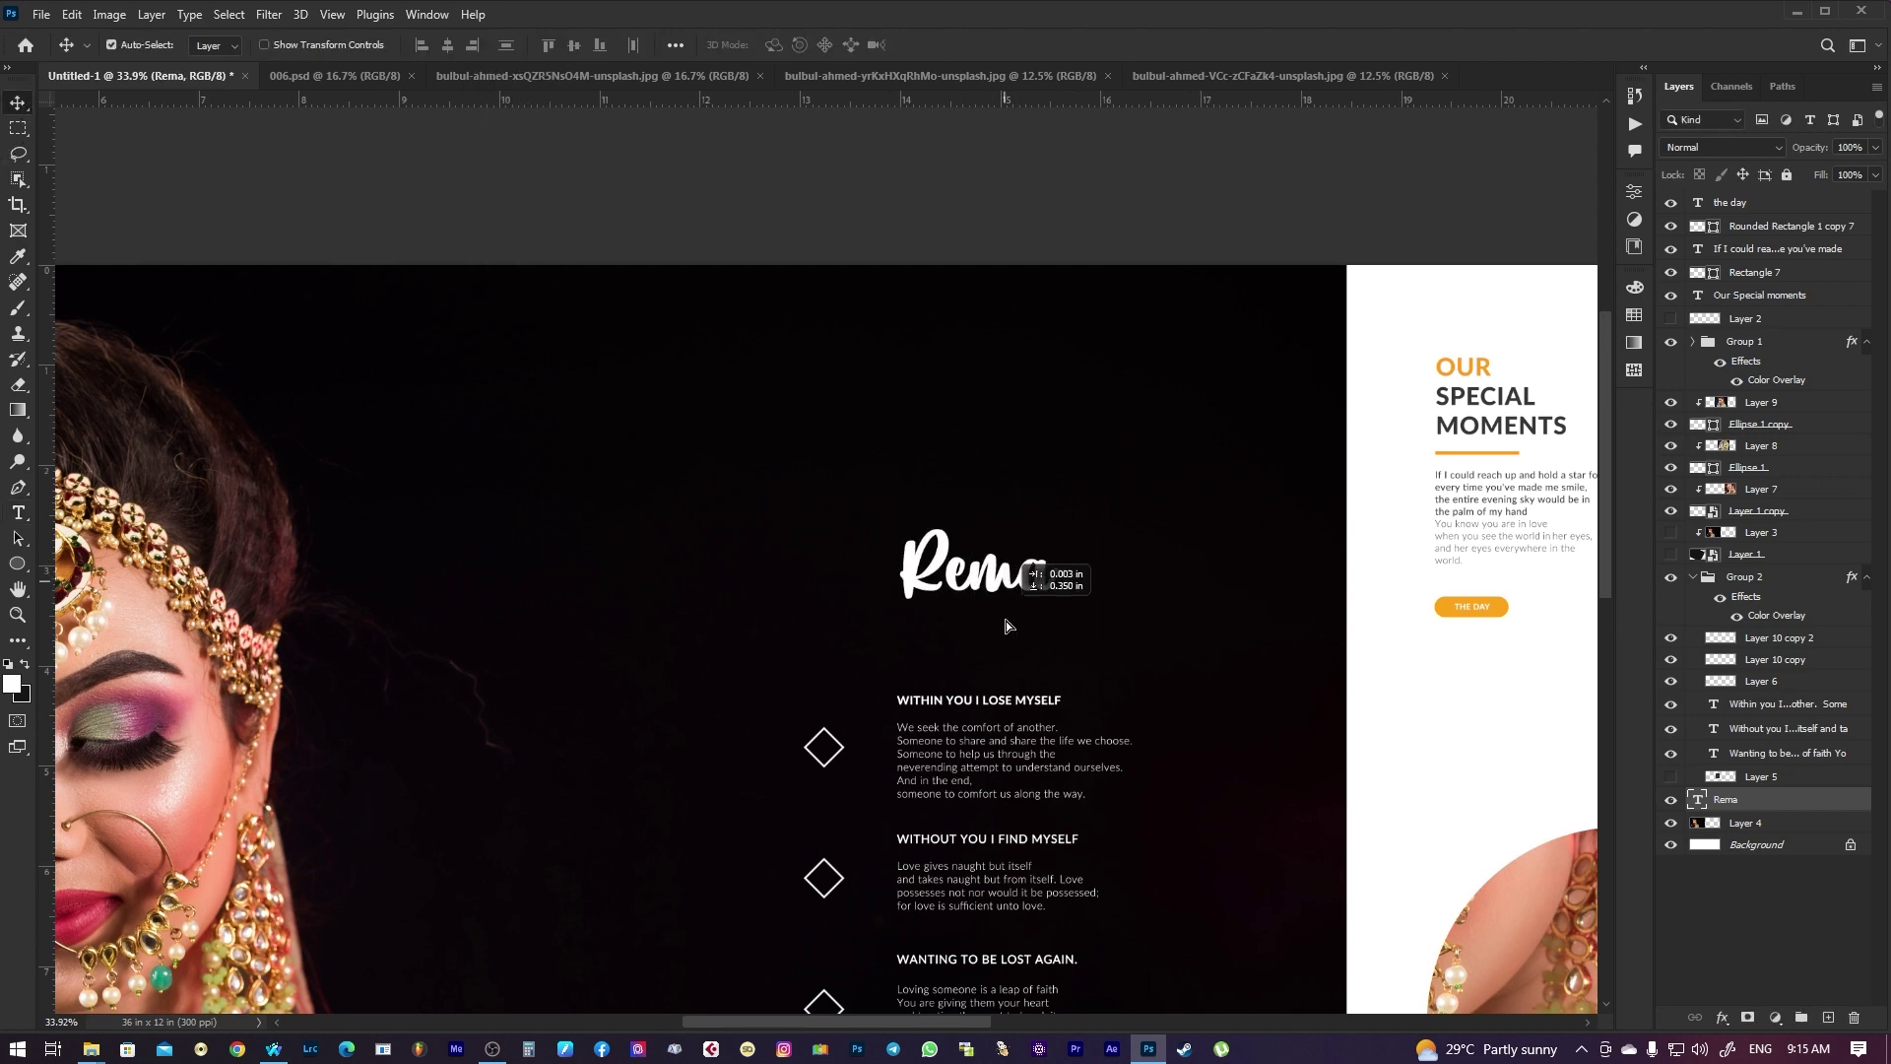
{"action": "key", "text": "Tab"}
{"action": "key", "text": "Tab"}
{"action": "key", "text": "Tab"}
{"action": "key", "text": "ctrl+minus"}
{"action": "key", "text": "ctrl+minus"}
{"action": "key", "text": "ctrl+minus"}
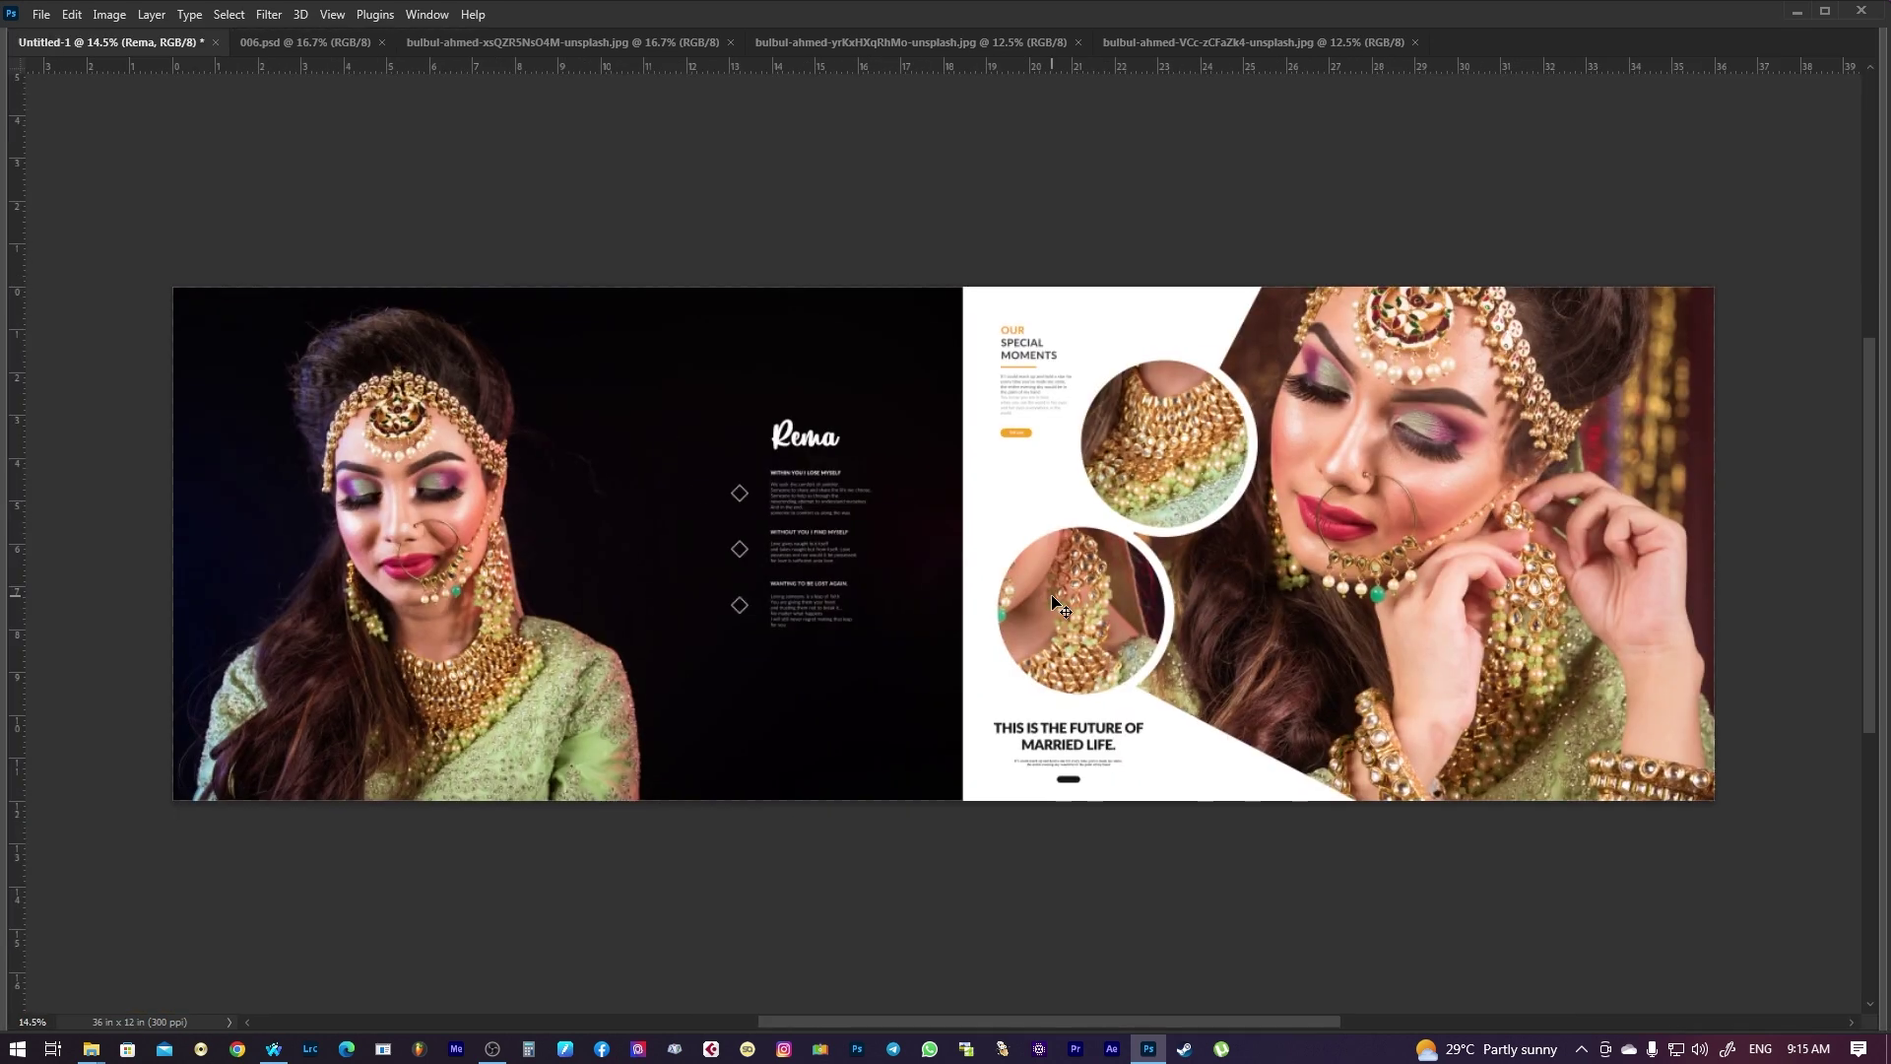
{"action": "key", "text": "Tab"}
{"action": "key", "text": "f"}
{"action": "key", "text": "f"}
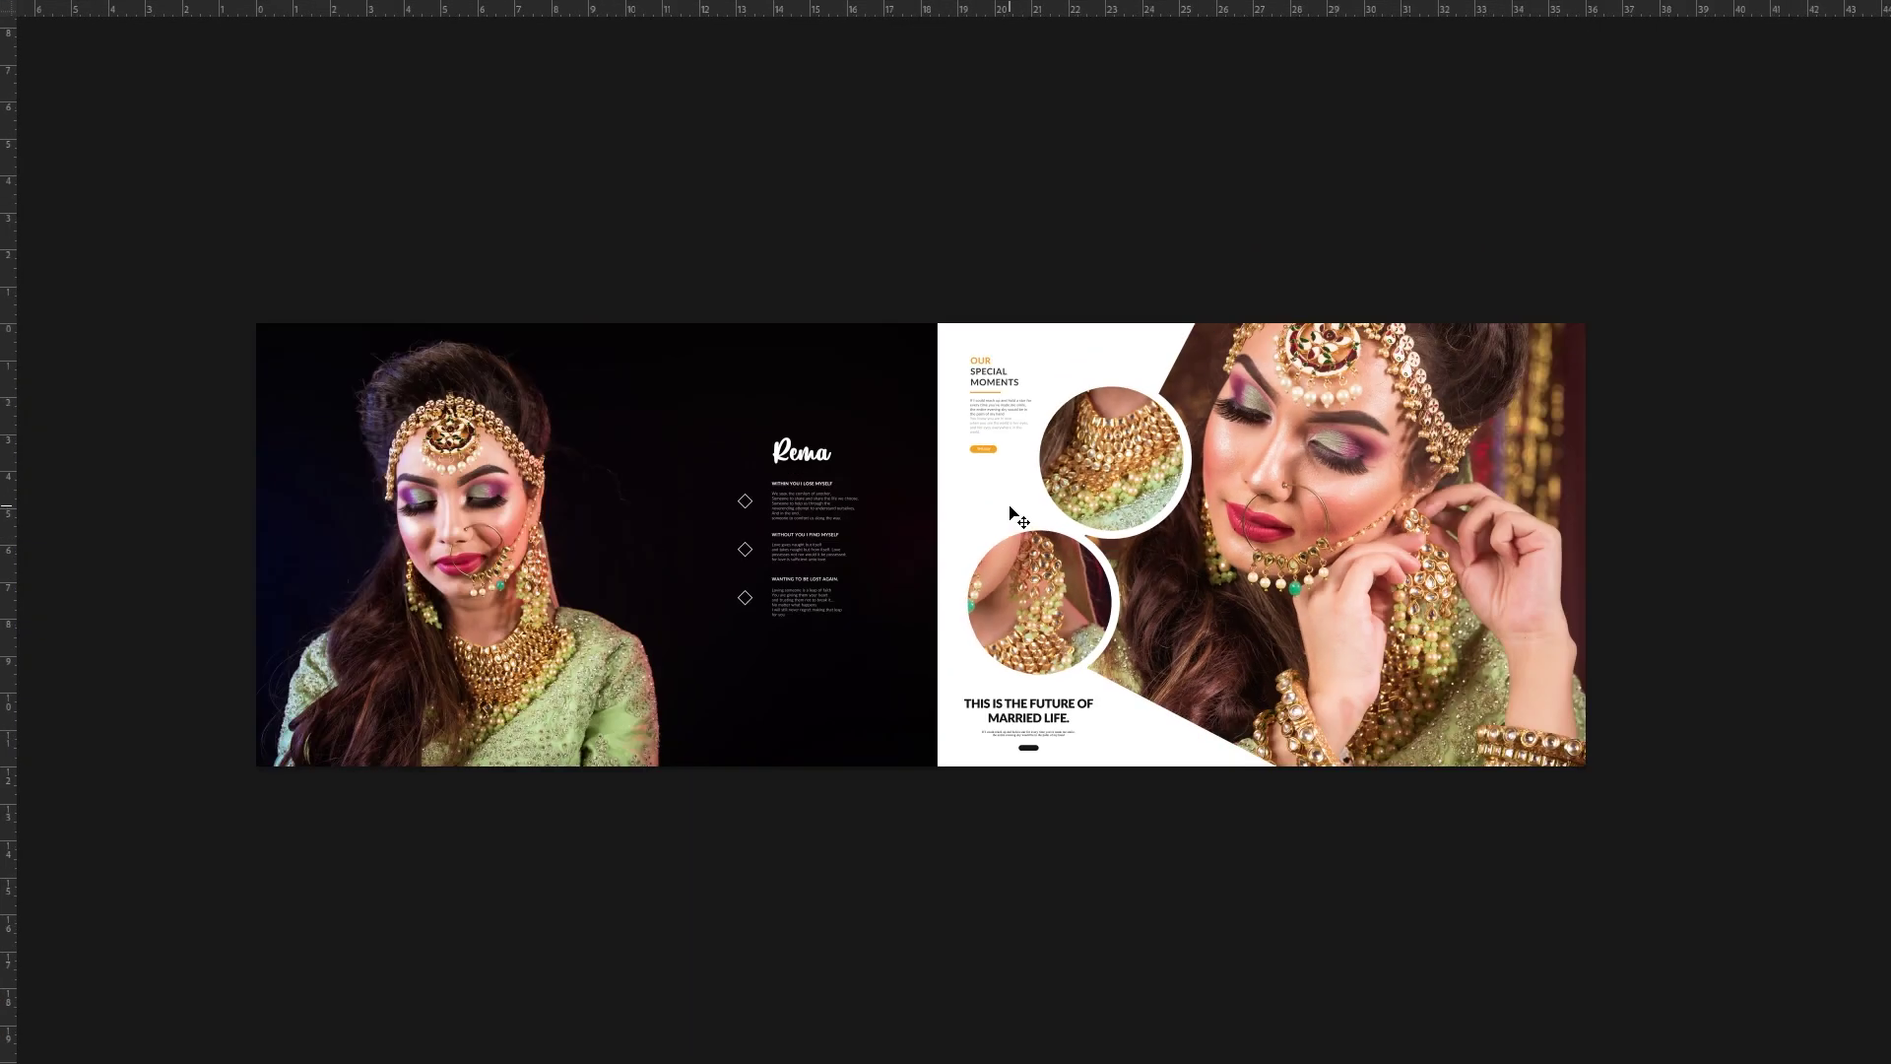
{"action": "left_click_drag", "start_coordinate": [1145, 581], "coordinate": [1117, 581]}
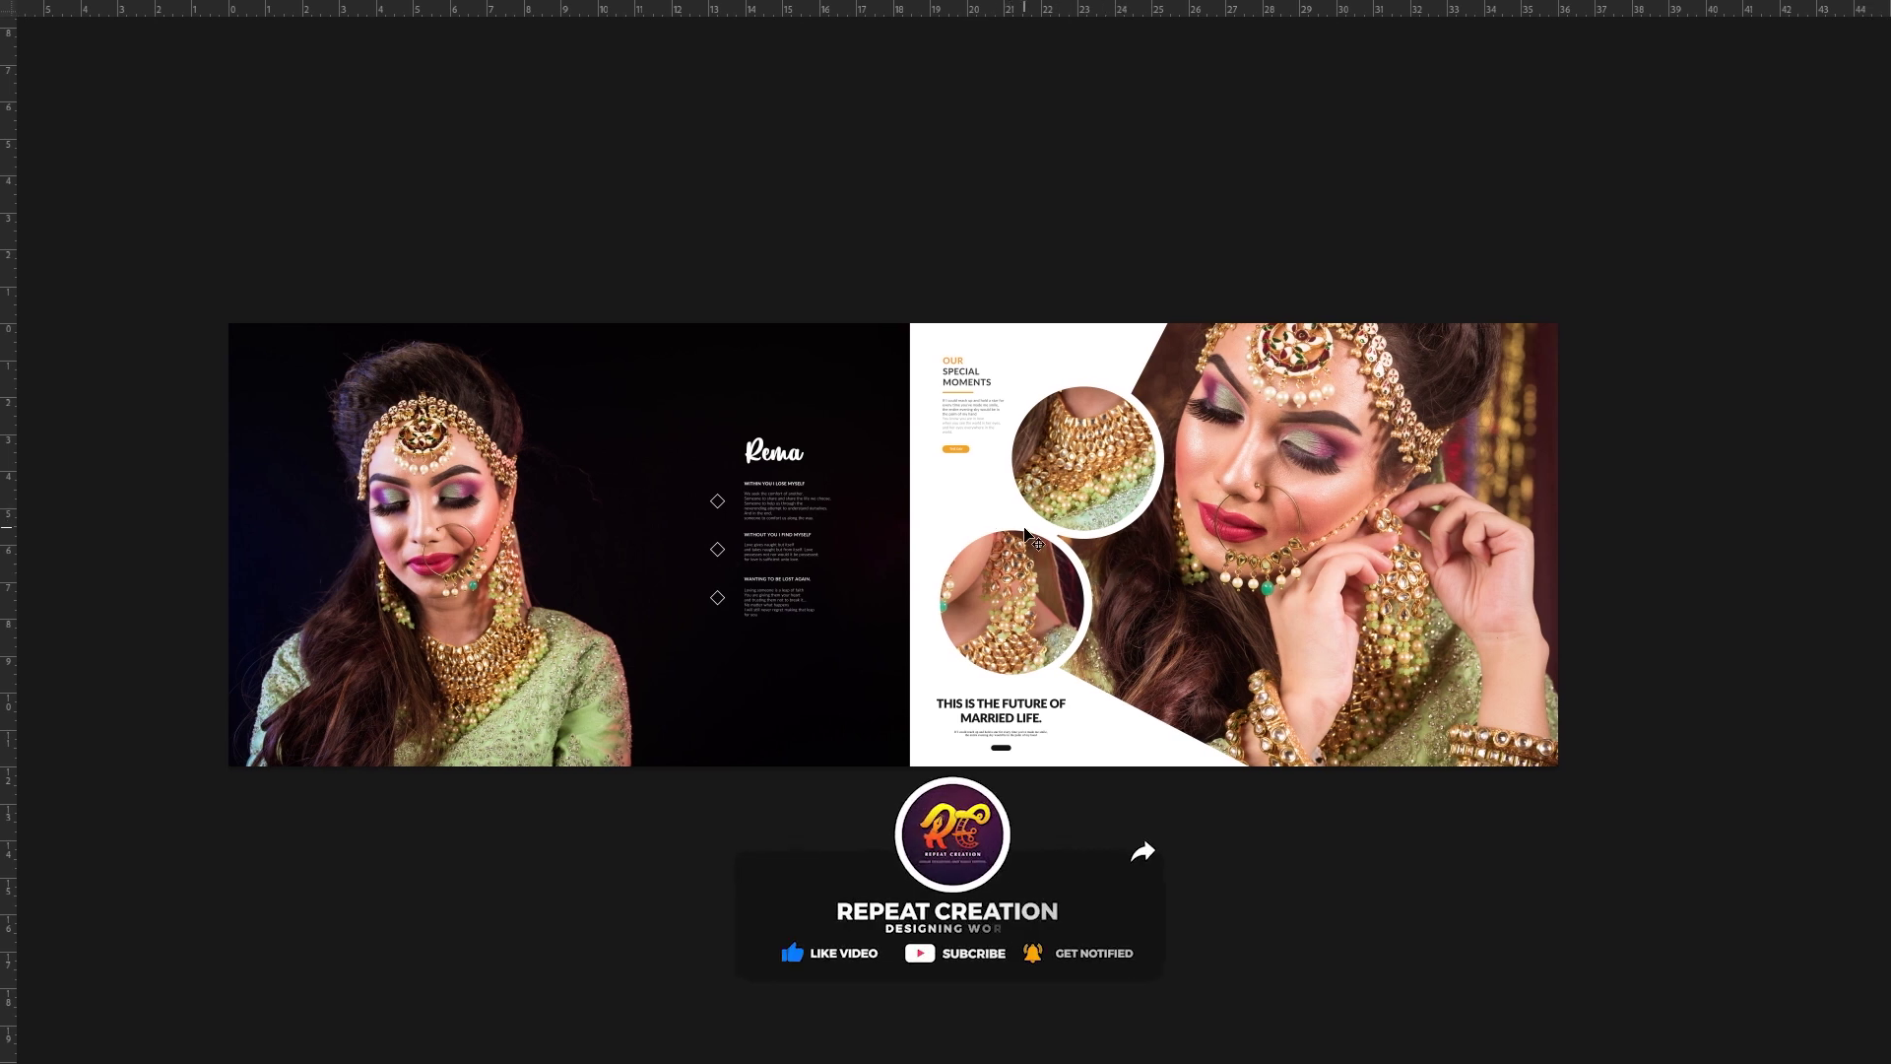
{"action": "mouse_move", "coordinate": [1024, 527]}
{"action": "left_mouse_down"}
{"action": "mouse_move", "coordinate": [1238, 600]}
{"action": "mouse_move", "coordinate": [1106, 576]}
{"action": "left_mouse_up"}
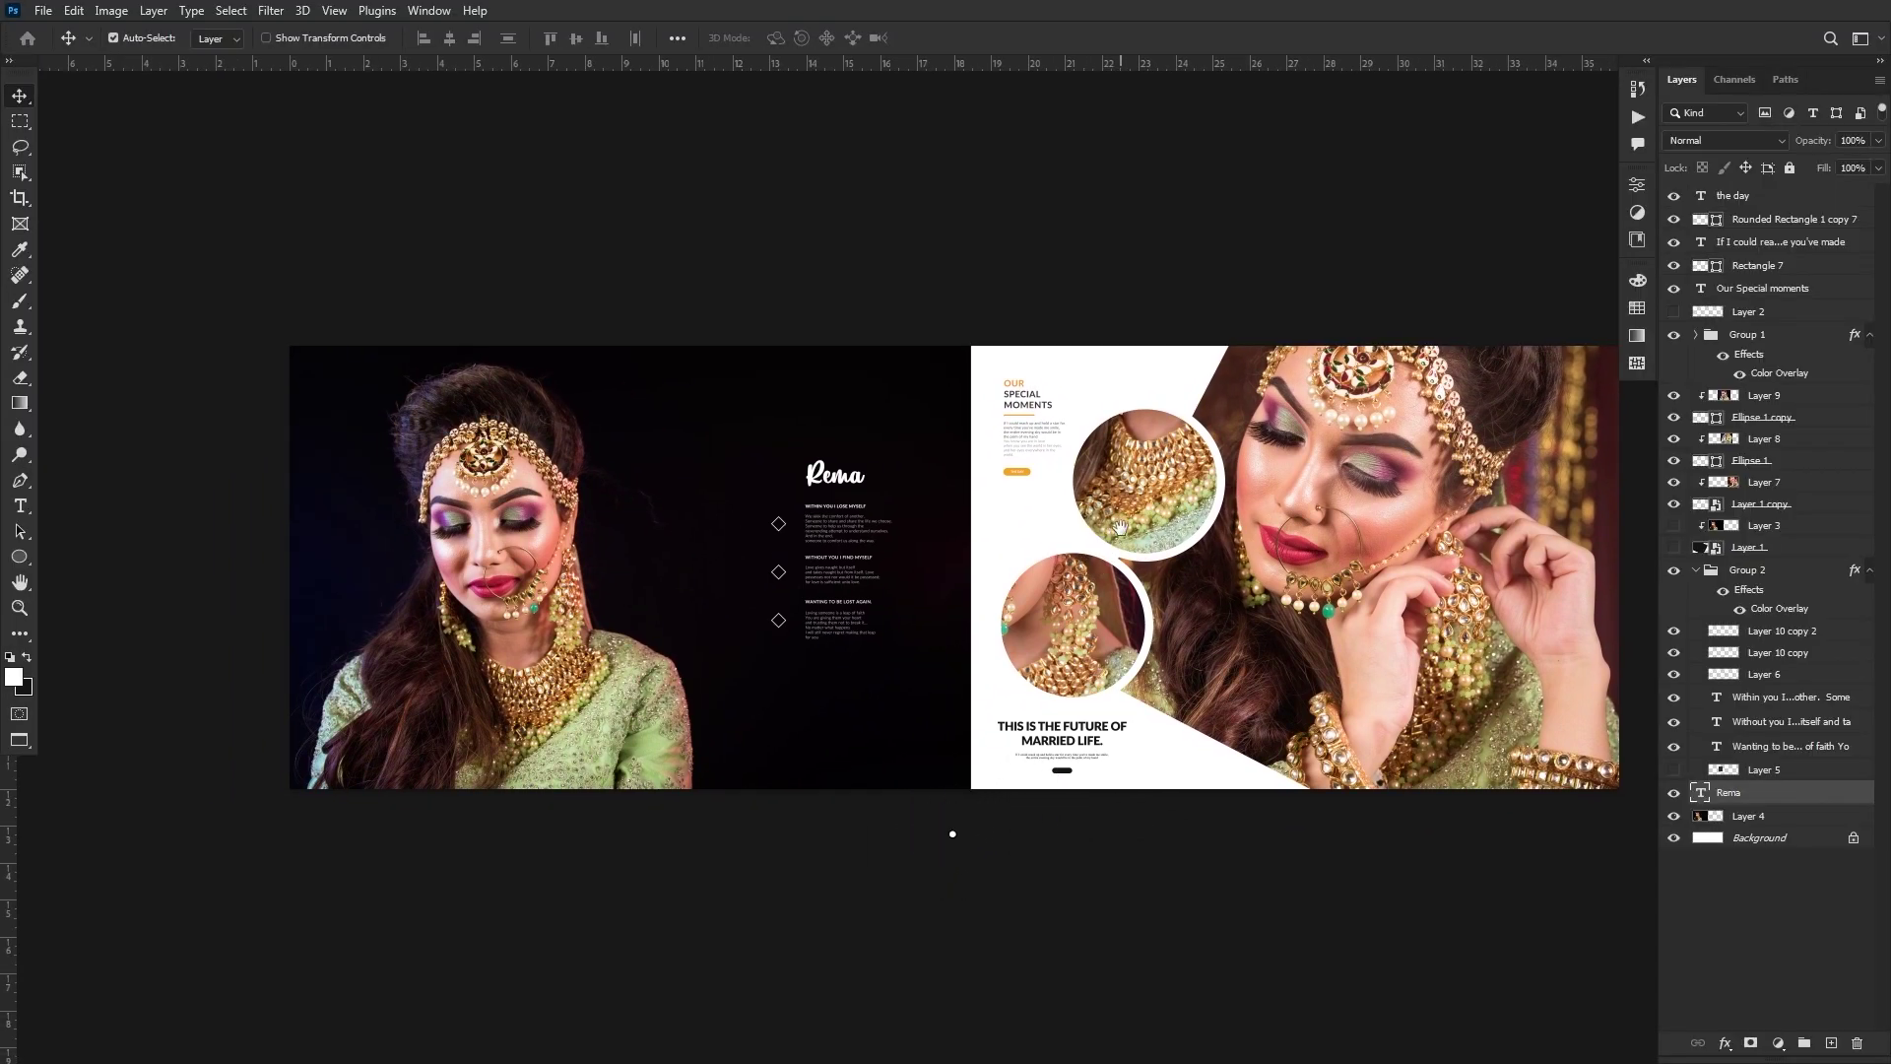
{"action": "left_click_drag", "start_coordinate": [1115, 533], "coordinate": [1055, 534]}
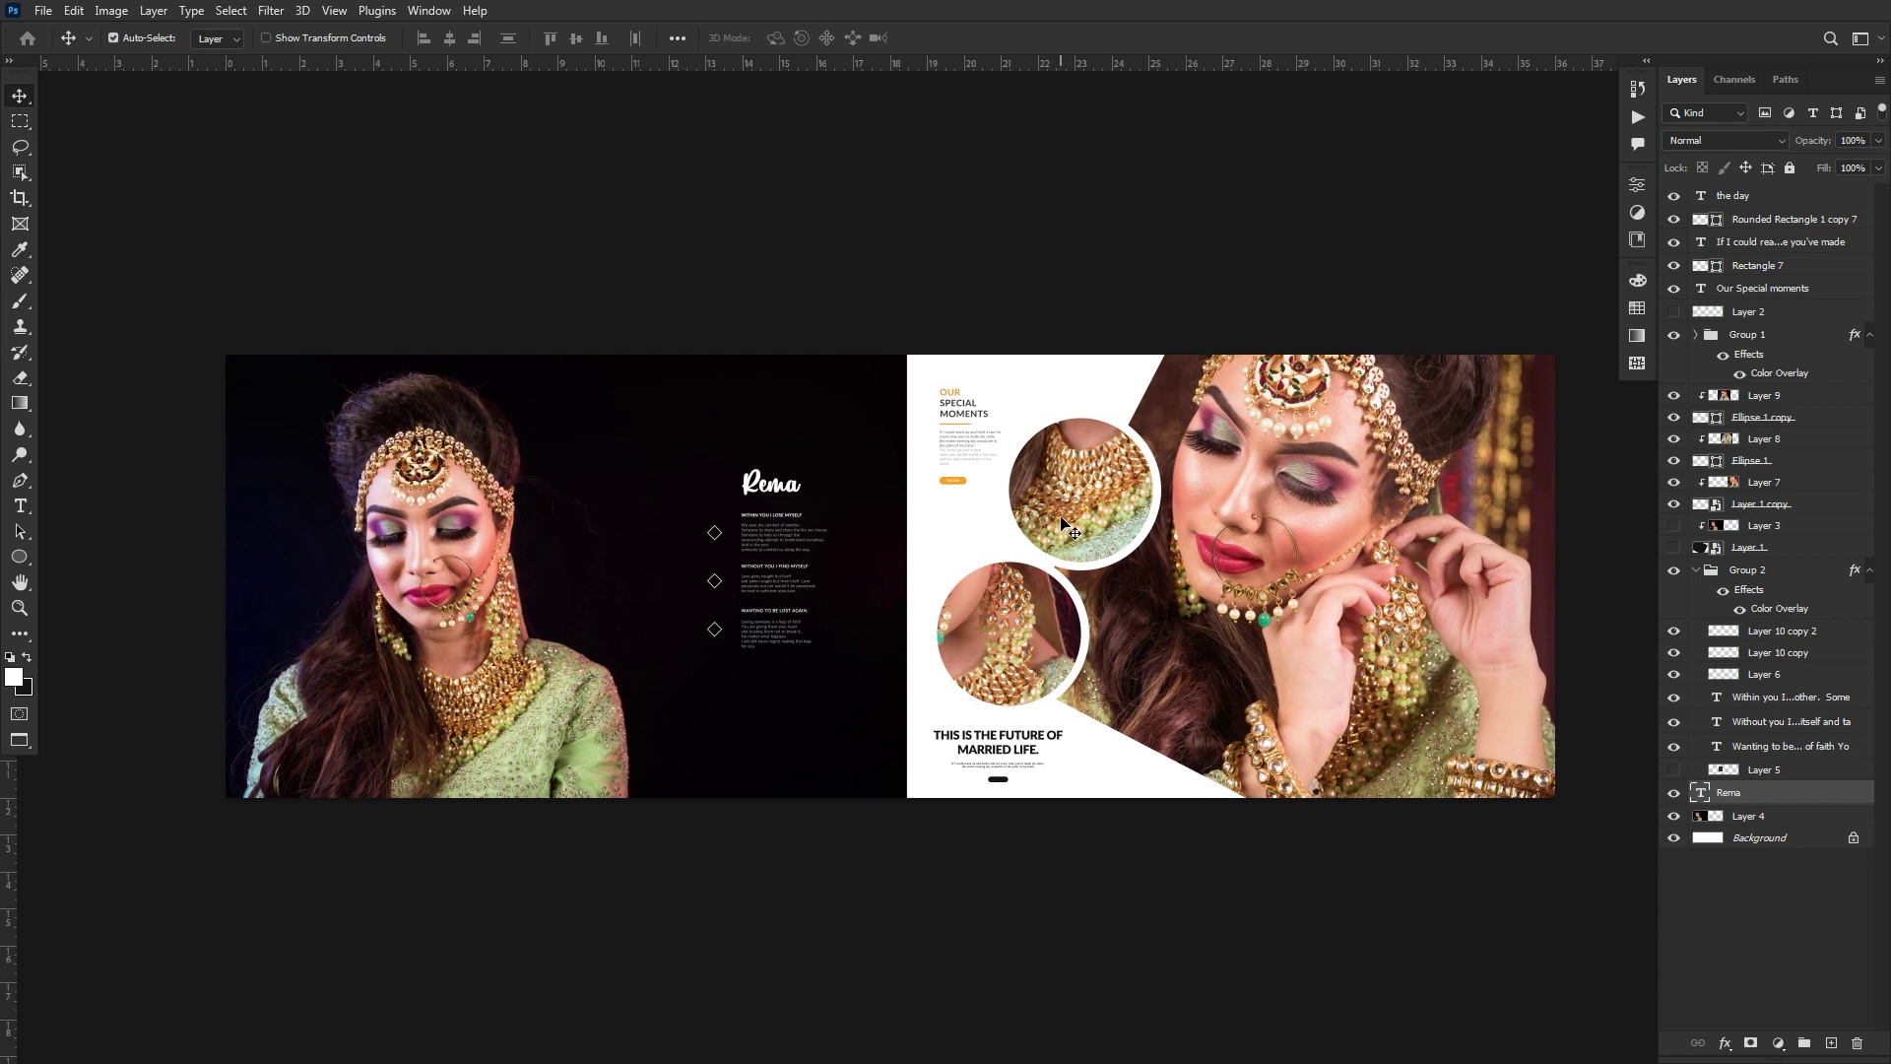